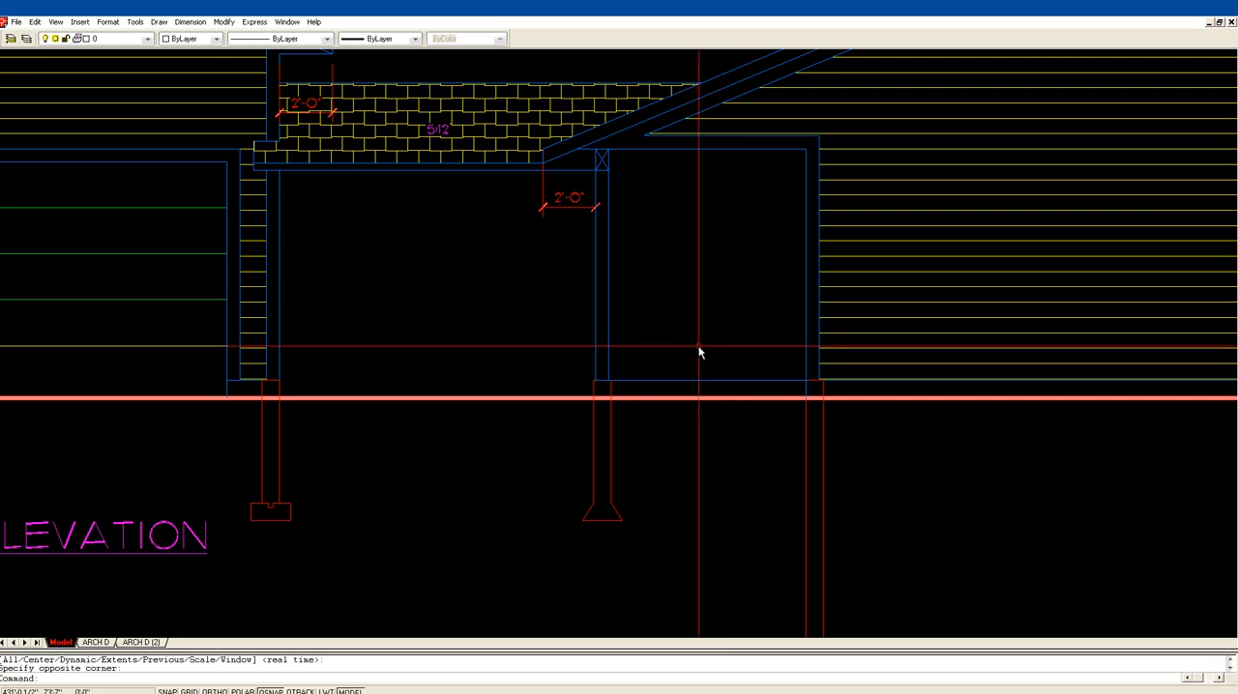
Step: Offset the base line between the porch post and house wall 10" upward and trim the copy at the wall
{"action": "key", "text": "Return"}
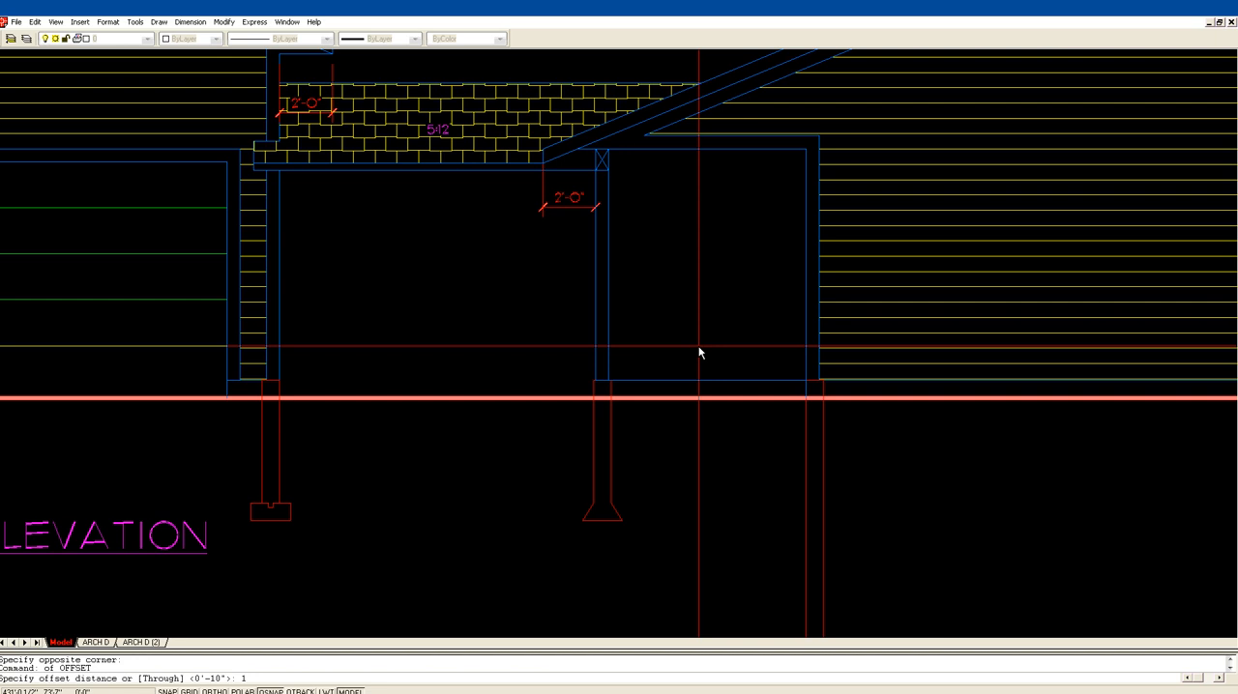
{"action": "key", "text": "Return"}
{"action": "left_click", "coordinate": [716, 384]}
{"action": "left_click", "coordinate": [707, 368]}
{"action": "key", "text": "Return"}
{"action": "type", "text": "tr"}
{"action": "key", "text": "Return"}
{"action": "left_click", "coordinate": [815, 363]}
{"action": "key", "text": "Return"}
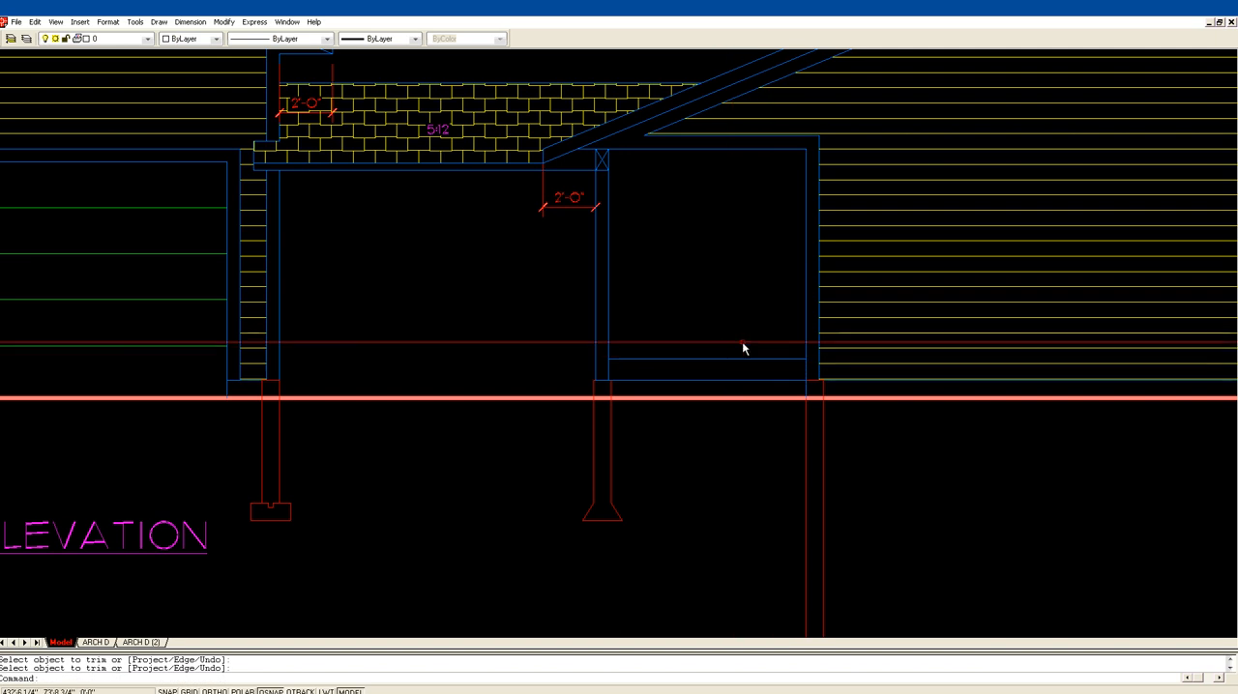
Step: Trim away the original base line between the porch post and the house wall, using the wall line as cutting edge
{"action": "type", "text": "e"}
{"action": "key", "text": "Return"}
{"action": "key", "text": "Escape"}
{"action": "type", "text": "tr"}
{"action": "key", "text": "Return"}
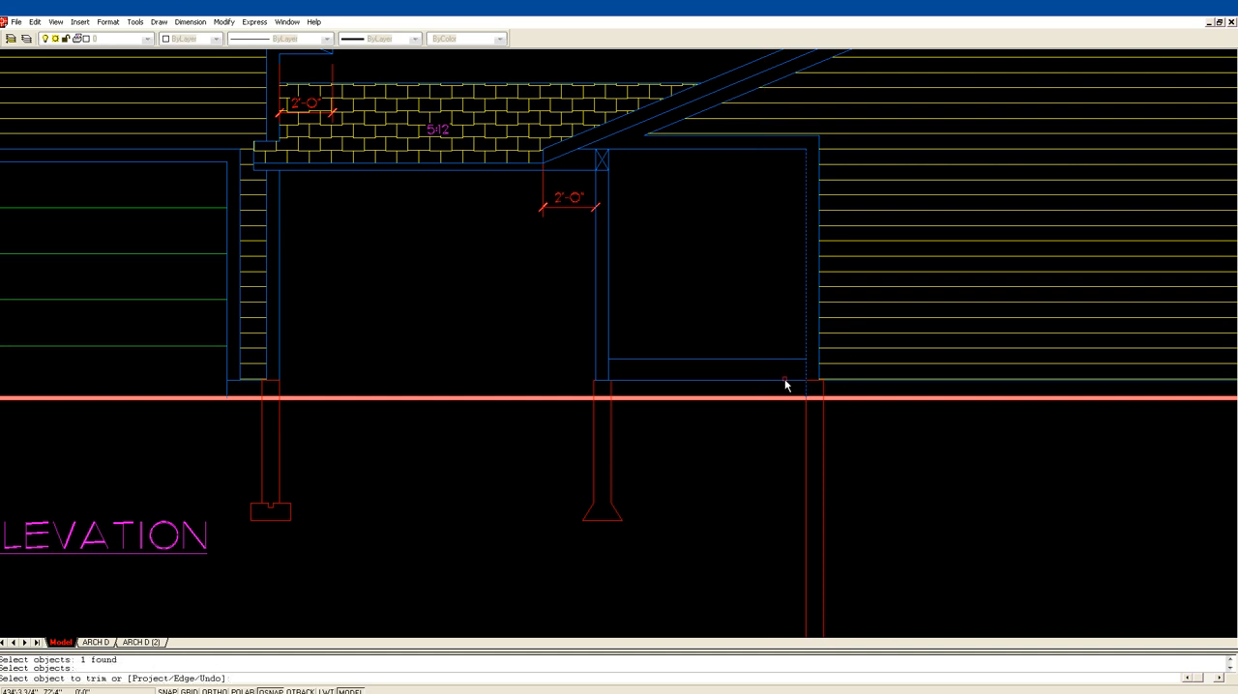
{"action": "key", "text": "Return"}
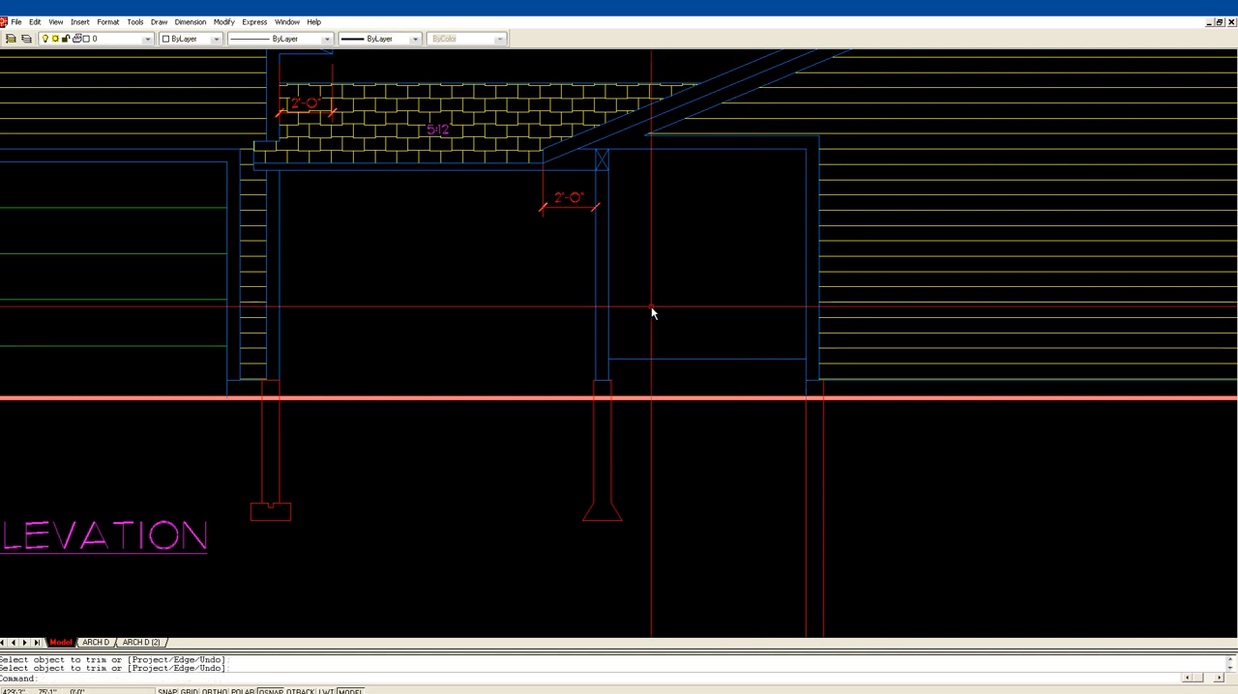
Step: Examine the entrance steps beside the covered breezeway on the main floor plan
{"action": "scroll", "coordinate": [685, 312], "scroll_direction": "down", "scroll_amount": 5}
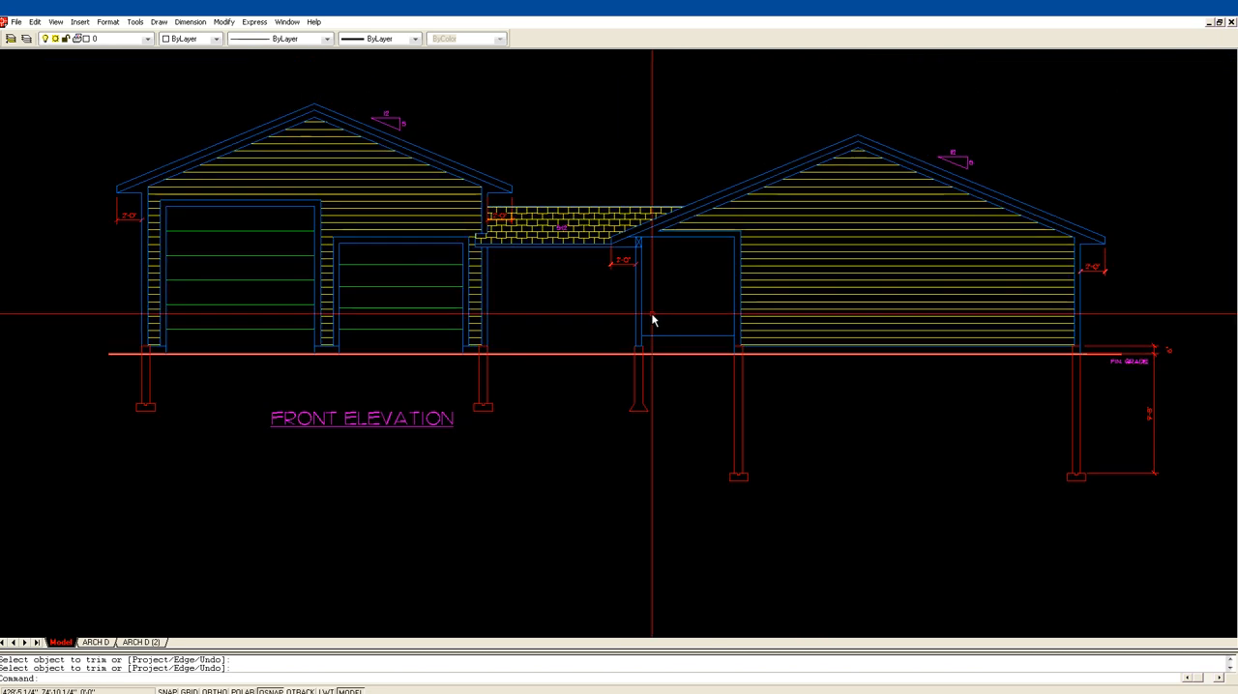
{"action": "middle_click_drag", "start_coordinate": [417, 216], "coordinate": [813, 319]}
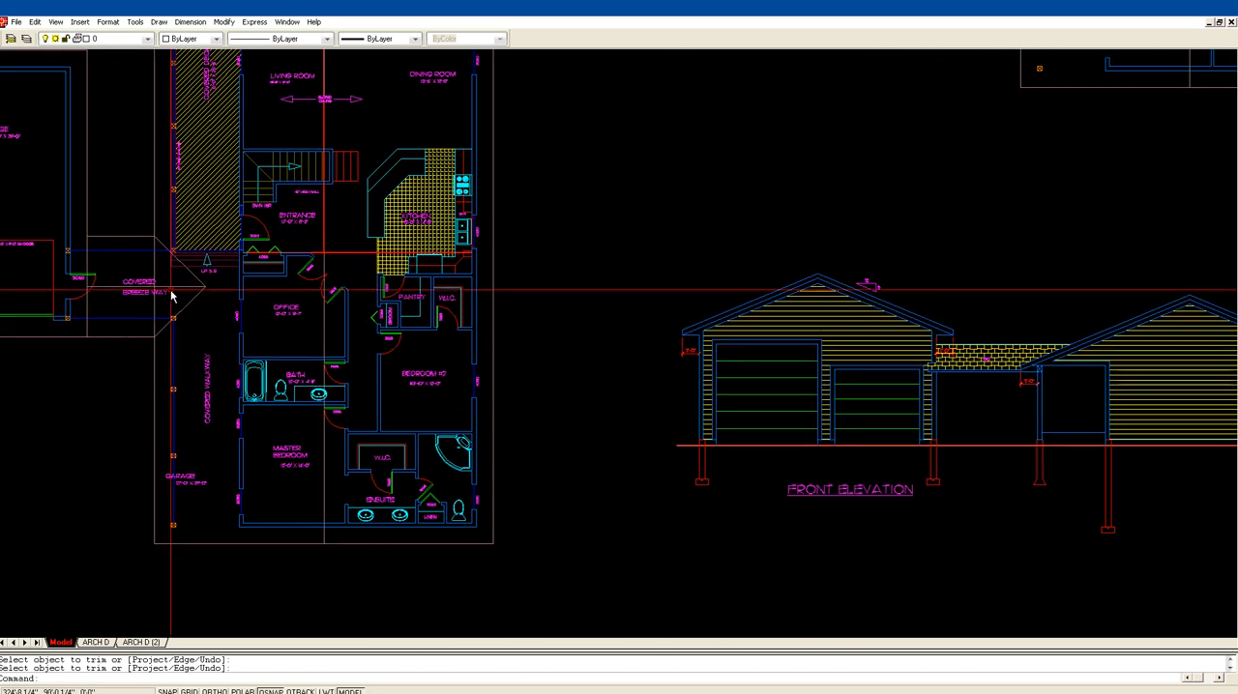
{"action": "middle_click_drag", "start_coordinate": [199, 306], "coordinate": [348, 322]}
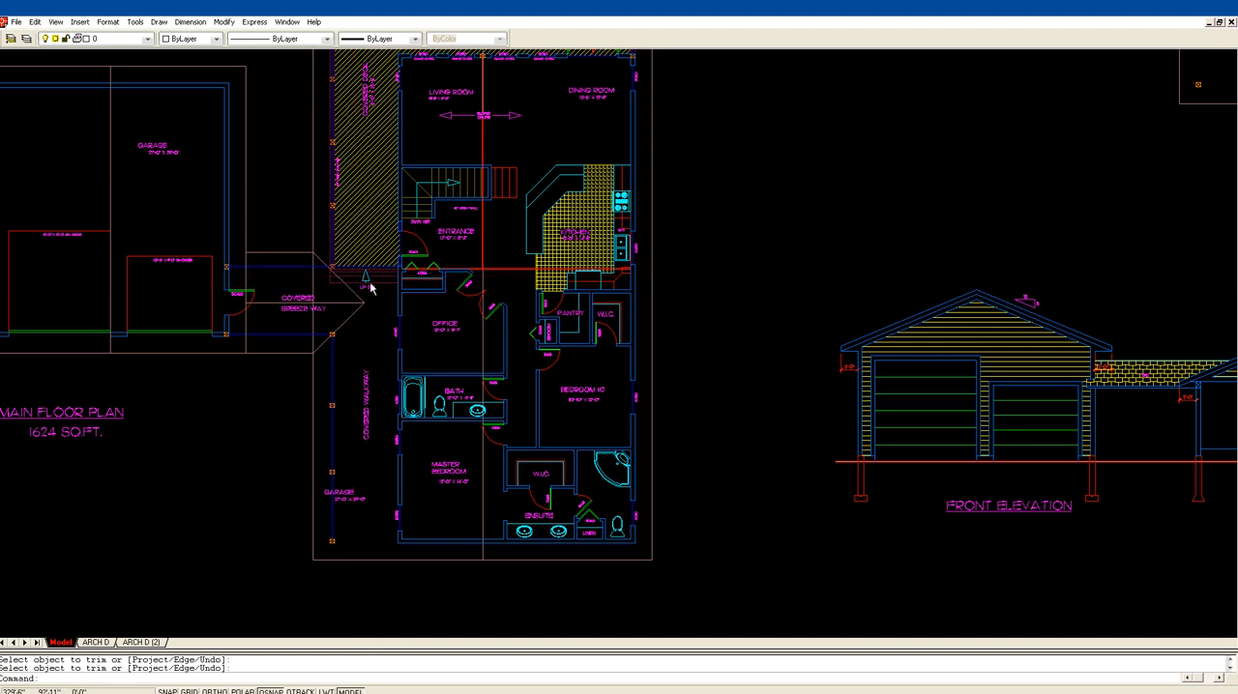
{"action": "type", "text": "z"}
{"action": "key", "text": "Return"}
{"action": "left_click", "coordinate": [304, 328]}
{"action": "left_click", "coordinate": [517, 206]}
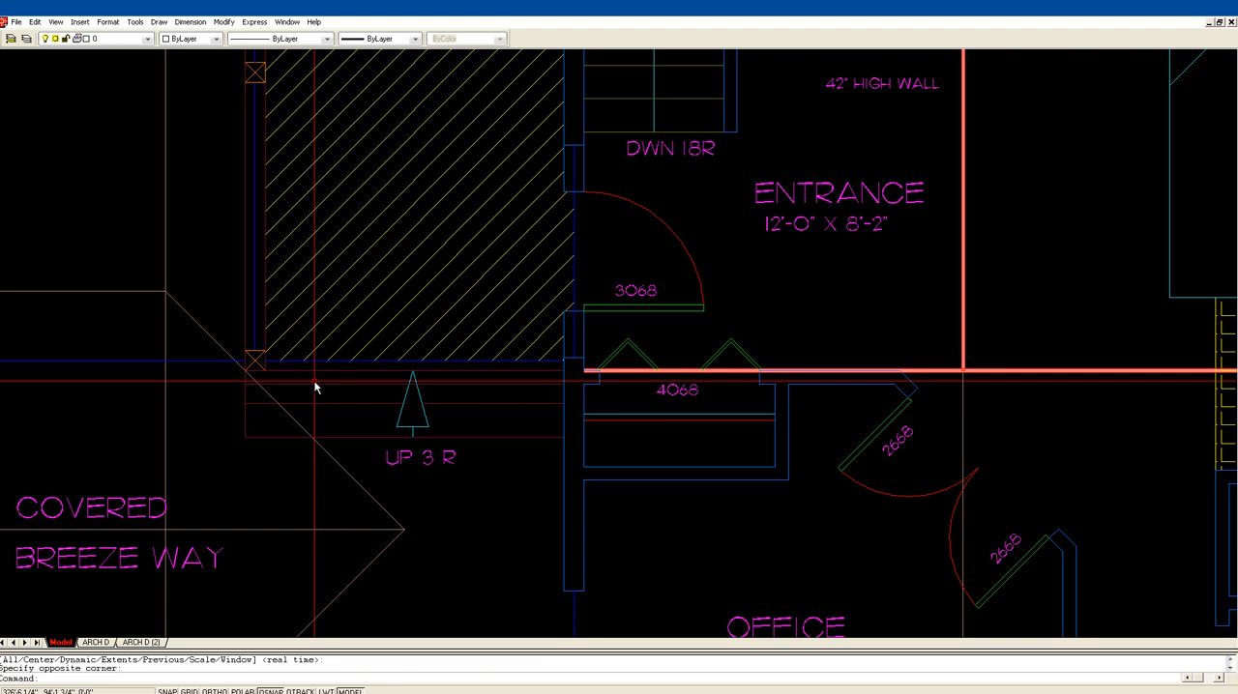
Step: Try to erase a line of the "UP 3 R" steps just below the hatched deck
{"action": "type", "text": "e"}
{"action": "key", "text": "Return"}
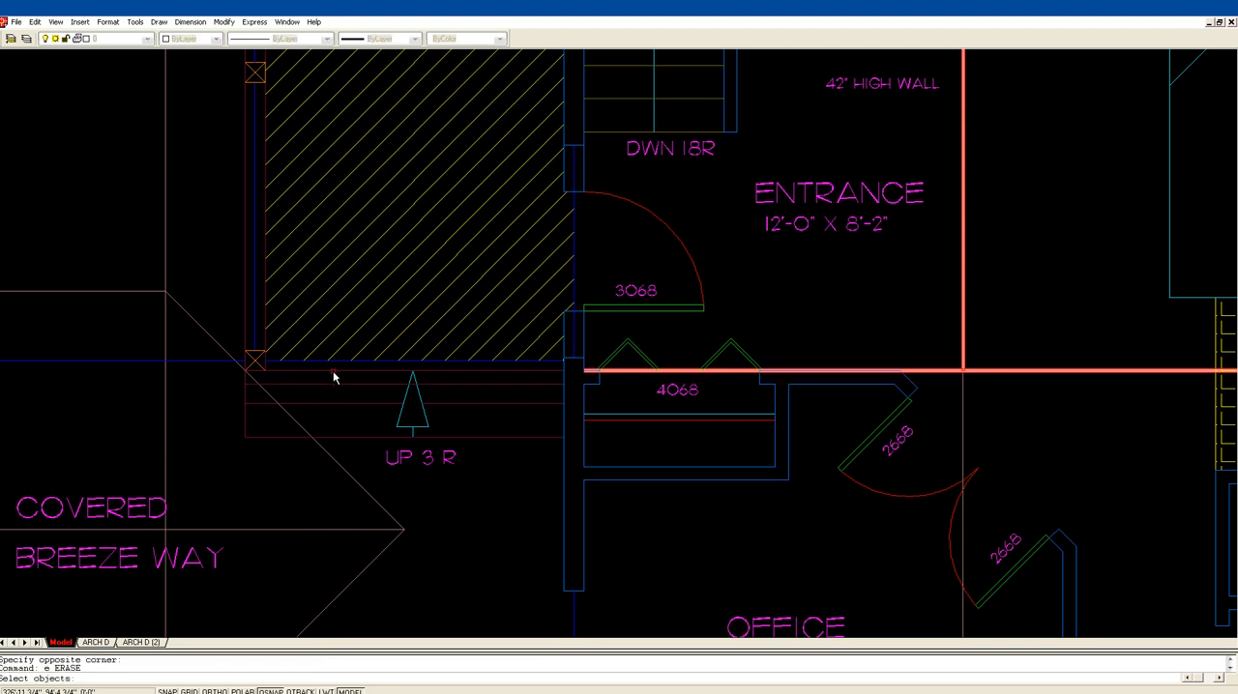
{"action": "left_click", "coordinate": [340, 380]}
{"action": "key", "text": "Return"}
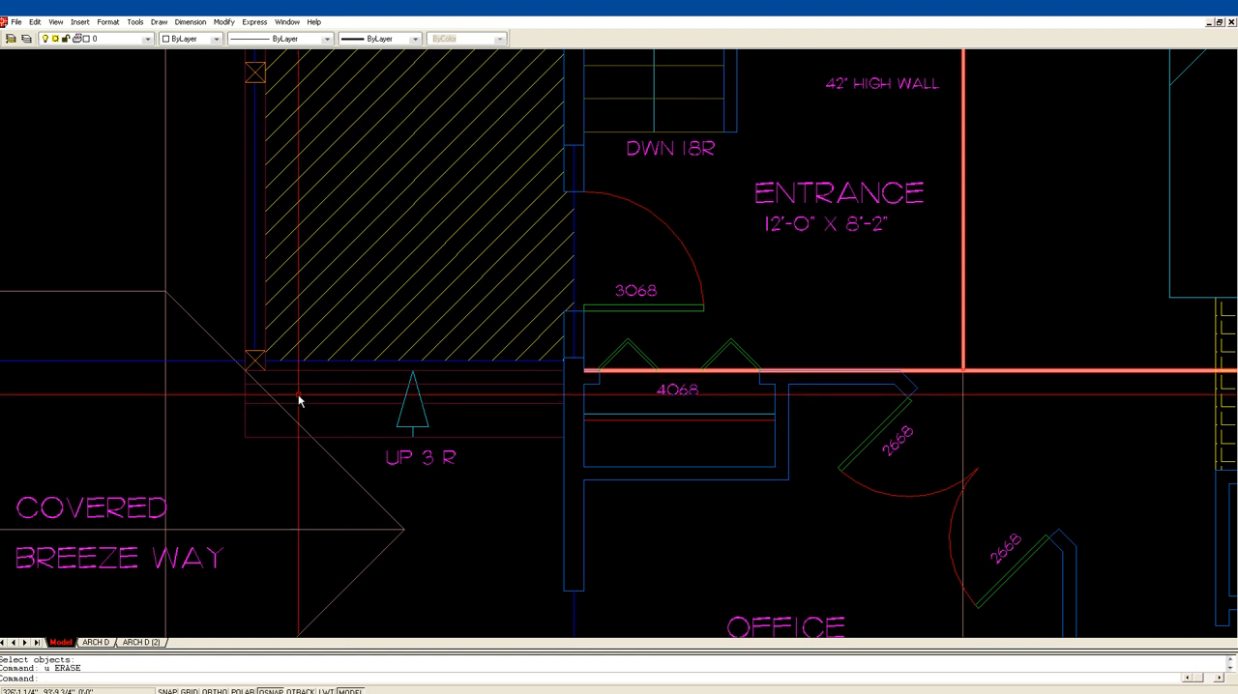
Step: Erase the first tread line below the hatched deck's edge at the "UP 3 R" steps
{"action": "type", "text": "e"}
{"action": "key", "text": "Return"}
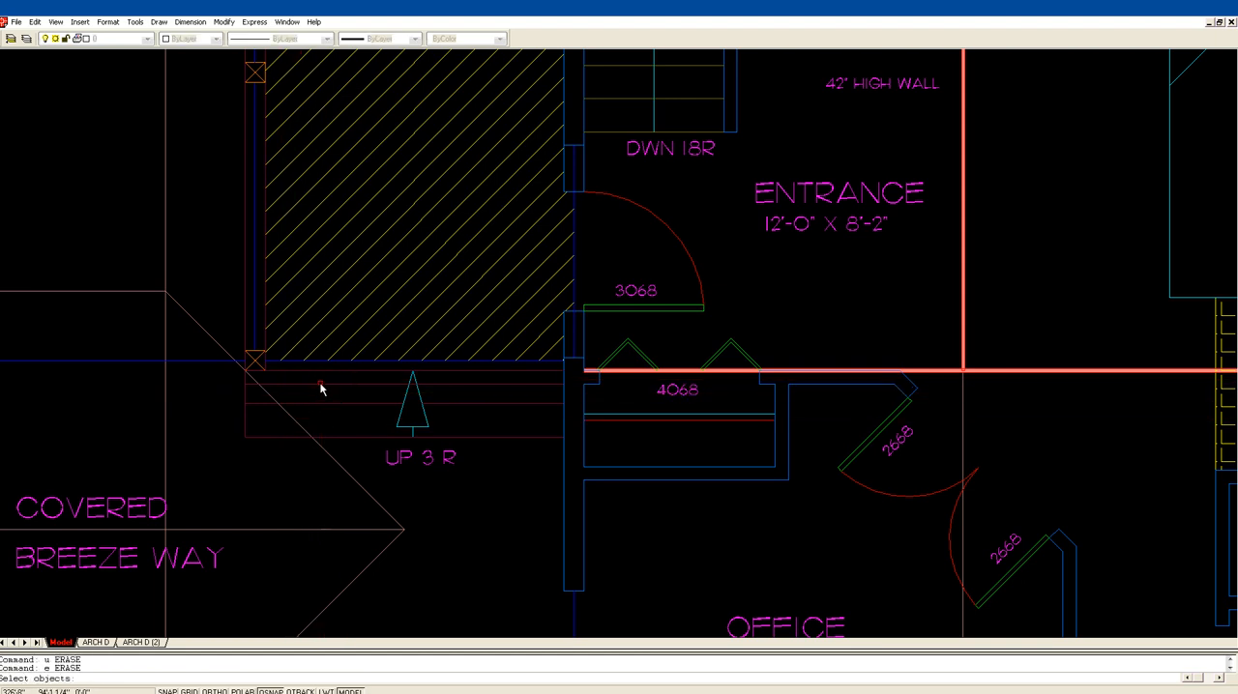
{"action": "left_click", "coordinate": [320, 386]}
{"action": "key", "text": "Return"}
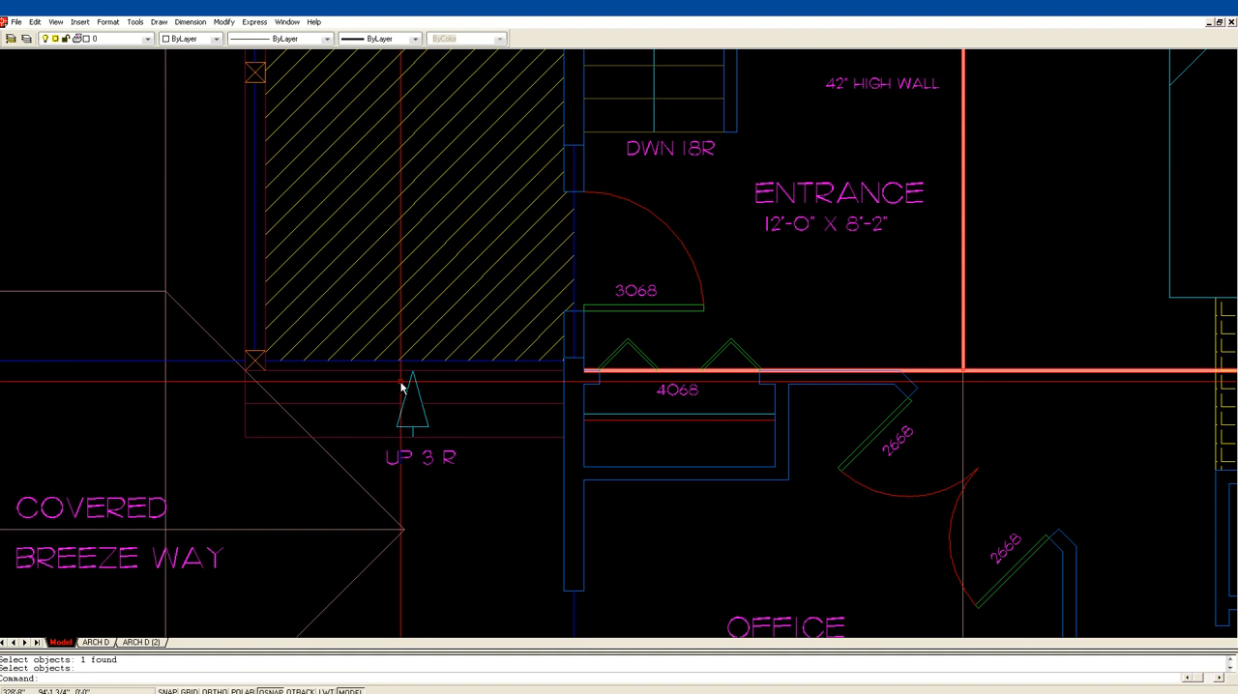
Step: In the front elevation, offset the line between the porch post and wall 7" downward, and offset that copy 7" downward again
{"action": "scroll", "coordinate": [401, 387], "scroll_direction": "down", "scroll_amount": 3}
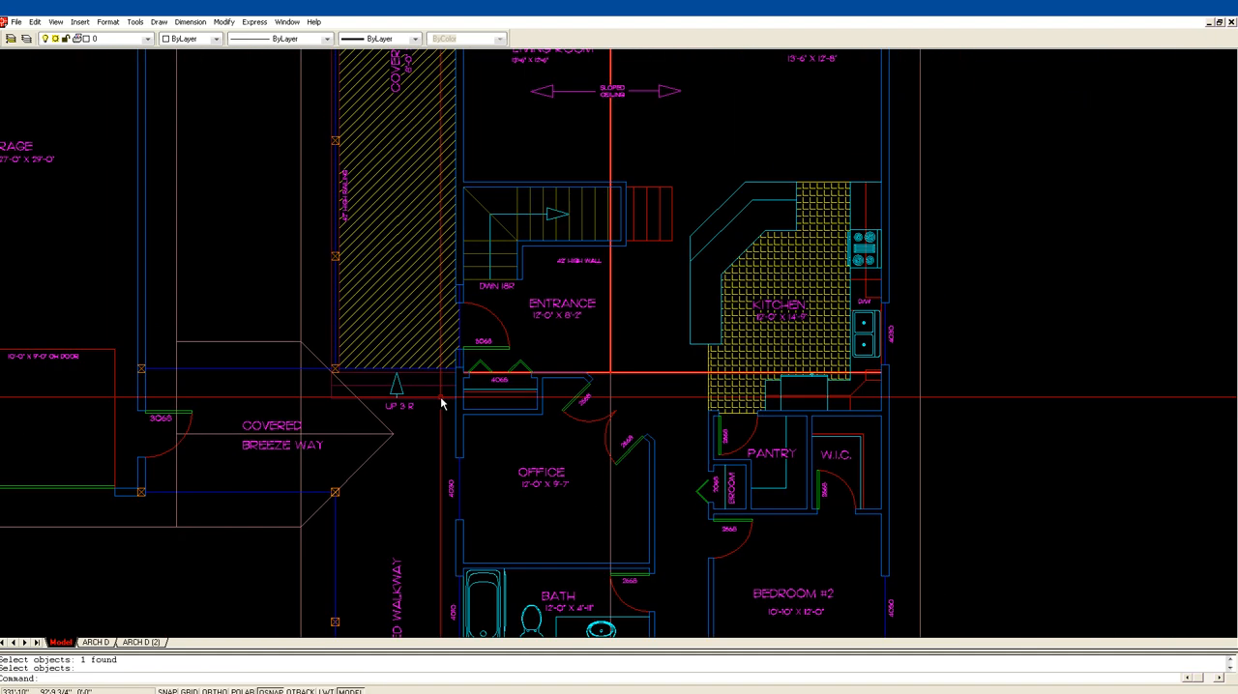
{"action": "scroll", "coordinate": [416, 396], "scroll_direction": "down", "scroll_amount": 2}
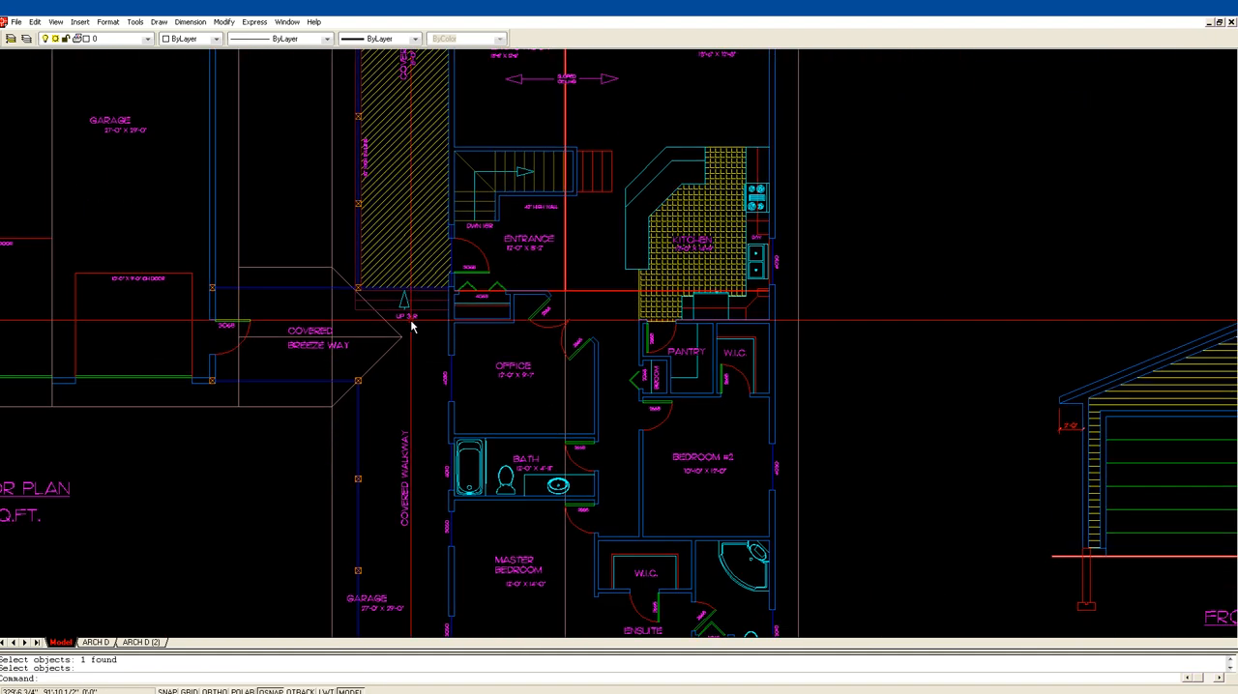
{"action": "middle_click_drag", "start_coordinate": [396, 434], "coordinate": [436, 323]}
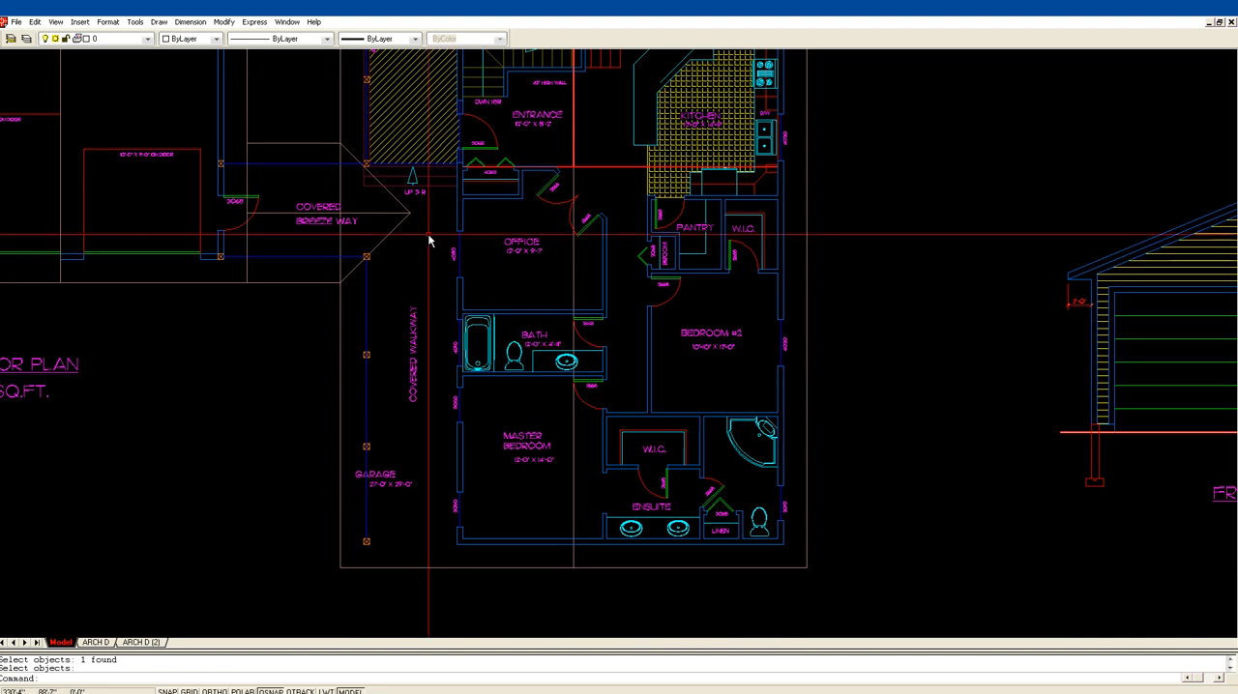
{"action": "middle_click_drag", "start_coordinate": [602, 292], "coordinate": [260, 232]}
{"action": "mouse_move", "coordinate": [1109, 385]}
{"action": "middle_mouse_down"}
{"action": "mouse_move", "coordinate": [833, 345]}
{"action": "mouse_move", "coordinate": [788, 384]}
{"action": "middle_mouse_up"}
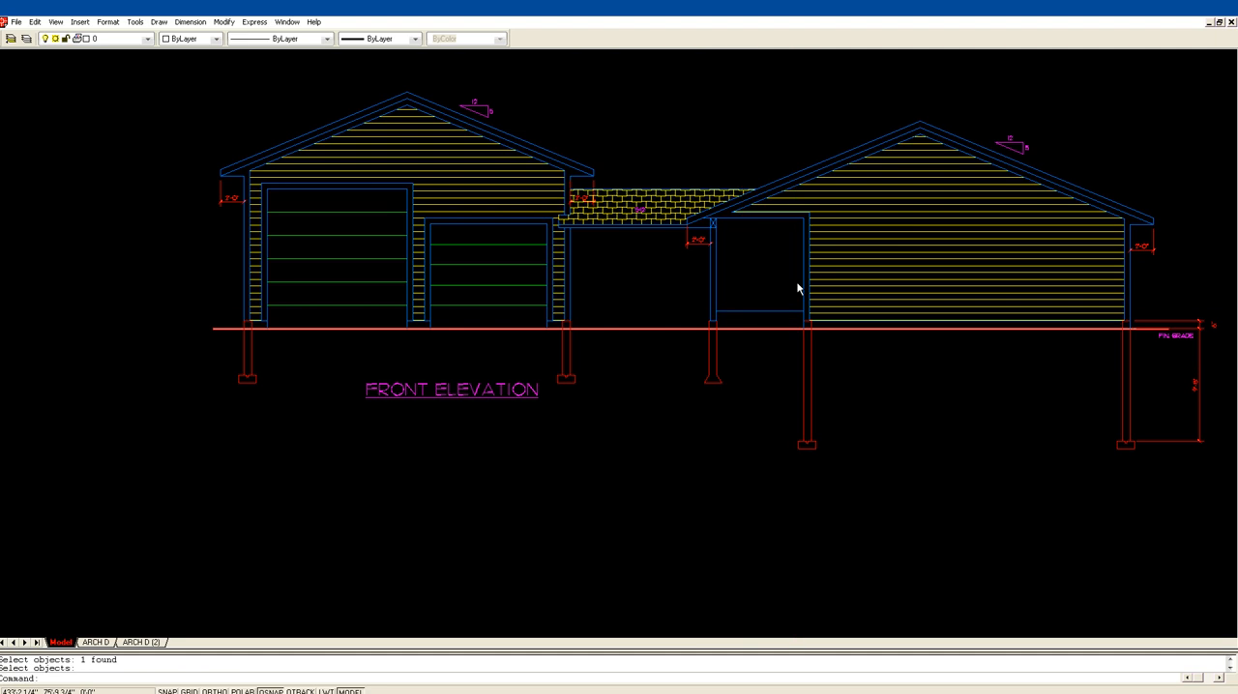
{"action": "key", "text": "Return"}
{"action": "left_click", "coordinate": [681, 361]}
{"action": "left_click", "coordinate": [872, 268]}
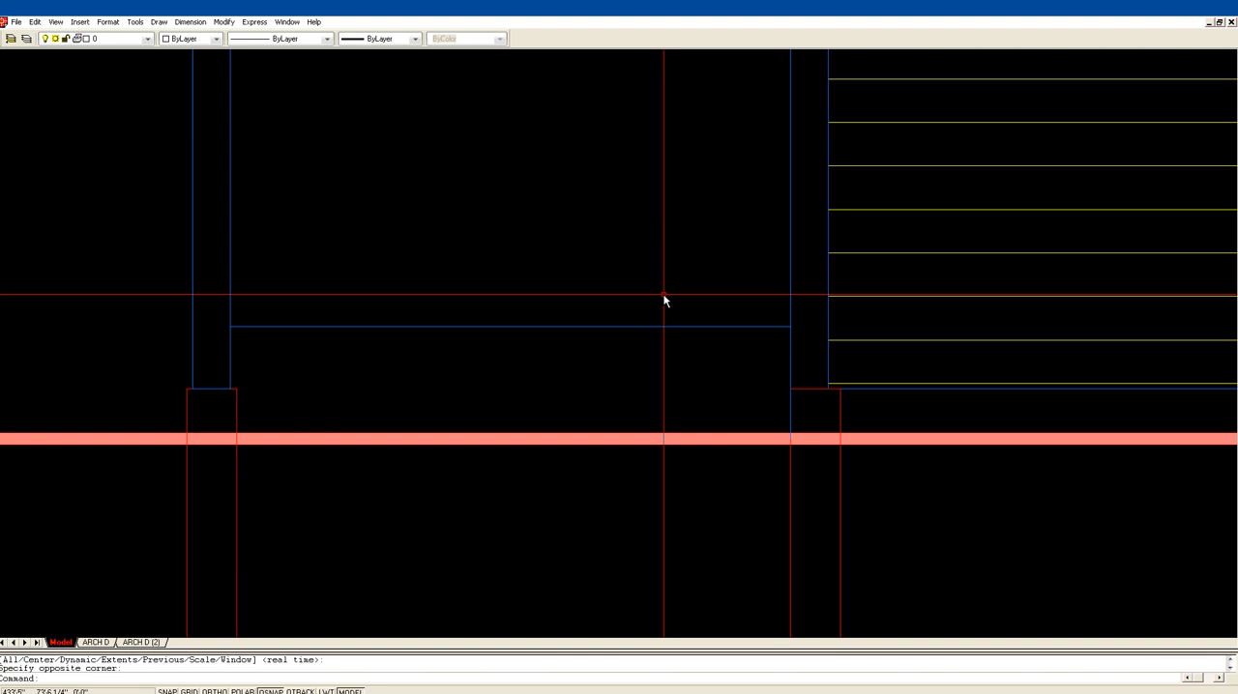
{"action": "type", "text": "o"}
{"action": "key", "text": "Return"}
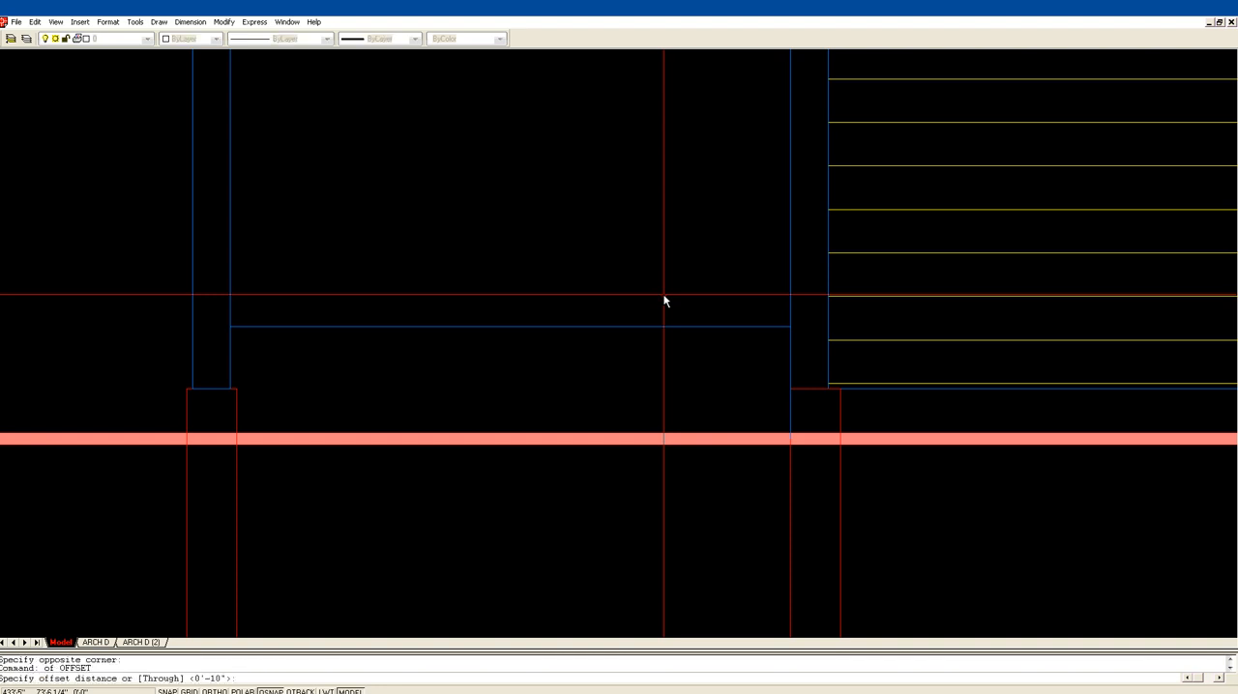
{"action": "key", "text": "Return"}
{"action": "left_click", "coordinate": [623, 328]}
{"action": "left_click", "coordinate": [640, 341]}
{"action": "left_click", "coordinate": [635, 371]}
{"action": "left_click", "coordinate": [634, 386]}
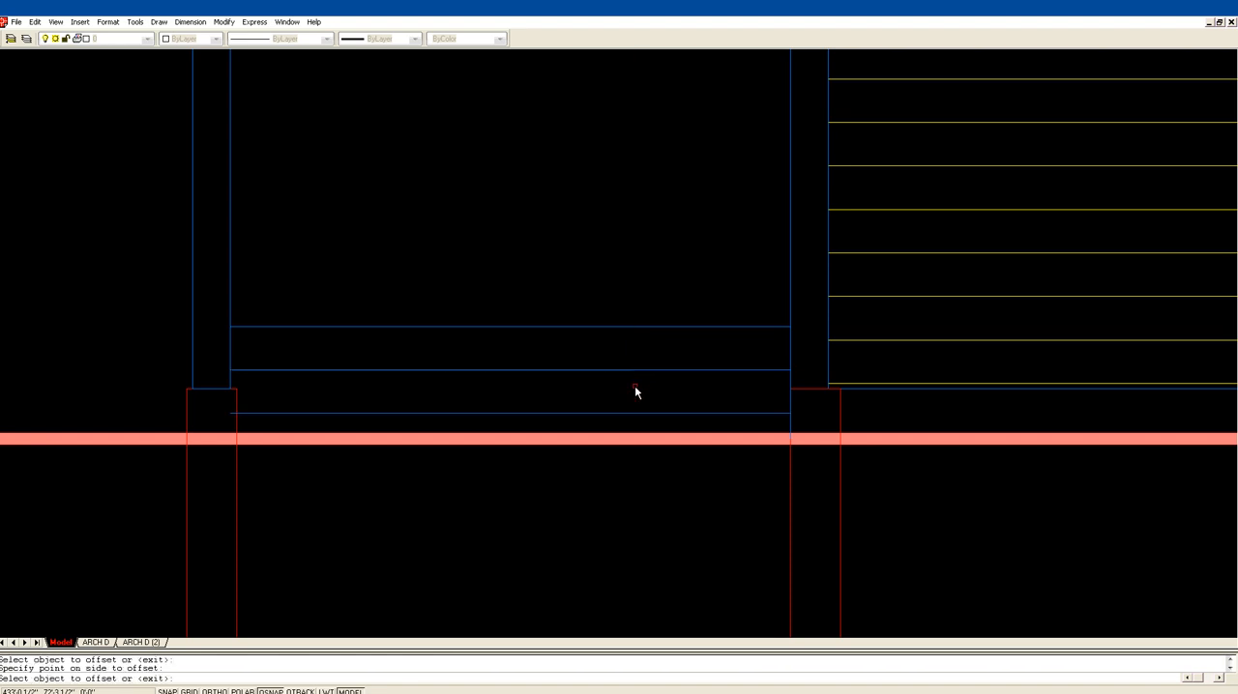
{"action": "key", "text": "Escape"}
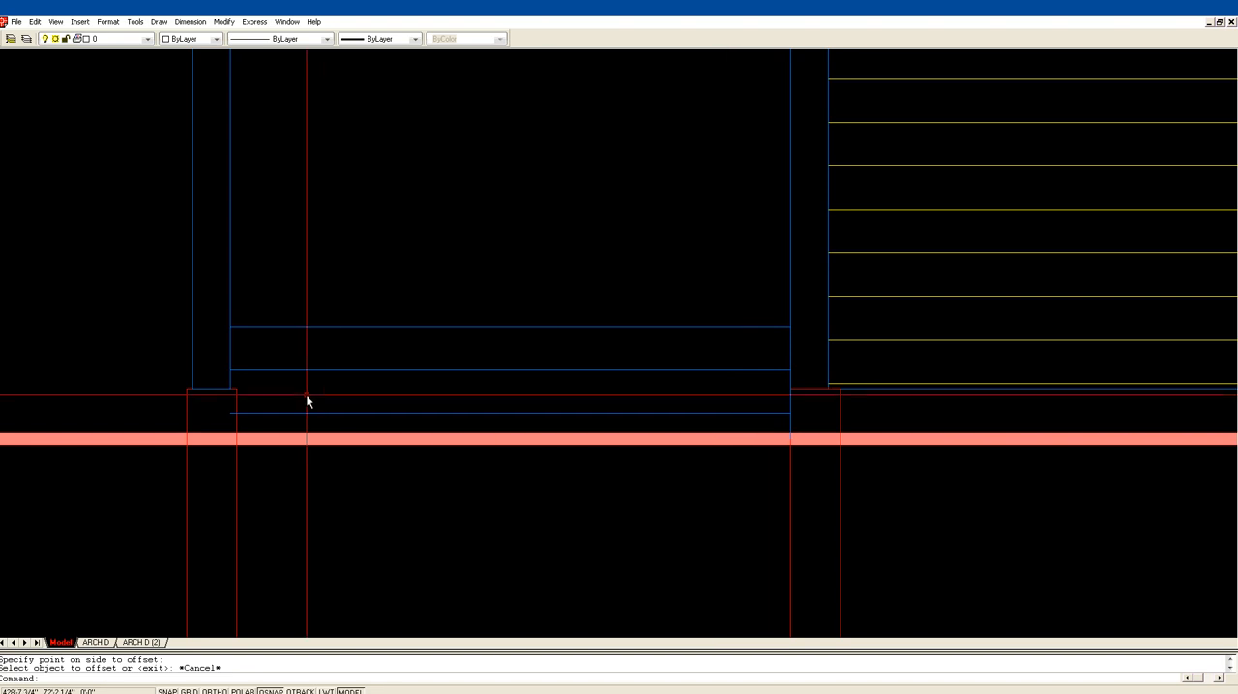
Step: Trim the overhanging end of the lowest step line at the edge of the pier under the post
{"action": "type", "text": "tr"}
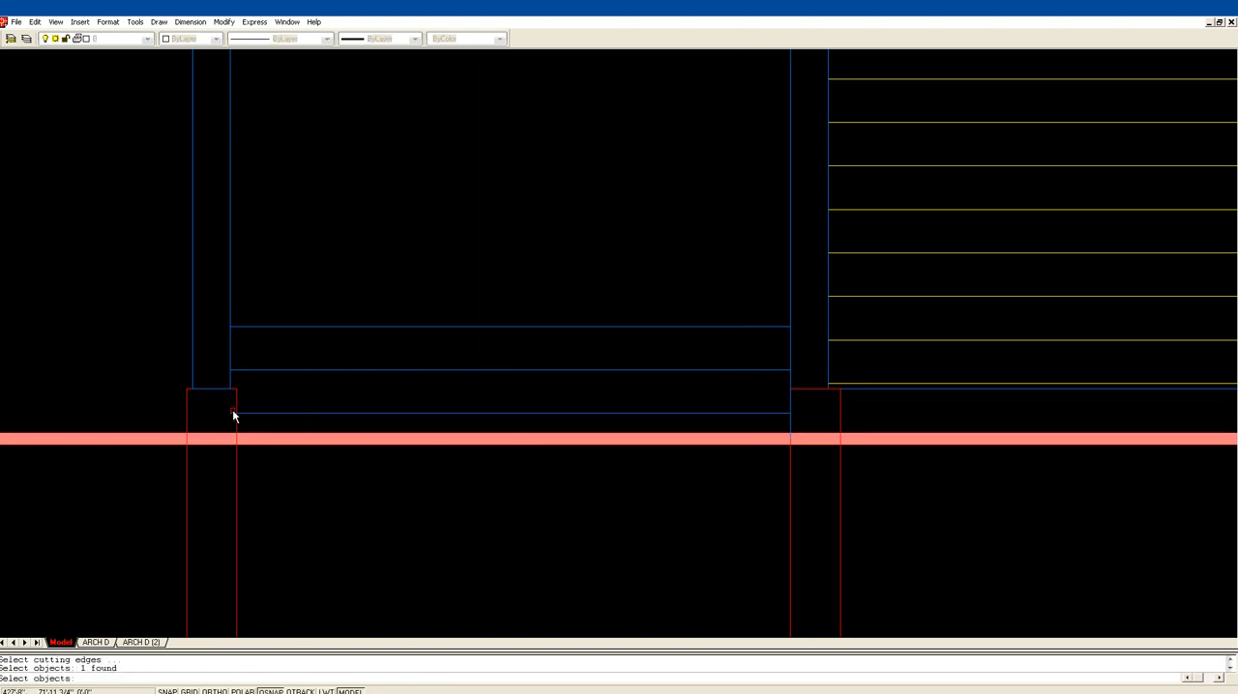
{"action": "left_click", "coordinate": [233, 416]}
{"action": "key", "text": "Return"}
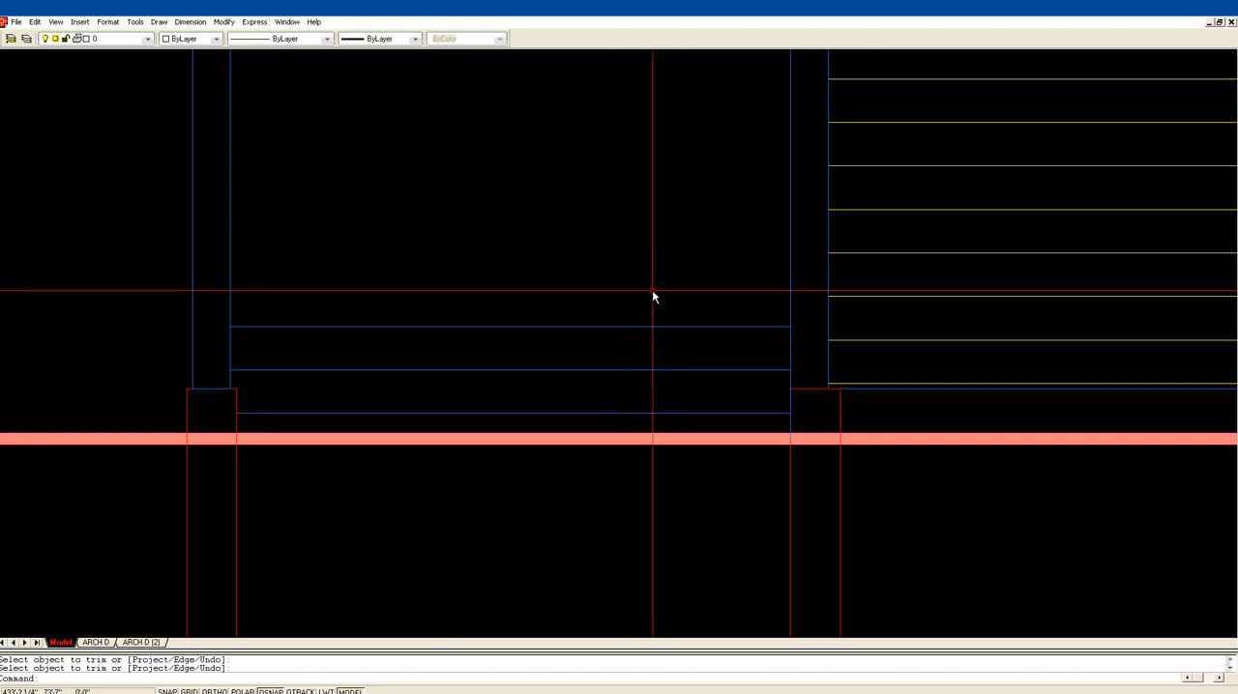
Step: Offset each of the three step lines 2" downward to show the tread thickness
{"action": "scroll", "coordinate": [664, 302], "scroll_direction": "down", "scroll_amount": 1}
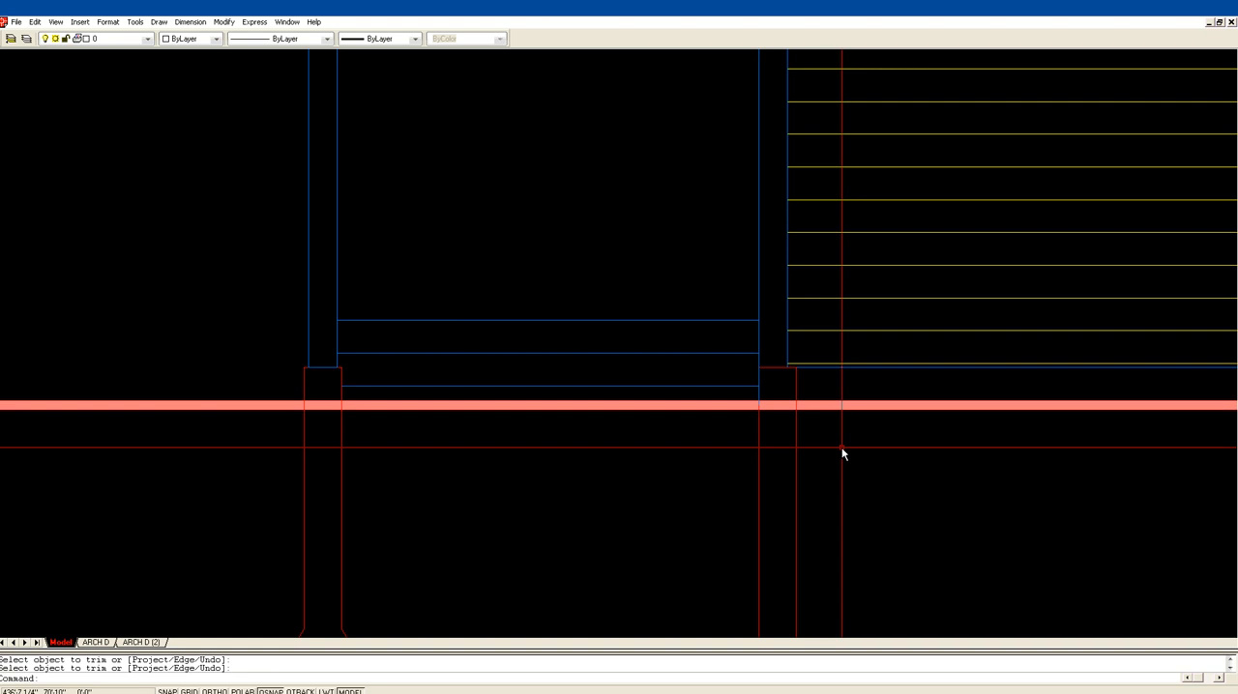
{"action": "scroll", "coordinate": [672, 277], "scroll_direction": "down", "scroll_amount": 1}
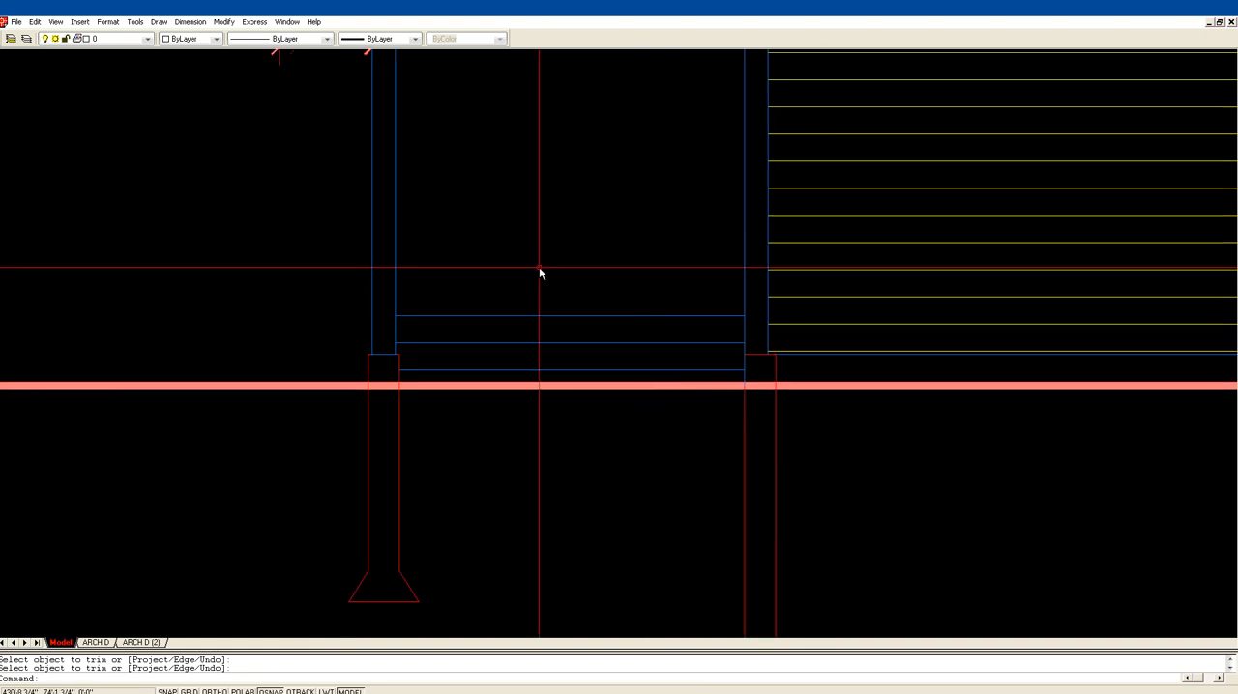
{"action": "type", "text": "2"}
{"action": "key", "text": "Return"}
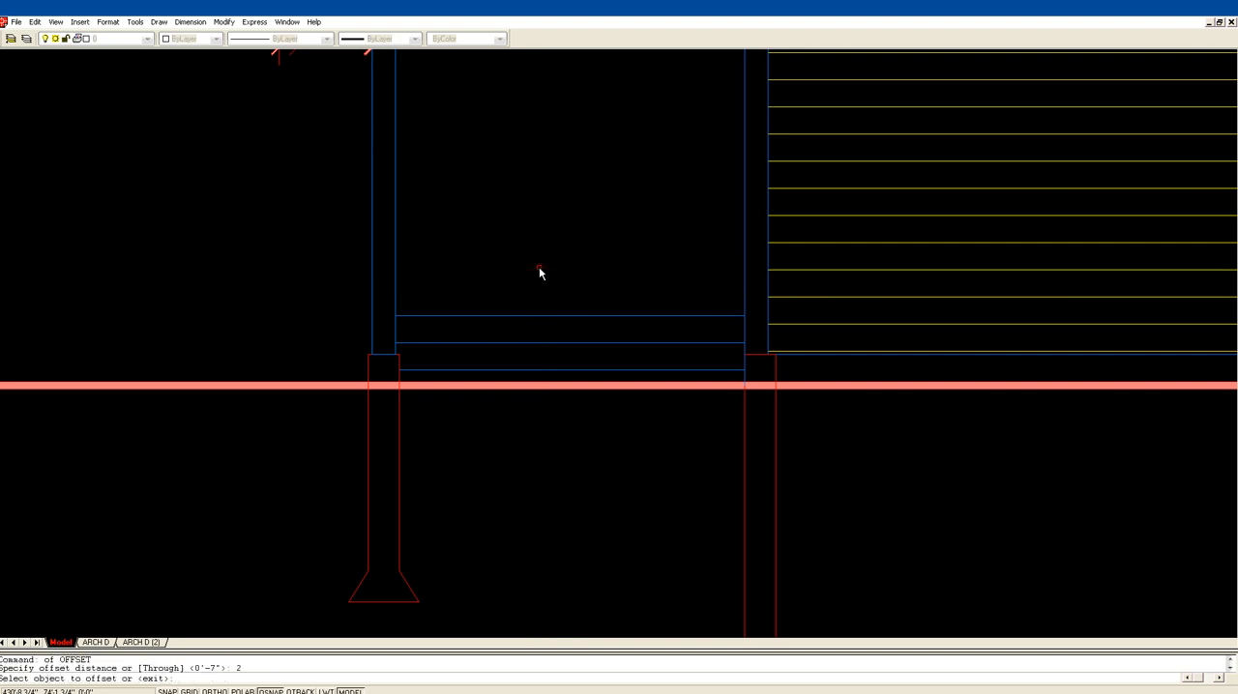
{"action": "left_click", "coordinate": [569, 317]}
{"action": "left_click", "coordinate": [570, 326]}
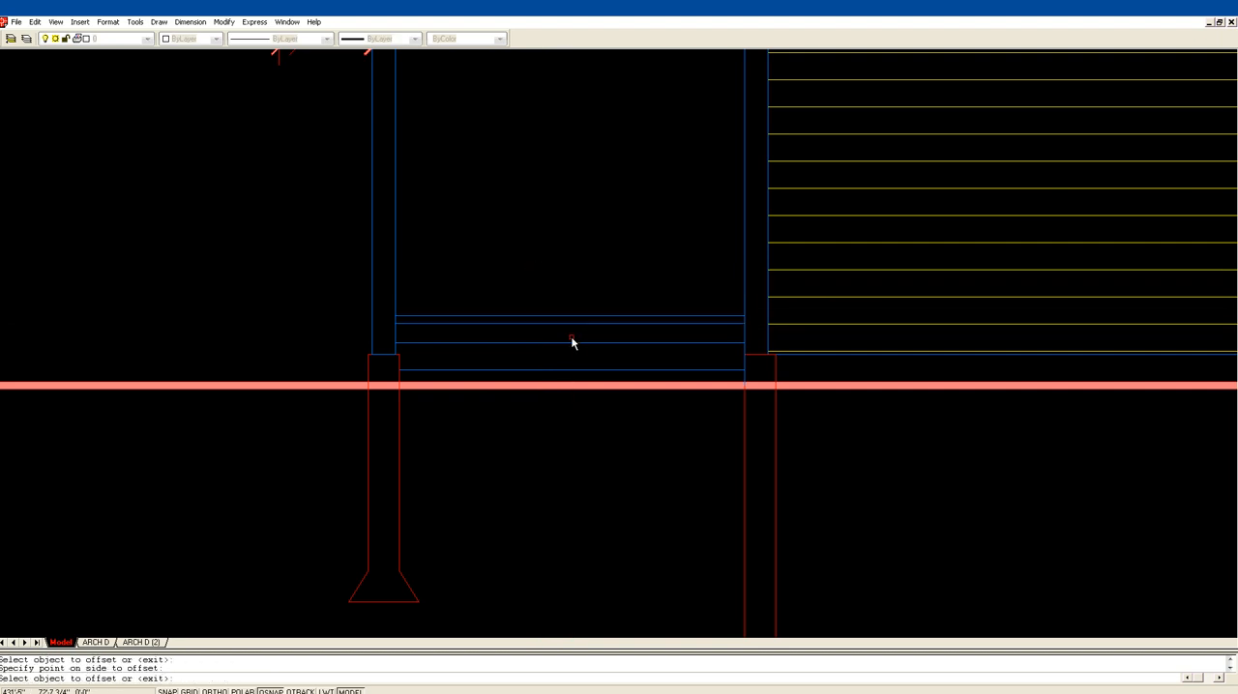
{"action": "left_click", "coordinate": [574, 342]}
{"action": "left_click", "coordinate": [574, 348]}
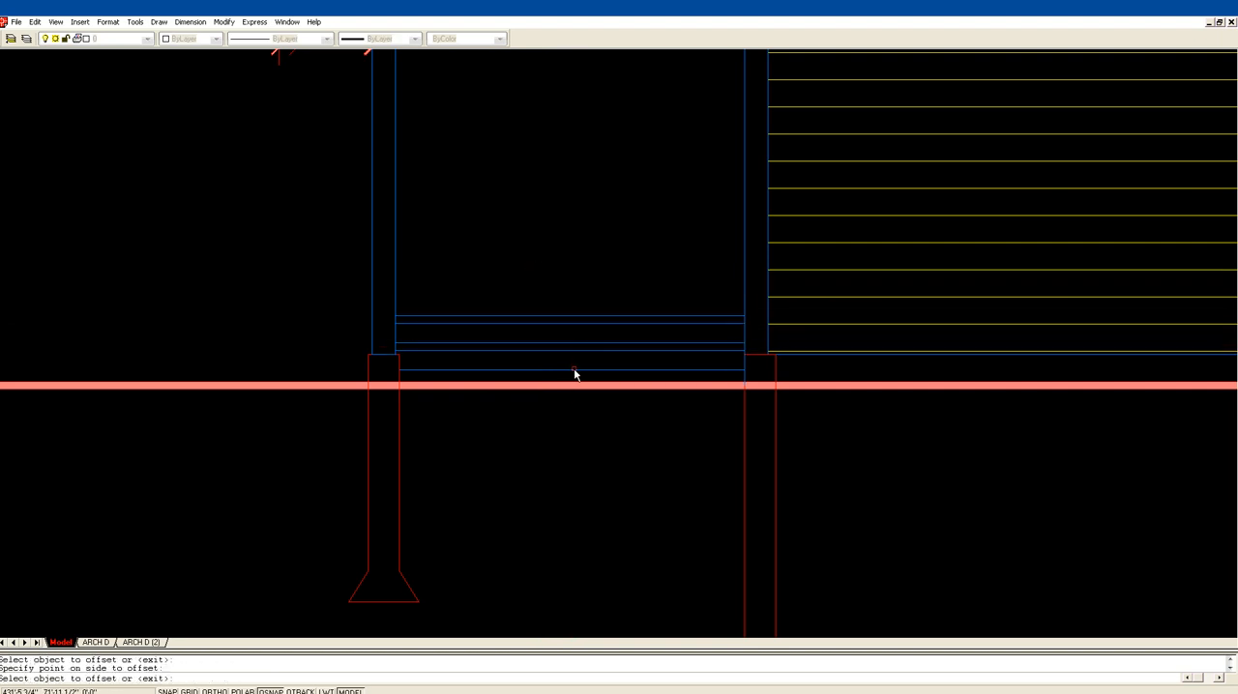
{"action": "left_click", "coordinate": [574, 370]}
{"action": "left_click", "coordinate": [594, 423]}
{"action": "key", "text": "Escape"}
Step: Examine the porch steps in the front elevation and compare the elevation with the main floor plan
{"action": "scroll", "coordinate": [624, 271], "scroll_direction": "down", "scroll_amount": 1}
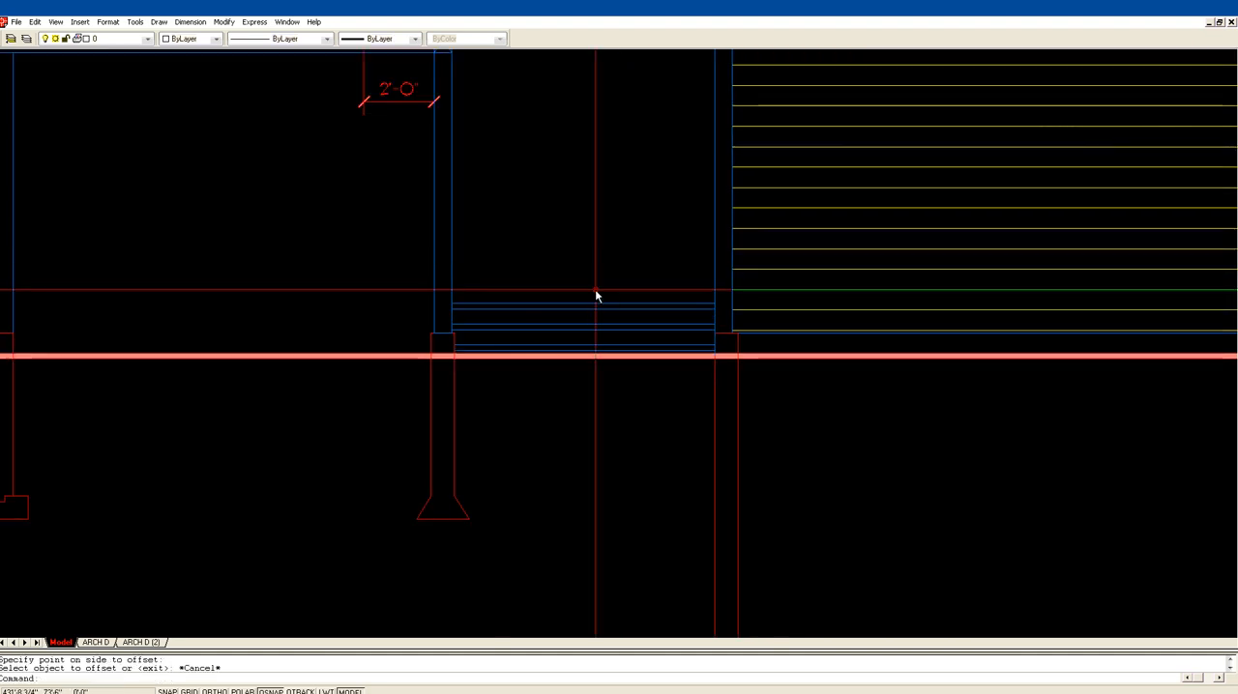
{"action": "scroll", "coordinate": [612, 283], "scroll_direction": "down", "scroll_amount": 1}
{"action": "middle_click_drag", "start_coordinate": [595, 263], "coordinate": [488, 247]}
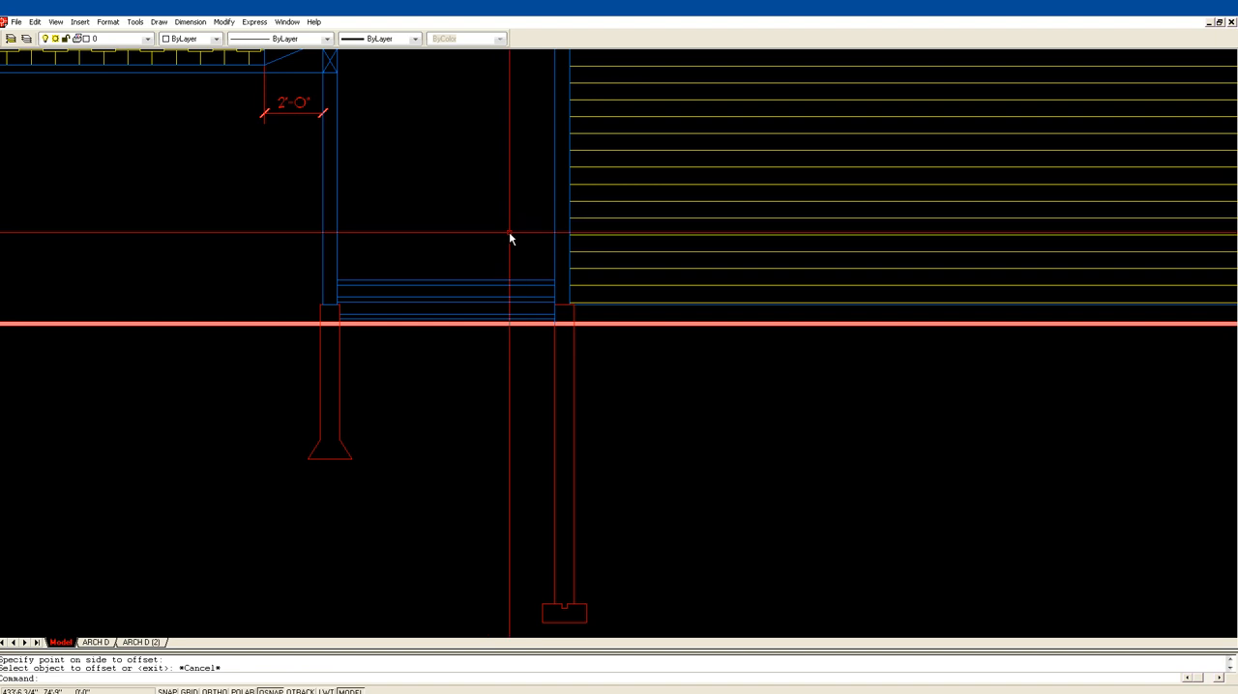
{"action": "scroll", "coordinate": [509, 231], "scroll_direction": "down", "scroll_amount": 2}
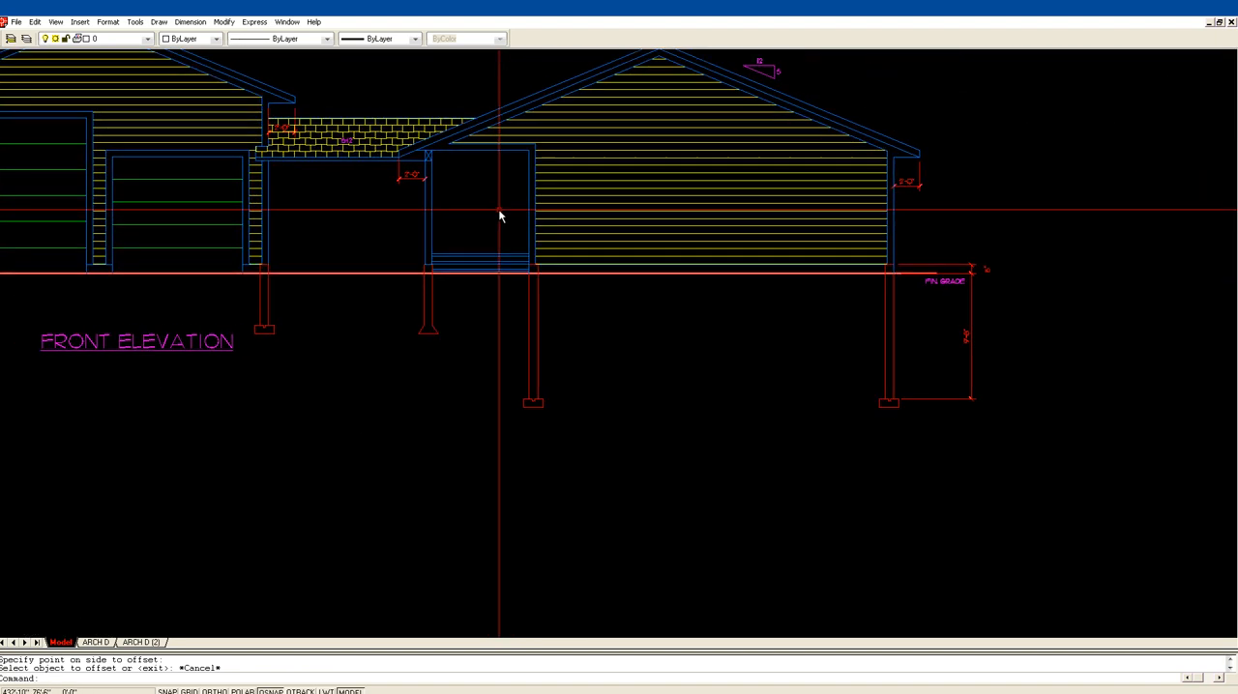
{"action": "middle_click_drag", "start_coordinate": [500, 217], "coordinate": [503, 249]}
{"action": "scroll", "coordinate": [497, 242], "scroll_direction": "down", "scroll_amount": 1}
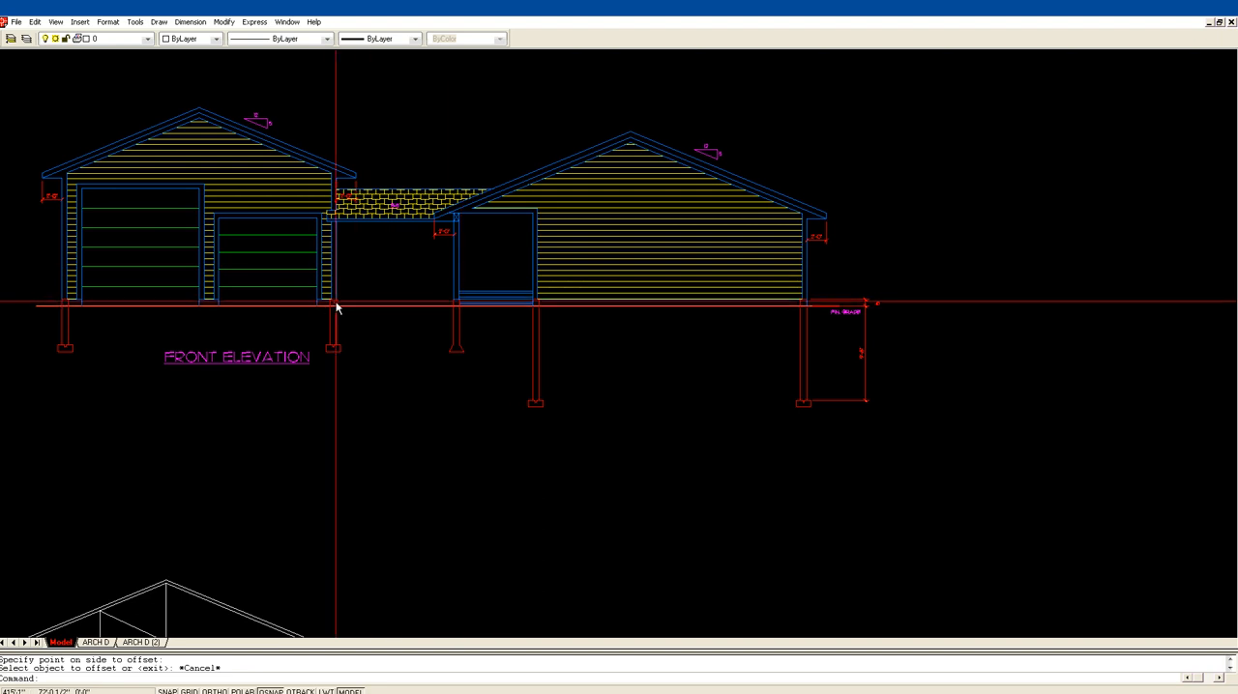
{"action": "scroll", "coordinate": [377, 252], "scroll_direction": "down", "scroll_amount": 1}
{"action": "middle_click_drag", "start_coordinate": [279, 201], "coordinate": [758, 356]}
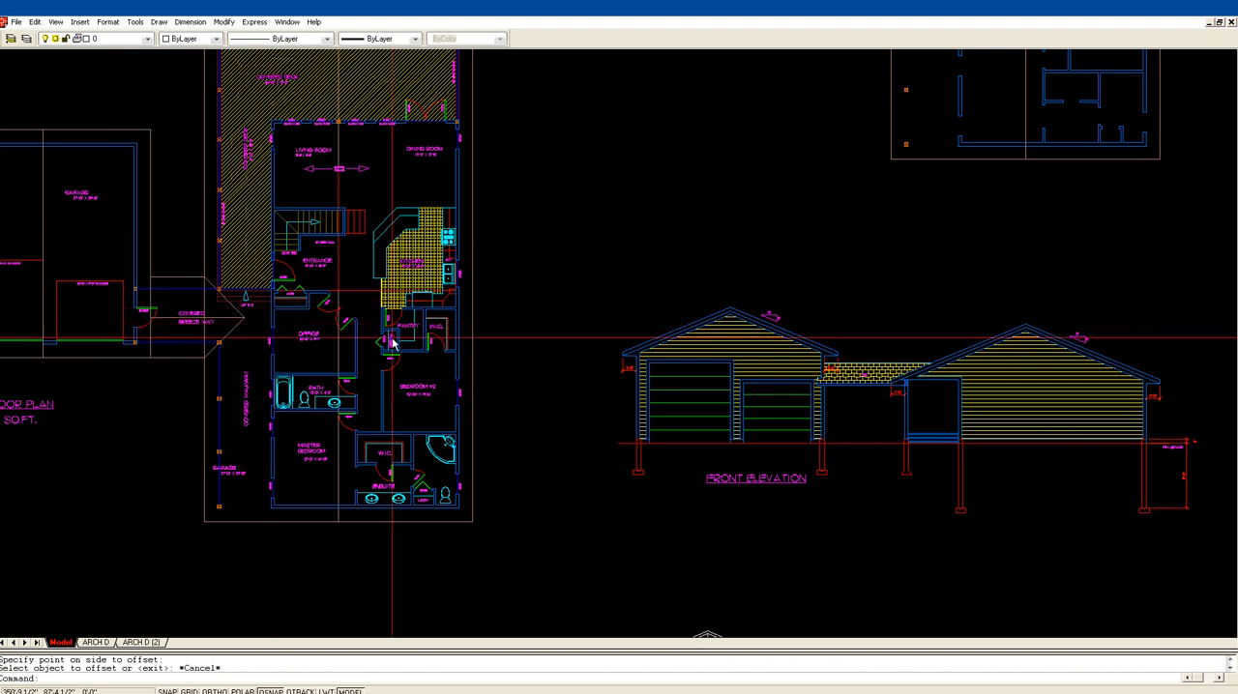
{"action": "scroll", "coordinate": [545, 314], "scroll_direction": "down", "scroll_amount": 2}
{"action": "middle_click_drag", "start_coordinate": [673, 335], "coordinate": [483, 297]}
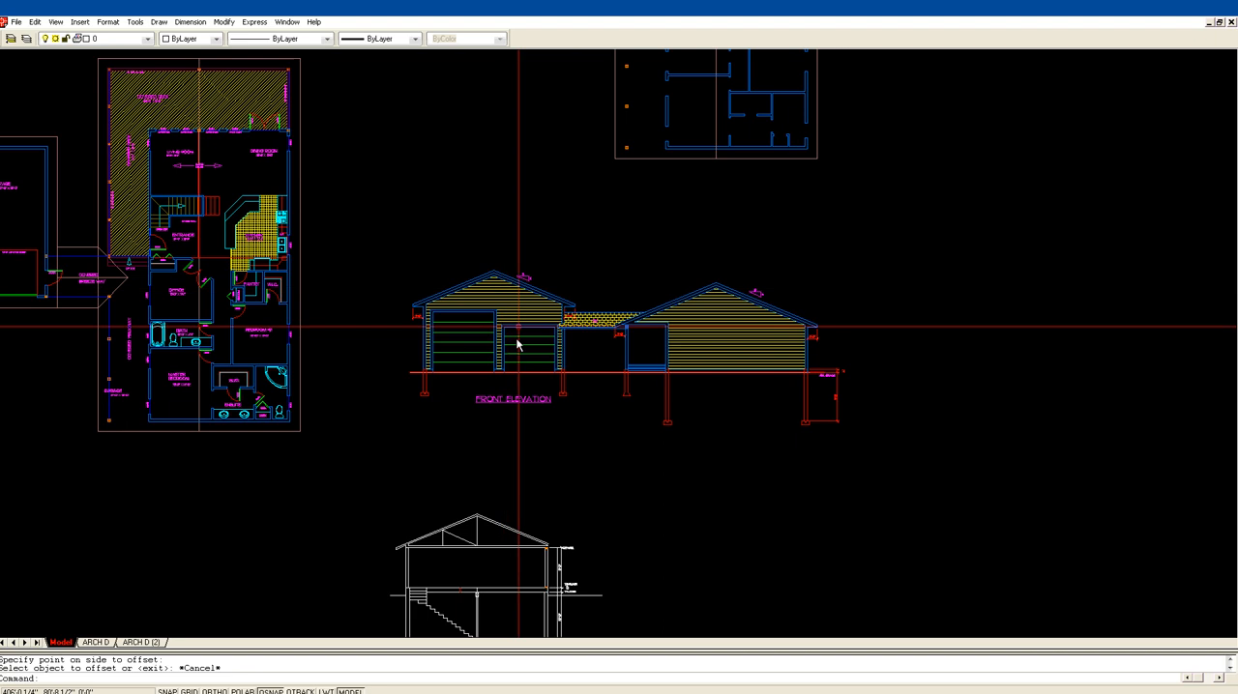
{"action": "middle_click_drag", "start_coordinate": [915, 380], "coordinate": [776, 385]}
{"action": "middle_click_drag", "start_coordinate": [609, 218], "coordinate": [614, 294]}
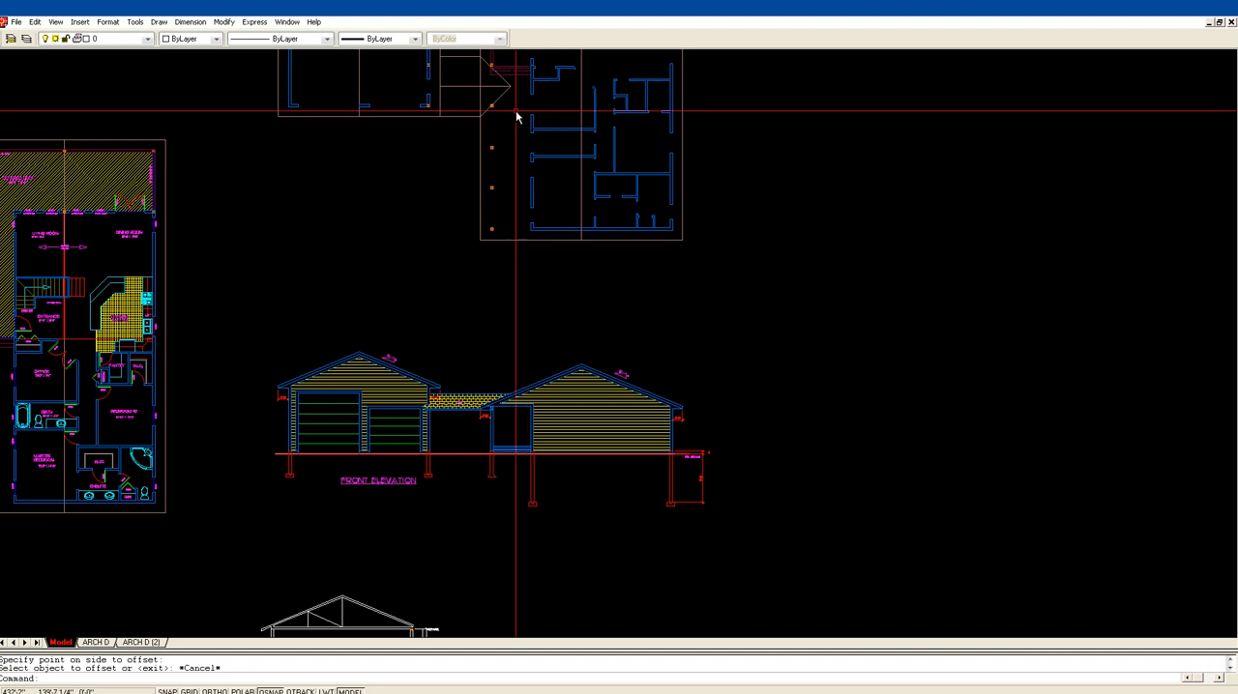
{"action": "middle_click_drag", "start_coordinate": [360, 145], "coordinate": [486, 218]}
{"action": "middle_click_drag", "start_coordinate": [269, 277], "coordinate": [649, 207]}
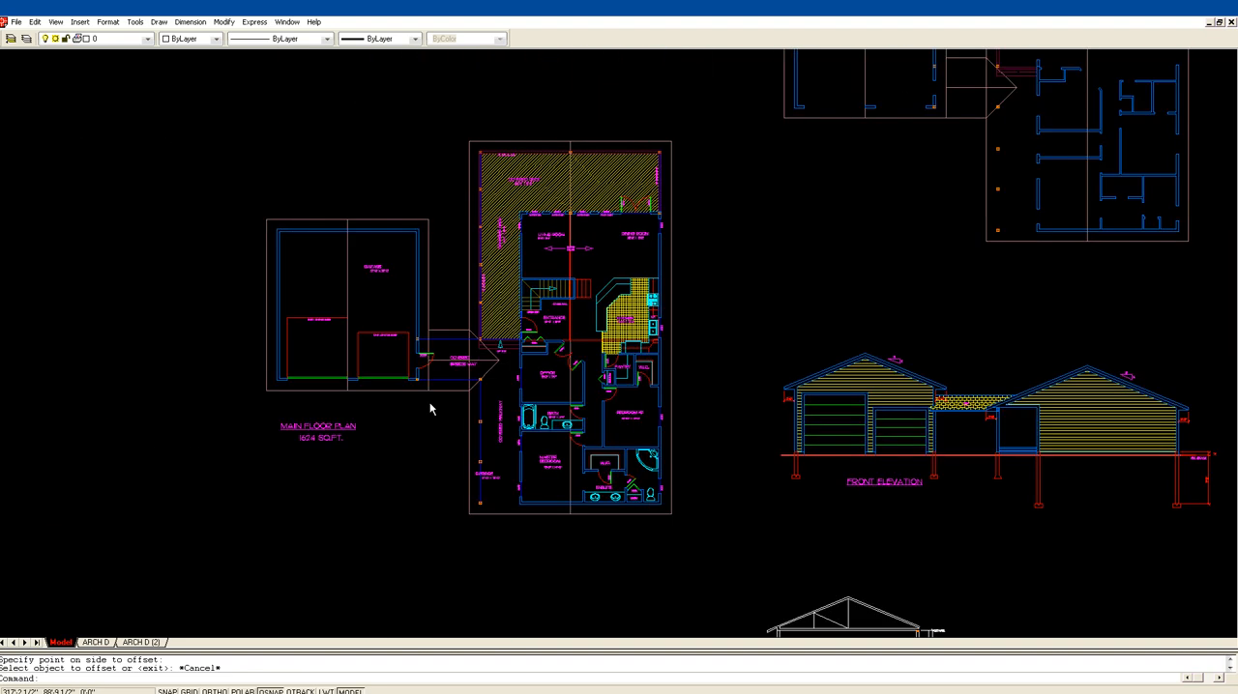
Step: Trim the excess linework around the covered breezeway in the main floor plan
{"action": "type", "text": "z"}
{"action": "key", "text": "Return"}
{"action": "left_click", "coordinate": [387, 413]}
{"action": "left_click", "coordinate": [625, 244]}
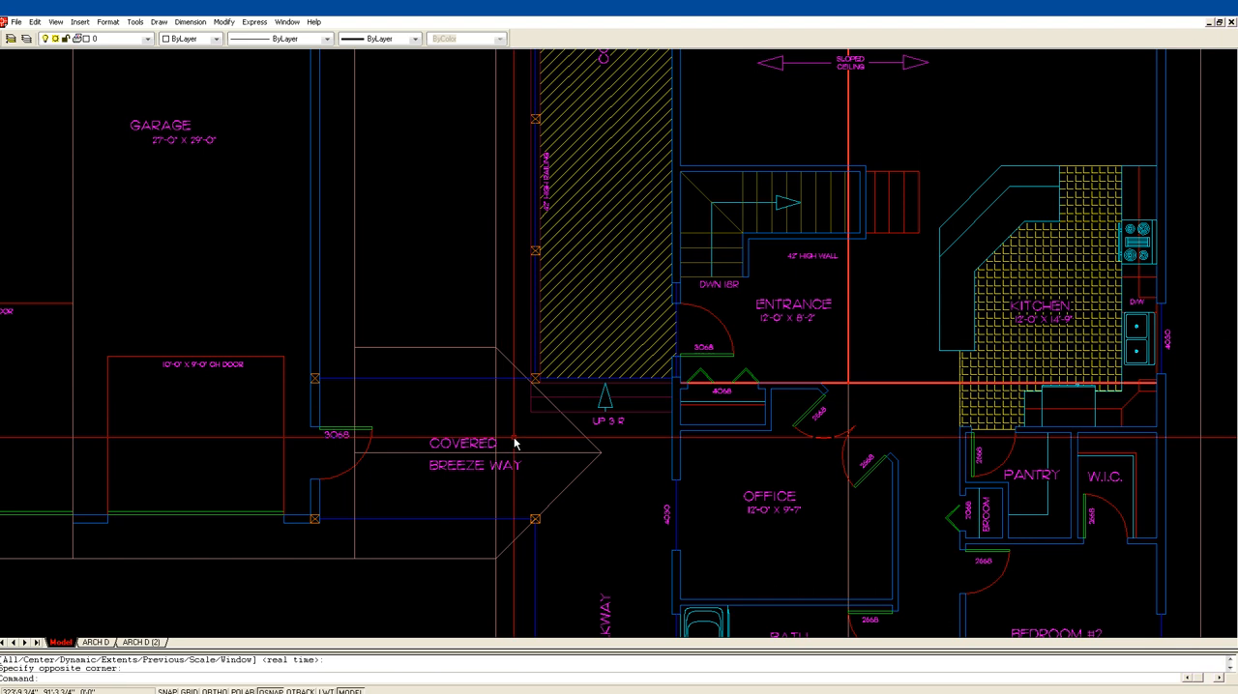
{"action": "type", "text": "tr"}
{"action": "key", "text": "Return"}
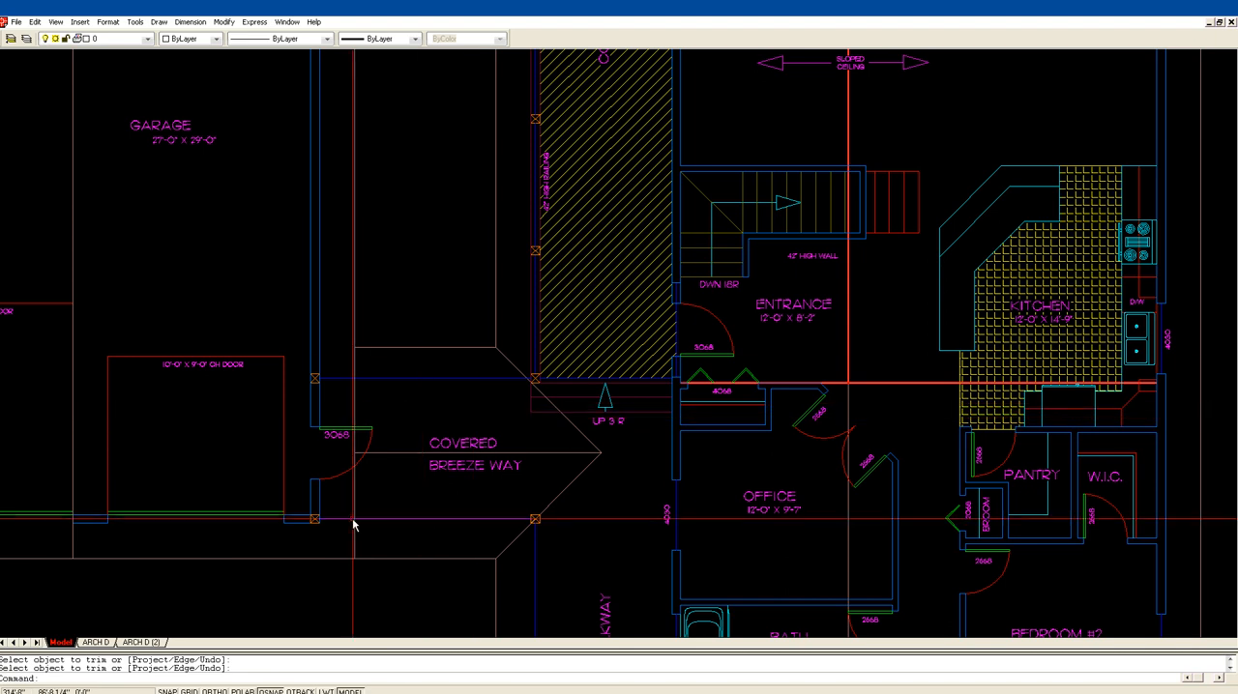
Step: Examine the main floor plan, the front elevation and the walls-only floor plan above the elevation
{"action": "scroll", "coordinate": [429, 398], "scroll_direction": "down", "scroll_amount": 4}
{"action": "middle_click_drag", "start_coordinate": [1173, 490], "coordinate": [597, 371]}
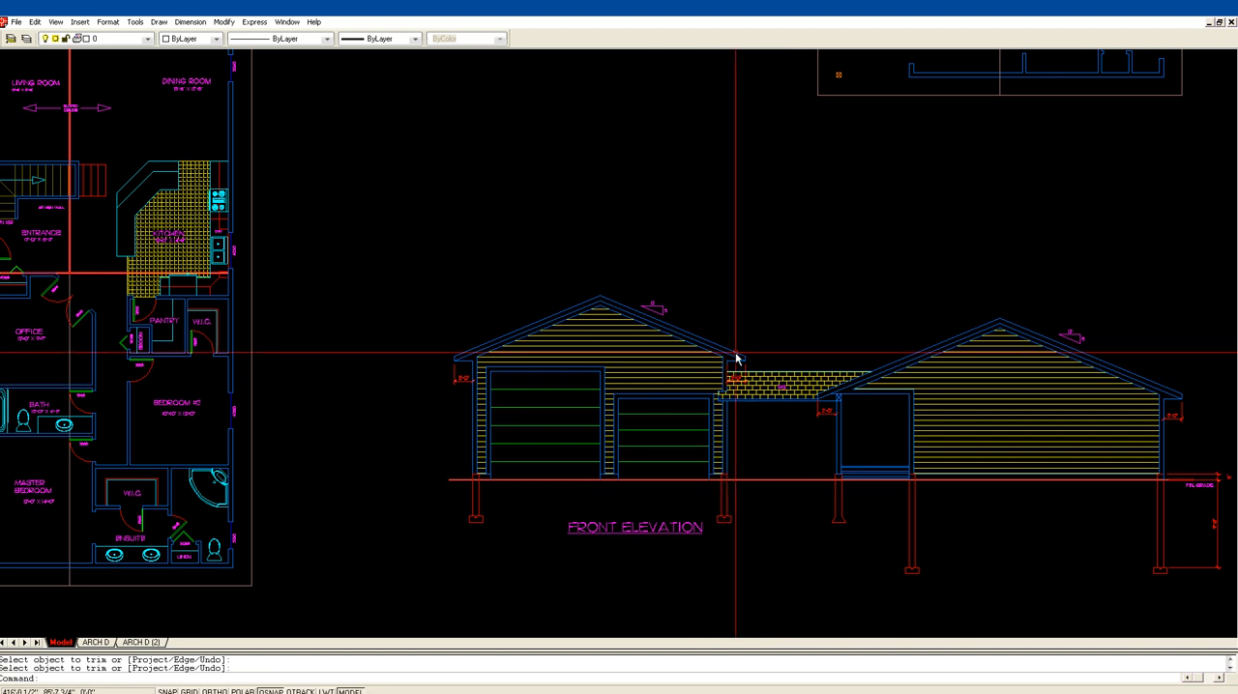
{"action": "middle_click_drag", "start_coordinate": [1016, 424], "coordinate": [1044, 426]}
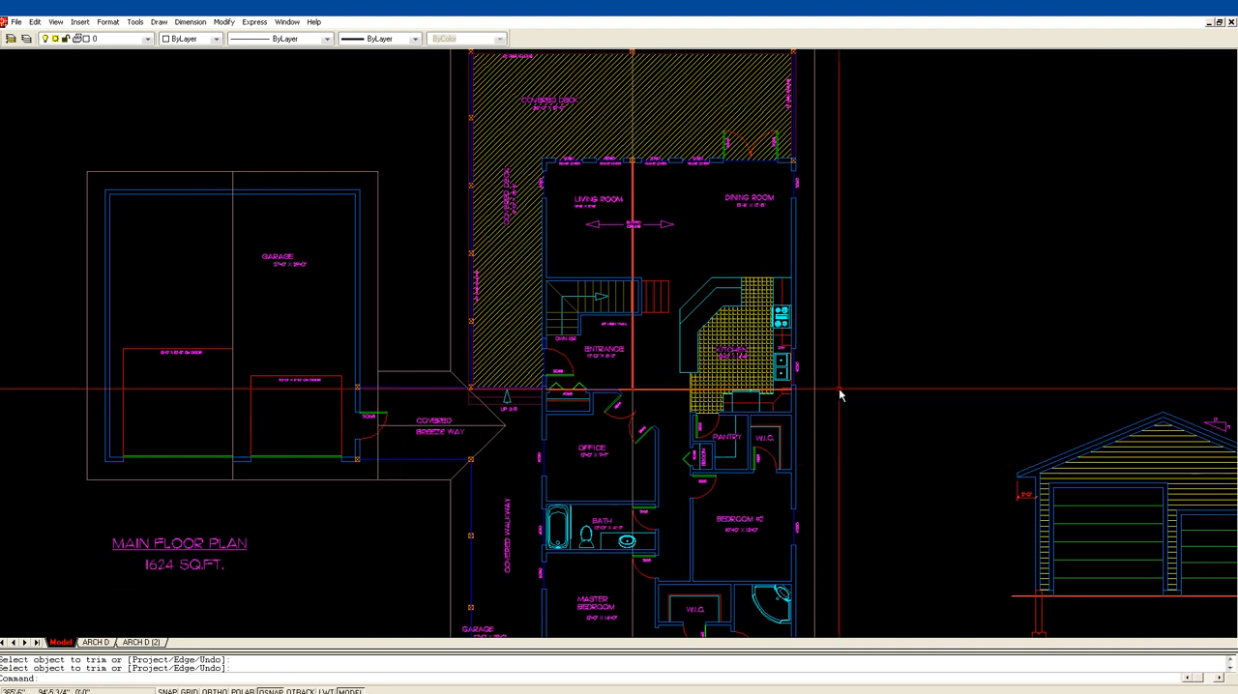
{"action": "scroll", "coordinate": [837, 391], "scroll_direction": "down", "scroll_amount": 2}
{"action": "middle_click_drag", "start_coordinate": [880, 376], "coordinate": [562, 329]}
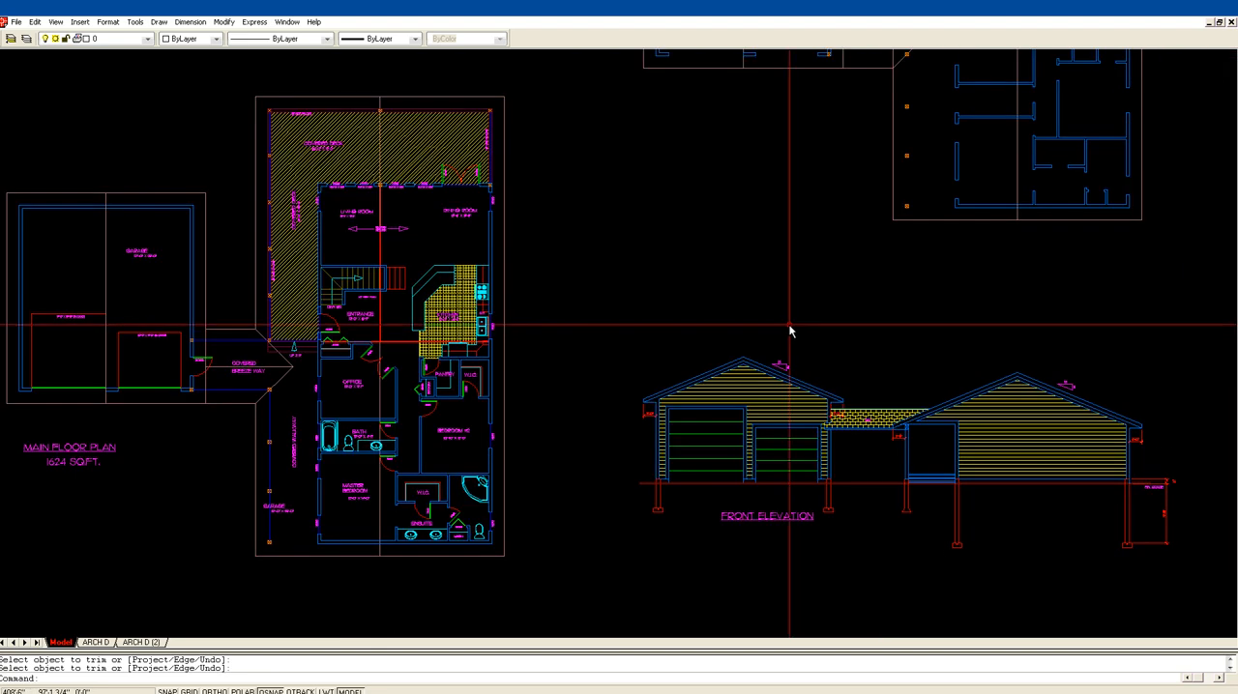
{"action": "mouse_move", "coordinate": [815, 309]}
{"action": "middle_mouse_down"}
{"action": "mouse_move", "coordinate": [732, 290]}
{"action": "mouse_move", "coordinate": [536, 285]}
{"action": "middle_mouse_up"}
{"action": "scroll", "coordinate": [580, 289], "scroll_direction": "down", "scroll_amount": 1}
{"action": "middle_click_drag", "start_coordinate": [718, 199], "coordinate": [523, 271]}
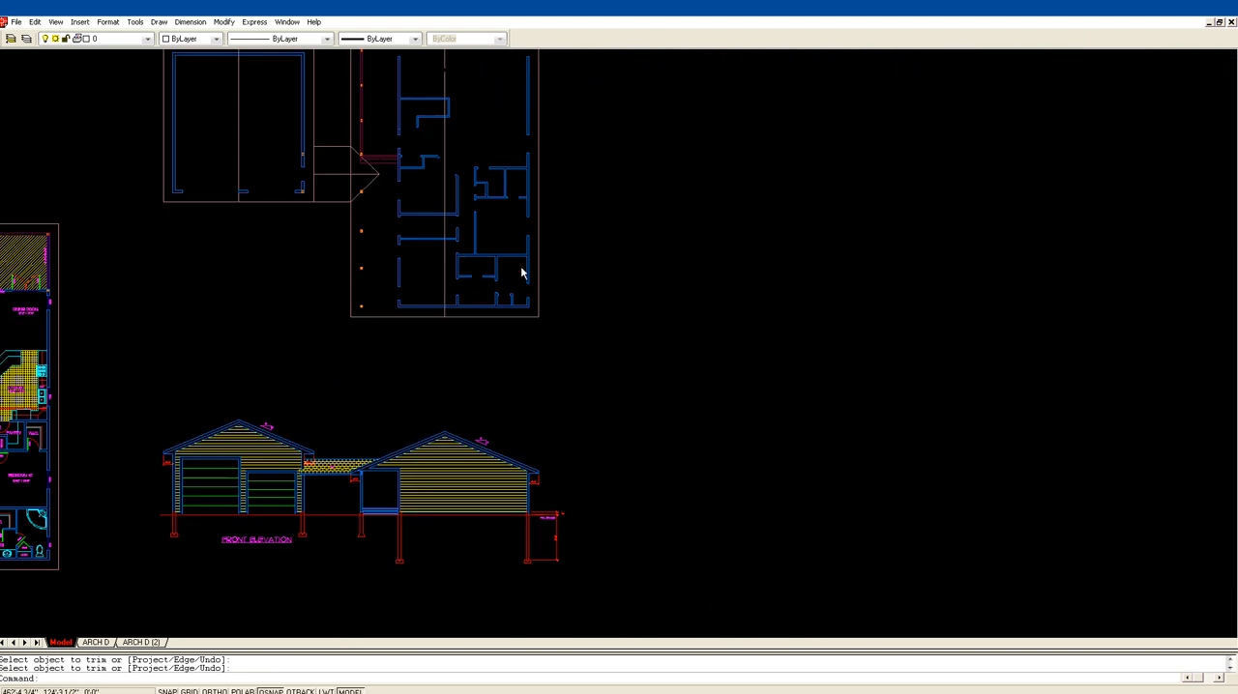
{"action": "key", "text": "Escape"}
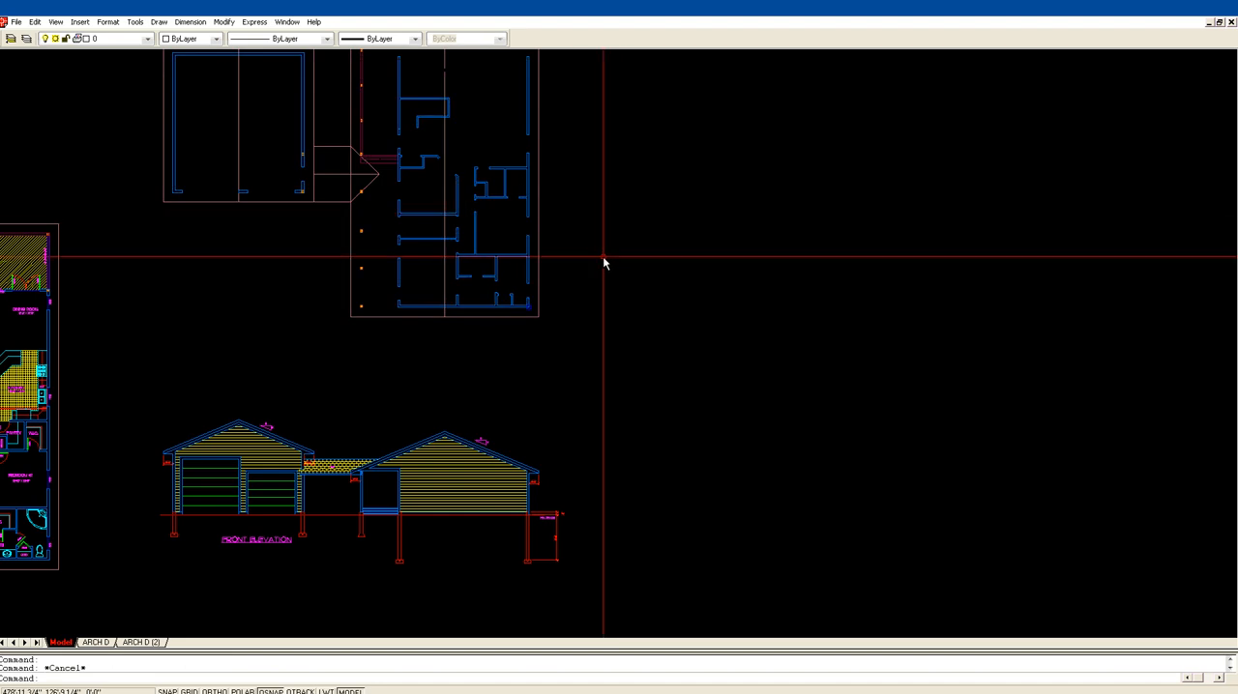
Step: Rotate the walls-only floor plan 90° clockwise about the outer corner of its lower exterior wall, with Ortho on
{"action": "type", "text": "ro"}
{"action": "key", "text": "Return"}
{"action": "left_click", "coordinate": [529, 308]}
{"action": "key", "text": "Return"}
{"action": "left_click", "coordinate": [529, 307]}
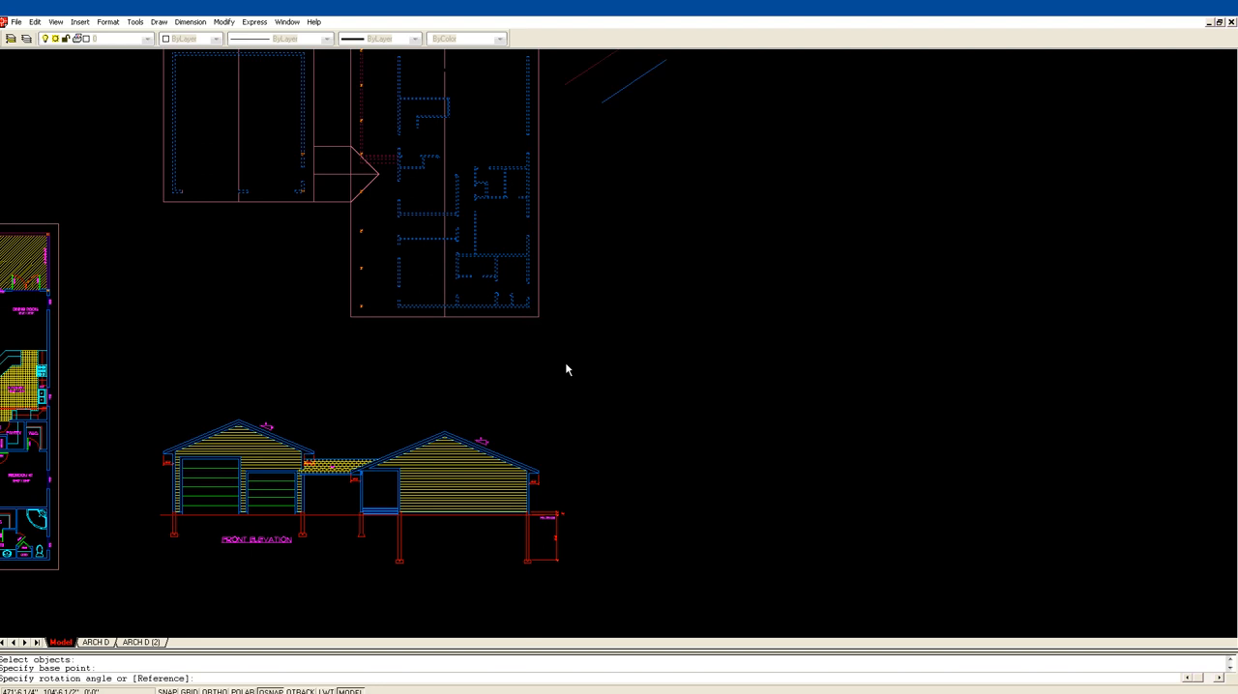
{"action": "key", "text": "F8"}
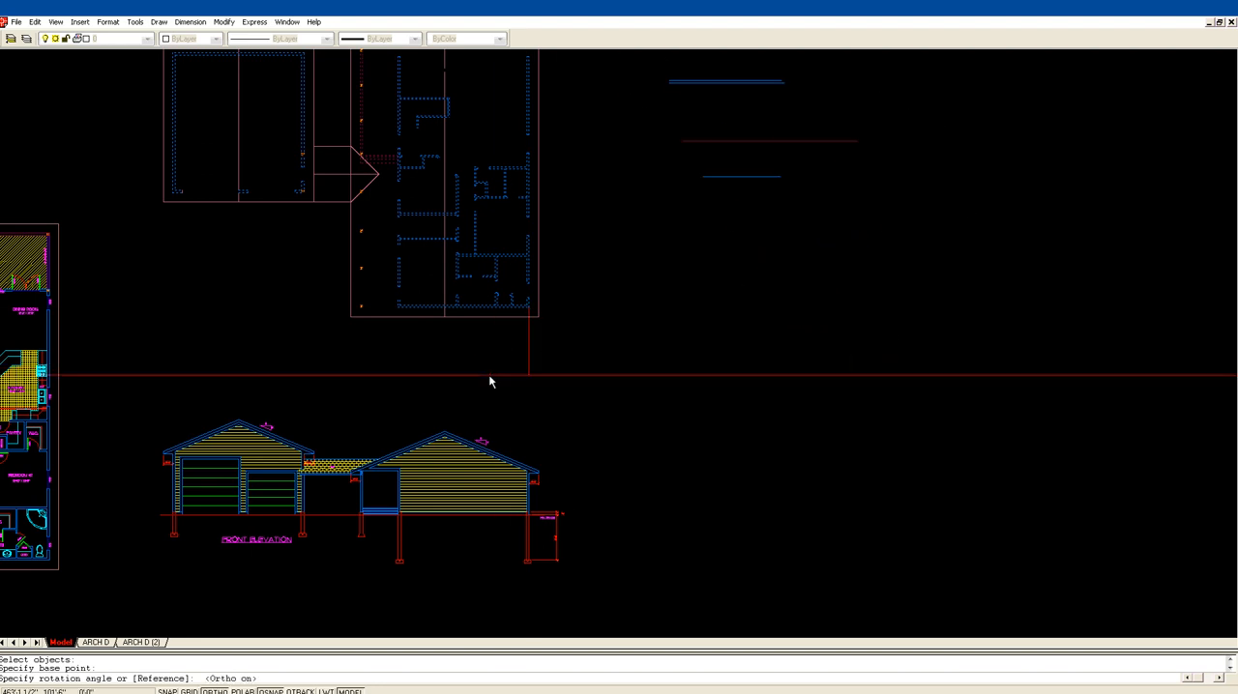
{"action": "left_click", "coordinate": [488, 375]}
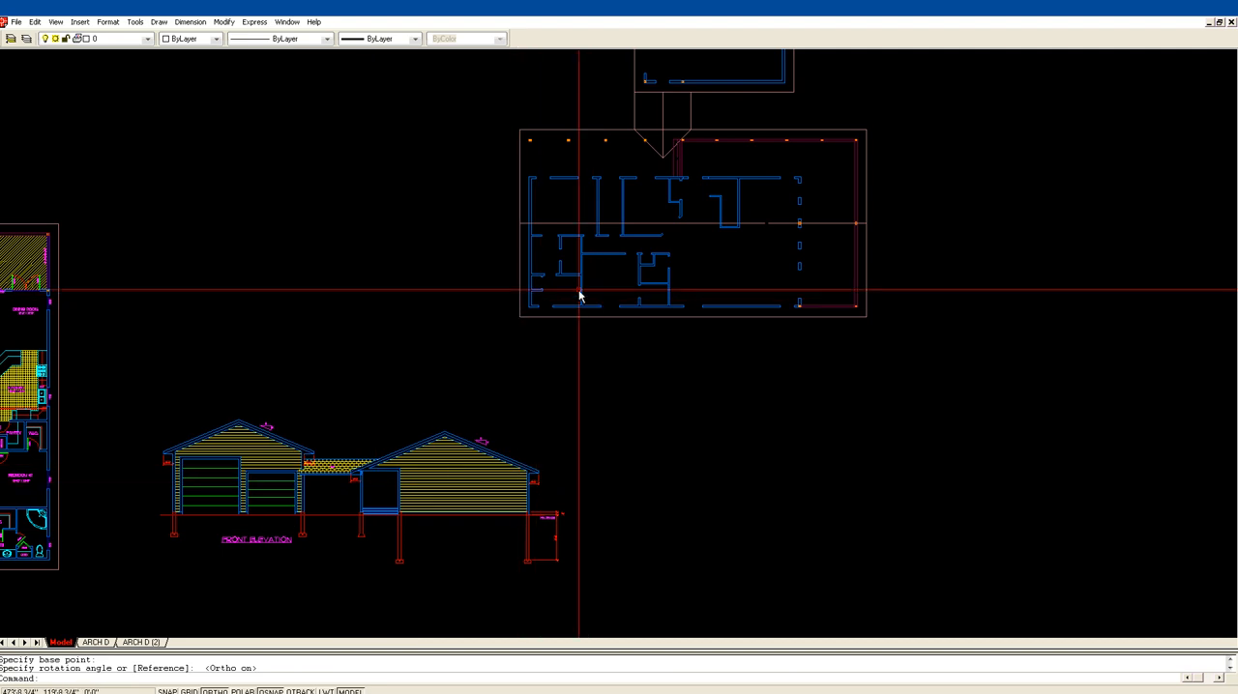
Step: Move the rotated floor plan horizontally to the right, farther away from the front elevation
{"action": "type", "text": "m"}
{"action": "key", "text": "Return"}
{"action": "left_click", "coordinate": [532, 296]}
{"action": "key", "text": "Return"}
{"action": "left_click", "coordinate": [510, 280]}
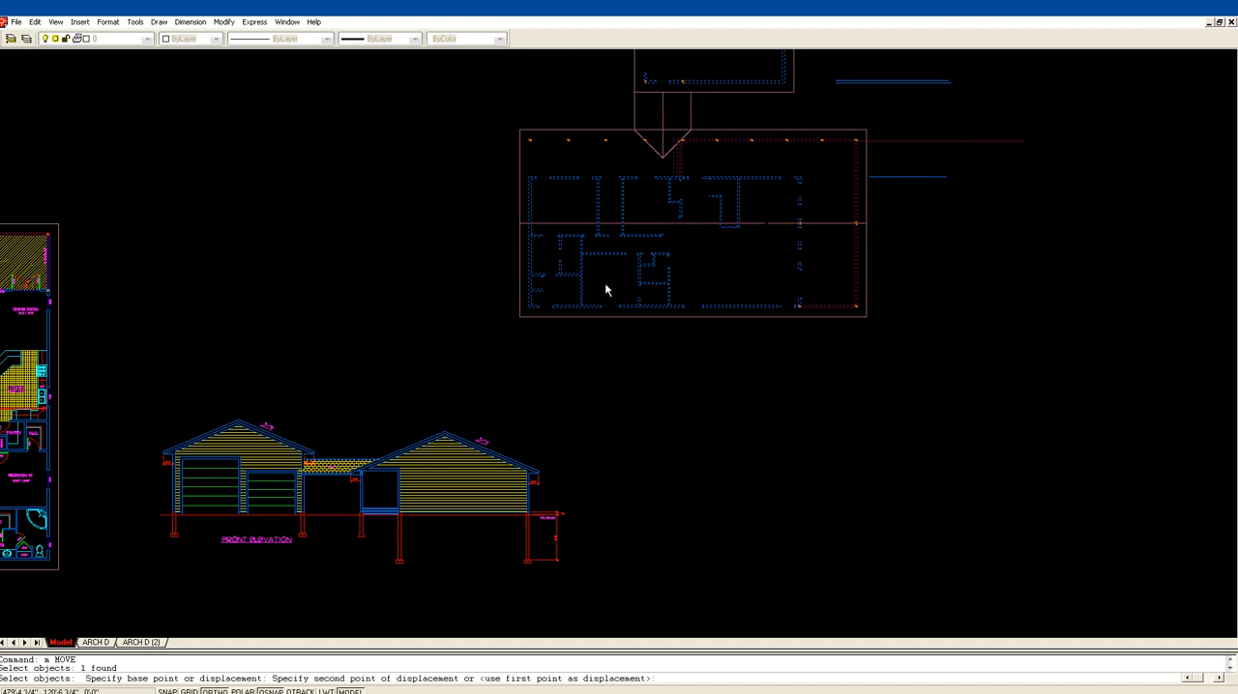
{"action": "left_click", "coordinate": [677, 288]}
Step: Draw vertical construction lines through the rotated plan's left exterior wall corner, right exterior wall corner and outer deck edge
{"action": "middle_click_drag", "start_coordinate": [762, 400], "coordinate": [502, 326]}
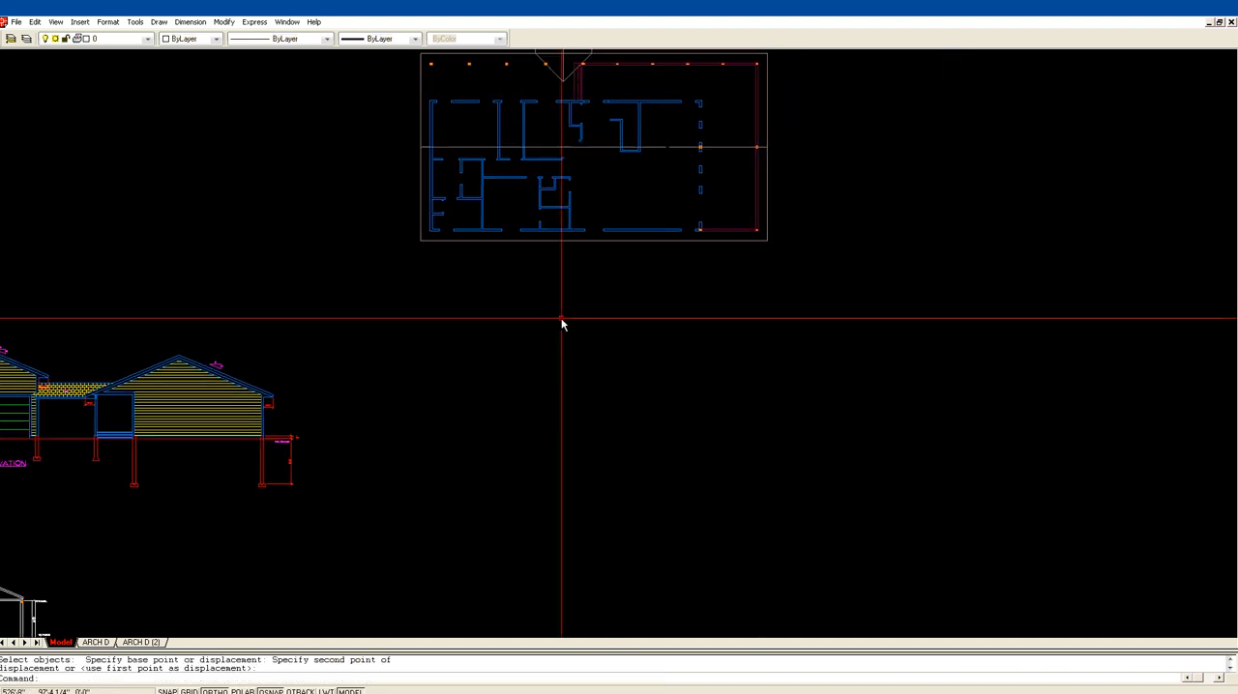
{"action": "type", "text": "z"}
{"action": "key", "text": "Return"}
{"action": "left_click", "coordinate": [360, 292]}
{"action": "left_click", "coordinate": [833, 155]}
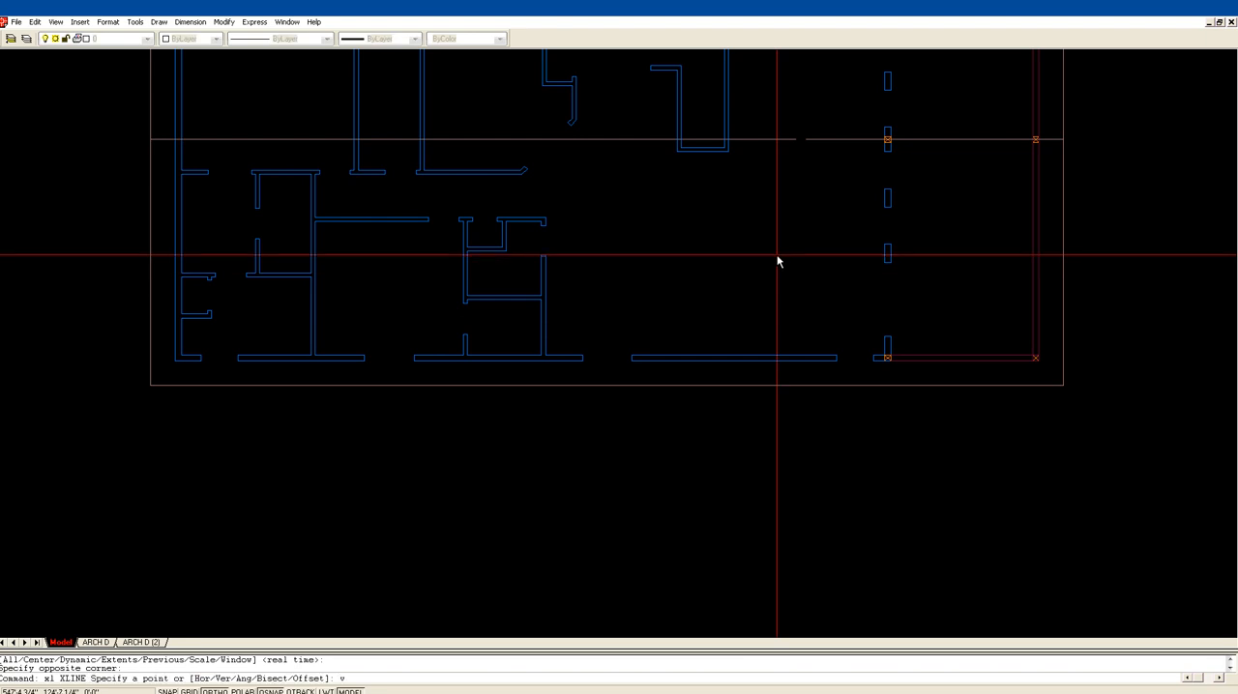
{"action": "key", "text": "Return"}
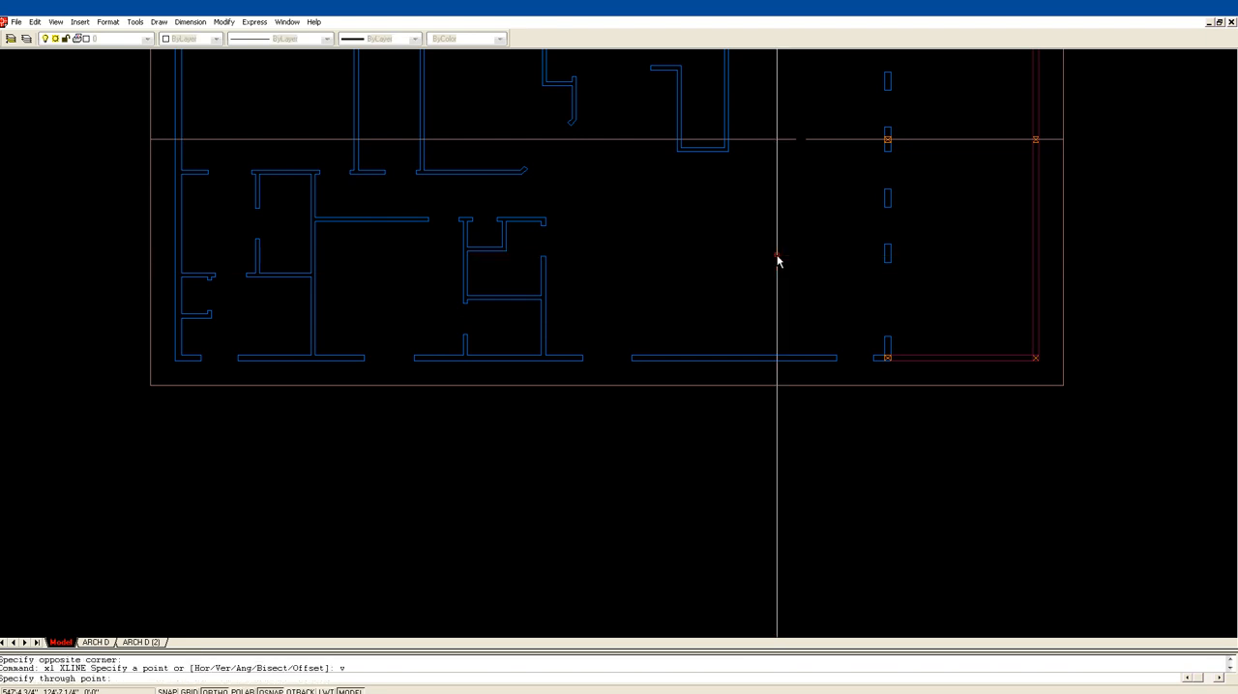
{"action": "left_click", "coordinate": [175, 359]}
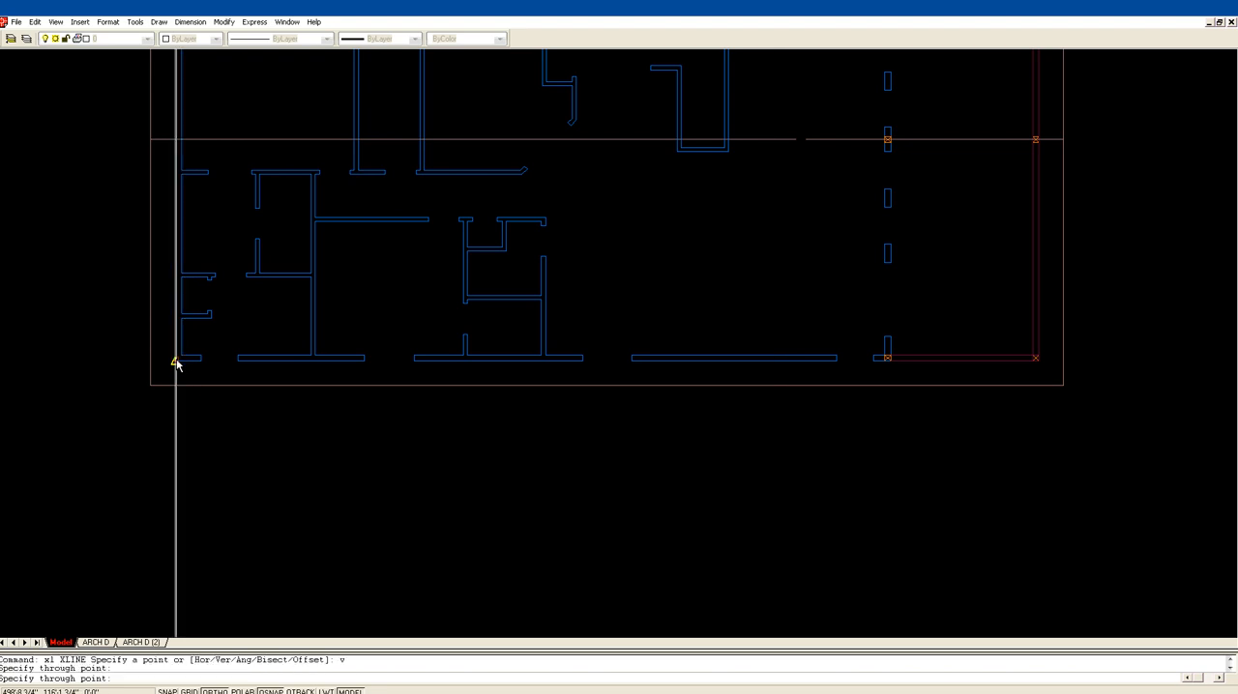
{"action": "left_click", "coordinate": [890, 360]}
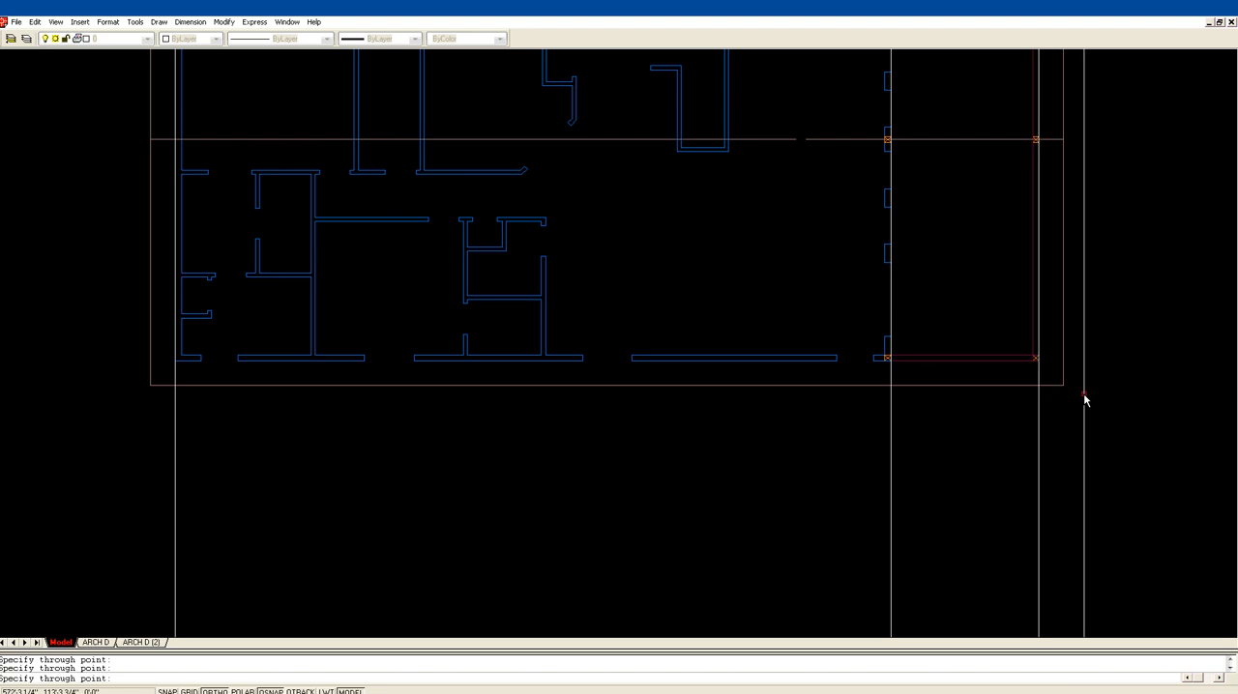
{"action": "scroll", "coordinate": [825, 404], "scroll_direction": "down", "scroll_amount": 5}
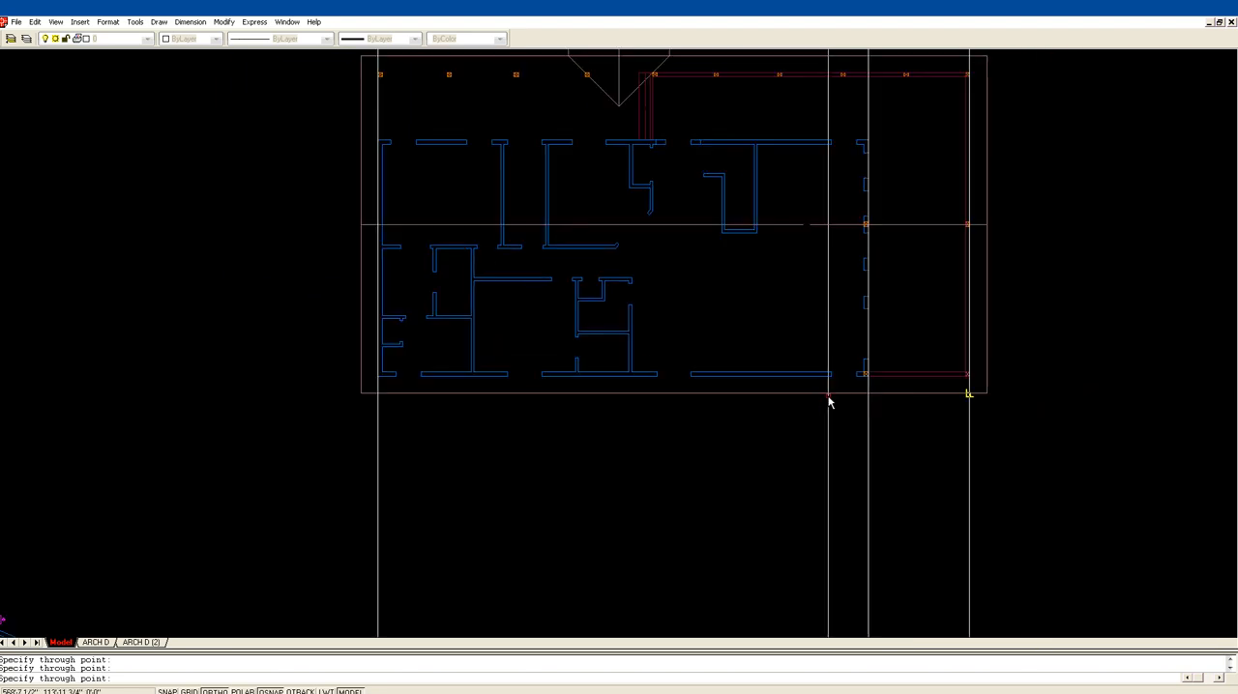
{"action": "middle_click_drag", "start_coordinate": [676, 248], "coordinate": [670, 229]}
{"action": "scroll", "coordinate": [622, 342], "scroll_direction": "down", "scroll_amount": 1}
{"action": "middle_click_drag", "start_coordinate": [620, 346], "coordinate": [956, 34]}
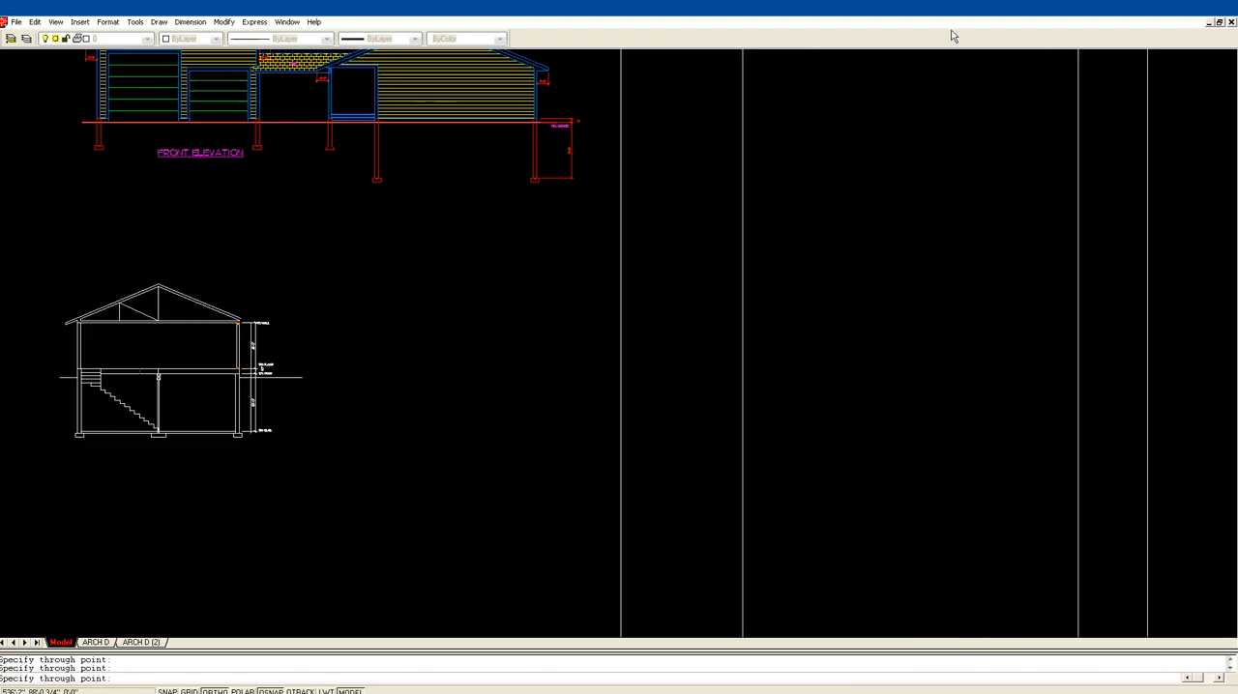
{"action": "middle_click_drag", "start_coordinate": [736, 156], "coordinate": [710, 353]}
{"action": "key", "text": "Escape"}
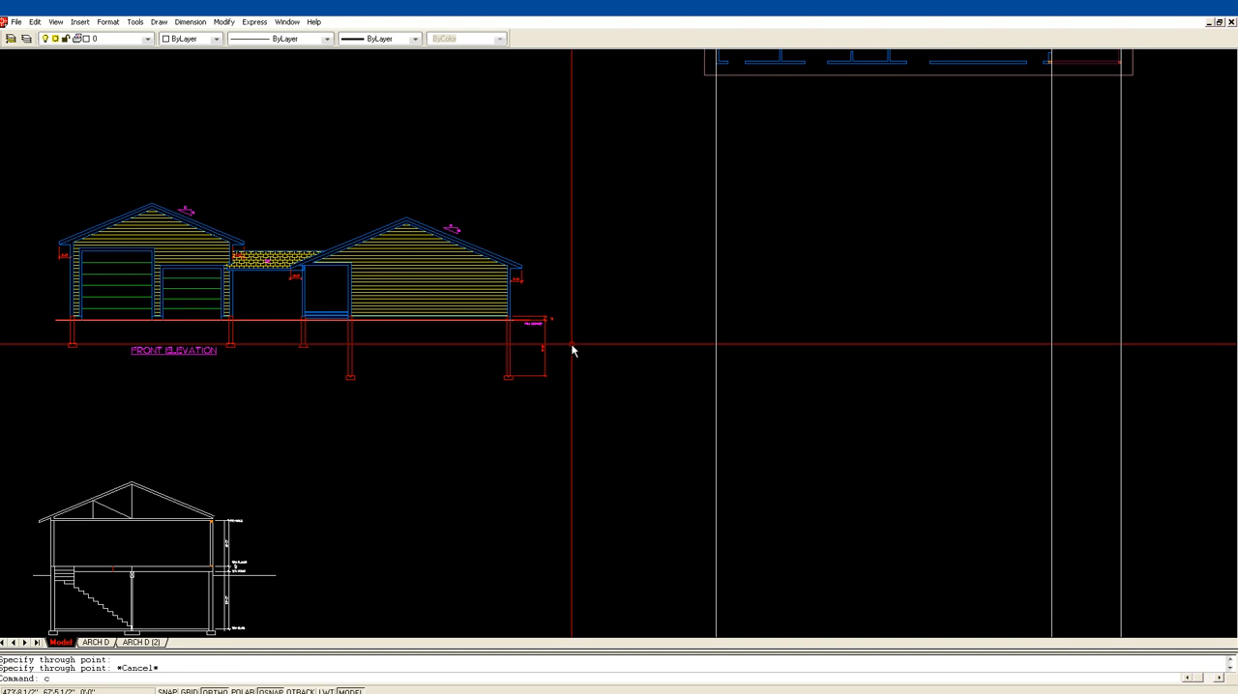
Step: Copy the front elevation's grade line, grade dimensions, one foundation wall with footing and one short pier horizontally across to the construction lines
{"action": "key", "text": "Return"}
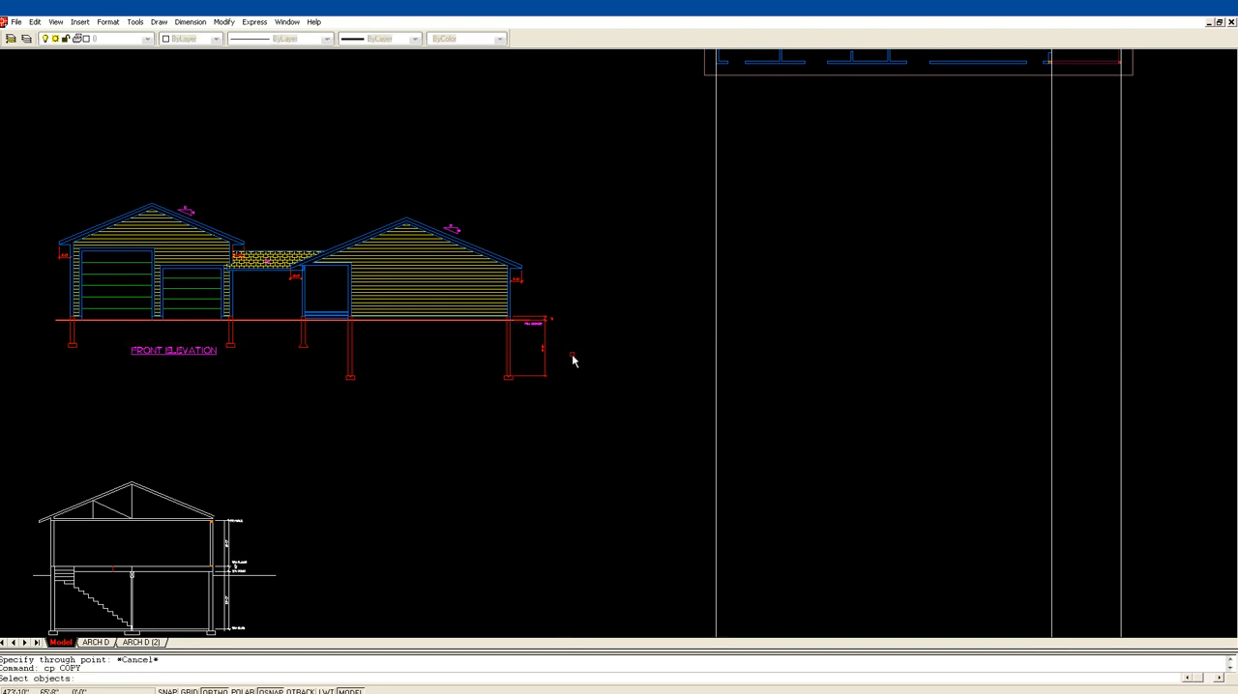
{"action": "left_click", "coordinate": [520, 301]}
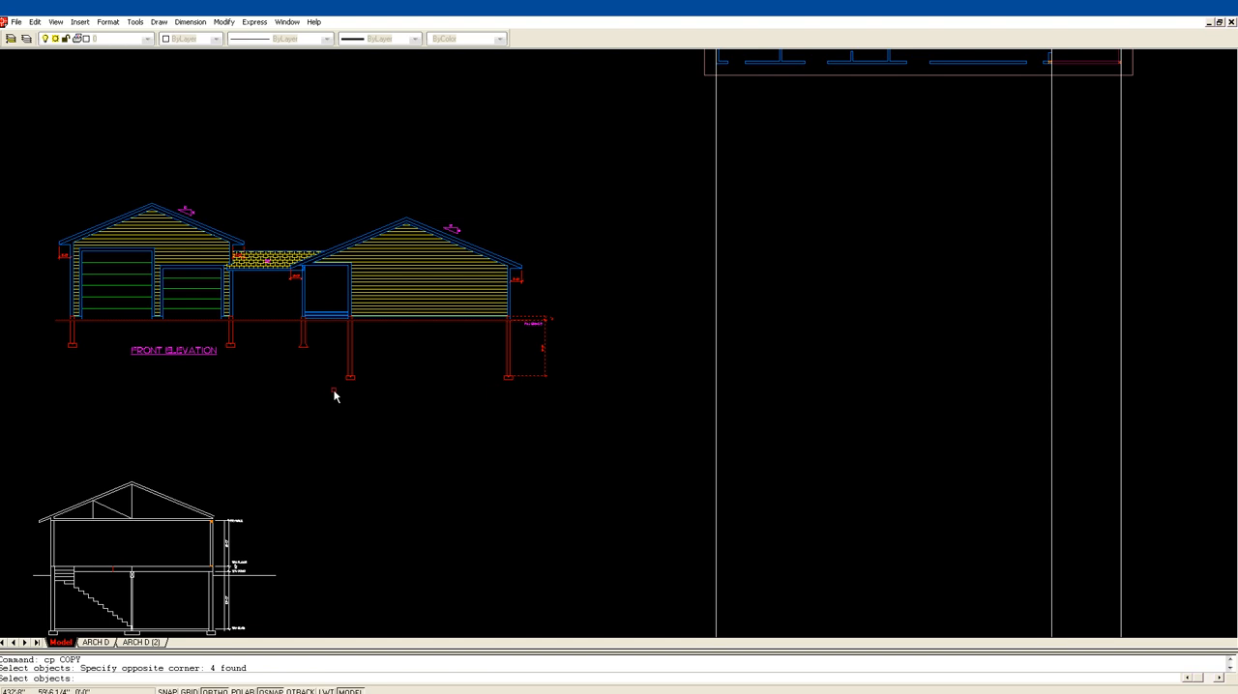
{"action": "left_click", "coordinate": [356, 315]}
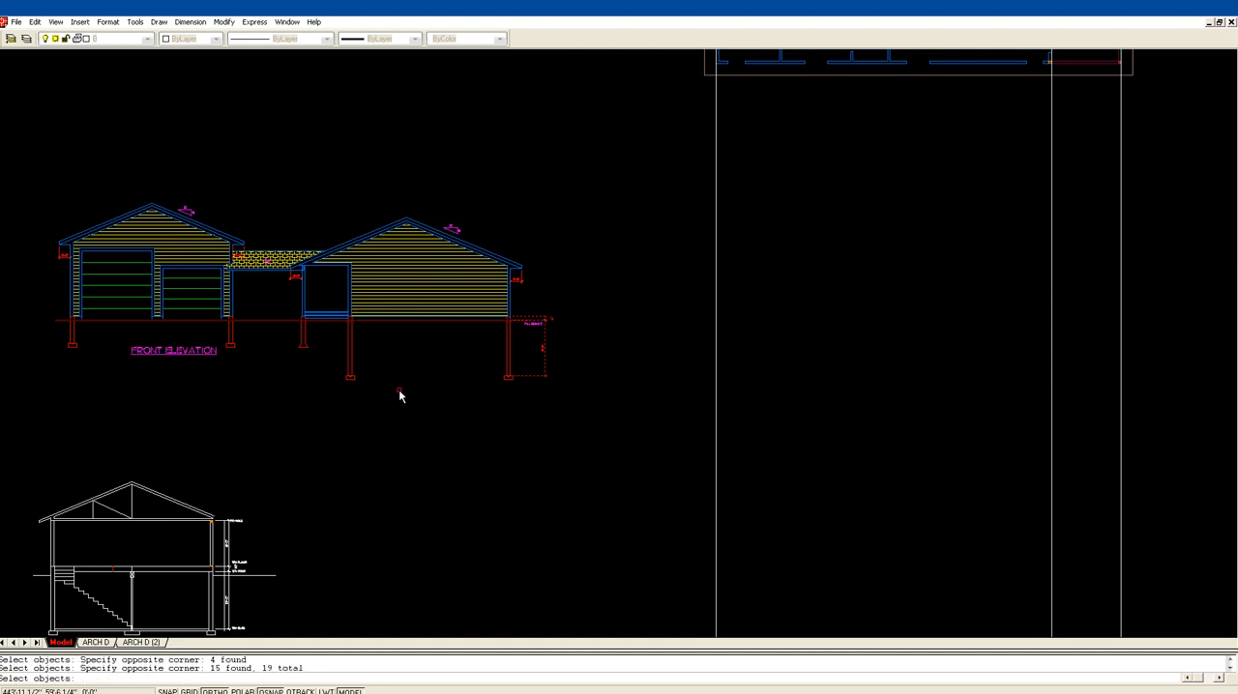
{"action": "left_click", "coordinate": [224, 354]}
{"action": "left_click", "coordinate": [241, 317]}
{"action": "key", "text": "Return"}
{"action": "left_click", "coordinate": [462, 452]}
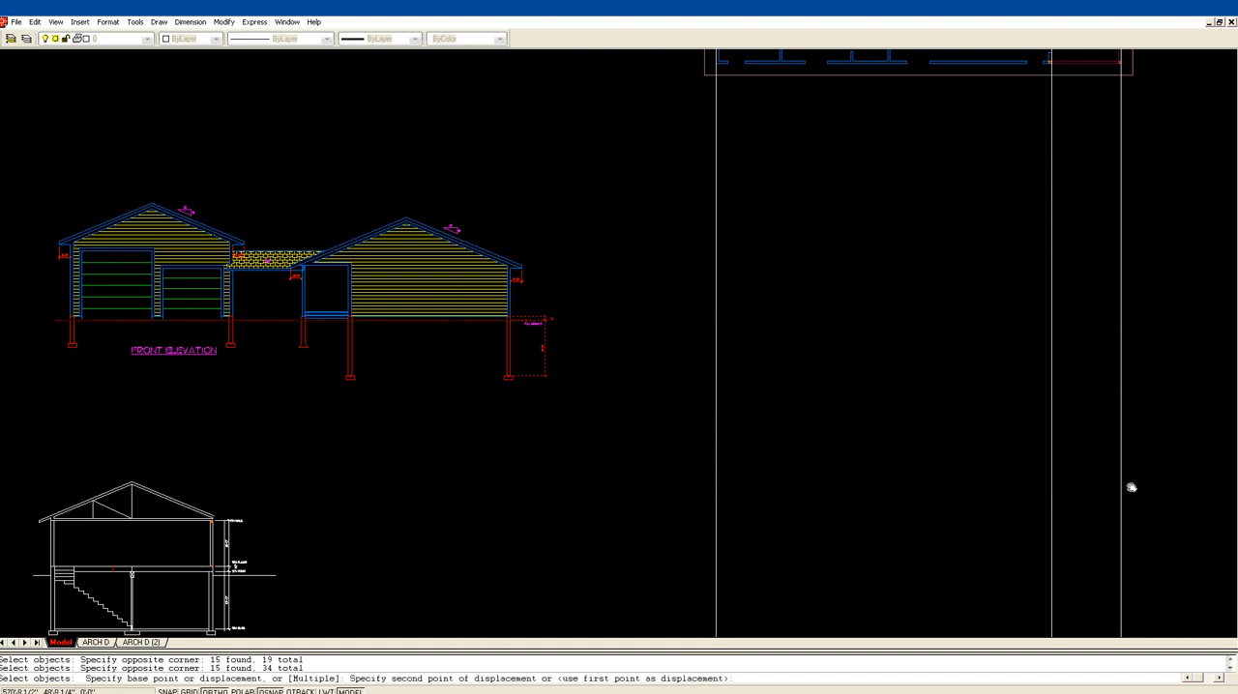
{"action": "middle_click_drag", "start_coordinate": [1128, 487], "coordinate": [1016, 481]}
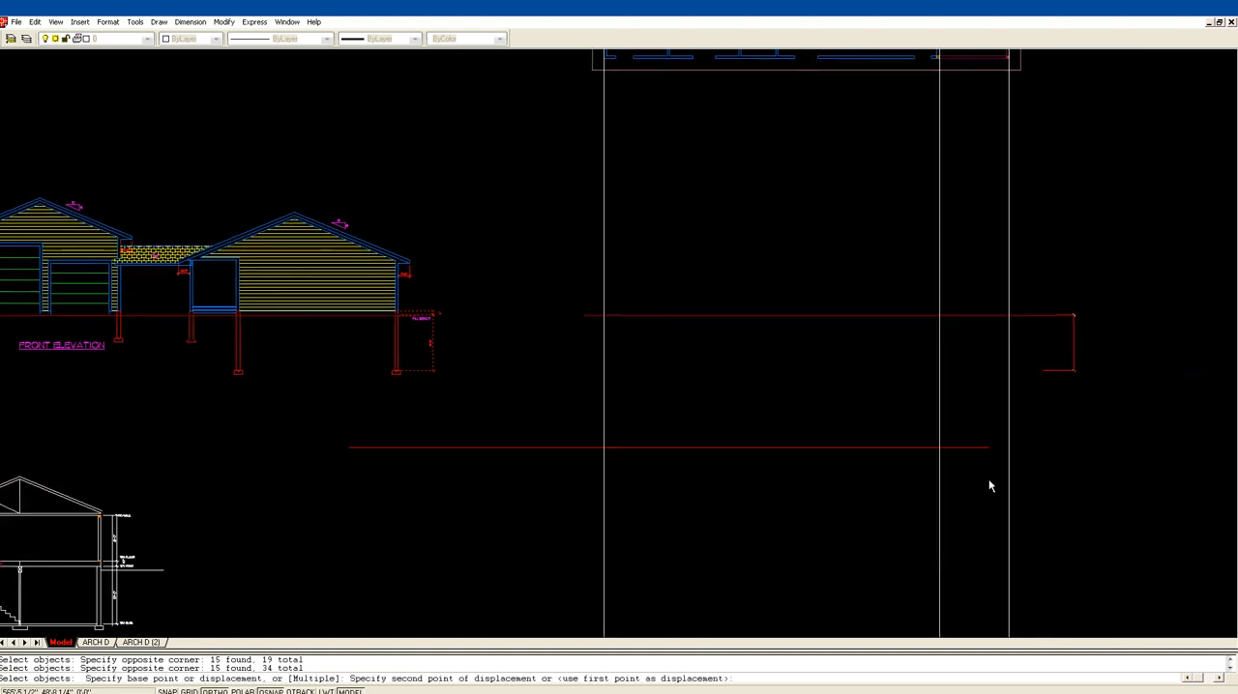
{"action": "left_click", "coordinate": [897, 482]}
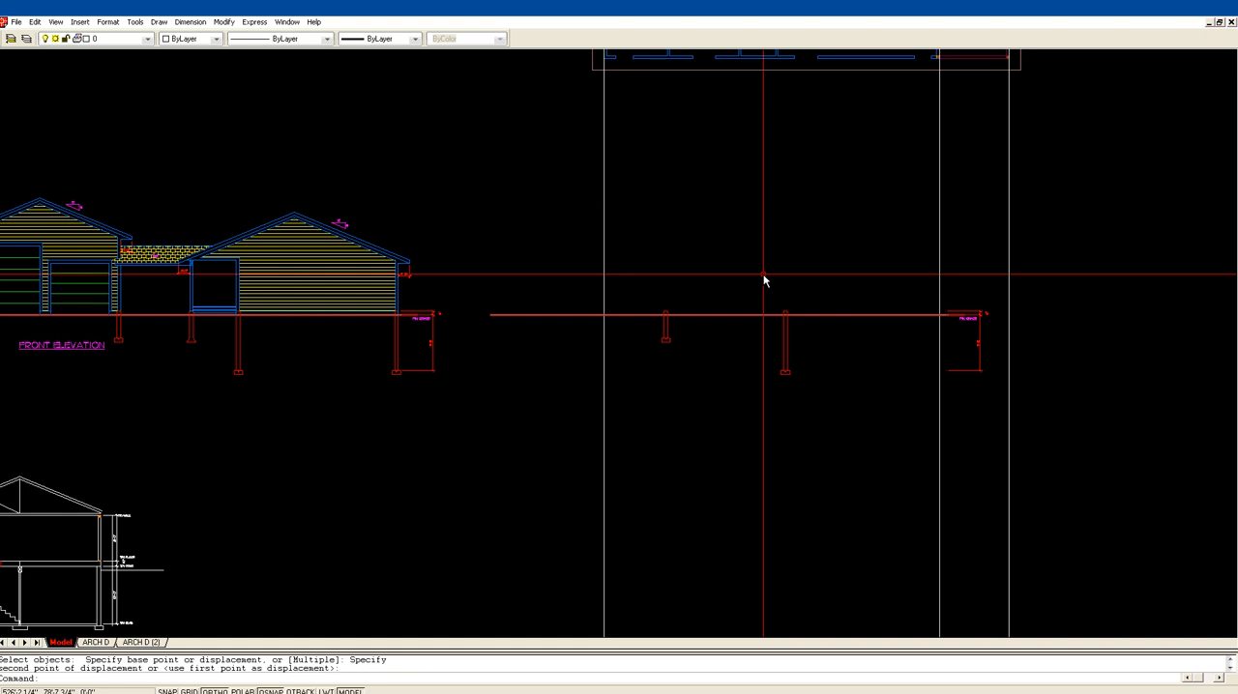
{"action": "key", "text": "Escape"}
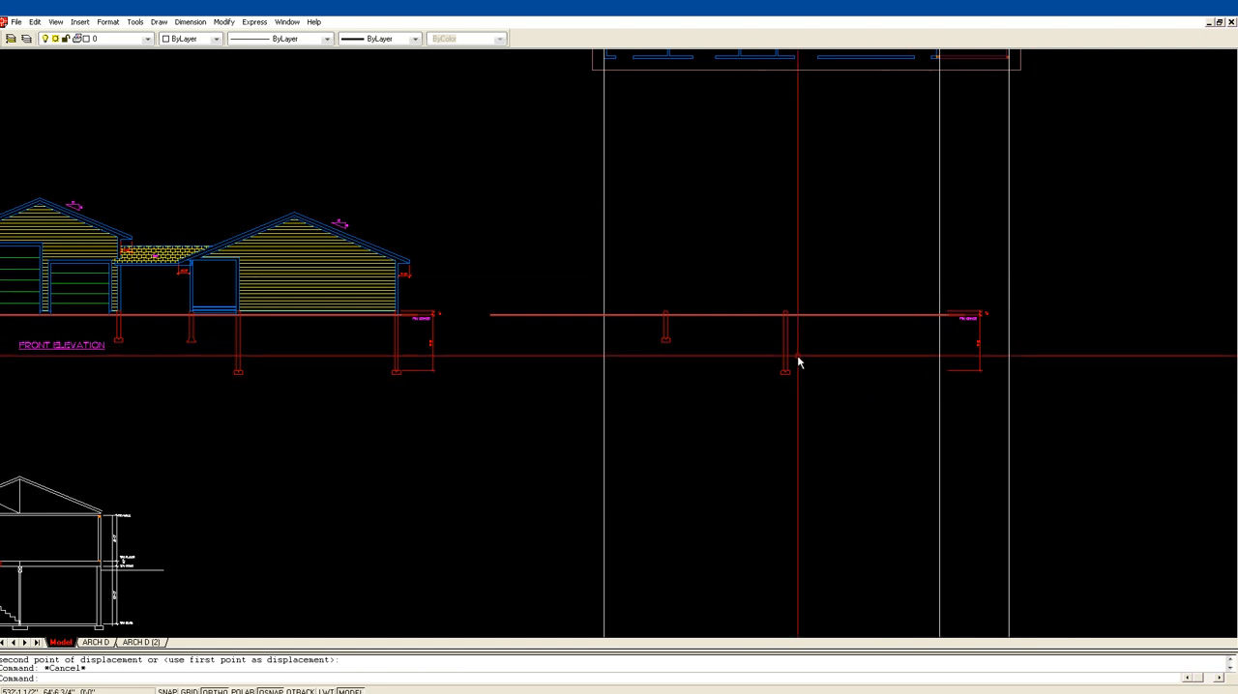
Step: Move the copied foundation wall and footing so the wall's outer face sits on the leftmost construction line
{"action": "type", "text": "m"}
{"action": "key", "text": "Return"}
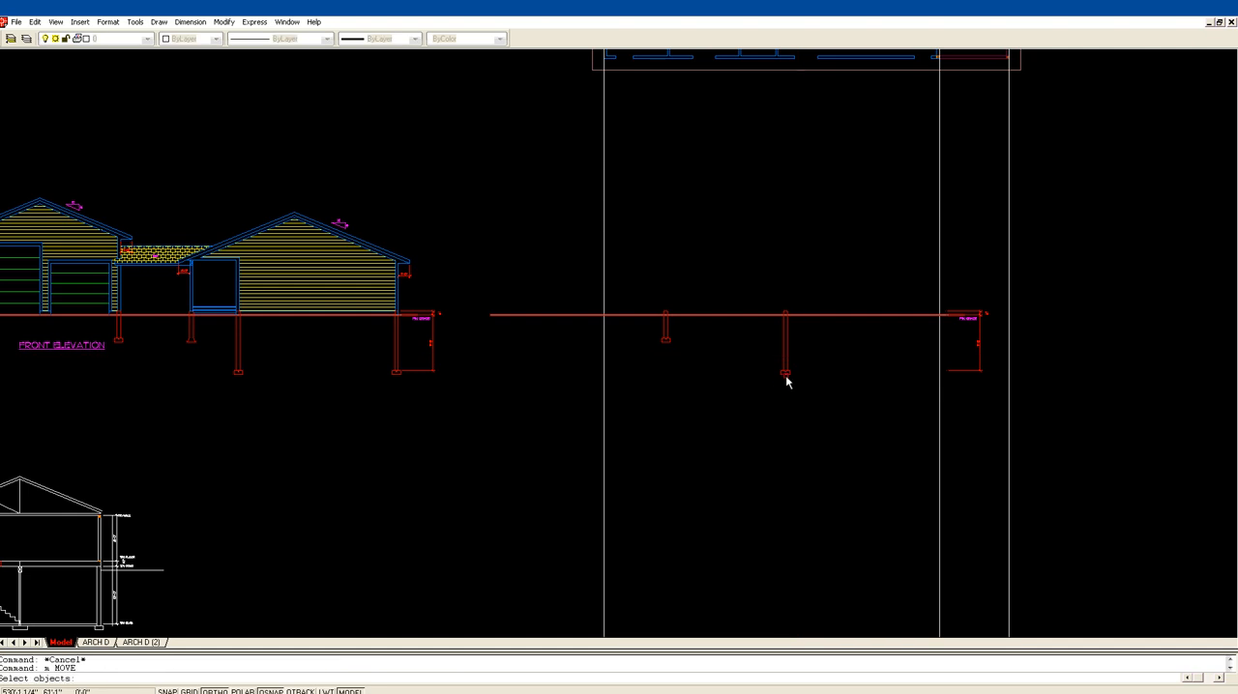
{"action": "left_click", "coordinate": [766, 390]}
{"action": "key", "text": "Return"}
{"action": "left_click", "coordinate": [783, 315]}
{"action": "left_click", "coordinate": [604, 315]}
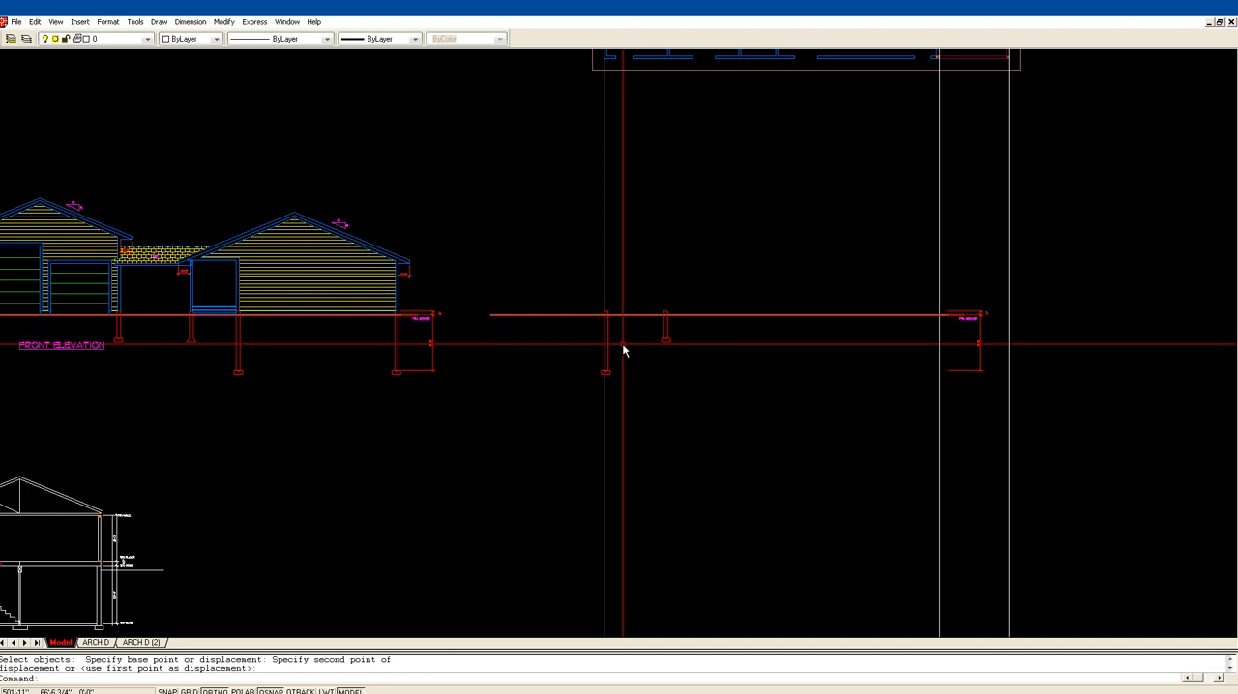
Step: Draw a horizontal line from the top corner of the left footing to the second vertical construction line
{"action": "type", "text": "z"}
{"action": "key", "text": "Return"}
{"action": "left_click", "coordinate": [561, 415]}
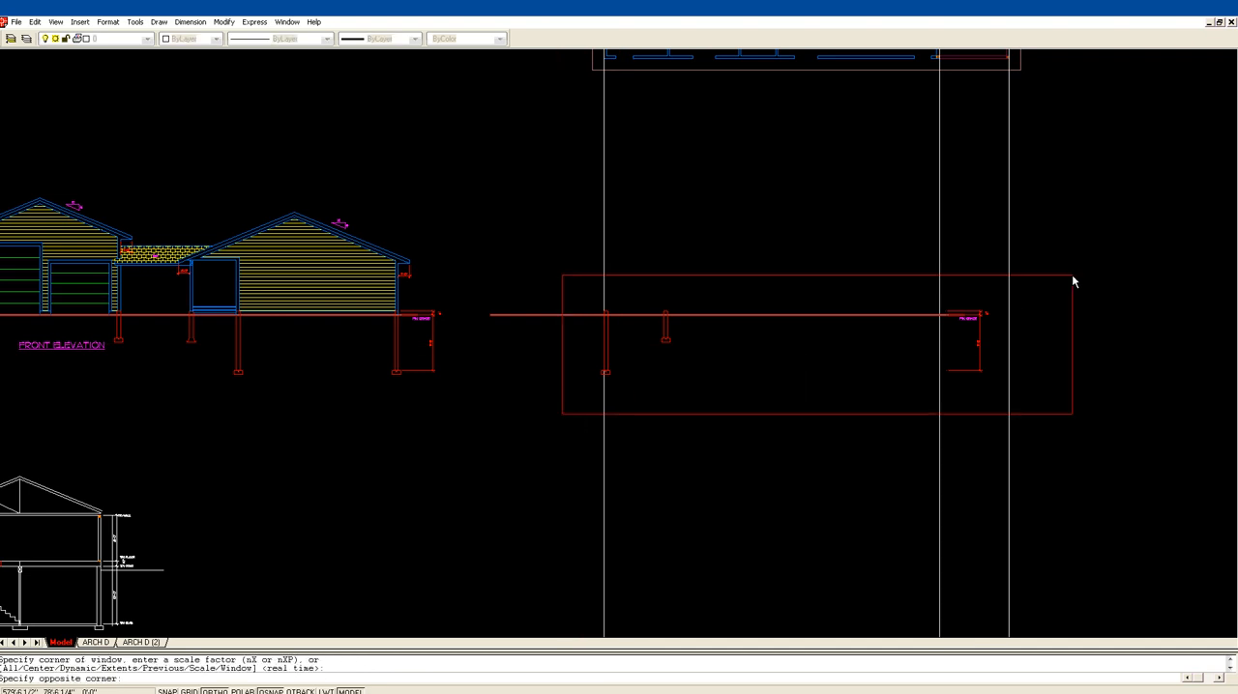
{"action": "left_click", "coordinate": [1069, 274]}
{"action": "middle_click_drag", "start_coordinate": [252, 363], "coordinate": [588, 287]}
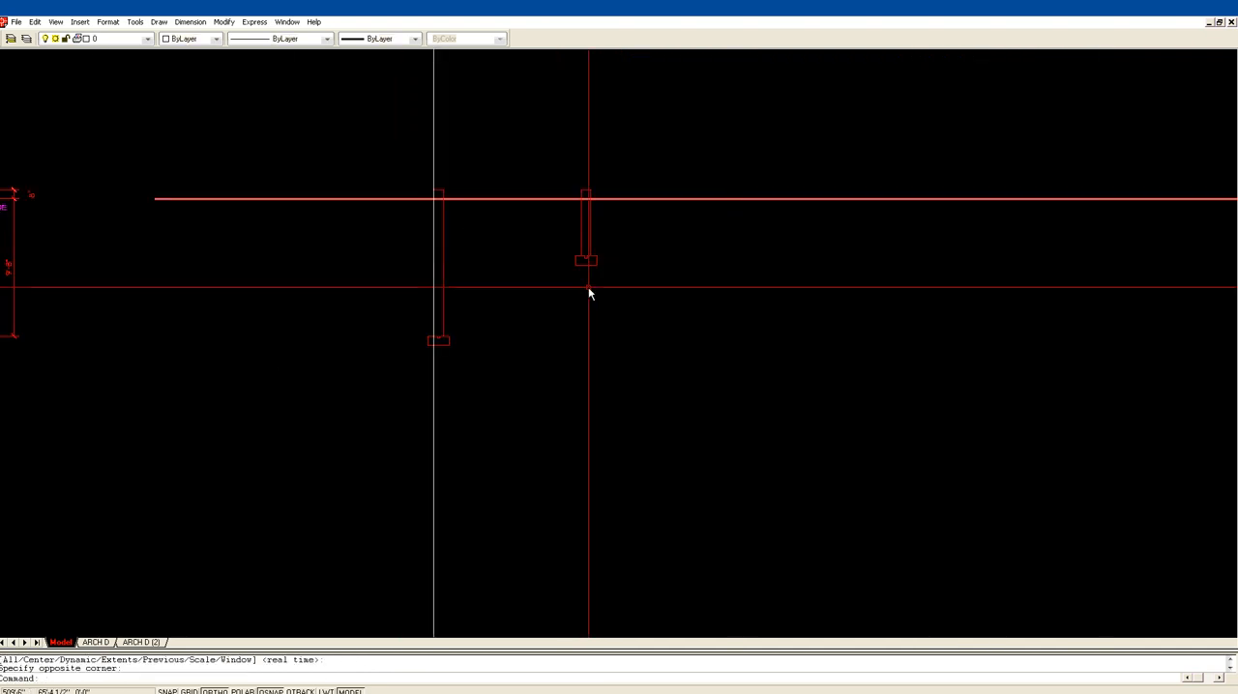
{"action": "type", "text": "l"}
{"action": "key", "text": "Return"}
{"action": "left_click", "coordinate": [449, 339]}
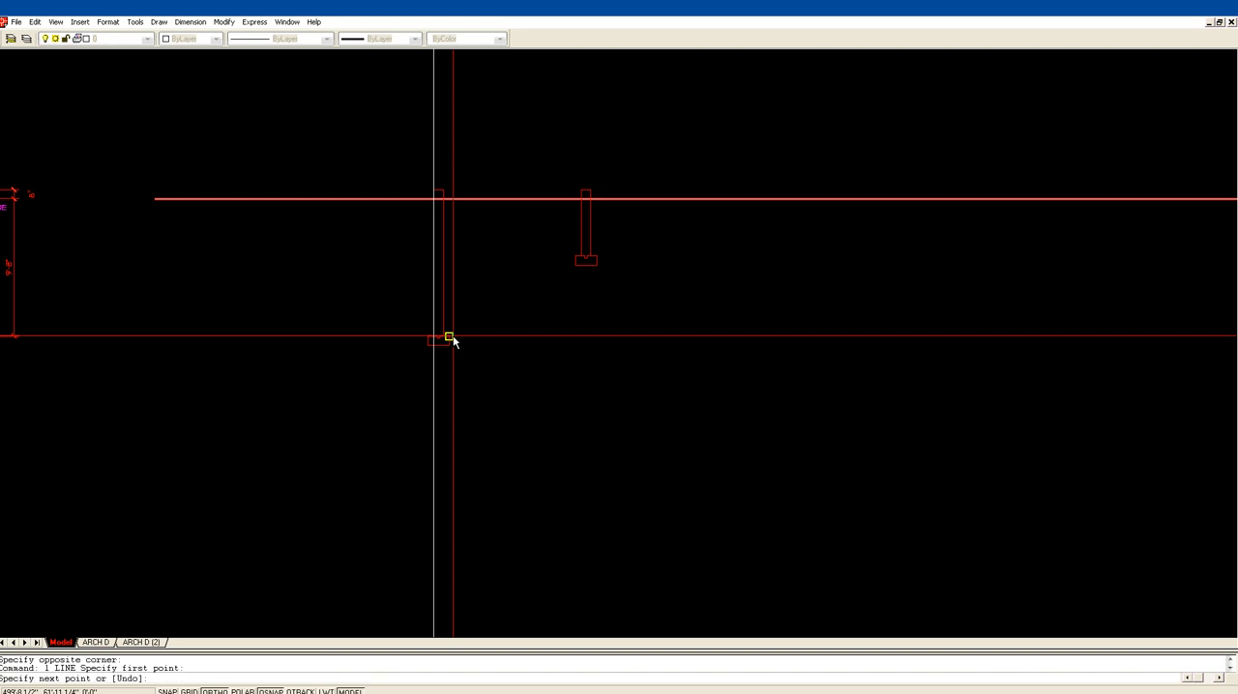
{"action": "middle_click_drag", "start_coordinate": [987, 375], "coordinate": [682, 354]}
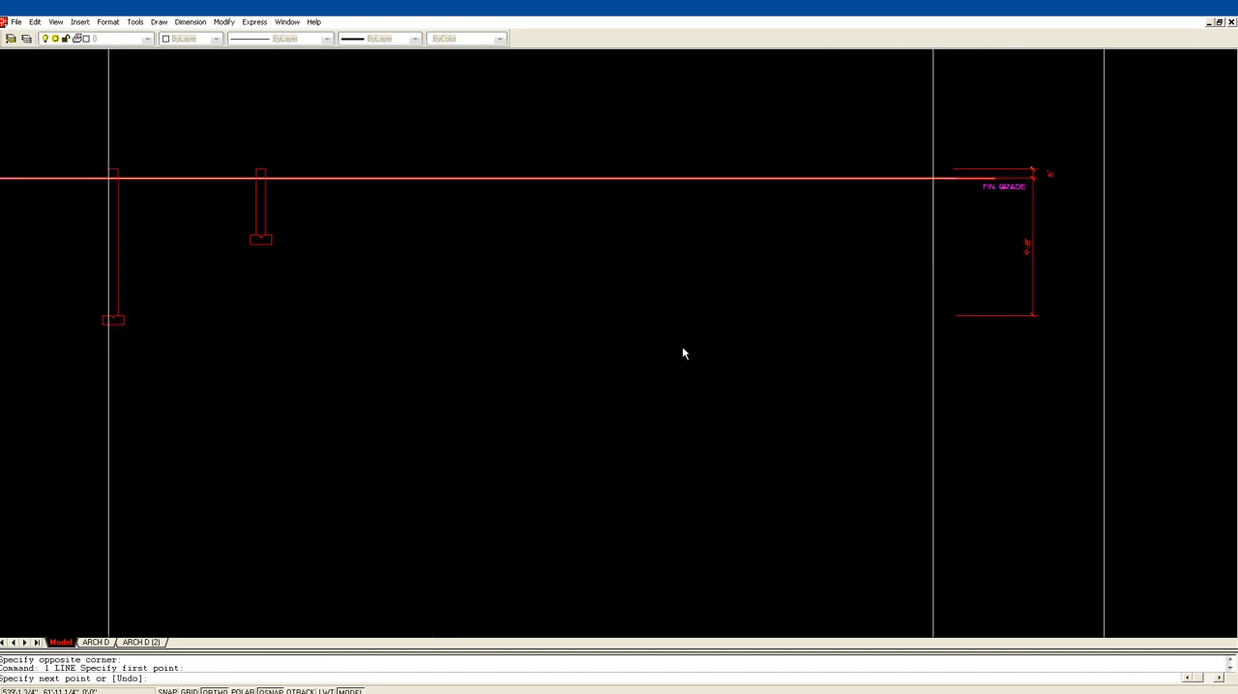
{"action": "left_click", "coordinate": [936, 319]}
{"action": "key", "text": "Return"}
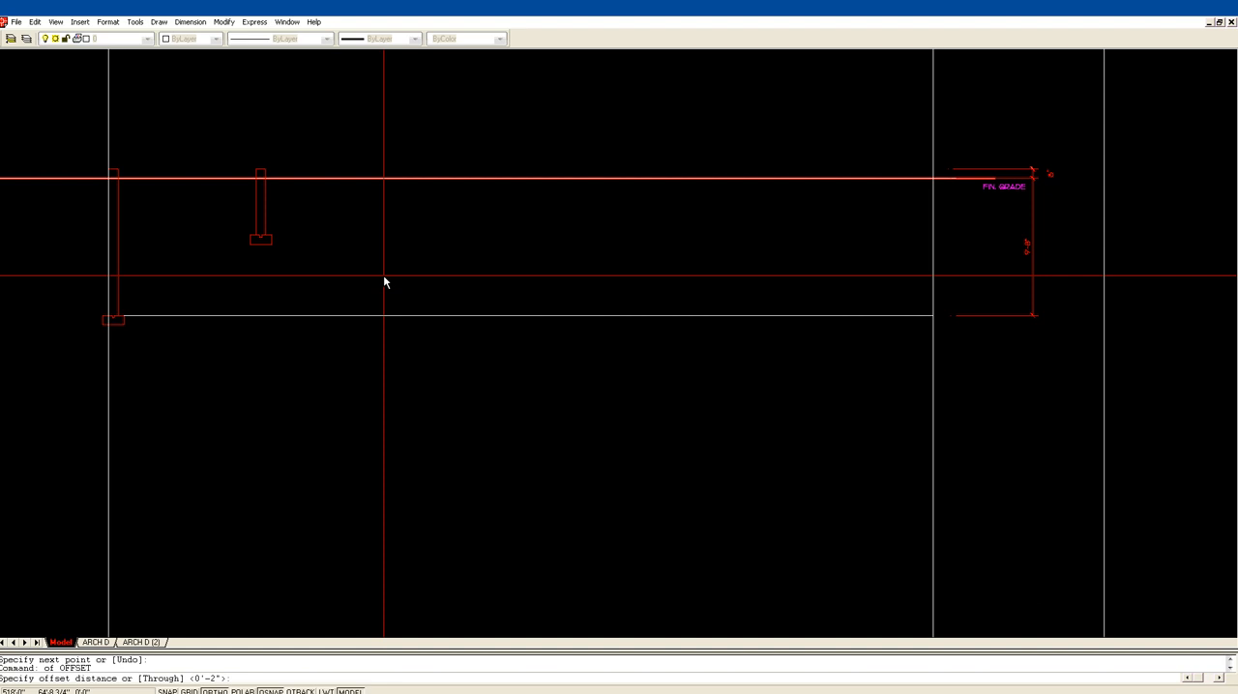
Step: Offset the horizontal line at the top of the footing 4" upward for the slab thickness
{"action": "type", "text": "4"}
{"action": "key", "text": "Return"}
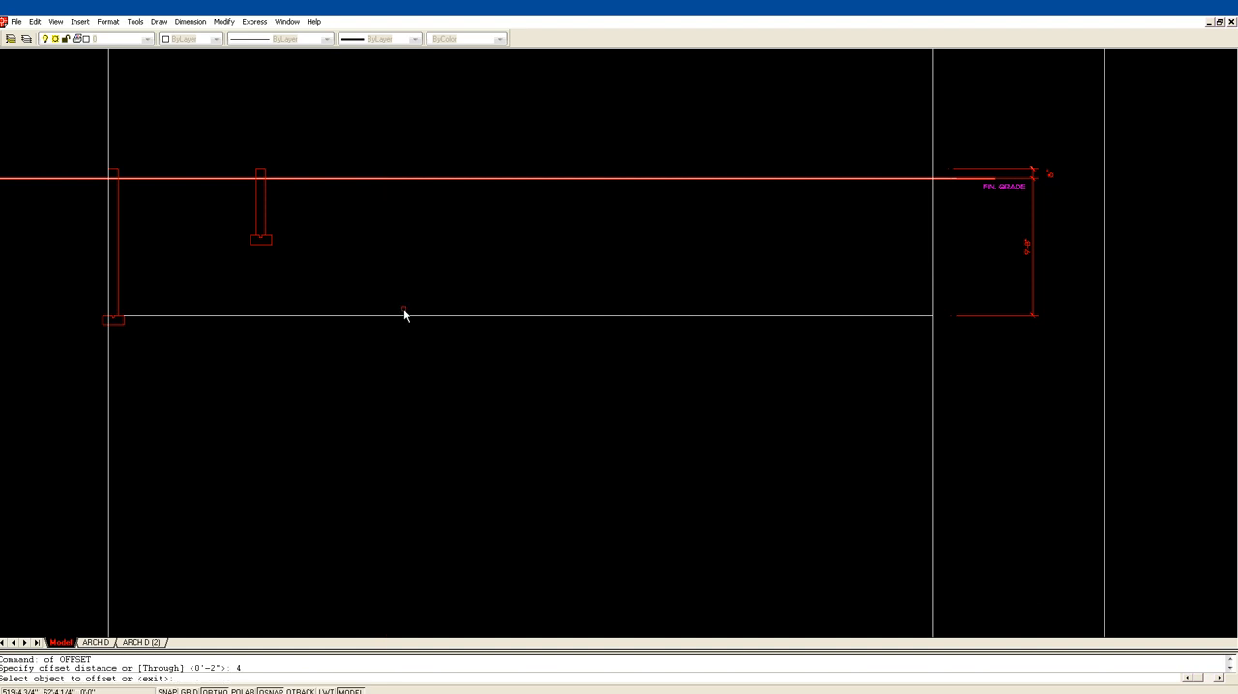
{"action": "left_click", "coordinate": [404, 315]}
{"action": "left_click", "coordinate": [402, 308]}
{"action": "key", "text": "Return"}
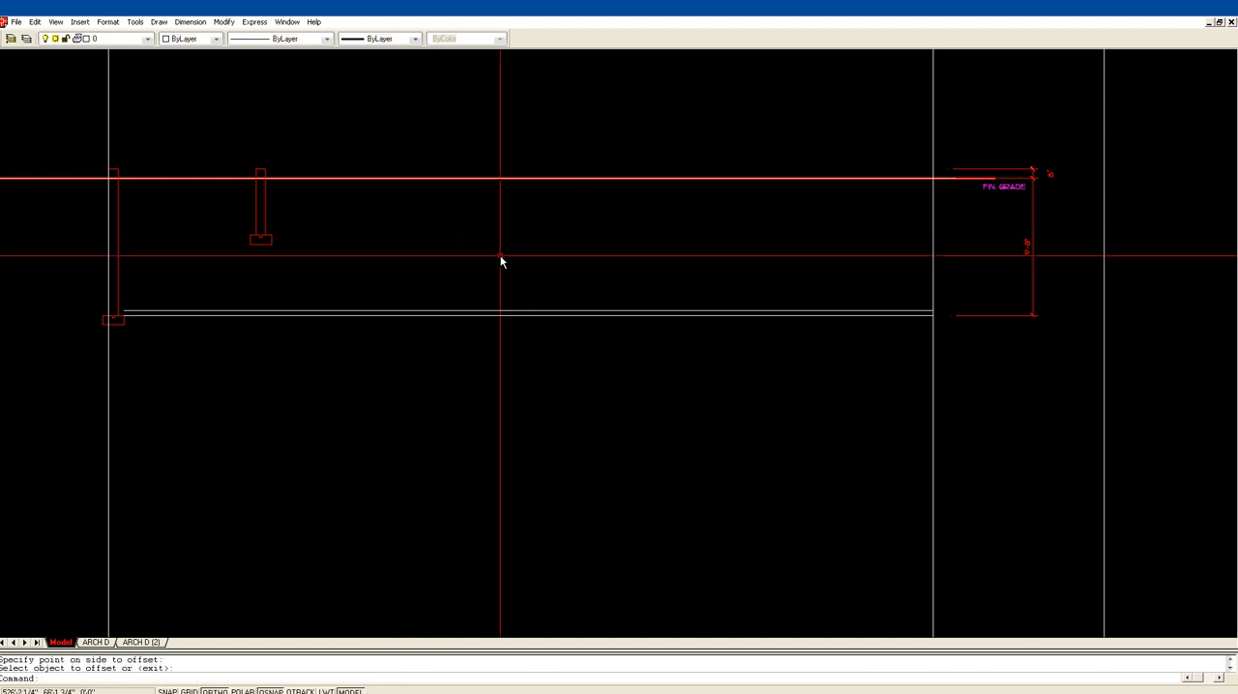
{"action": "middle_click_drag", "start_coordinate": [500, 256], "coordinate": [573, 268]}
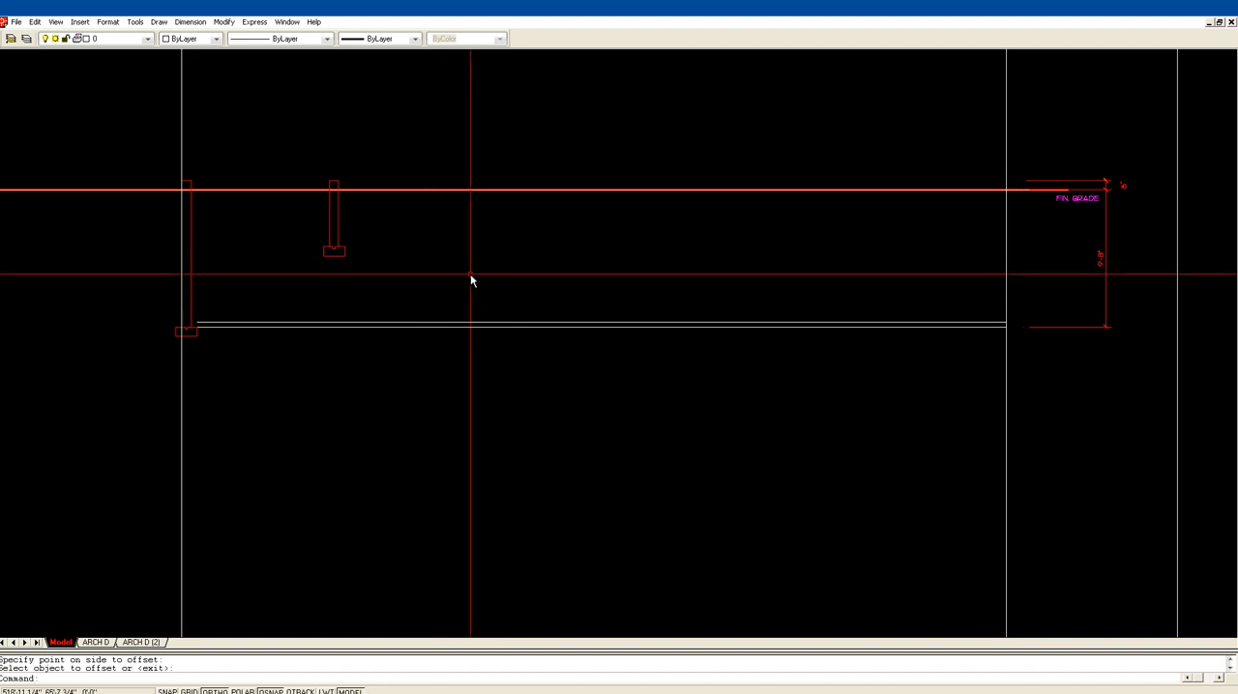
{"action": "scroll", "coordinate": [398, 264], "scroll_direction": "down", "scroll_amount": 2}
{"action": "middle_click_drag", "start_coordinate": [58, 108], "coordinate": [416, 221]}
{"action": "scroll", "coordinate": [264, 210], "scroll_direction": "down", "scroll_amount": 4}
{"action": "middle_click_drag", "start_coordinate": [293, 203], "coordinate": [616, 244]}
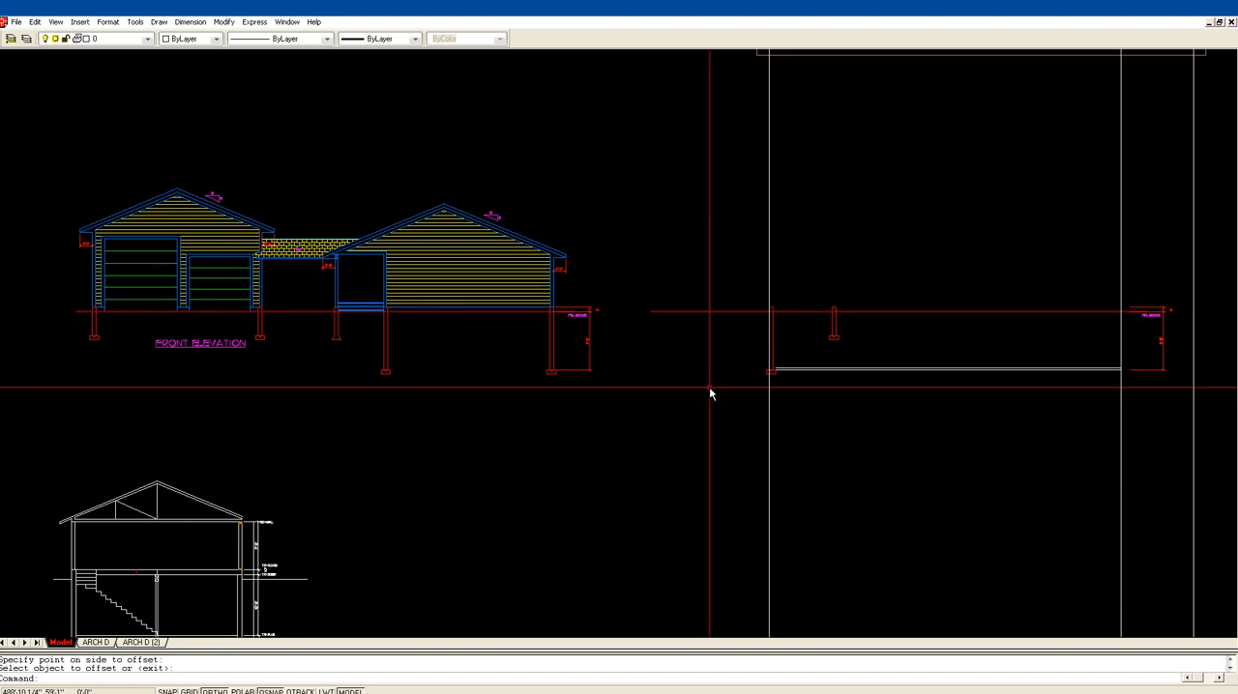
{"action": "middle_click_drag", "start_coordinate": [846, 409], "coordinate": [601, 386]}
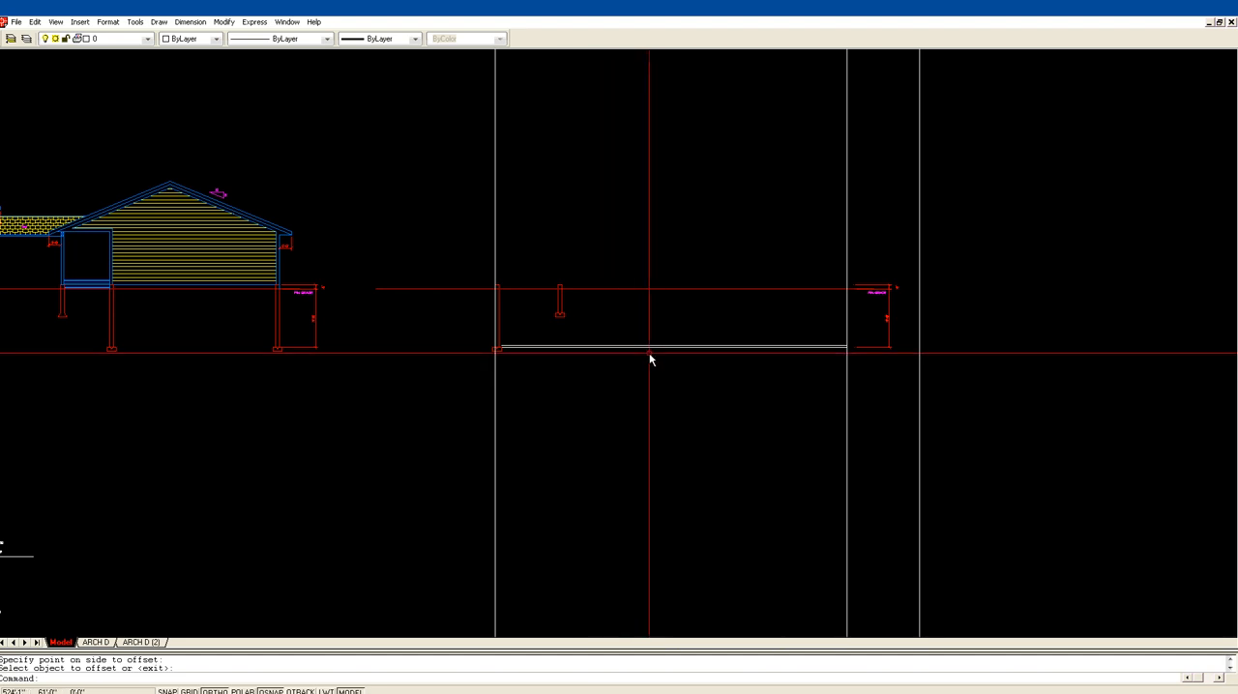
Step: Extend the upper slab line to the inner face of the left foundation wall
{"action": "type", "text": "z"}
{"action": "key", "text": "Return"}
{"action": "left_click", "coordinate": [471, 397]}
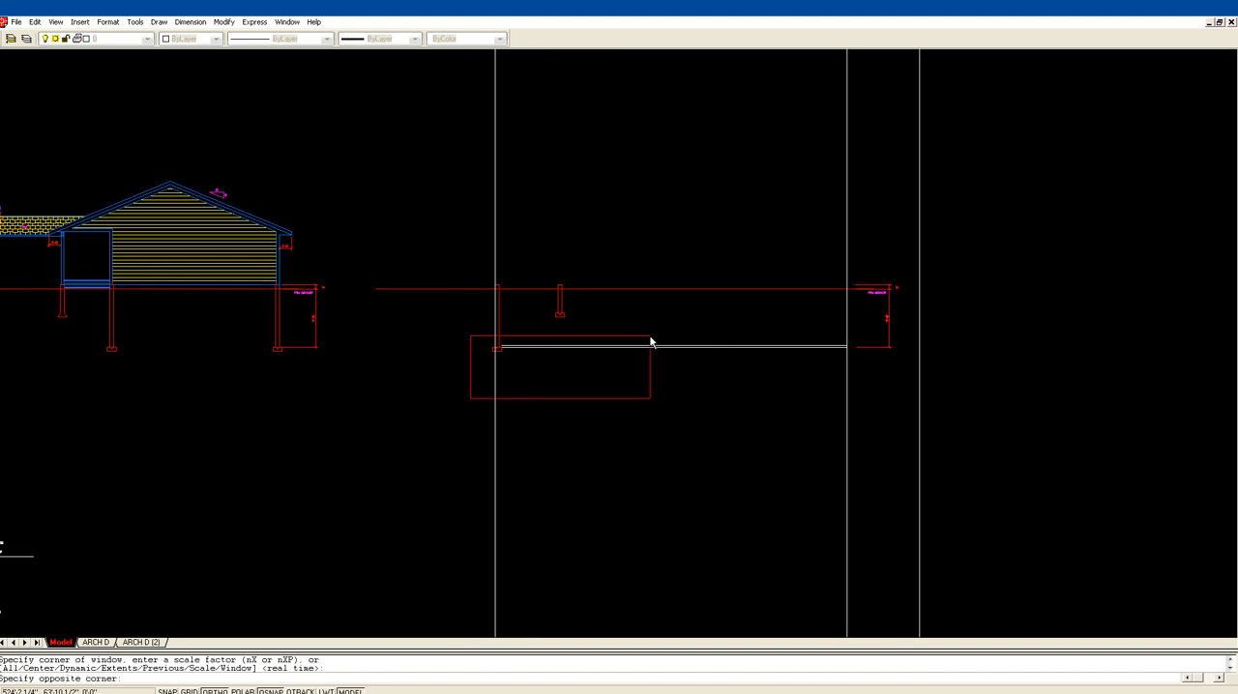
{"action": "left_click", "coordinate": [888, 232]}
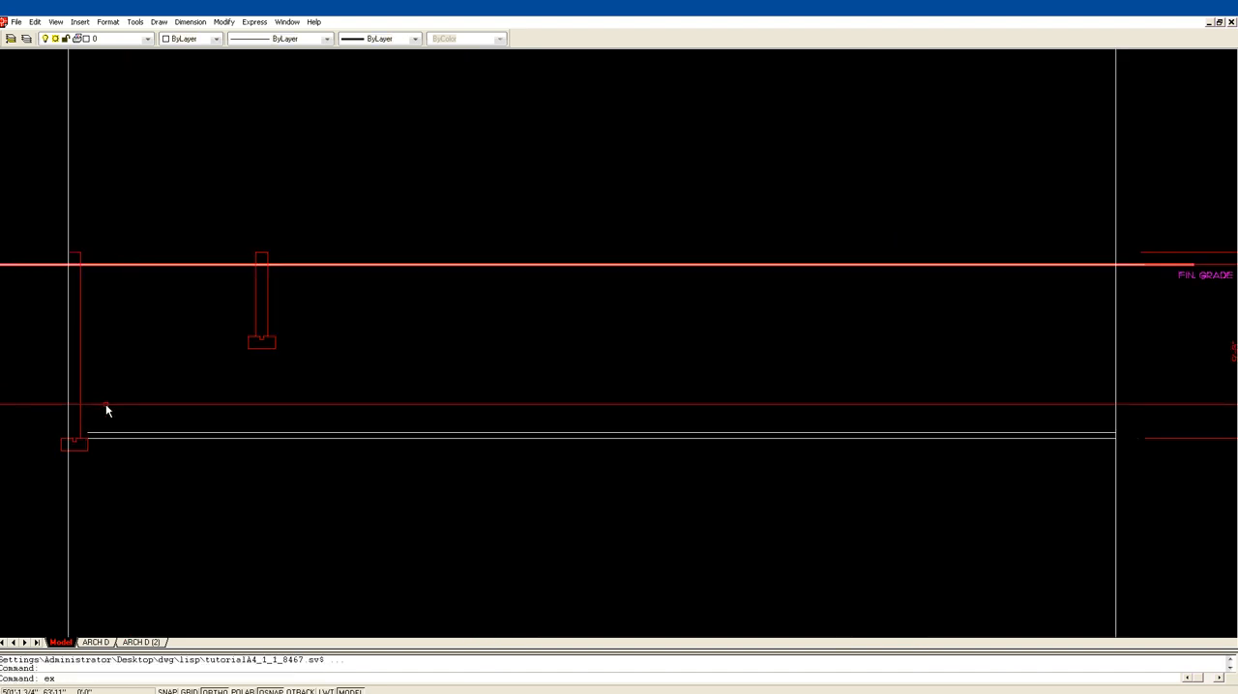
{"action": "type", "text": "ex"}
{"action": "key", "text": "Return"}
{"action": "key", "text": "Return"}
{"action": "scroll", "coordinate": [755, 371], "scroll_direction": "down", "scroll_amount": 2}
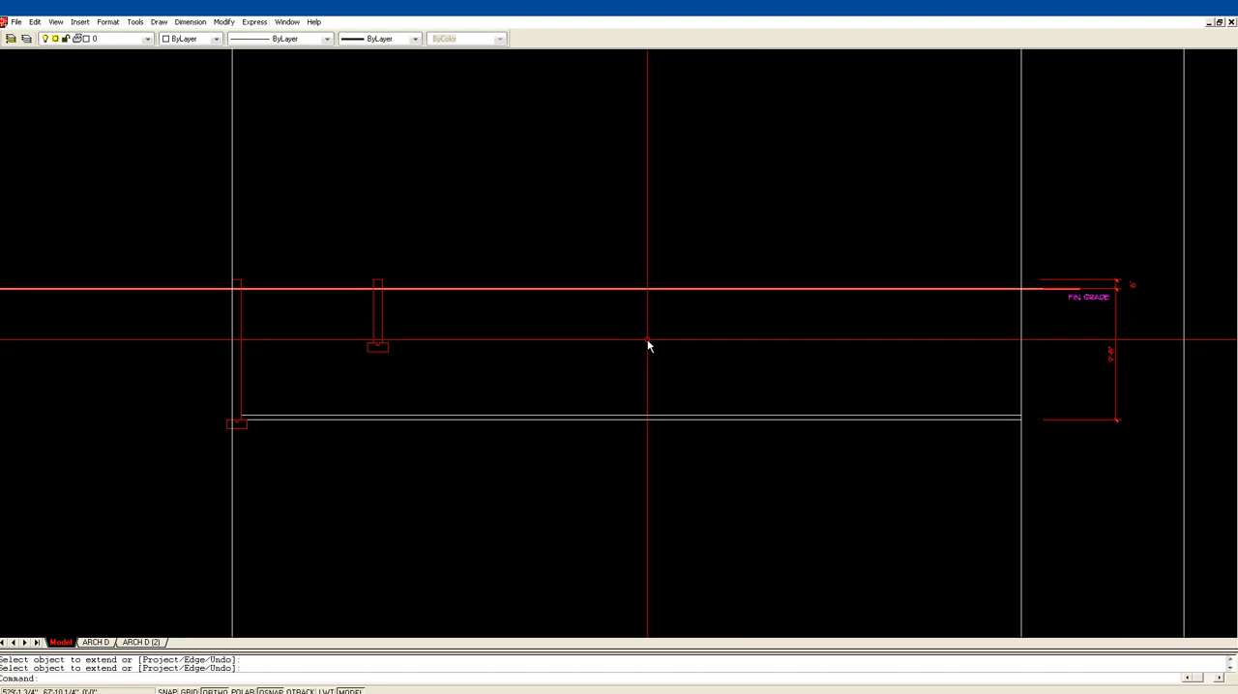
Step: Move the short pier with its footing to the end of the slab lines at the second construction line
{"action": "middle_click_drag", "start_coordinate": [647, 340], "coordinate": [557, 314]}
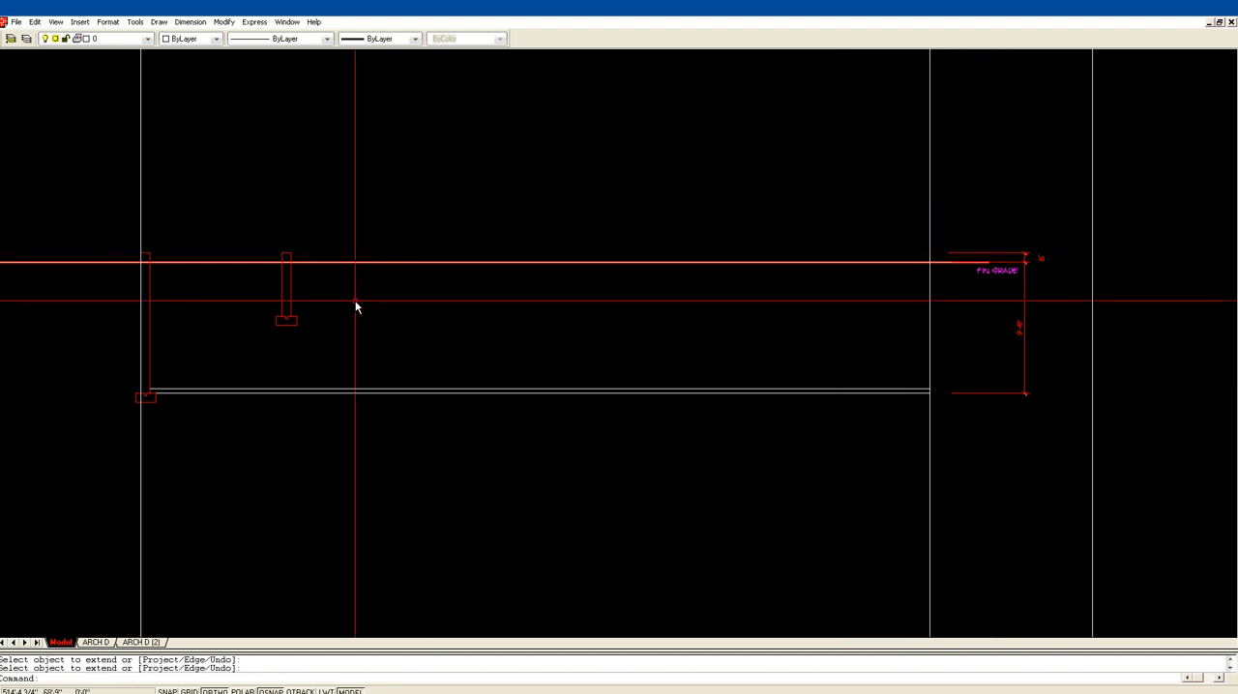
{"action": "type", "text": "m"}
{"action": "key", "text": "Return"}
{"action": "left_click", "coordinate": [259, 340]}
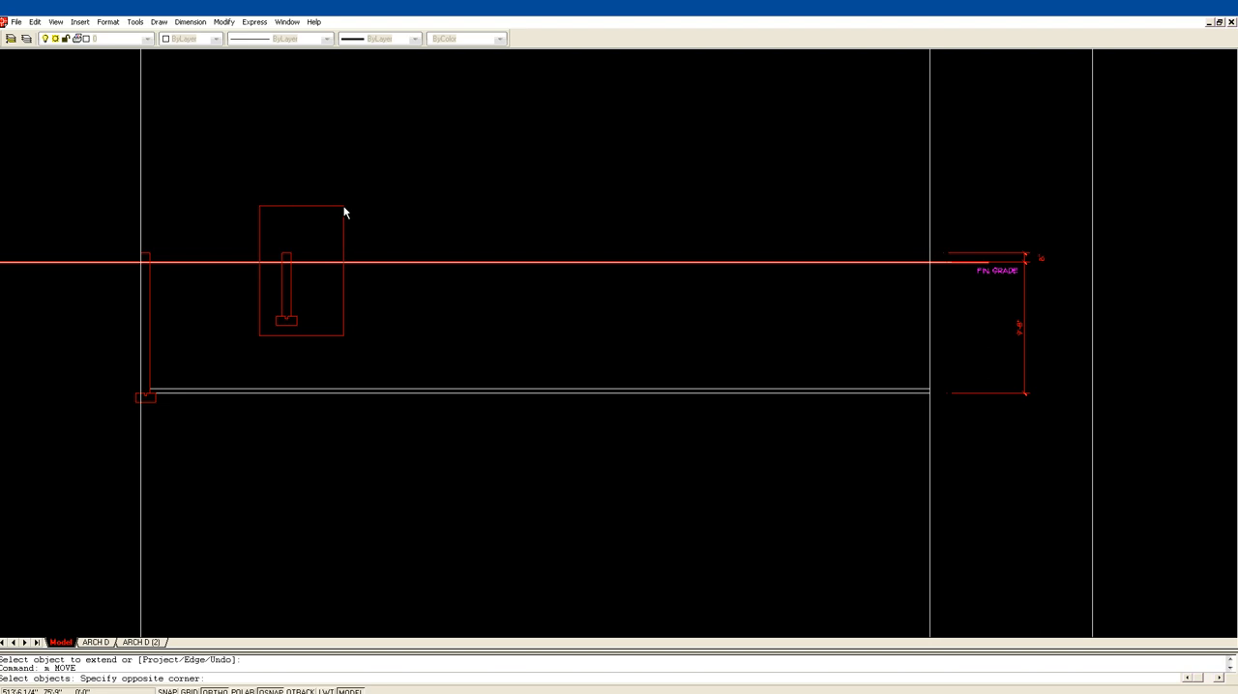
{"action": "left_click", "coordinate": [345, 215]}
{"action": "key", "text": "Return"}
{"action": "left_click", "coordinate": [280, 255]}
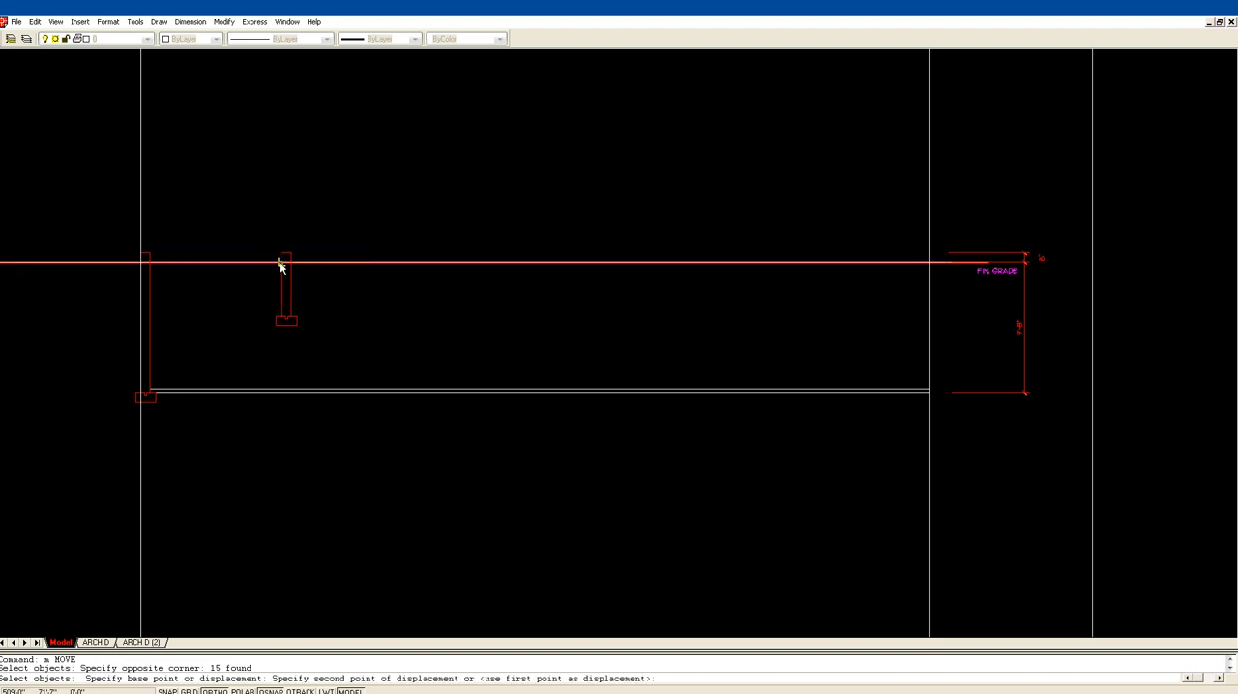
{"action": "left_click", "coordinate": [926, 391]}
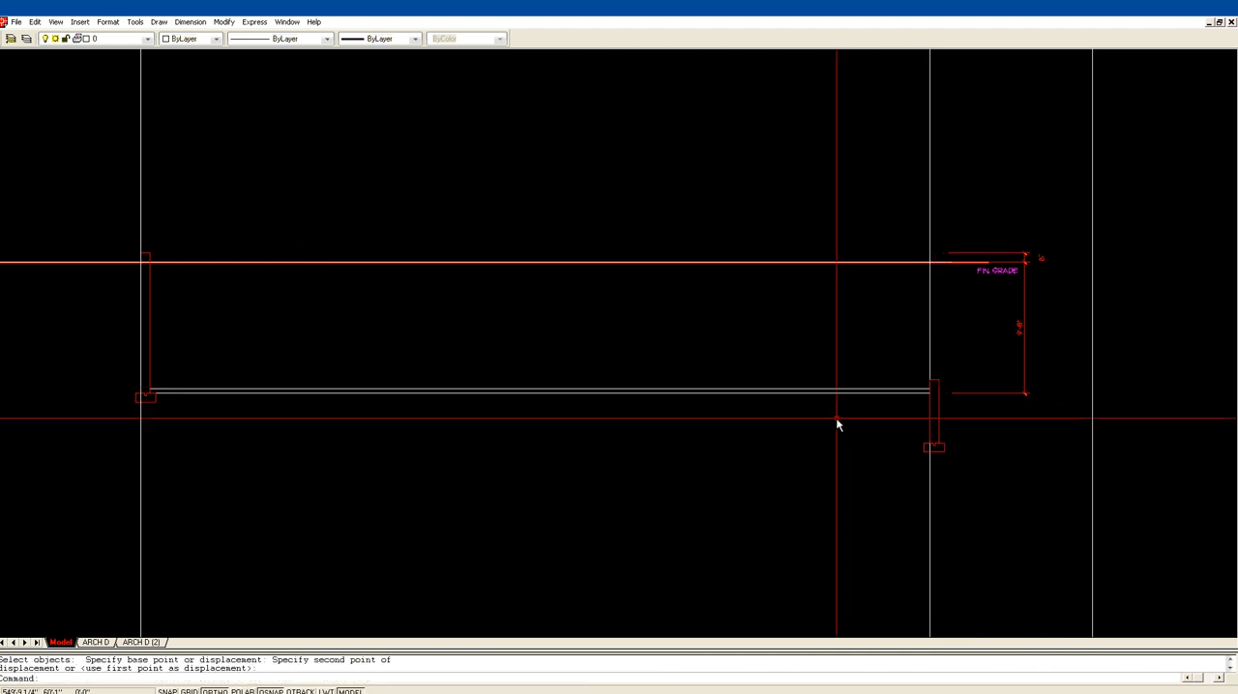
Step: Shift the short pier left by its wall width so its outer face sits on the second construction line
{"action": "type", "text": "m"}
{"action": "key", "text": "Return"}
{"action": "left_click", "coordinate": [880, 468]}
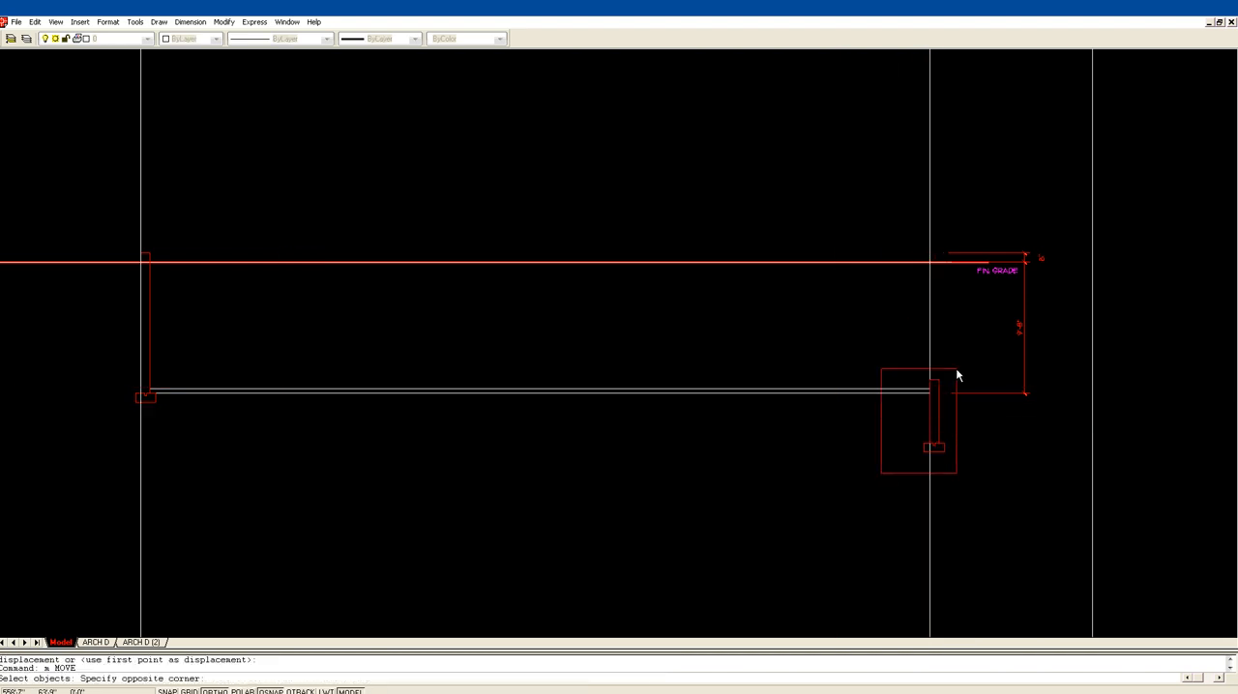
{"action": "left_click", "coordinate": [957, 357]}
{"action": "key", "text": "Return"}
{"action": "left_click", "coordinate": [934, 380]}
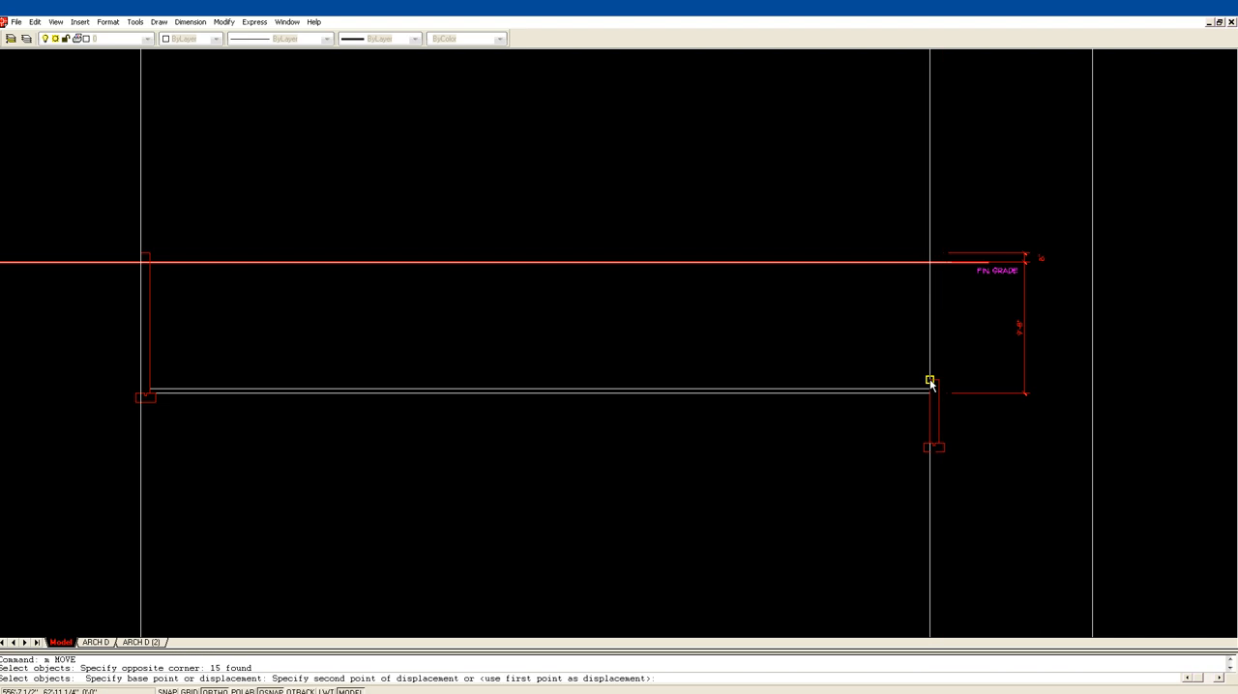
{"action": "left_click", "coordinate": [930, 381]}
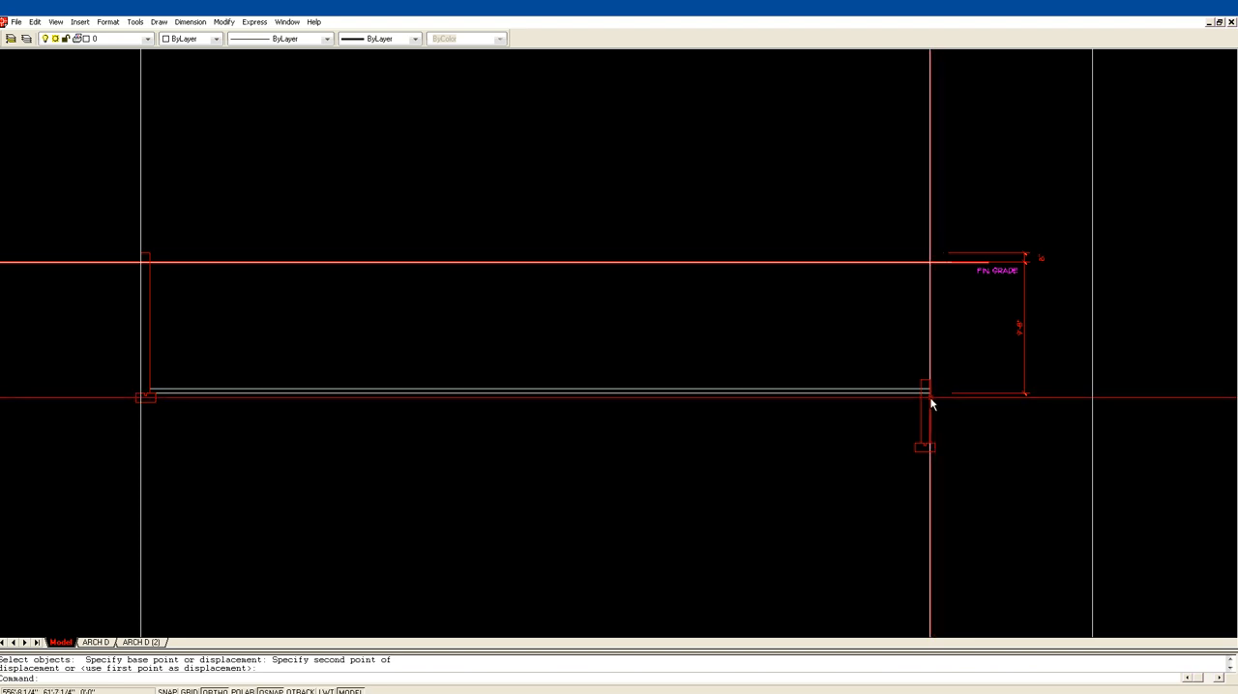
{"action": "middle_click_drag", "start_coordinate": [954, 342], "coordinate": [826, 296]}
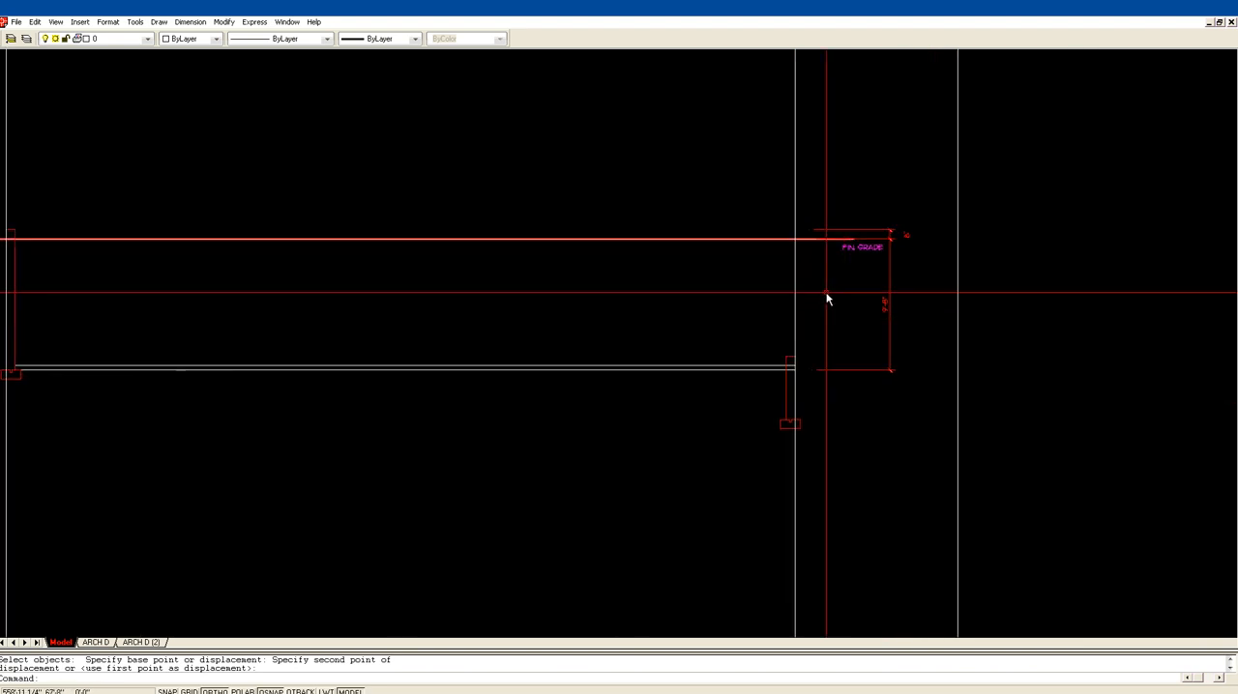
{"action": "type", "text": "p"}
{"action": "key", "text": "Return"}
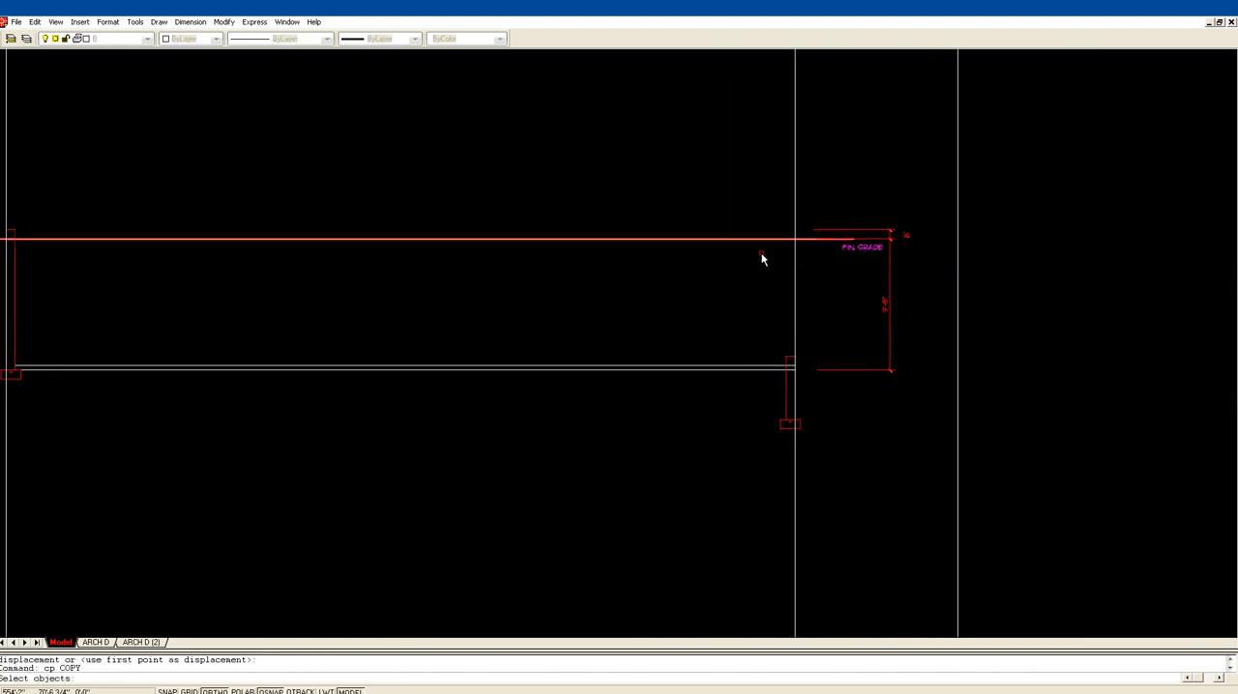
{"action": "left_click", "coordinate": [768, 239]}
{"action": "key", "text": "Return"}
{"action": "left_click", "coordinate": [741, 205]}
{"action": "key", "text": "Escape"}
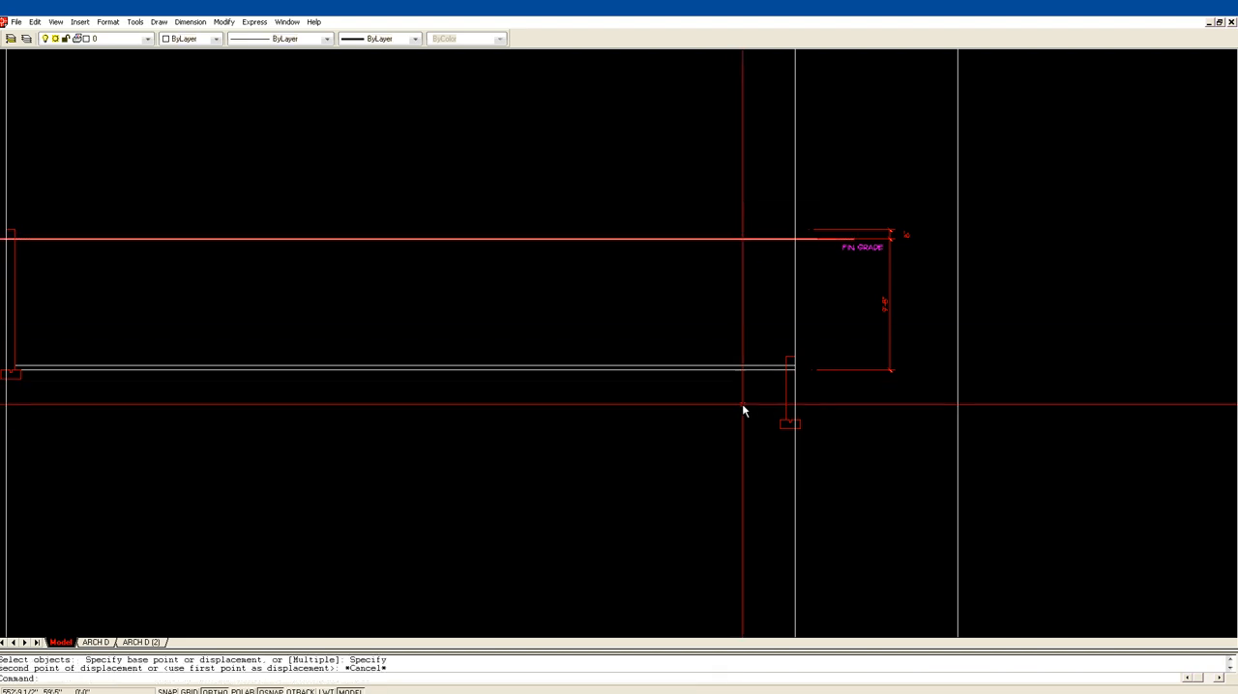
Step: Copy the finished grade line straight down to just below the slab lines
{"action": "type", "text": "cp"}
{"action": "key", "text": "Return"}
{"action": "left_click", "coordinate": [743, 255]}
{"action": "left_click", "coordinate": [735, 233]}
{"action": "key", "text": "Return"}
{"action": "left_click", "coordinate": [737, 272]}
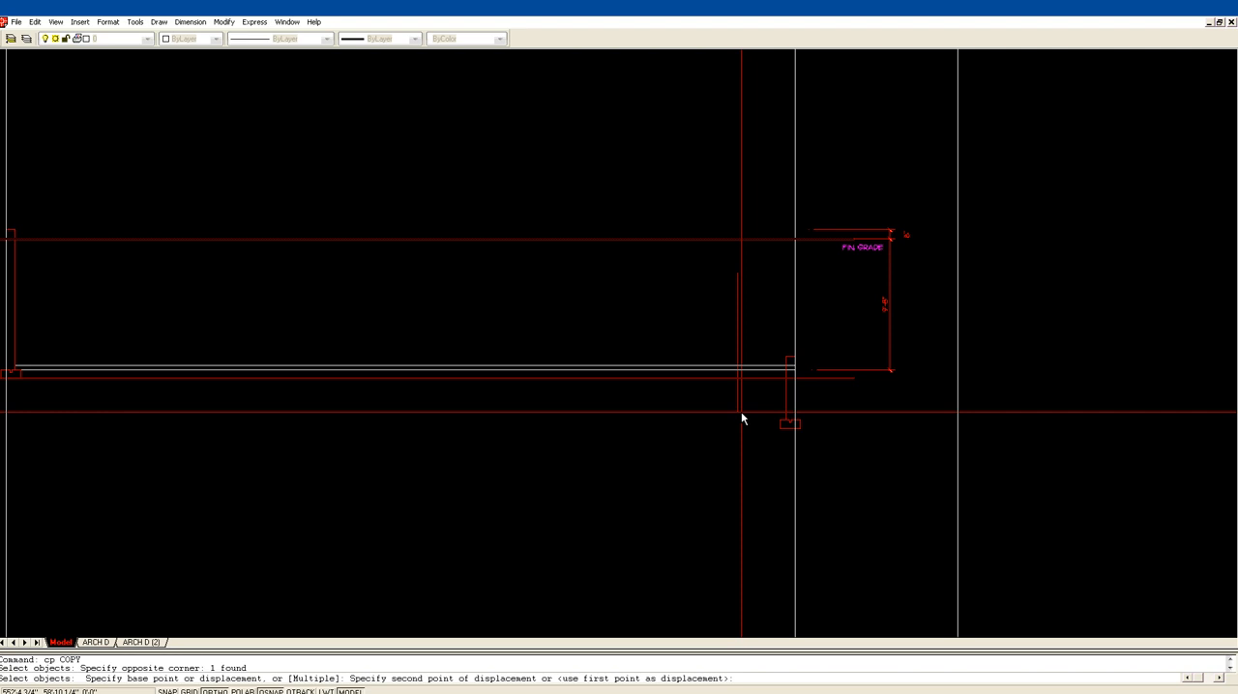
{"action": "left_click", "coordinate": [741, 414]}
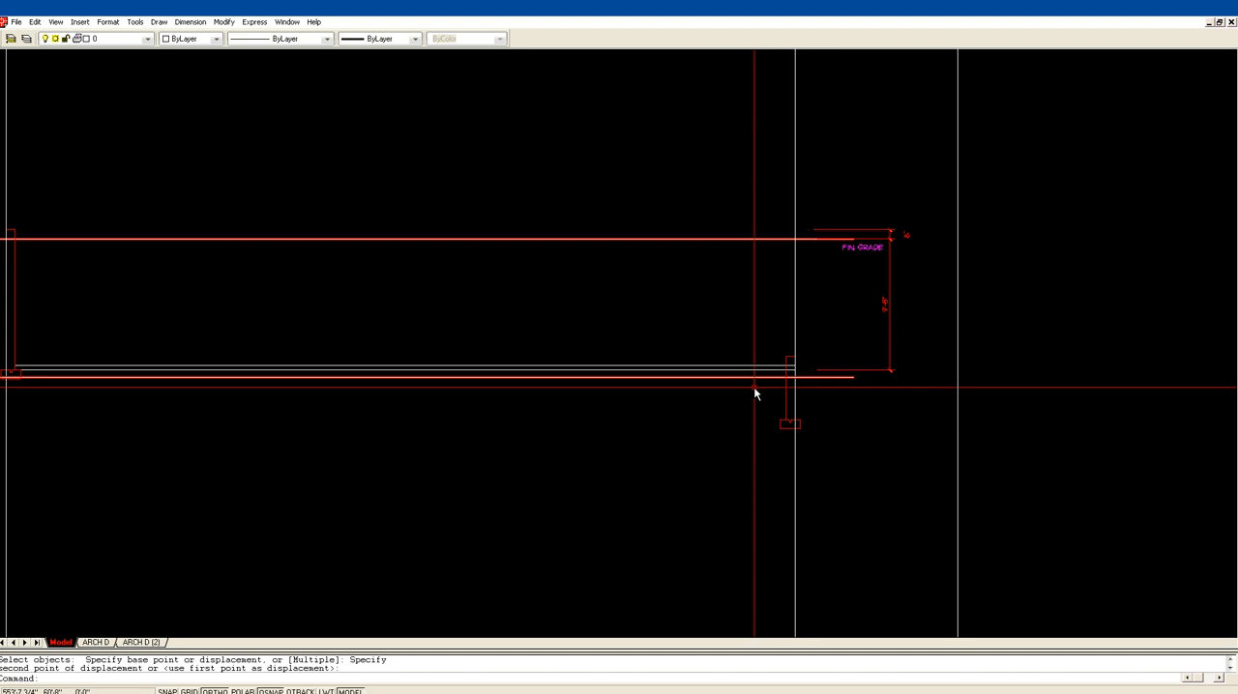
Step: Move the copied grade line up onto the upper slab line at the second construction line
{"action": "type", "text": "z"}
{"action": "key", "text": "Return"}
{"action": "left_click", "coordinate": [691, 429]}
{"action": "left_click", "coordinate": [948, 284]}
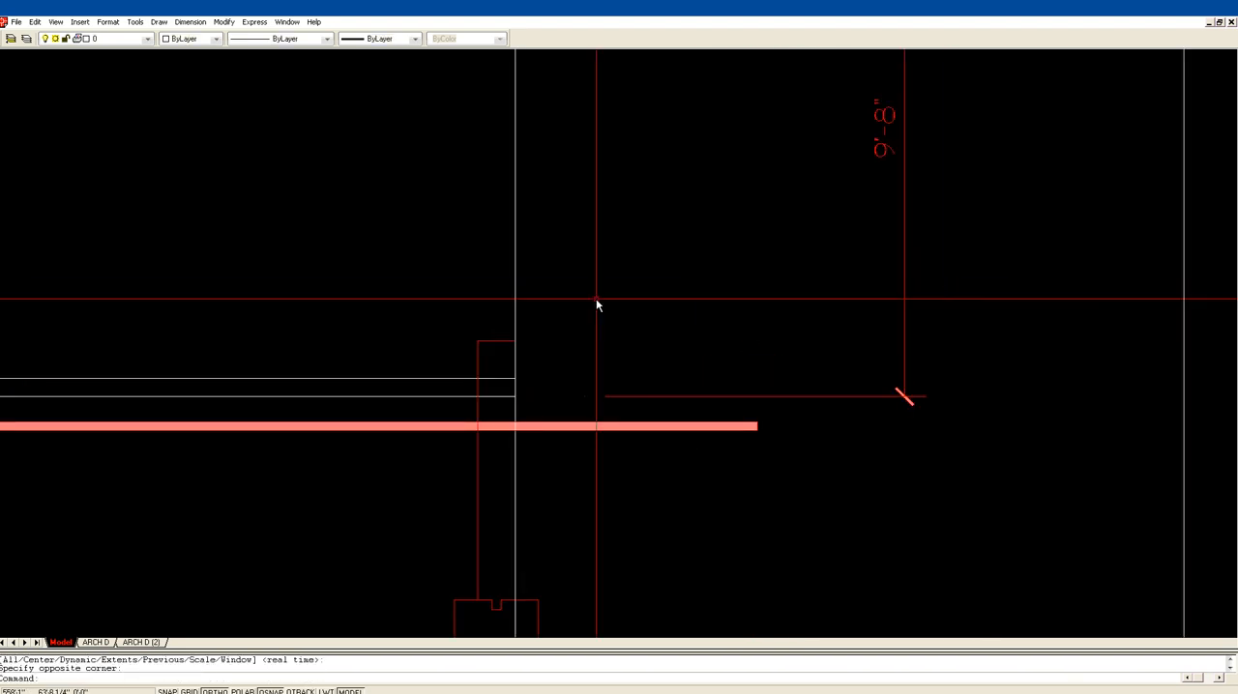
{"action": "key", "text": "Return"}
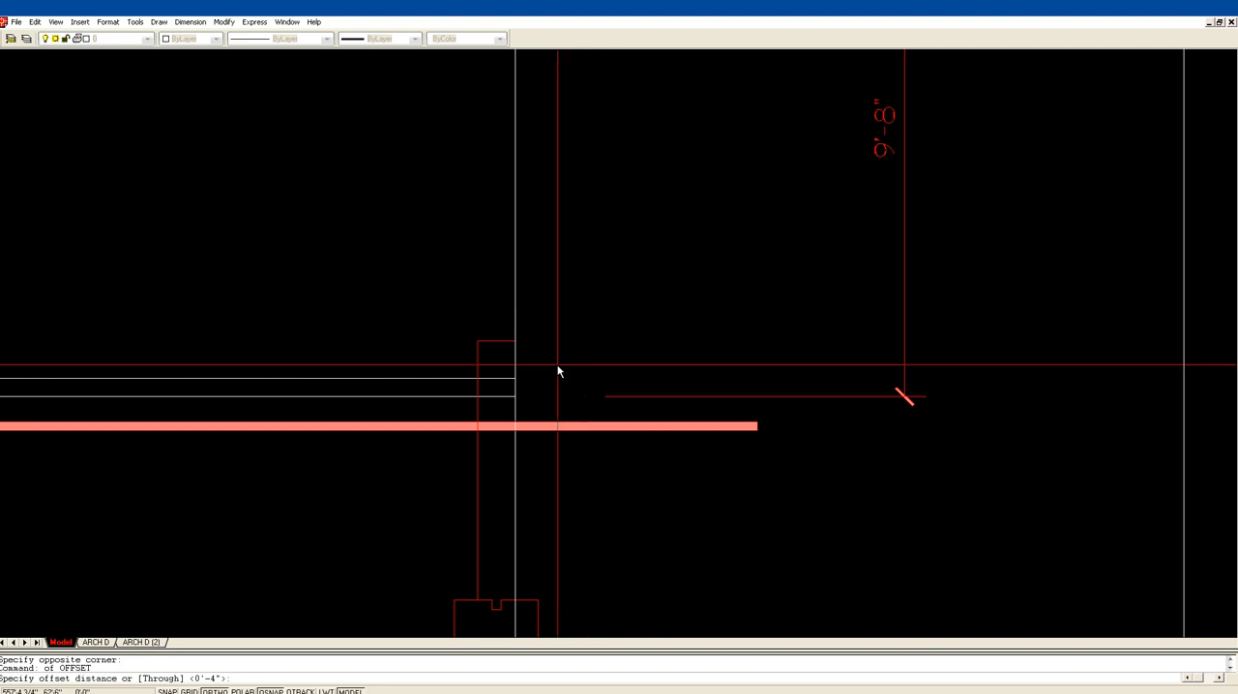
{"action": "key", "text": "Escape"}
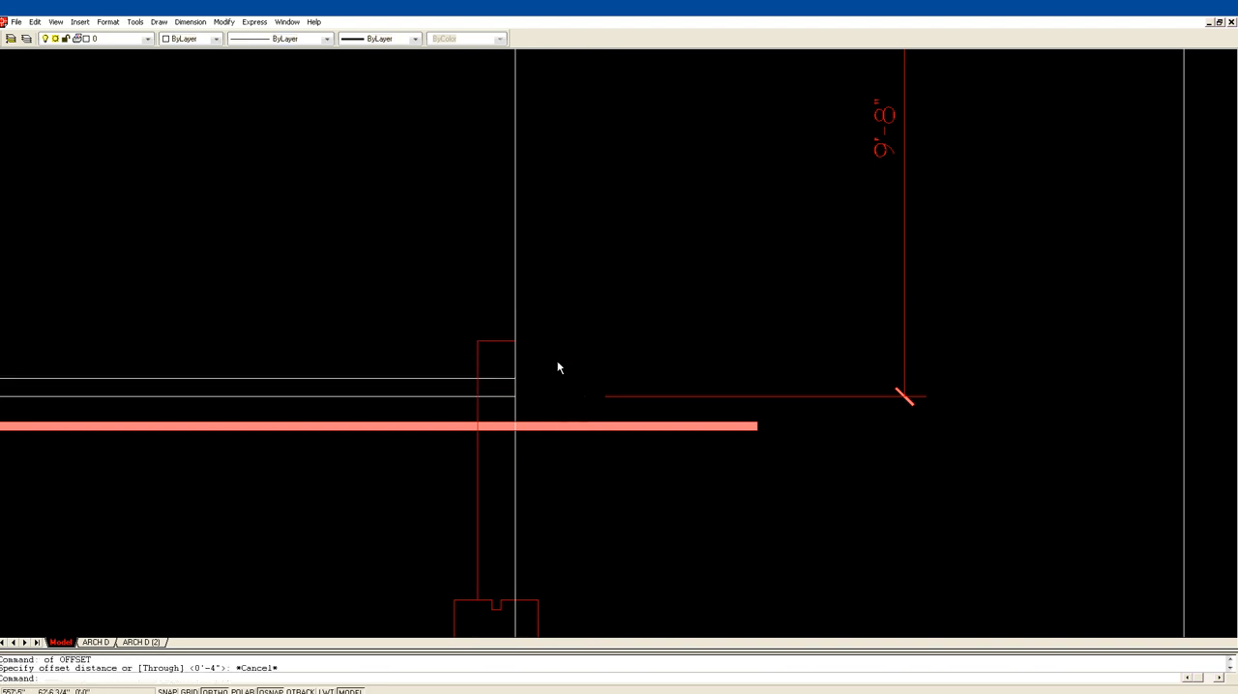
{"action": "type", "text": "m"}
{"action": "key", "text": "Return"}
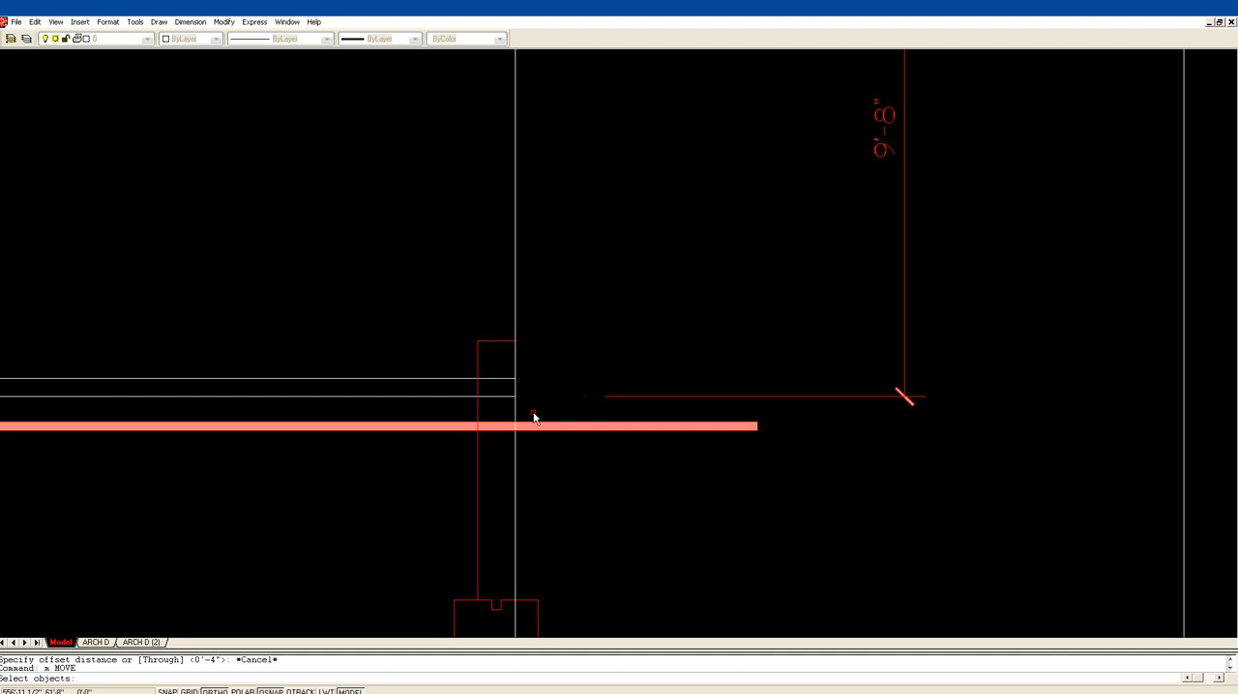
{"action": "left_click", "coordinate": [535, 429]}
{"action": "key", "text": "Return"}
{"action": "left_click", "coordinate": [516, 426]}
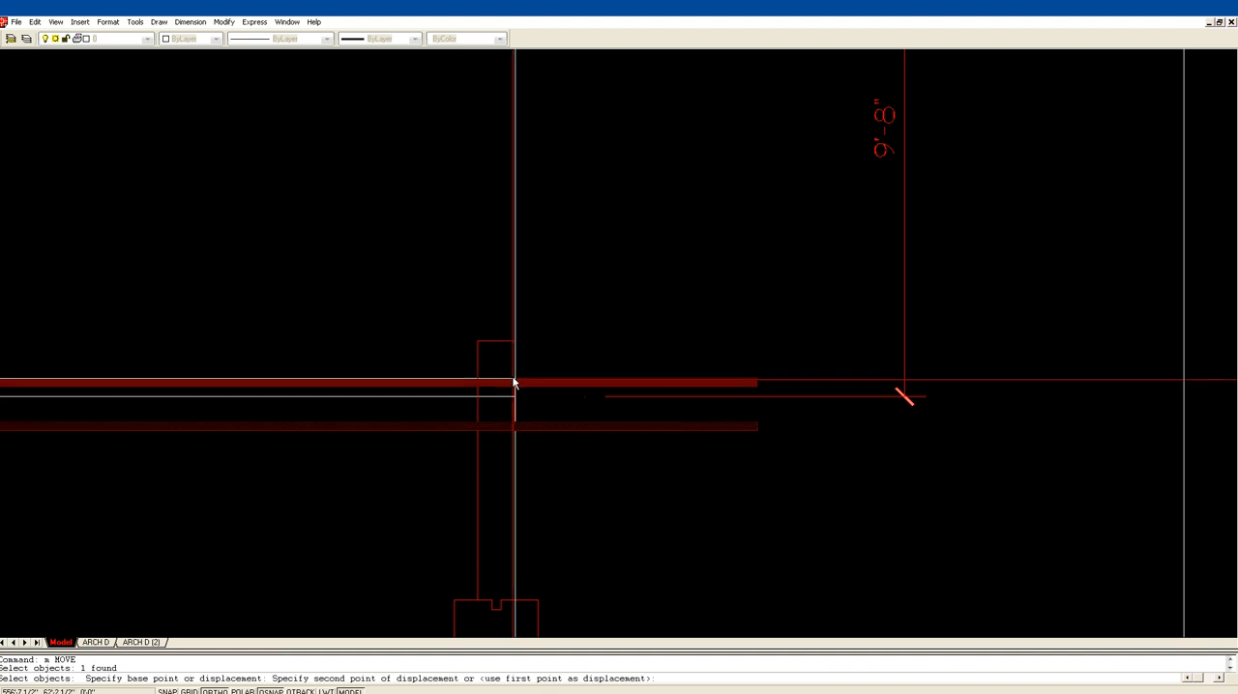
{"action": "left_click", "coordinate": [516, 381]}
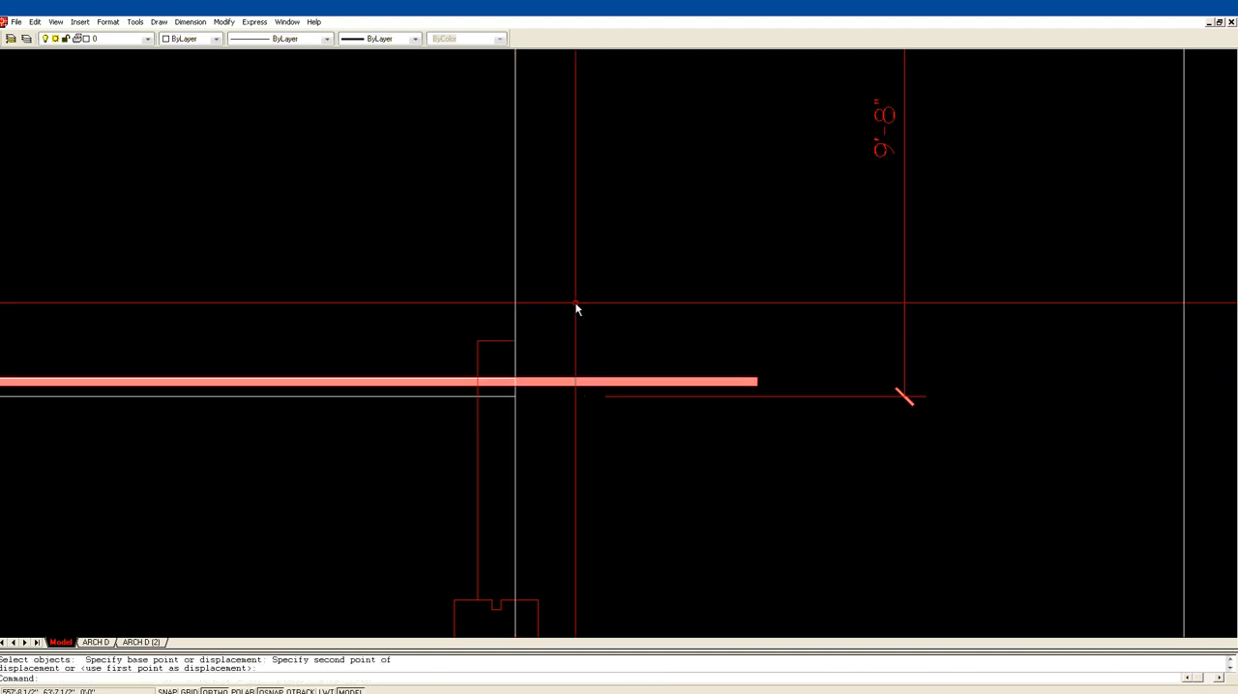
Step: Turn on the Node object snap and move the copied grade line down to the lower point of the 9'-8" dimension
{"action": "scroll", "coordinate": [581, 305], "scroll_direction": "down", "scroll_amount": 3}
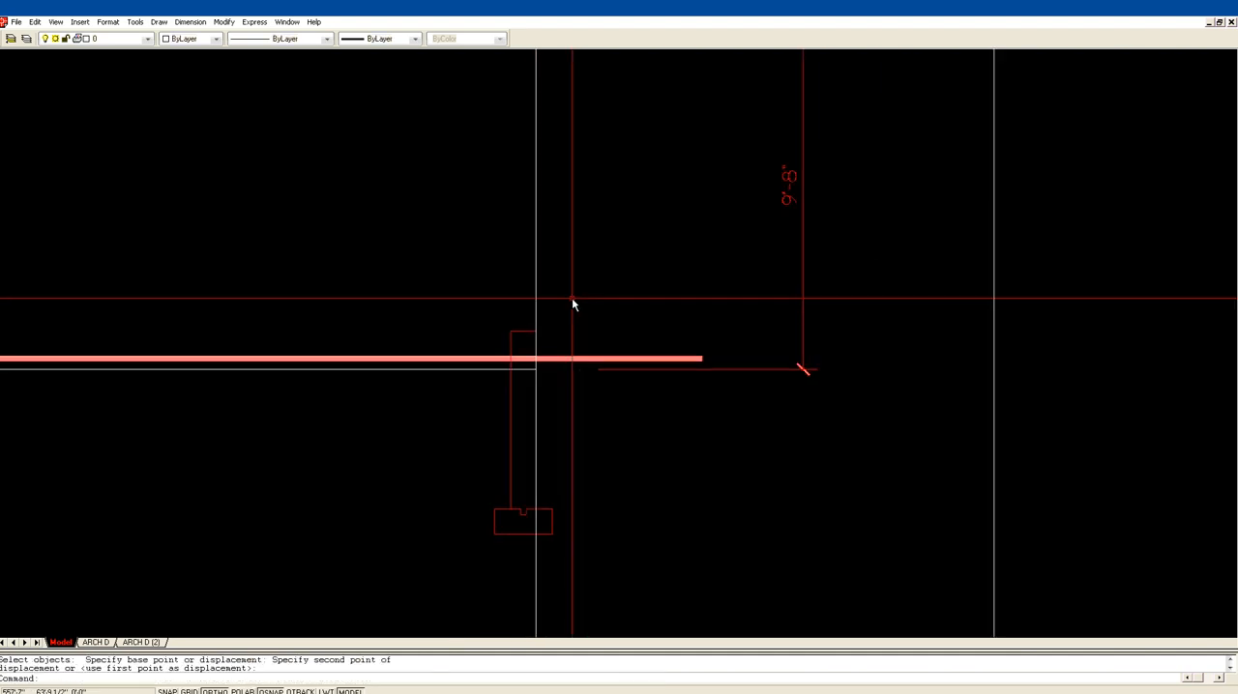
{"action": "scroll", "coordinate": [573, 298], "scroll_direction": "down", "scroll_amount": 1}
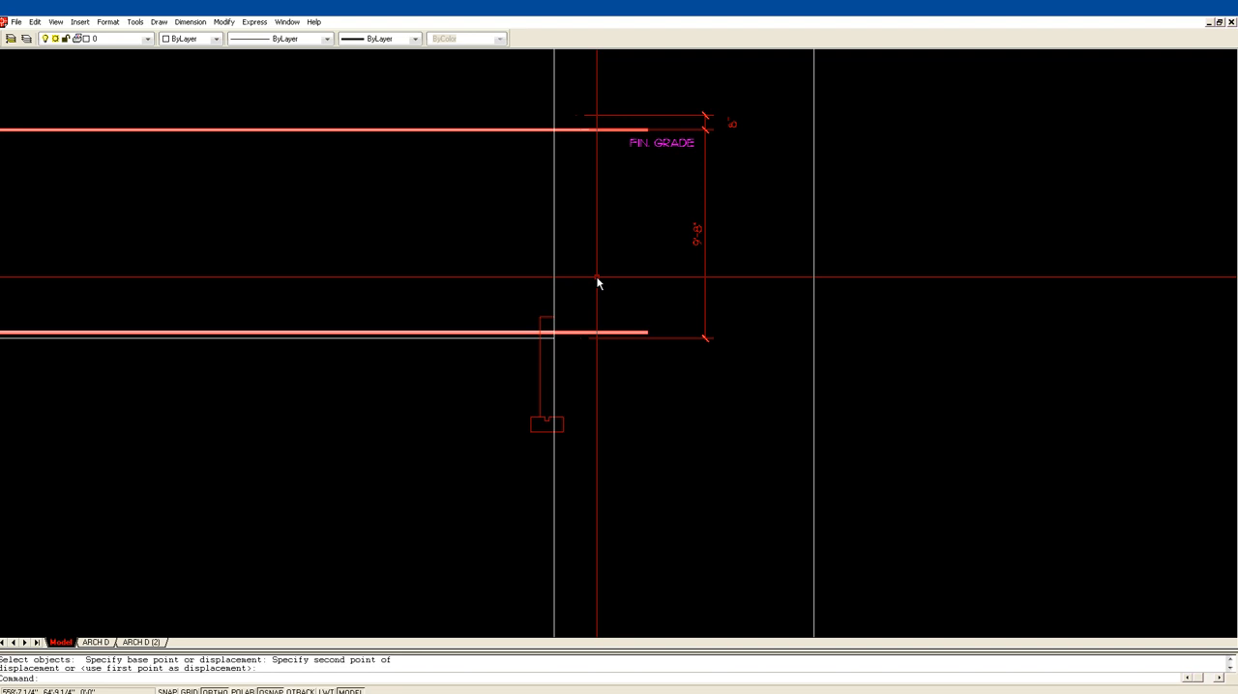
{"action": "type", "text": "m"}
{"action": "key", "text": "Return"}
{"action": "left_click", "coordinate": [564, 333]}
{"action": "key", "text": "Return"}
{"action": "left_click", "coordinate": [566, 332]}
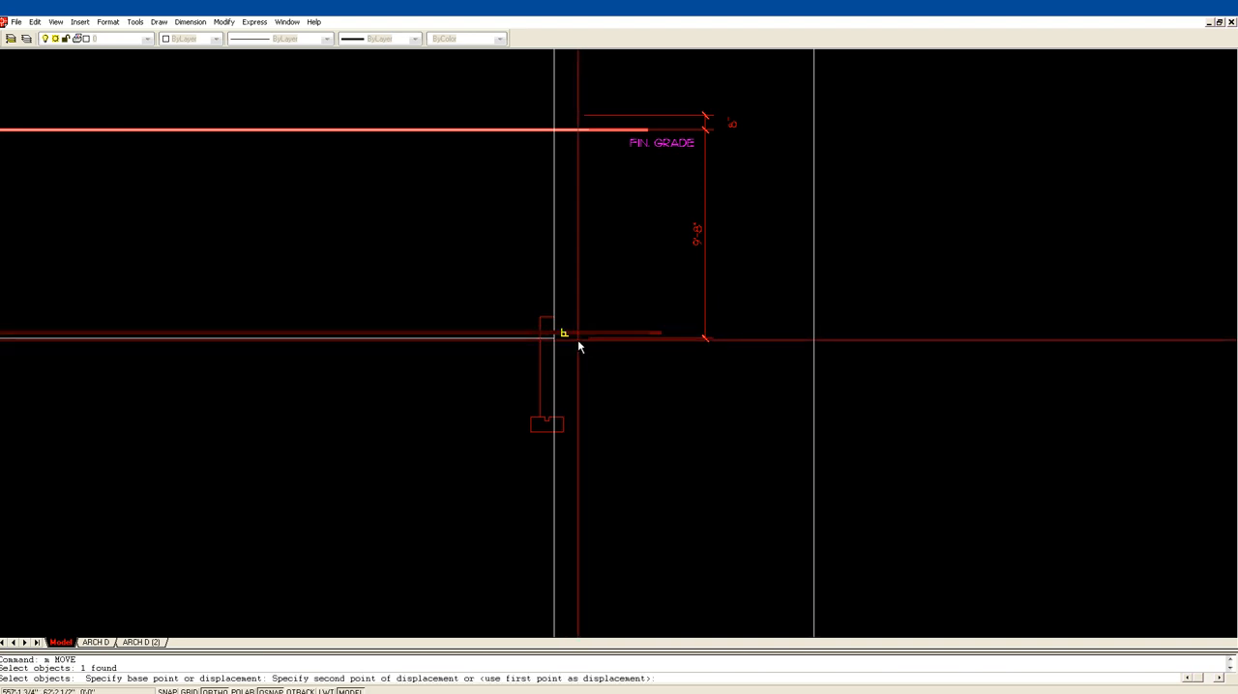
{"action": "type", "text": "'os"}
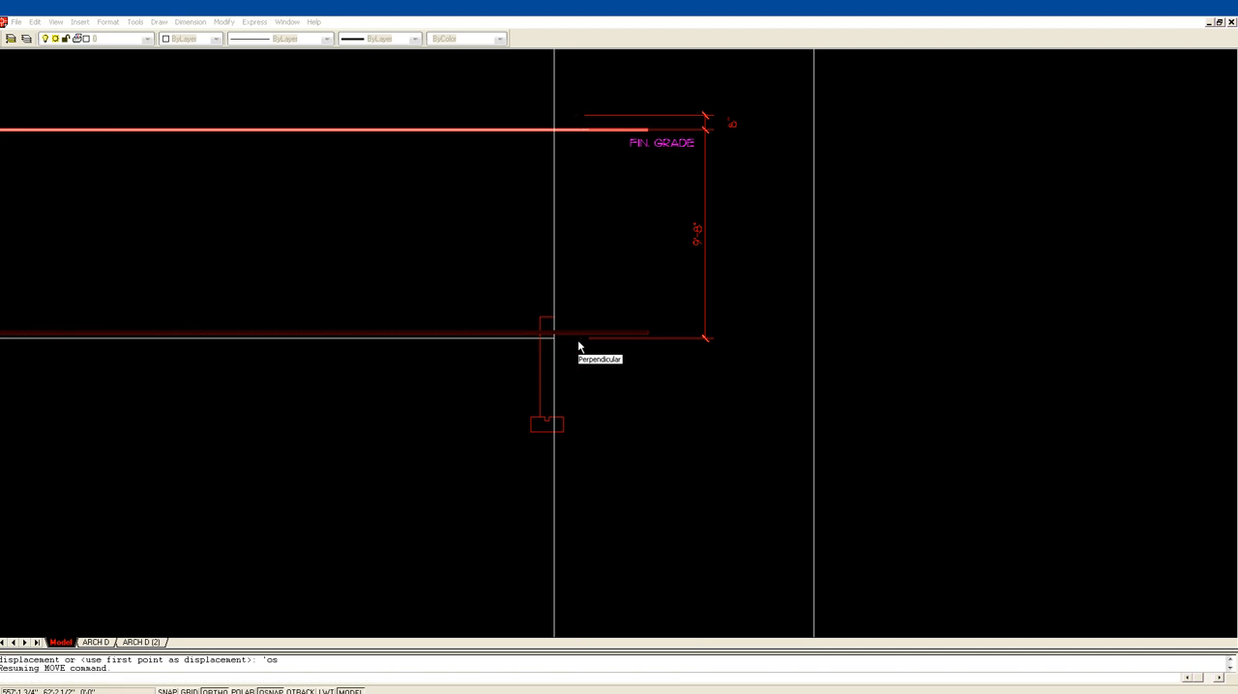
{"action": "key", "text": "Return"}
{"action": "left_click", "coordinate": [510, 341]}
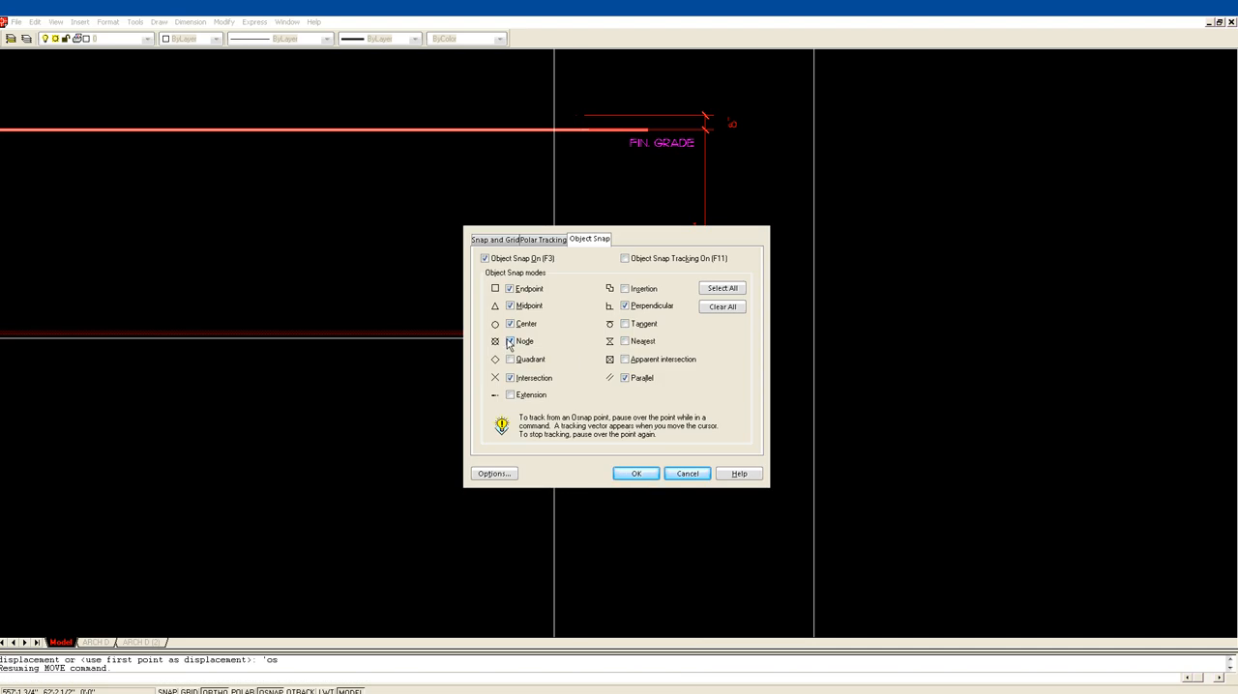
{"action": "left_click", "coordinate": [635, 473]}
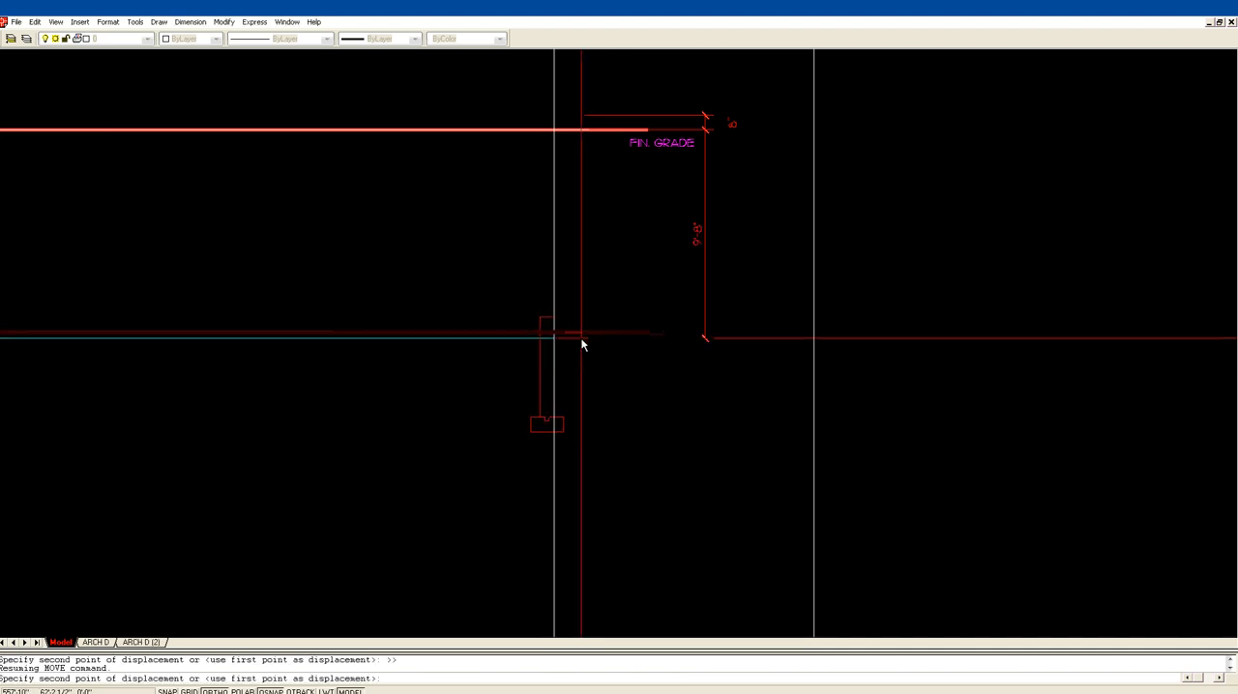
{"action": "left_click", "coordinate": [580, 338]}
{"action": "key", "text": "Escape"}
Step: Move the 6" and 9'-8" dimensions with the FIN. GRADE label down to the short pier's top outer corner
{"action": "scroll", "coordinate": [633, 223], "scroll_direction": "down", "scroll_amount": 1}
{"action": "scroll", "coordinate": [634, 217], "scroll_direction": "down", "scroll_amount": 1}
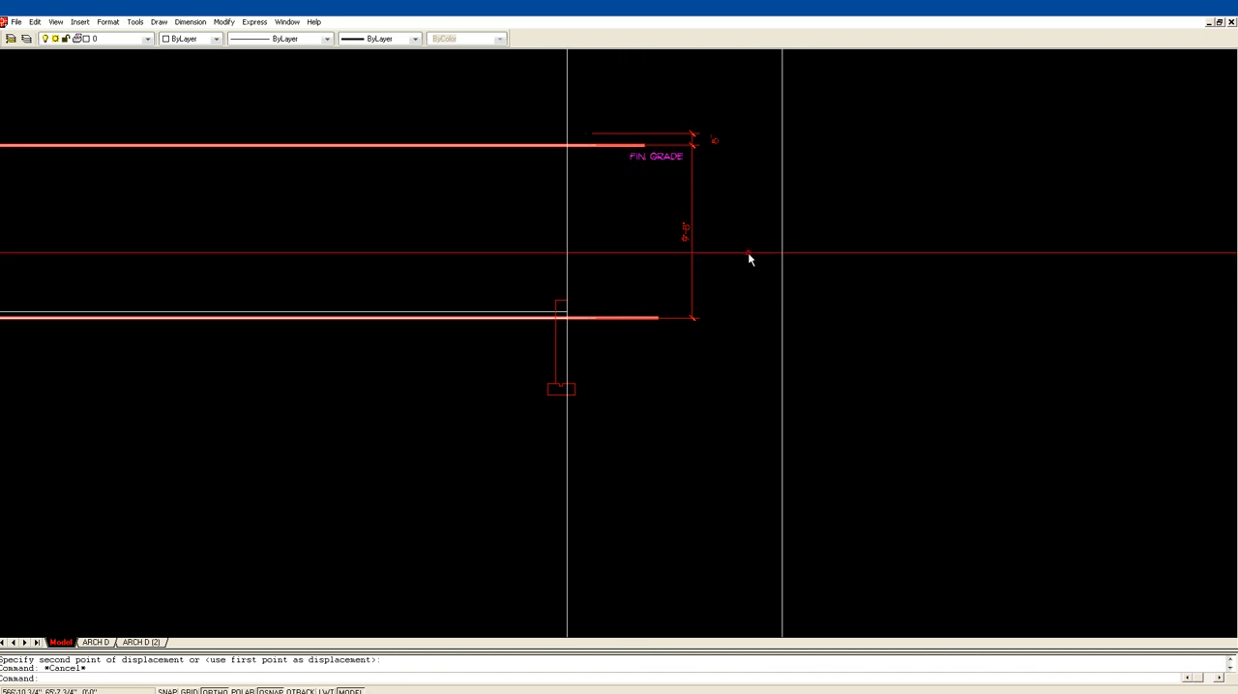
{"action": "type", "text": "m"}
{"action": "key", "text": "Return"}
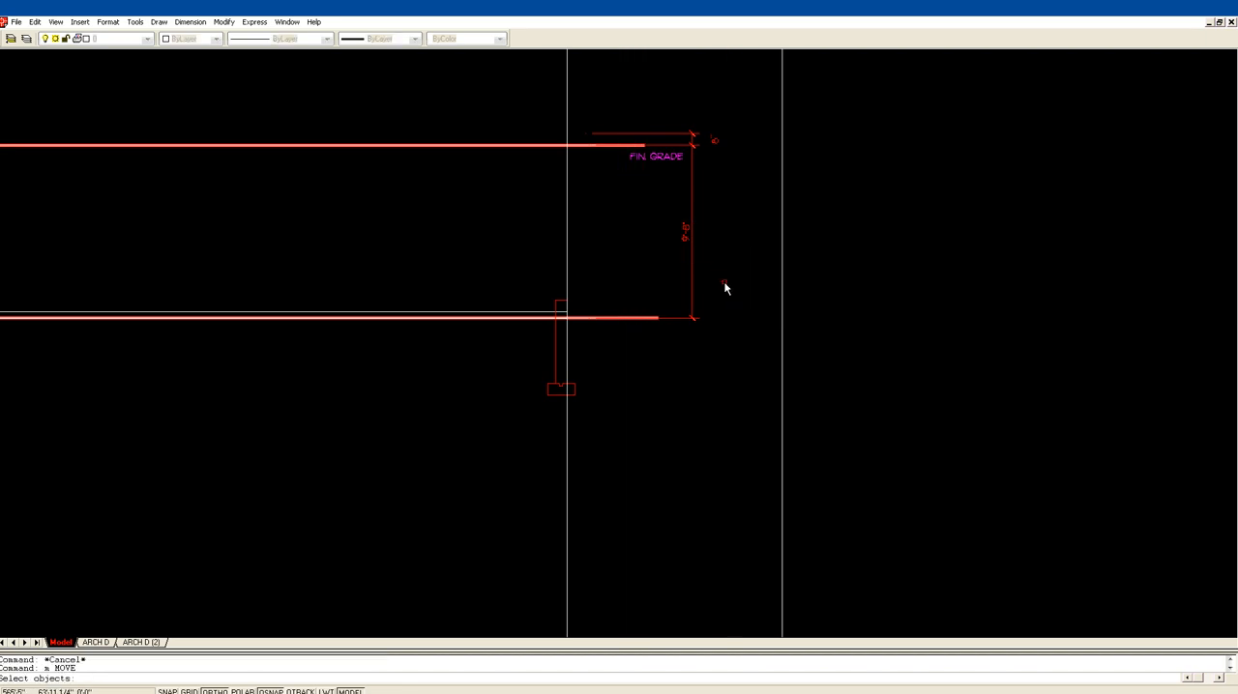
{"action": "left_click", "coordinate": [719, 335]}
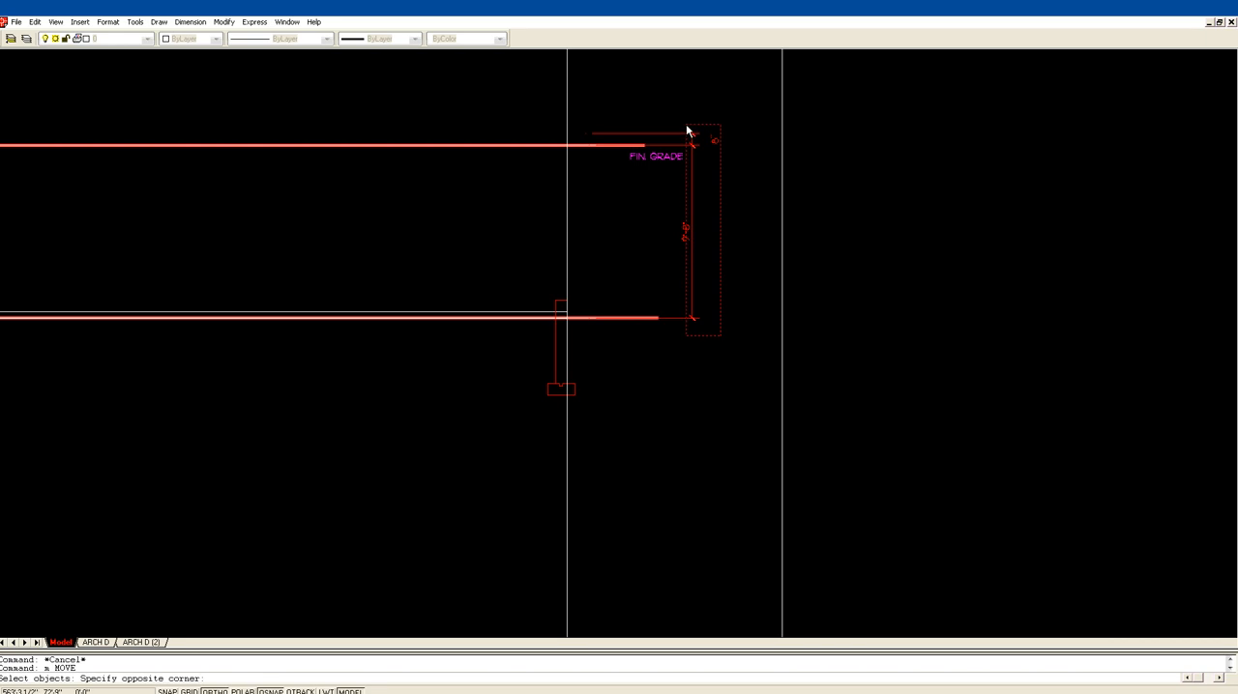
{"action": "left_click", "coordinate": [686, 124]}
{"action": "left_click", "coordinate": [678, 155]}
{"action": "key", "text": "Return"}
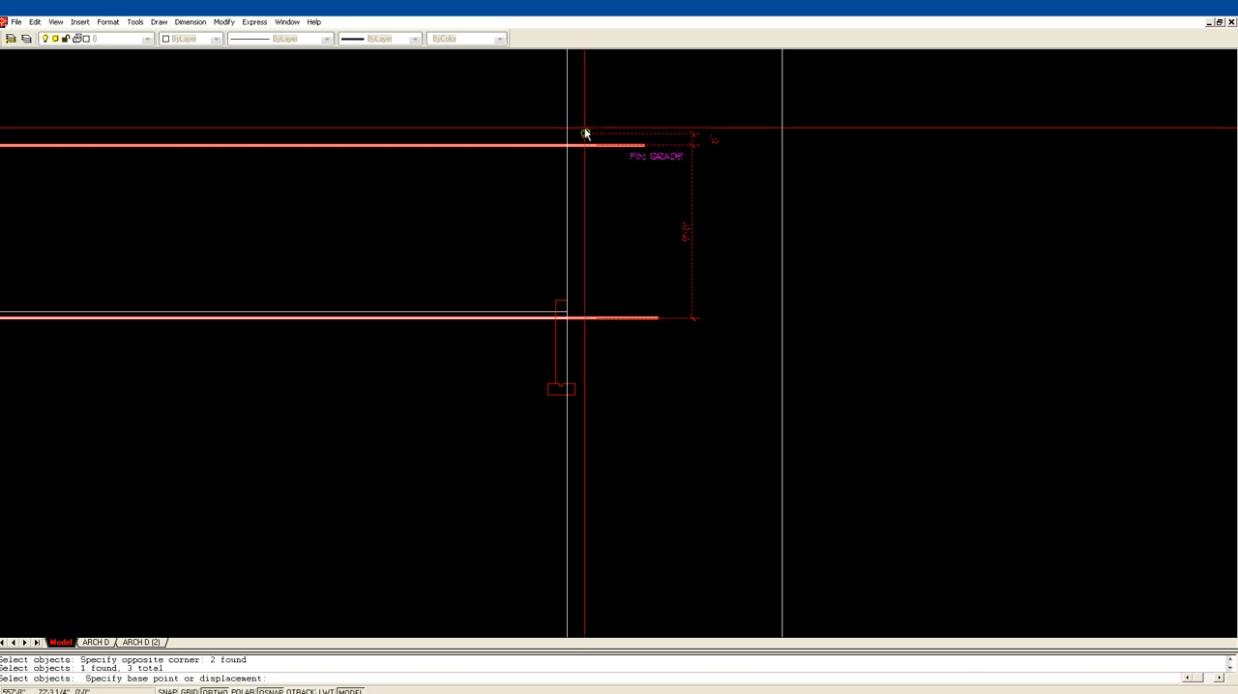
{"action": "left_click", "coordinate": [584, 134]}
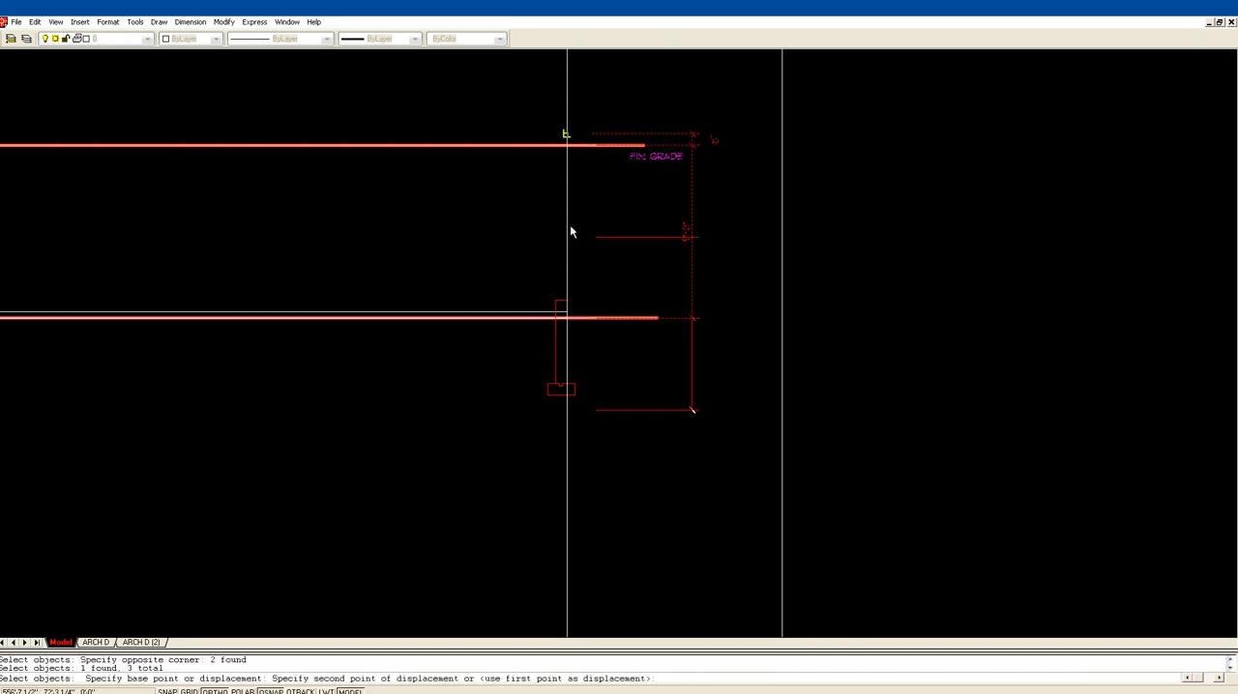
{"action": "left_click", "coordinate": [567, 302]}
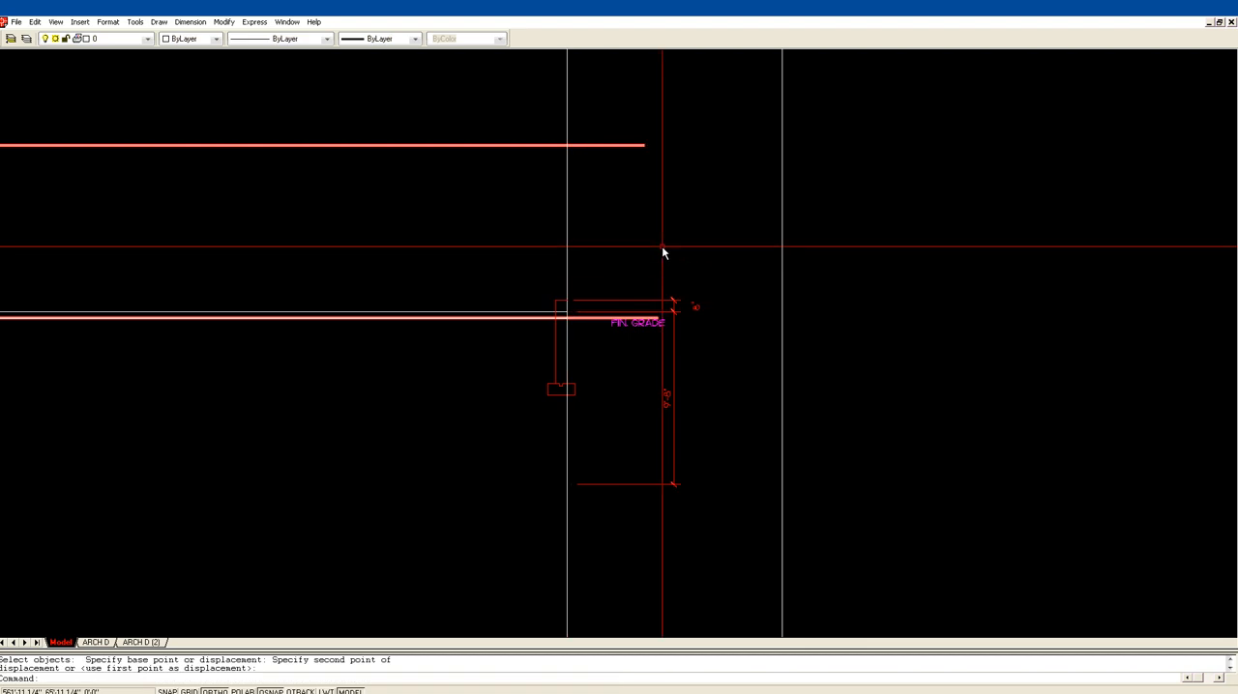
Step: Move the lower grade line up onto the upper slab line at the second construction line
{"action": "type", "text": "m"}
{"action": "key", "text": "Return"}
{"action": "left_click", "coordinate": [587, 322]}
{"action": "key", "text": "Return"}
{"action": "left_click", "coordinate": [569, 317]}
{"action": "key", "text": "Escape"}
{"action": "key", "text": "Escape"}
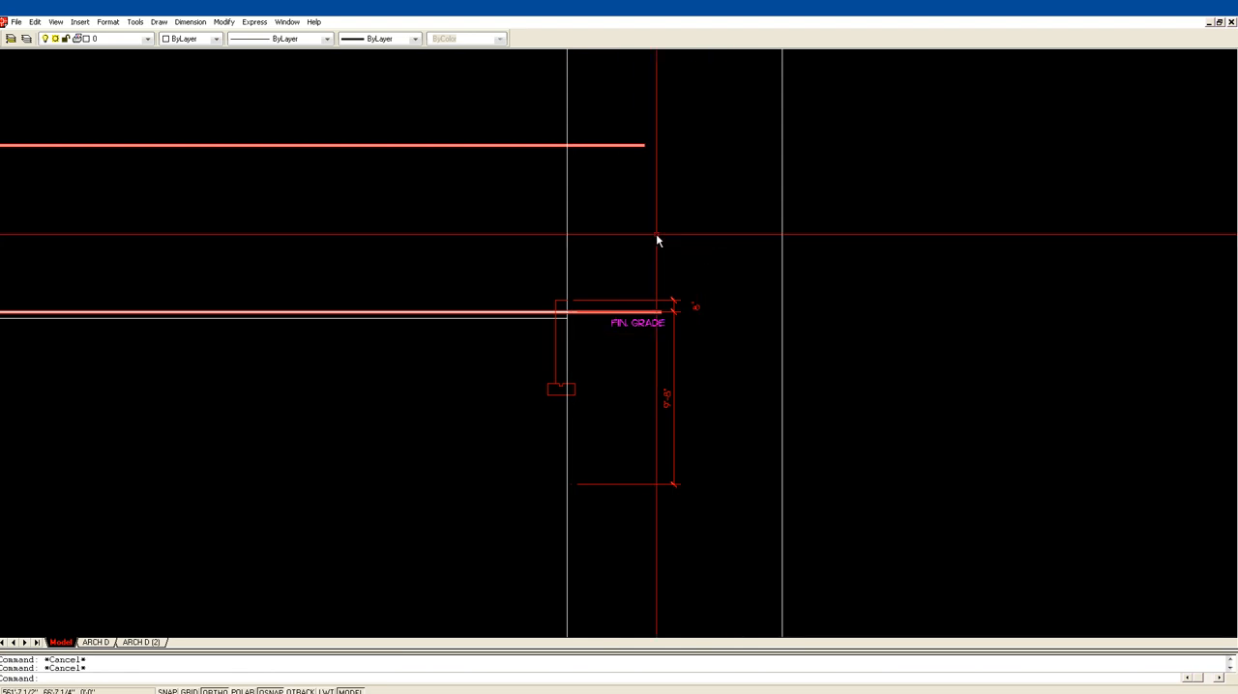
Step: Stretch the 9'-8" dimension's lower point up to the top of the short pier's footing
{"action": "scroll", "coordinate": [665, 237], "scroll_direction": "down", "scroll_amount": 1}
{"action": "middle_click_drag", "start_coordinate": [669, 236], "coordinate": [698, 232]}
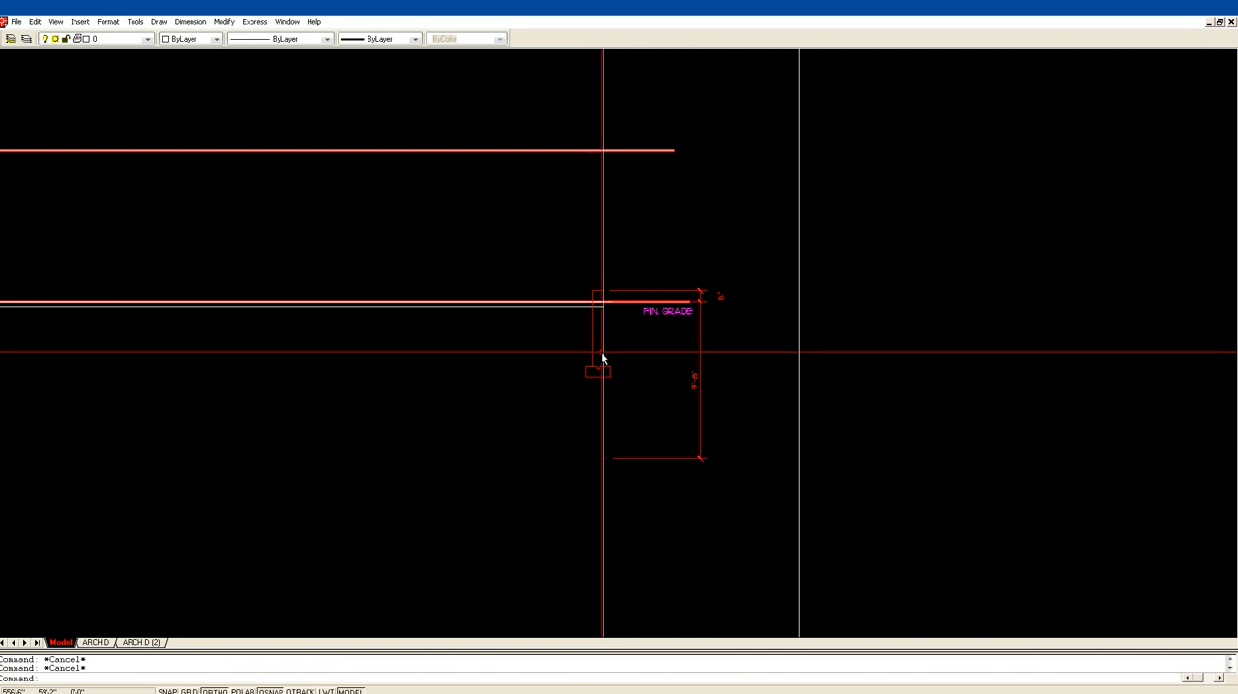
{"action": "left_click", "coordinate": [737, 484]}
{"action": "left_click", "coordinate": [688, 451]}
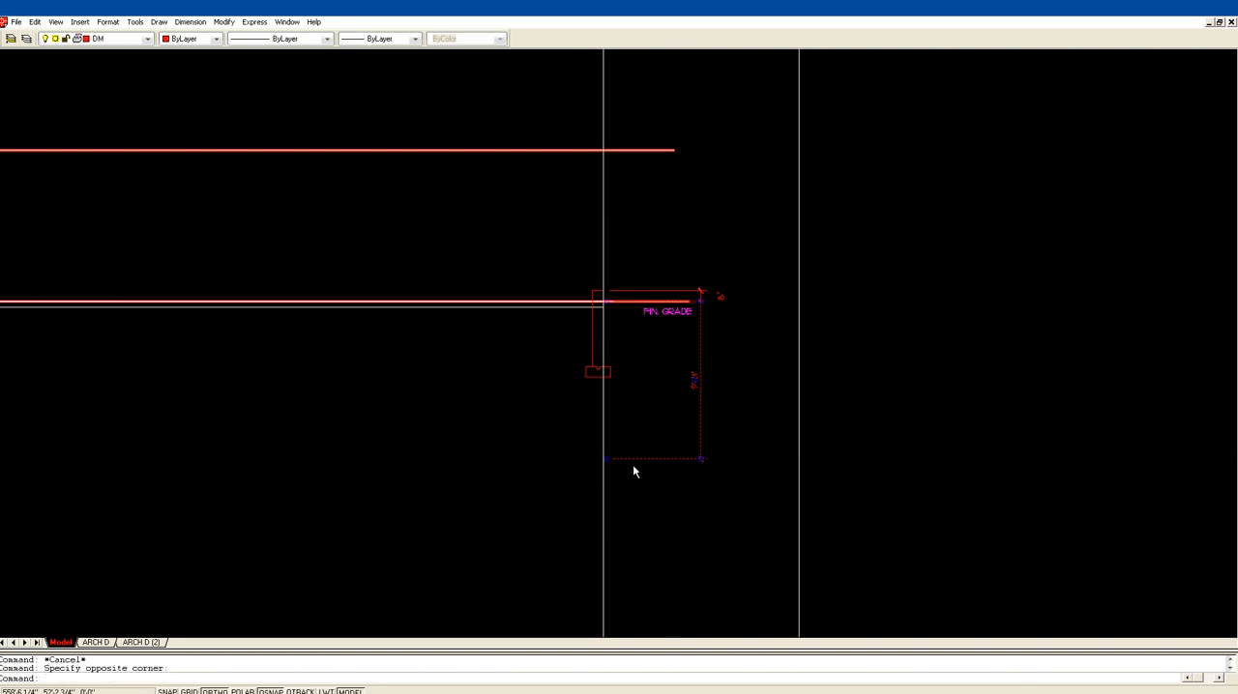
{"action": "left_click", "coordinate": [607, 459]}
{"action": "key", "text": "Escape"}
{"action": "key", "text": "Escape"}
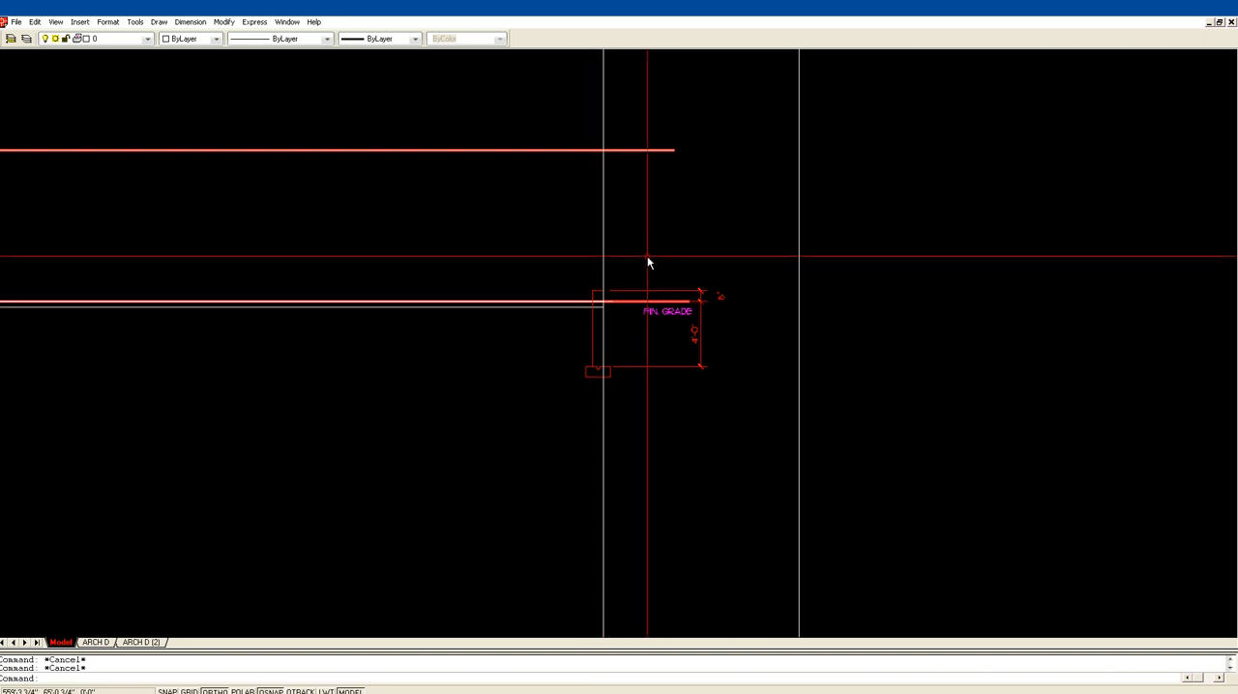
Step: Stretch the upper grade line's right end down to the lower grade line at the second construction line
{"action": "left_click", "coordinate": [658, 180]}
{"action": "left_click", "coordinate": [629, 138]}
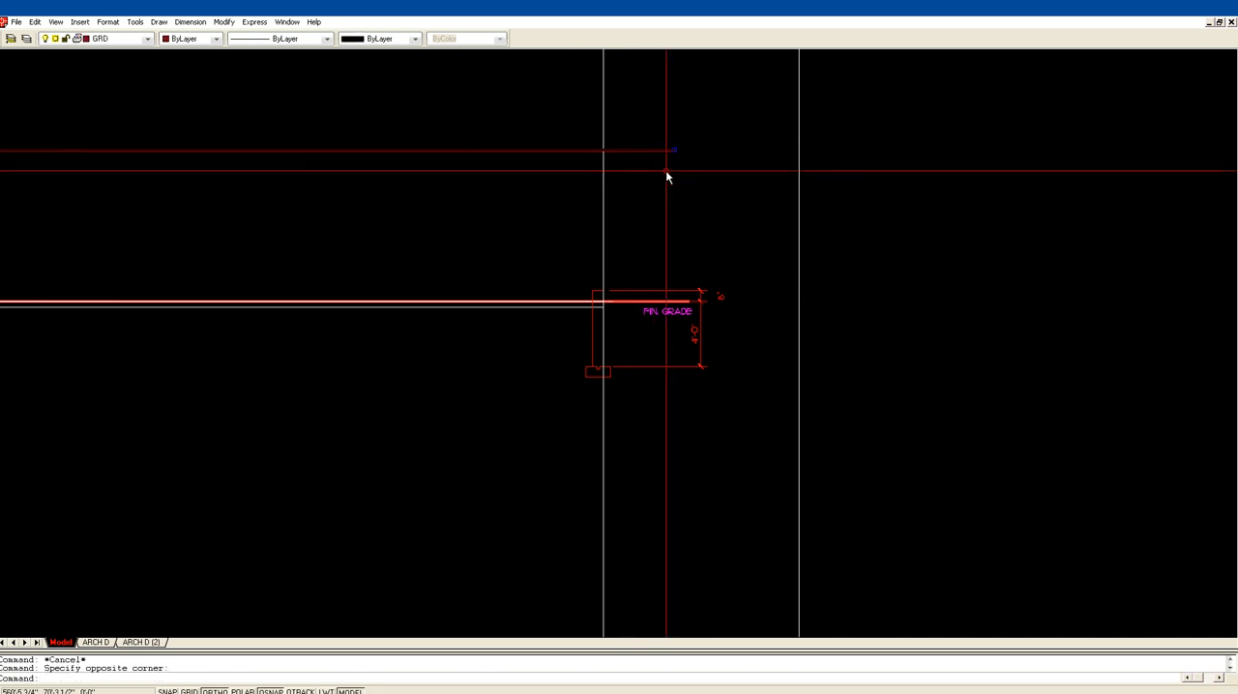
{"action": "left_click", "coordinate": [673, 151]}
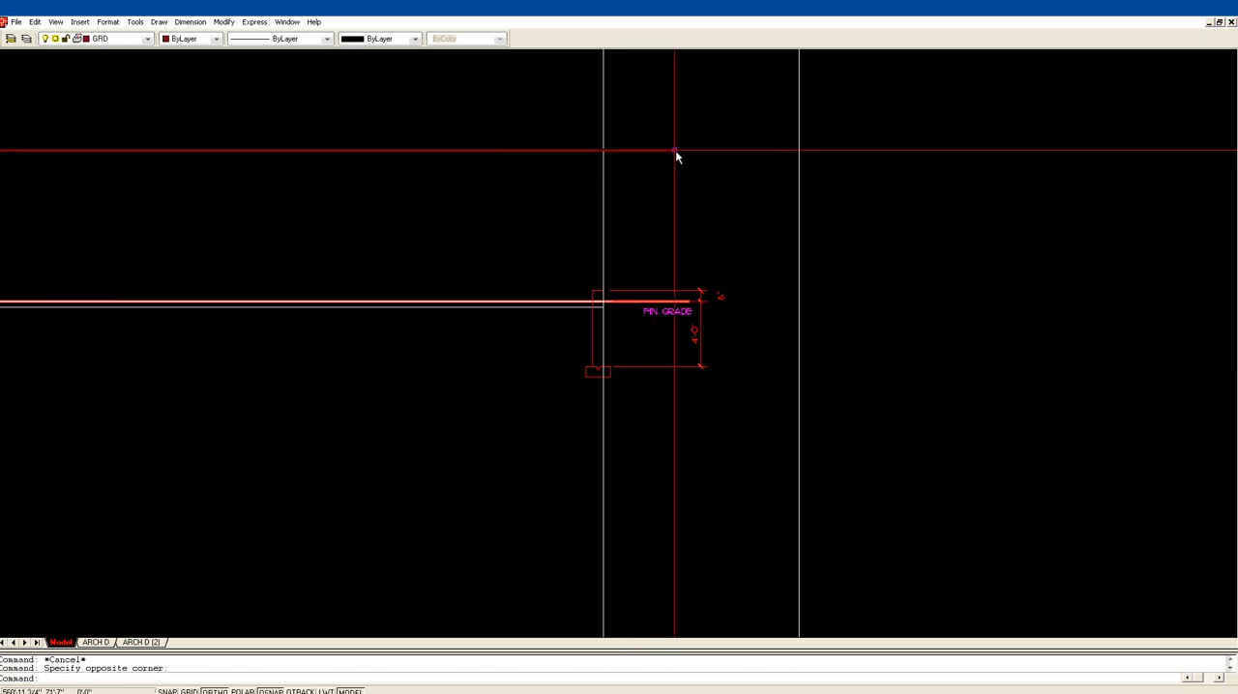
{"action": "left_click", "coordinate": [601, 300]}
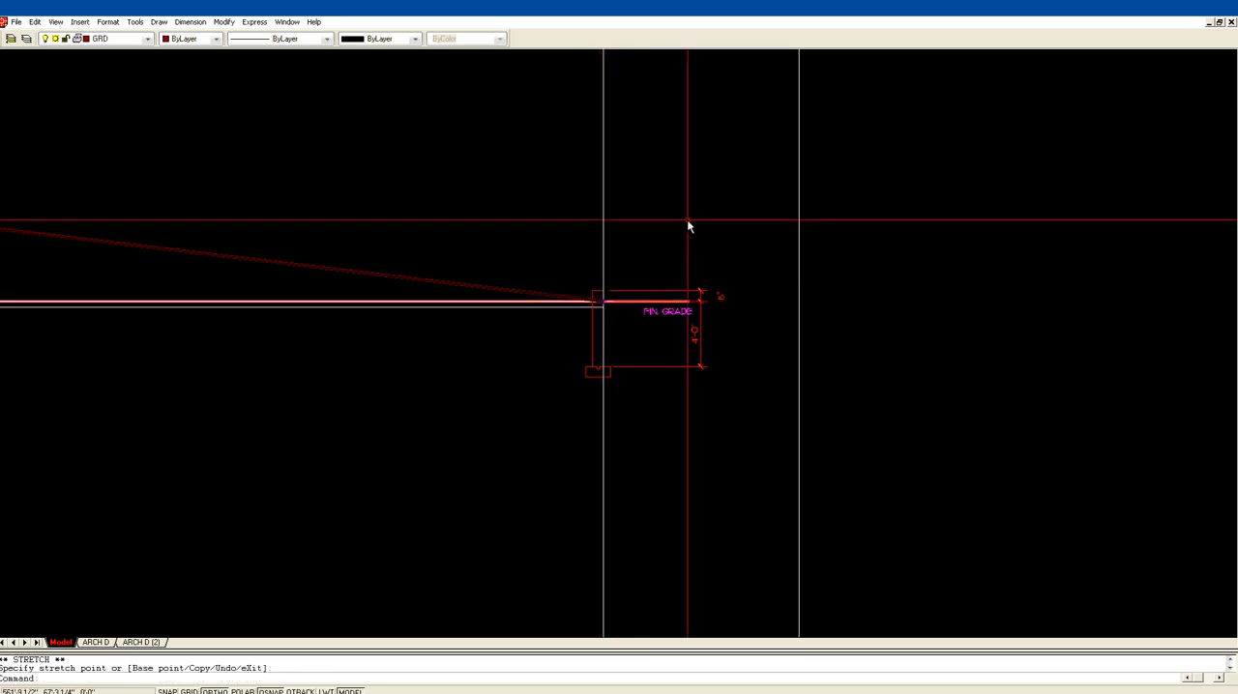
{"action": "left_click", "coordinate": [687, 220]}
Step: Try to fillet the sloped grade line with the lower grade line
{"action": "type", "text": "f"}
{"action": "key", "text": "Return"}
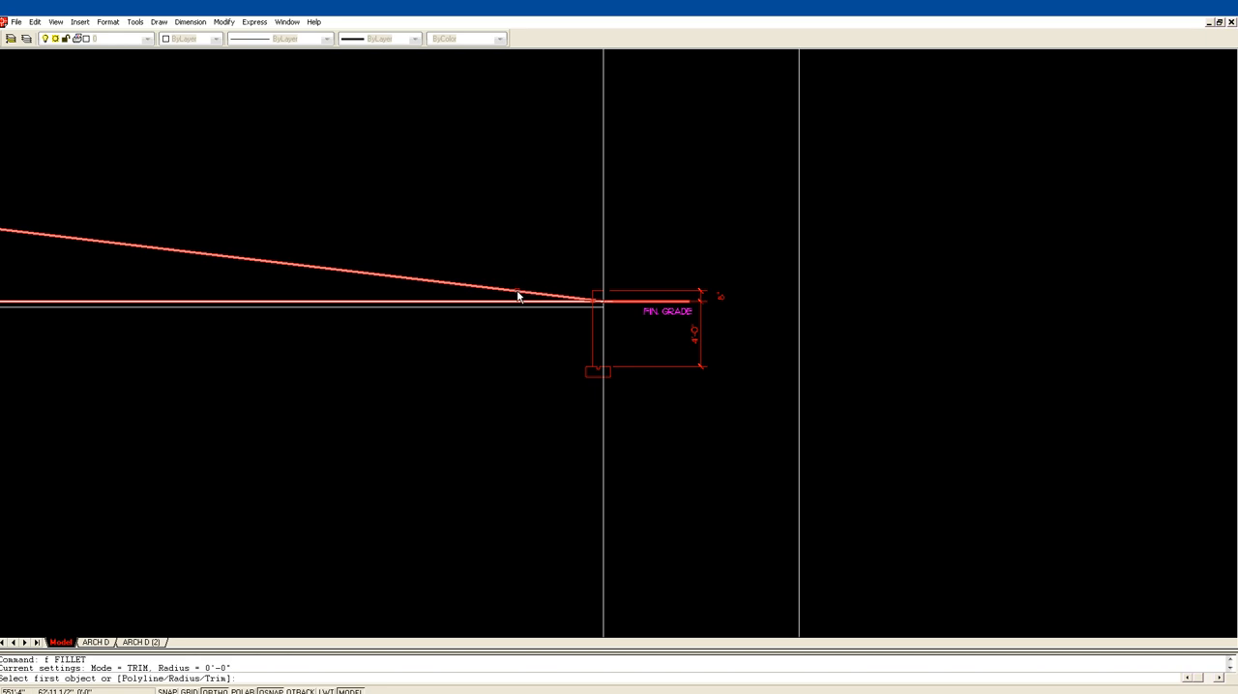
{"action": "left_click", "coordinate": [518, 296]}
{"action": "left_click", "coordinate": [632, 301]}
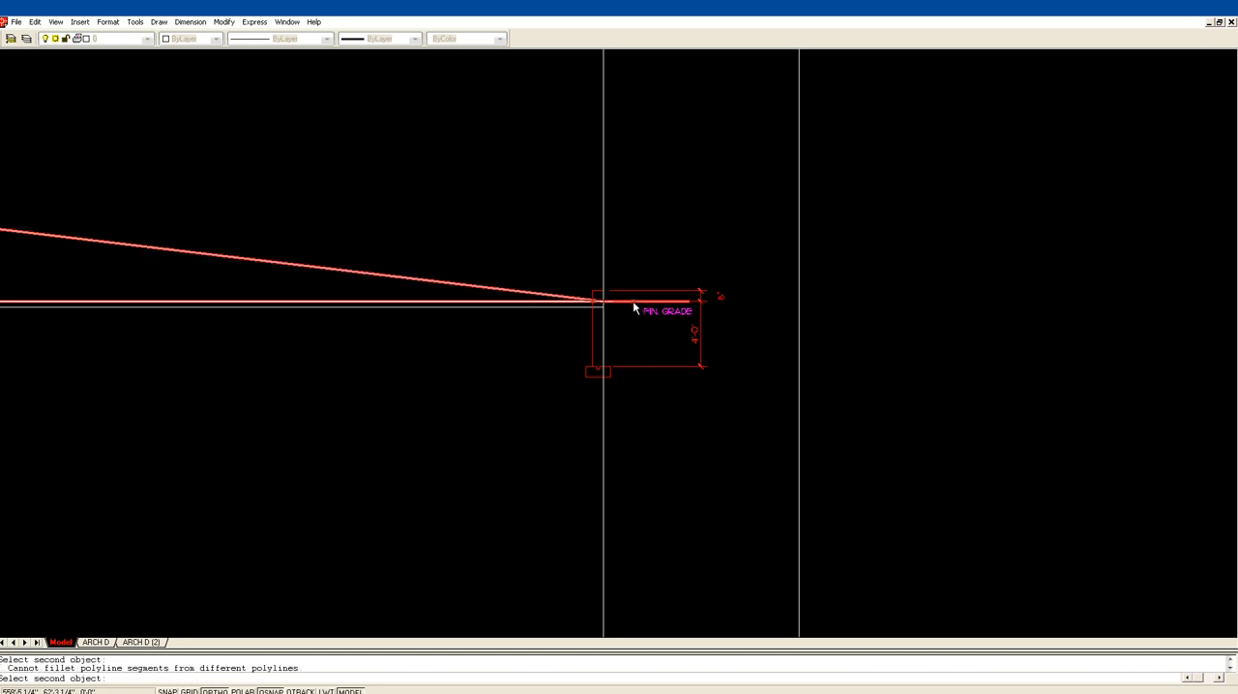
{"action": "left_click", "coordinate": [590, 245]}
{"action": "key", "text": "Escape"}
Step: Trim away the lower grade line left of the short pier, using the sloped grade line as cutting edge
{"action": "key", "text": "Return"}
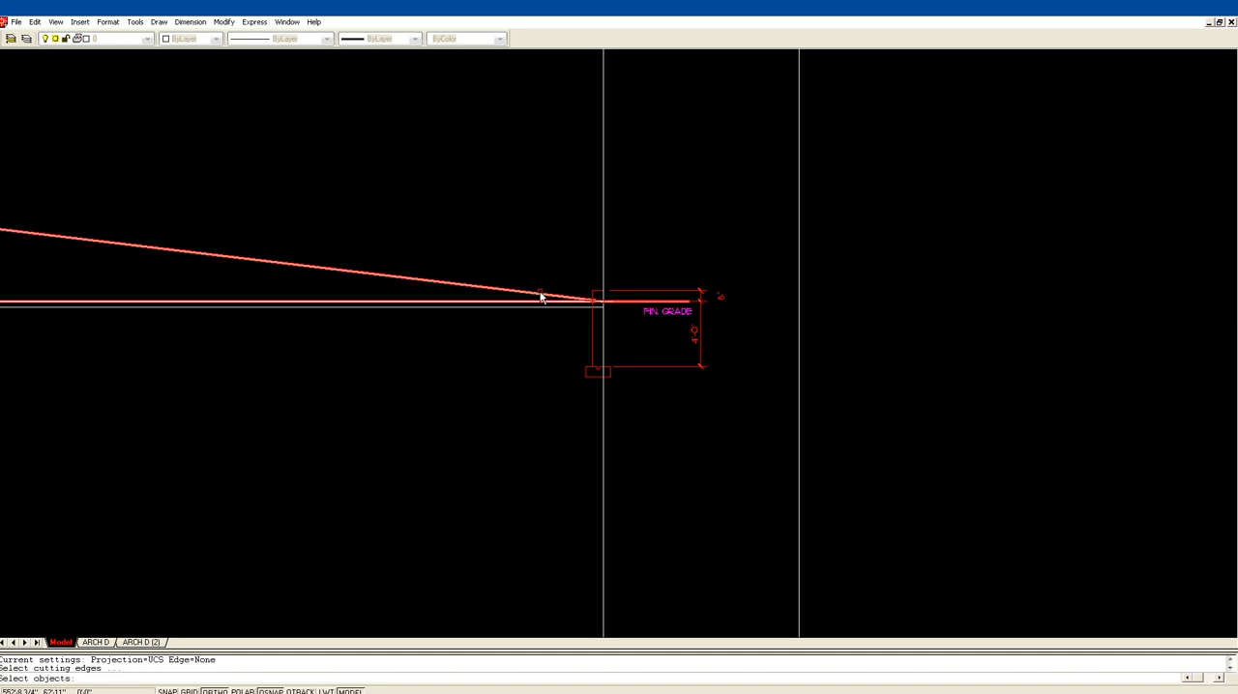
{"action": "left_click", "coordinate": [542, 297]}
{"action": "key", "text": "Return"}
{"action": "left_click", "coordinate": [544, 303]}
{"action": "key", "text": "Return"}
{"action": "scroll", "coordinate": [647, 233], "scroll_direction": "down", "scroll_amount": 1}
{"action": "middle_click_drag", "start_coordinate": [173, 221], "coordinate": [466, 221]}
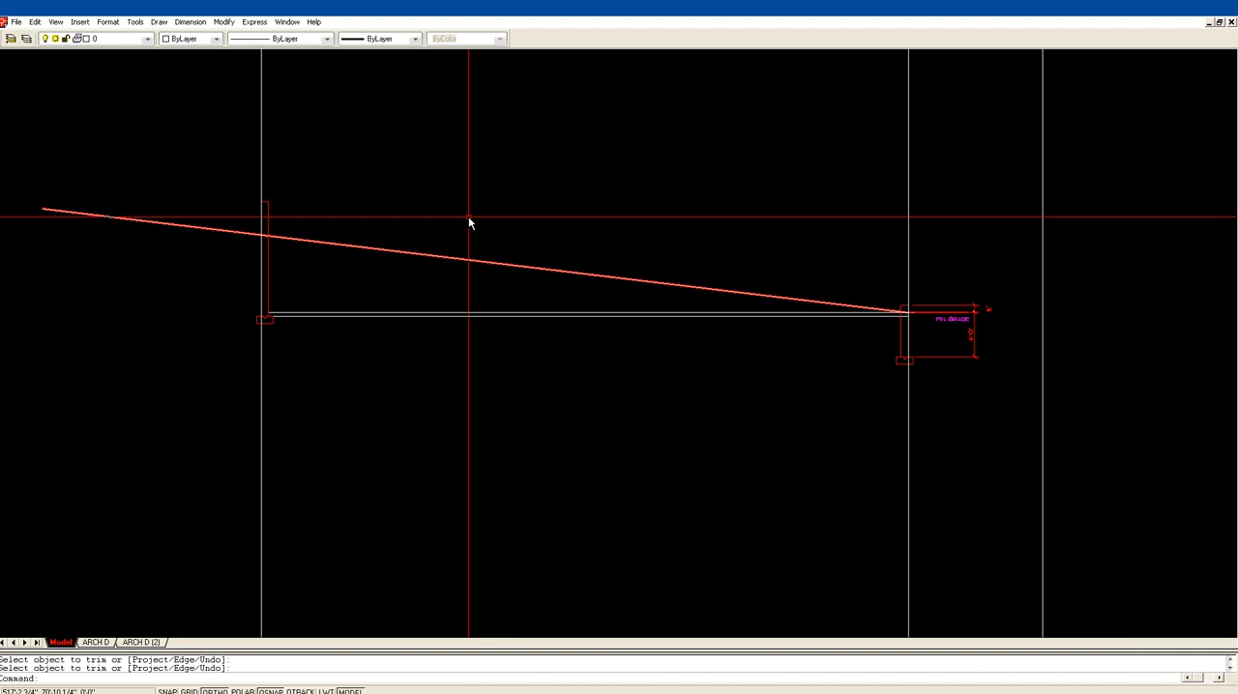
Step: Undo the trim and the stretches of the upper grade line and the vertical dimension
{"action": "type", "text": "u"}
{"action": "key", "text": "Return"}
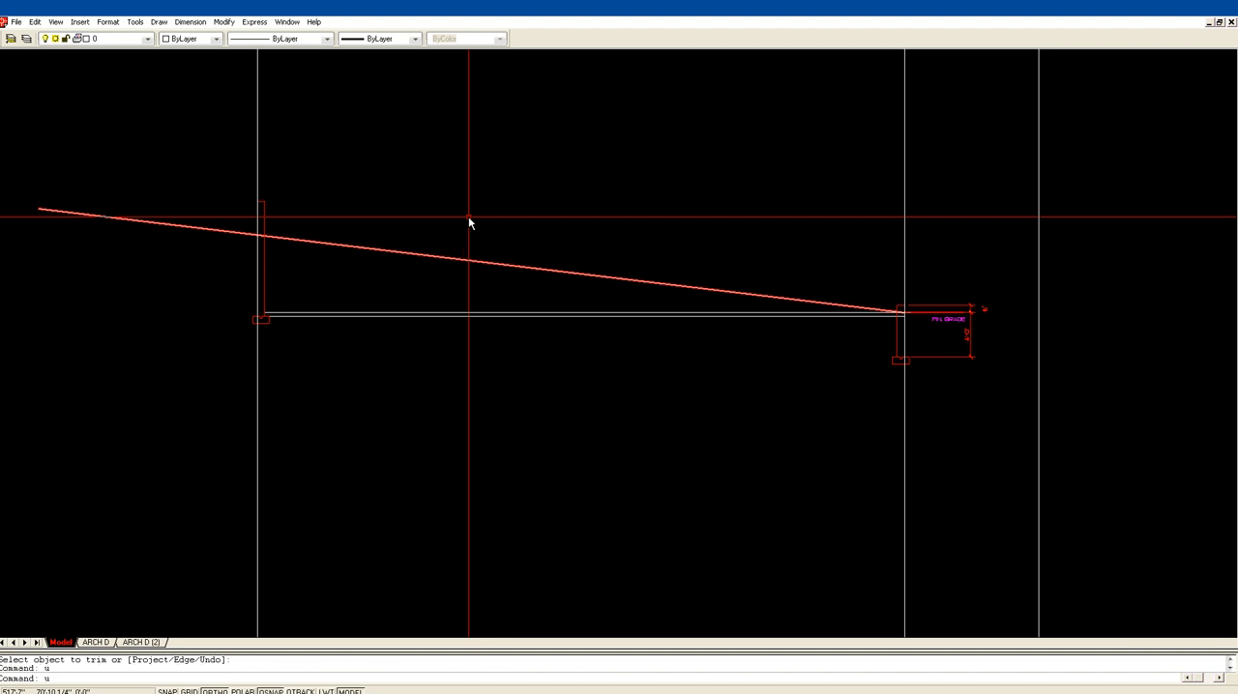
{"action": "type", "text": "u"}
{"action": "key", "text": "Return"}
{"action": "type", "text": "u"}
{"action": "key", "text": "Return"}
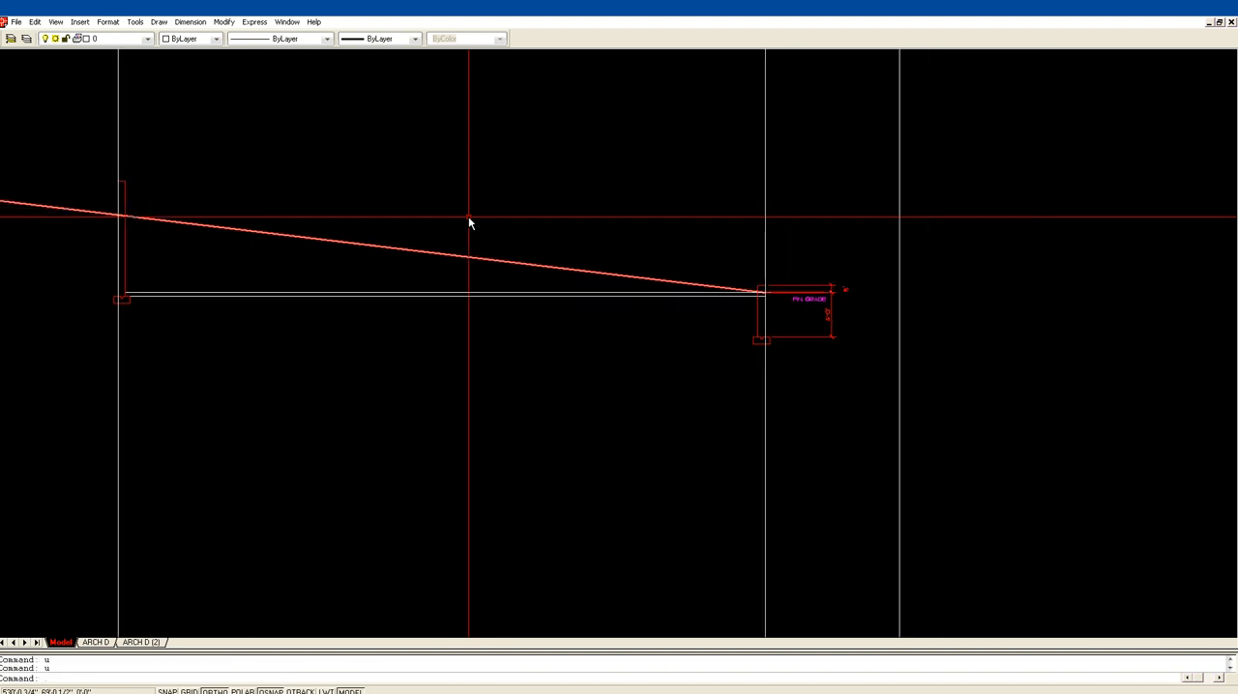
{"action": "type", "text": "u"}
{"action": "key", "text": "Return"}
{"action": "key", "text": "Return"}
{"action": "key", "text": "Return"}
{"action": "key", "text": "Return"}
{"action": "key", "text": "Return"}
{"action": "key", "text": "Return"}
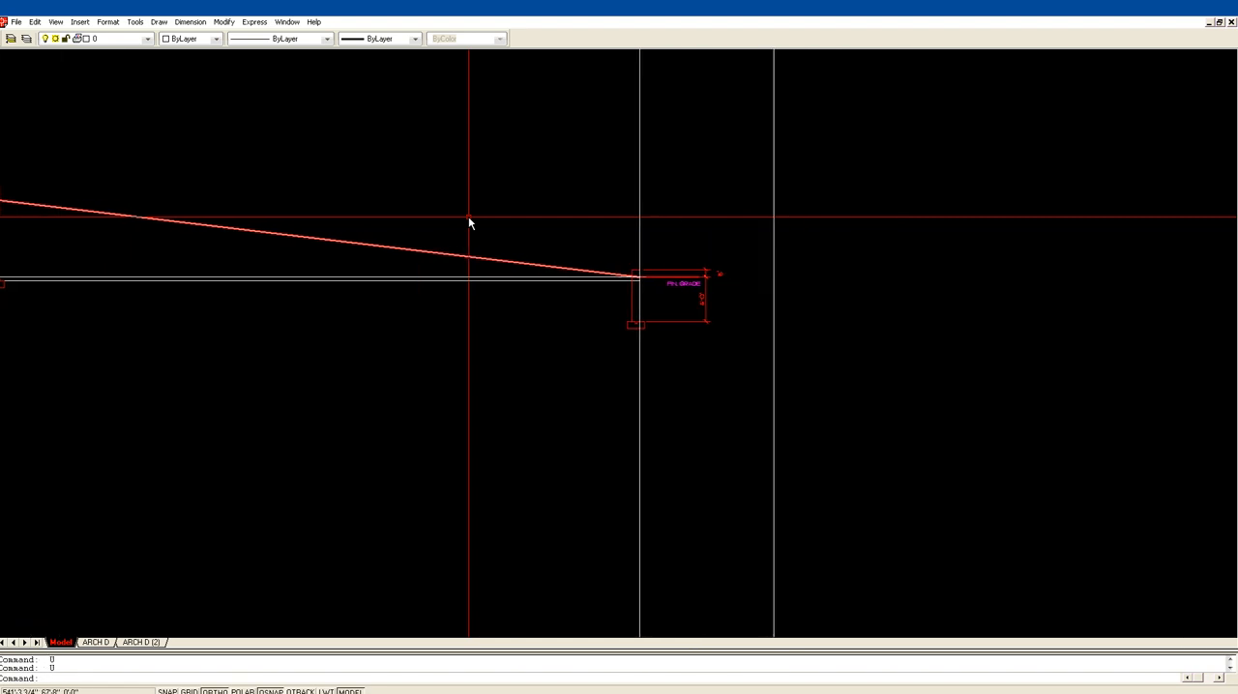
{"action": "key", "text": "ctrl+z"}
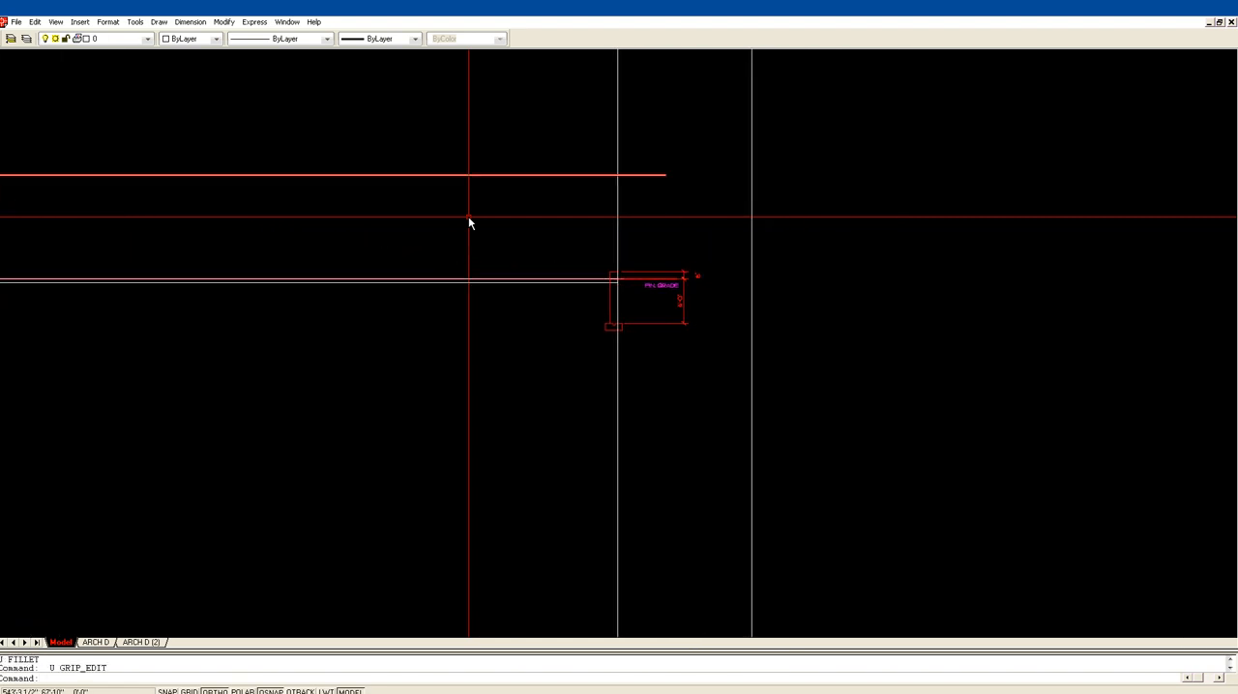
{"action": "scroll", "coordinate": [516, 204], "scroll_direction": "down", "scroll_amount": 8}
{"action": "middle_click_drag", "start_coordinate": [523, 211], "coordinate": [675, 228]}
{"action": "scroll", "coordinate": [674, 228], "scroll_direction": "up", "scroll_amount": 1}
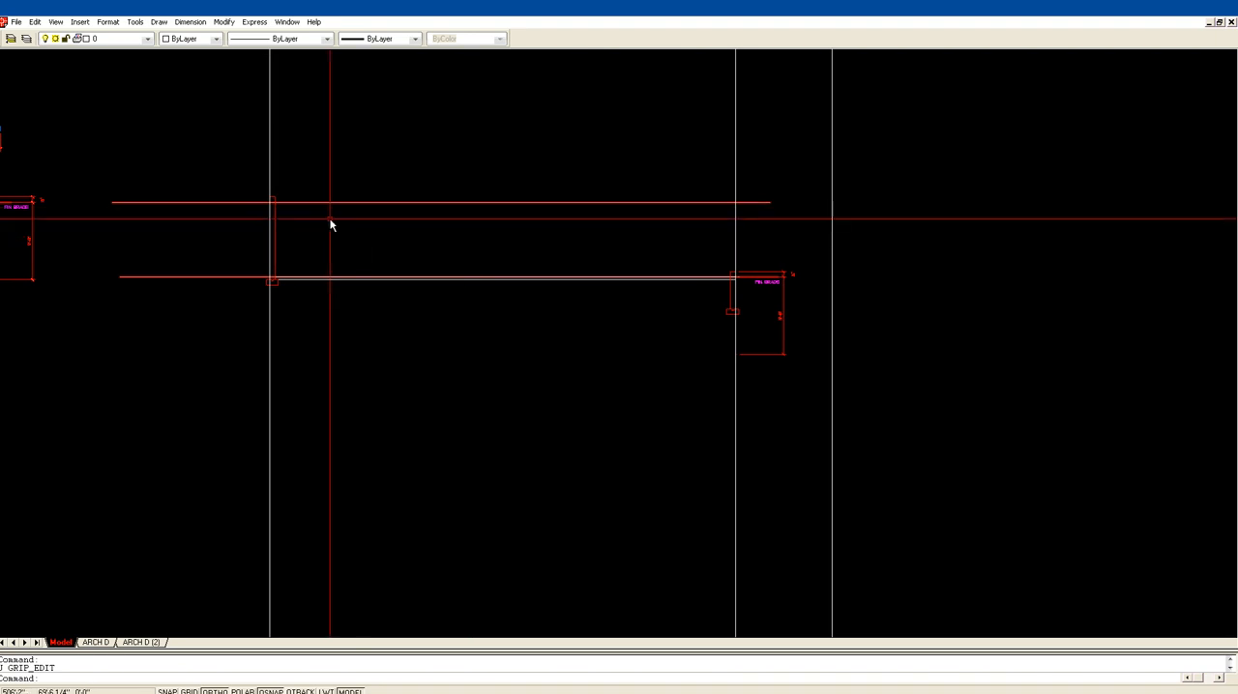
{"action": "left_click", "coordinate": [592, 226]}
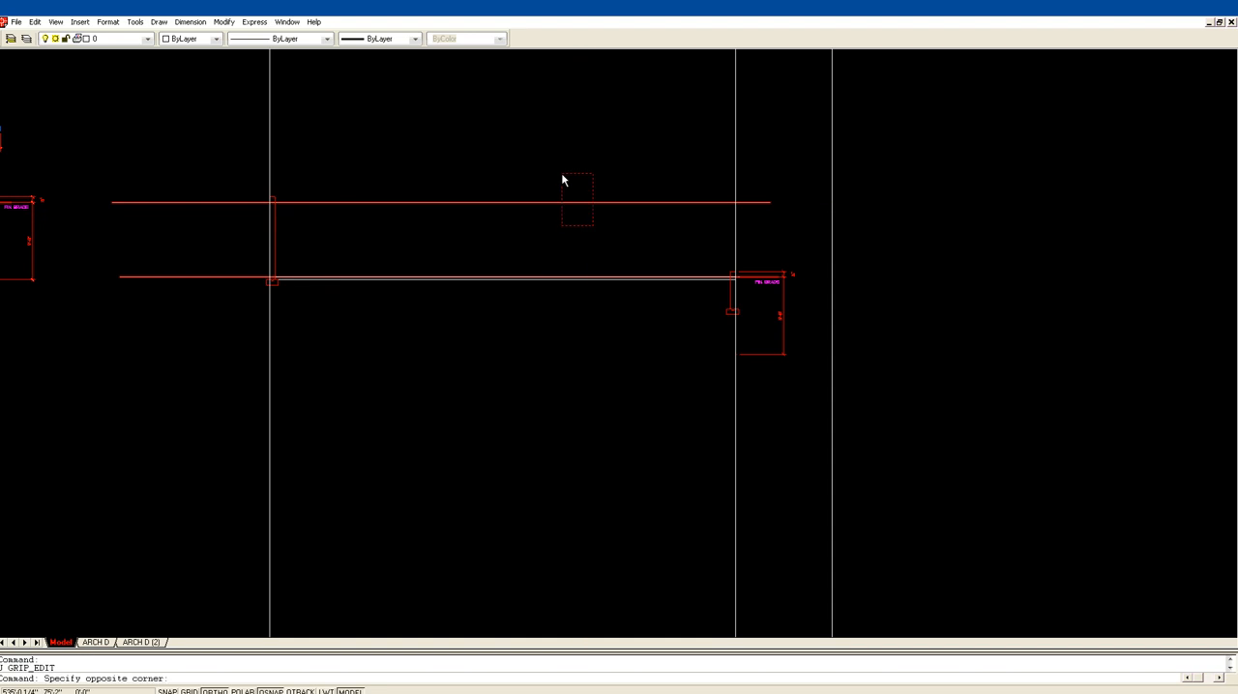
{"action": "left_click", "coordinate": [571, 174]}
{"action": "key", "text": "Escape"}
{"action": "key", "text": "Escape"}
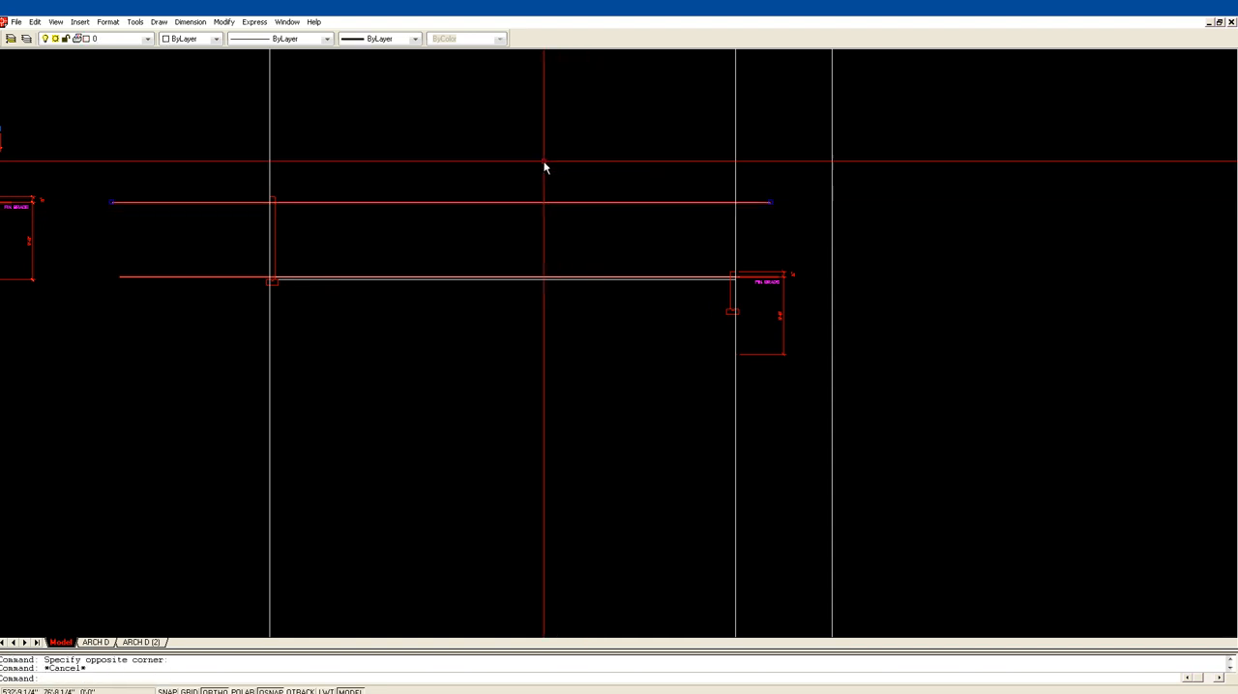
{"action": "type", "text": "tr"}
{"action": "key", "text": "Return"}
{"action": "key", "text": "Escape"}
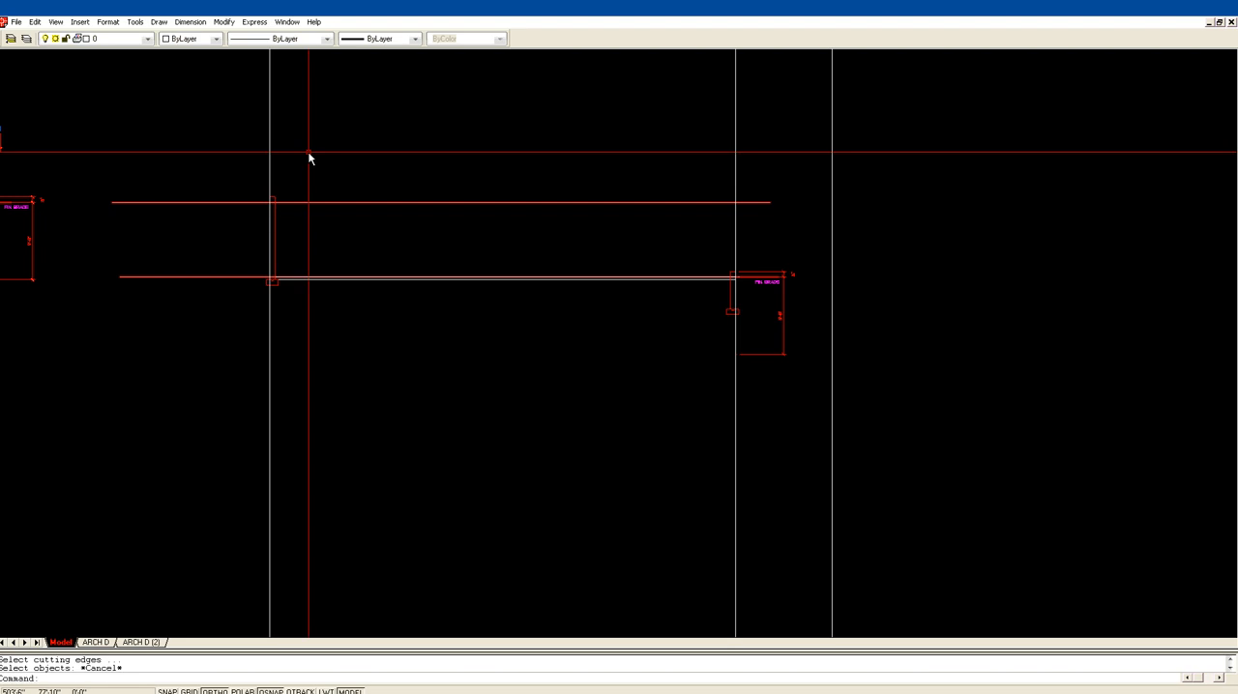
Step: Copy the upper grade line straight down to between the upper and lower grade lines
{"action": "type", "text": "cp"}
{"action": "key", "text": "Return"}
{"action": "left_click", "coordinate": [351, 202]}
{"action": "key", "text": "Return"}
{"action": "left_click", "coordinate": [339, 227]}
{"action": "left_click", "coordinate": [360, 228]}
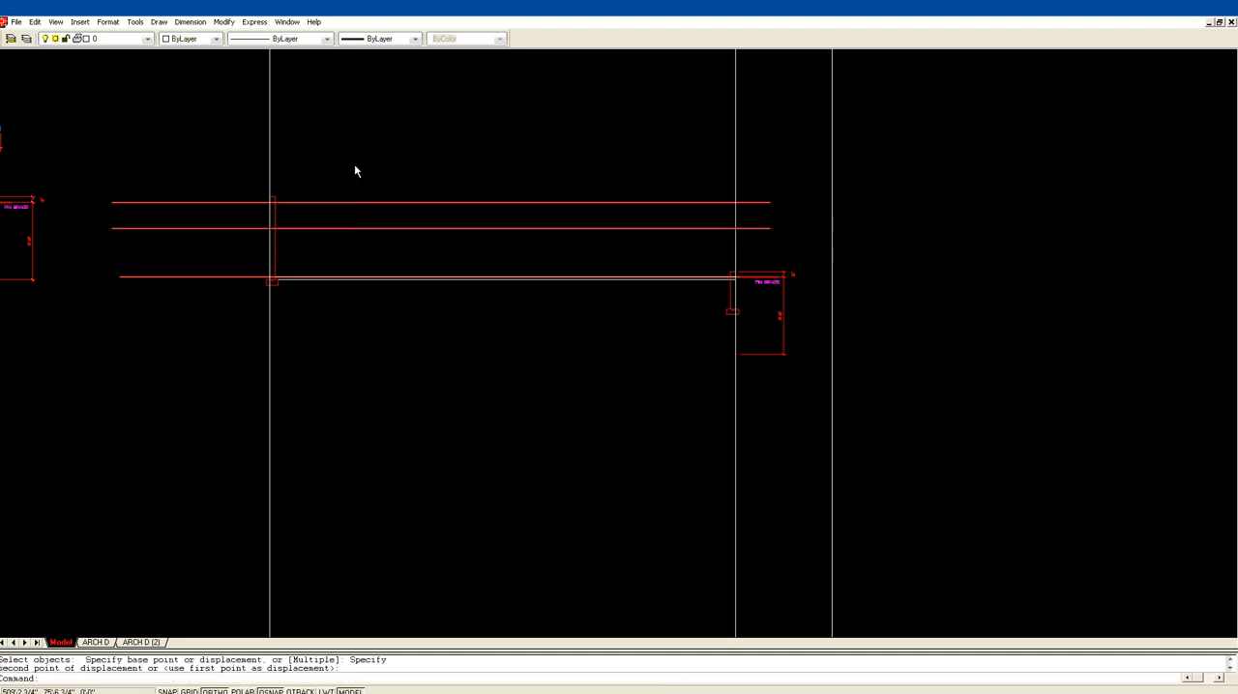
Step: Move the copied grade line's left end to where the upper grade line crosses the first construction line
{"action": "type", "text": "a"}
{"action": "key", "text": "Return"}
{"action": "left_click", "coordinate": [196, 240]}
{"action": "left_click", "coordinate": [116, 226]}
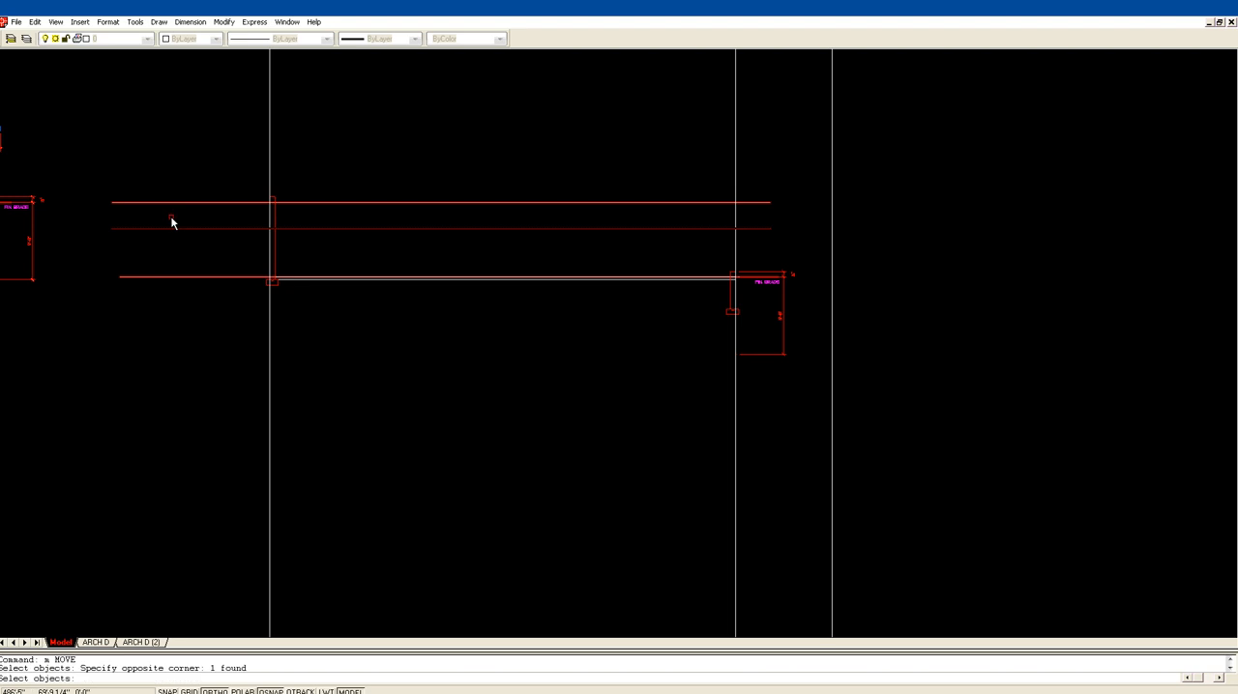
{"action": "key", "text": "Return"}
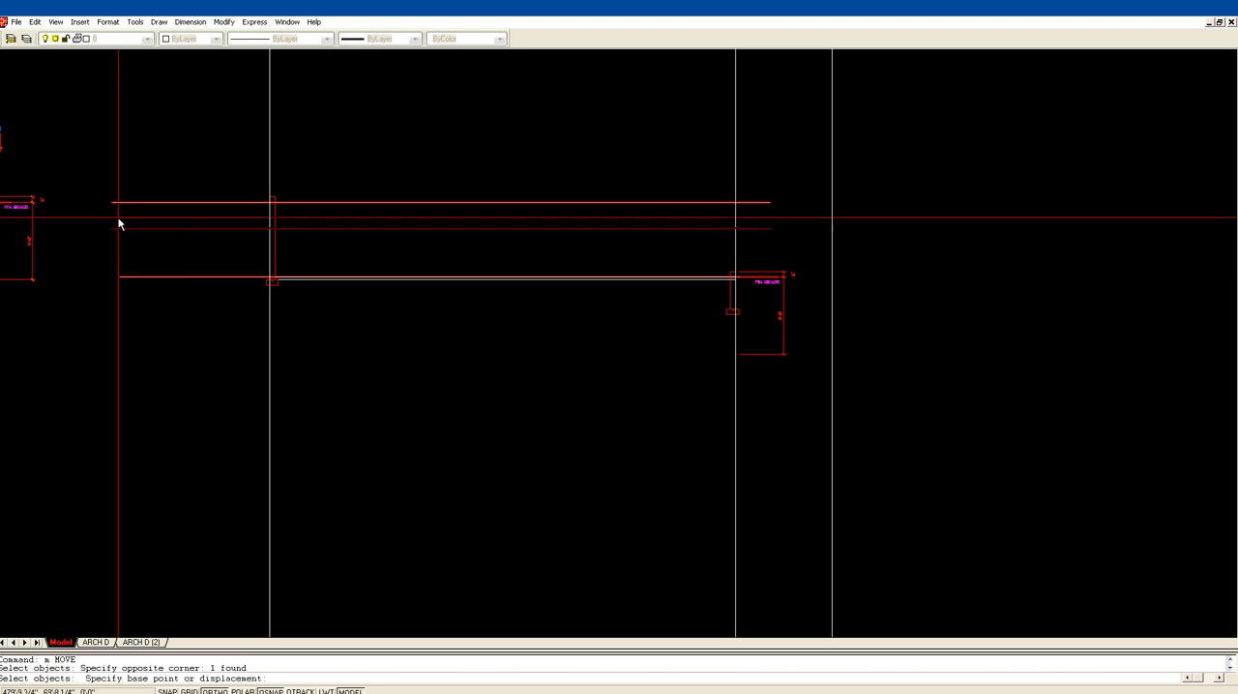
{"action": "left_click", "coordinate": [114, 229]}
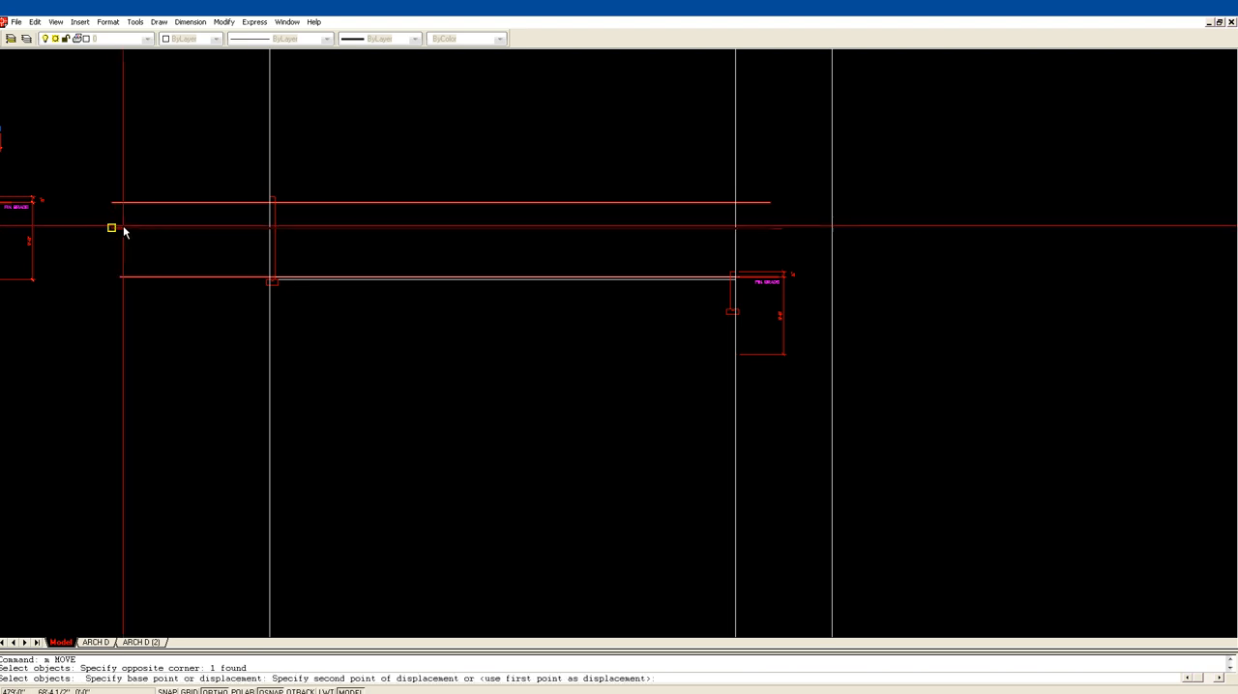
{"action": "left_click", "coordinate": [269, 203]}
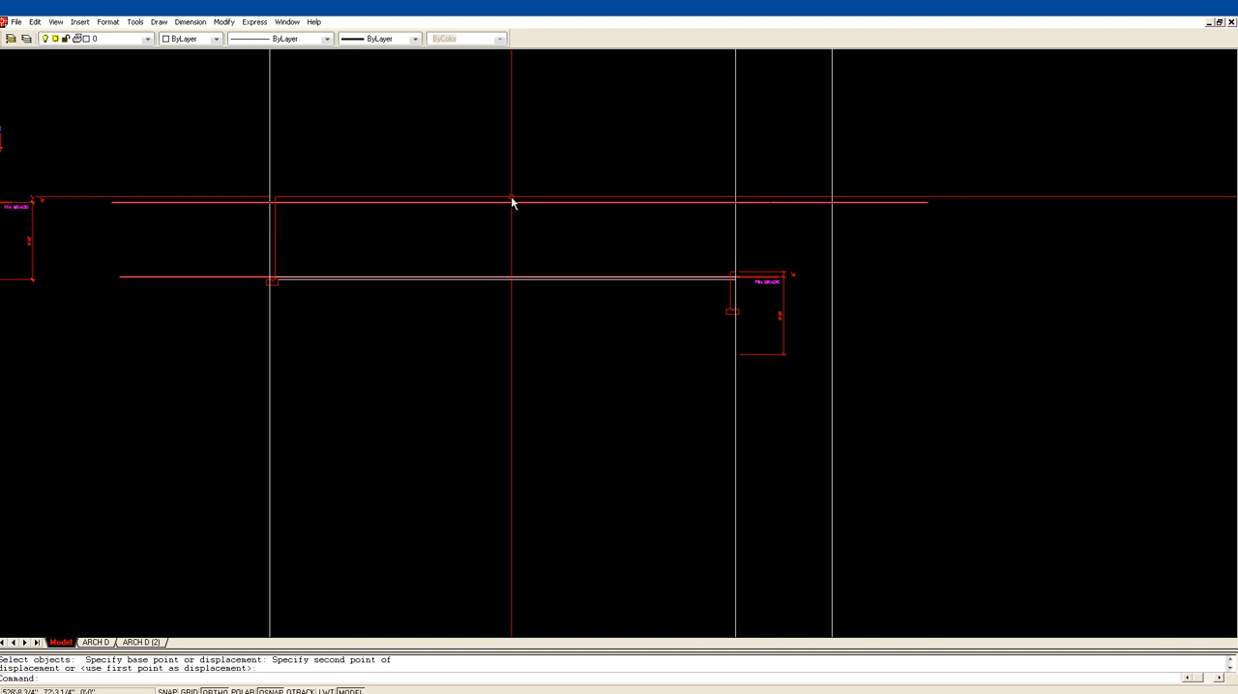
Step: Stretch the copied line's right end to where the lower grade line crosses the second construction line, forming the slope
{"action": "left_click", "coordinate": [895, 203]}
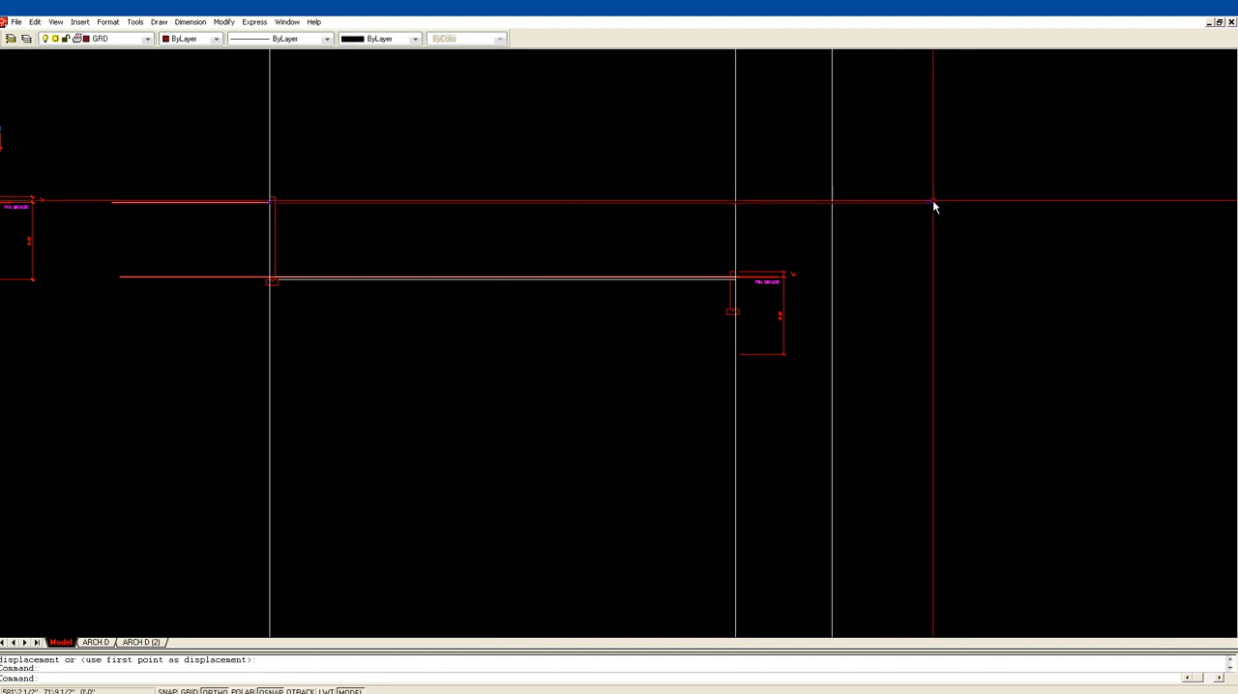
{"action": "left_click", "coordinate": [928, 204]}
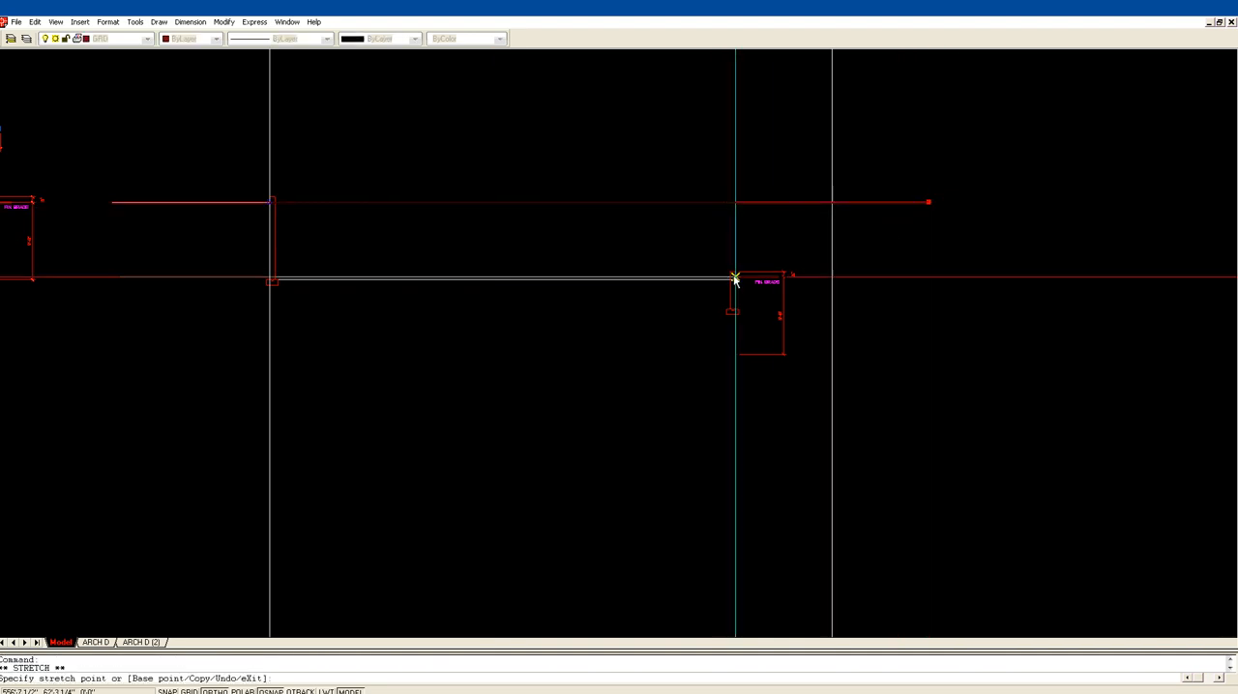
{"action": "left_click", "coordinate": [770, 263]}
{"action": "key", "text": "Escape"}
{"action": "key", "text": "Escape"}
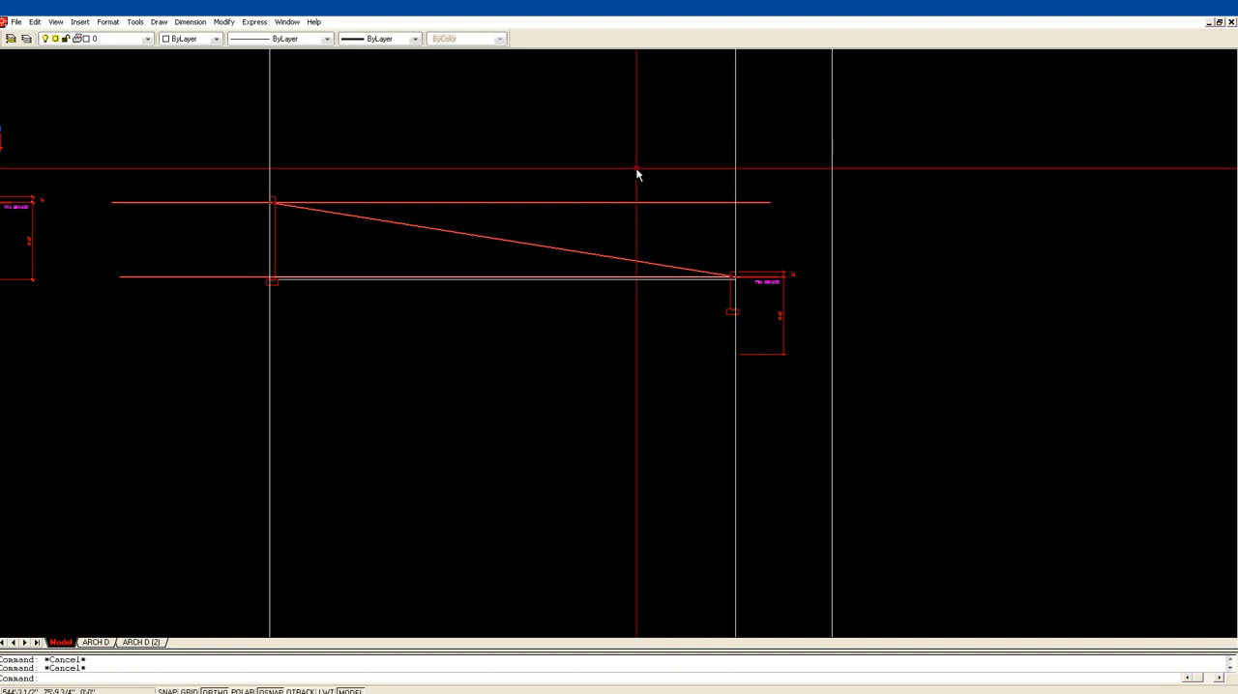
Step: Trim the upper grade line past the slope's start and the lower grade line before the slope's end, using the slope as cutting edge
{"action": "type", "text": "tr"}
{"action": "key", "text": "Return"}
{"action": "left_click", "coordinate": [528, 244]}
{"action": "key", "text": "Return"}
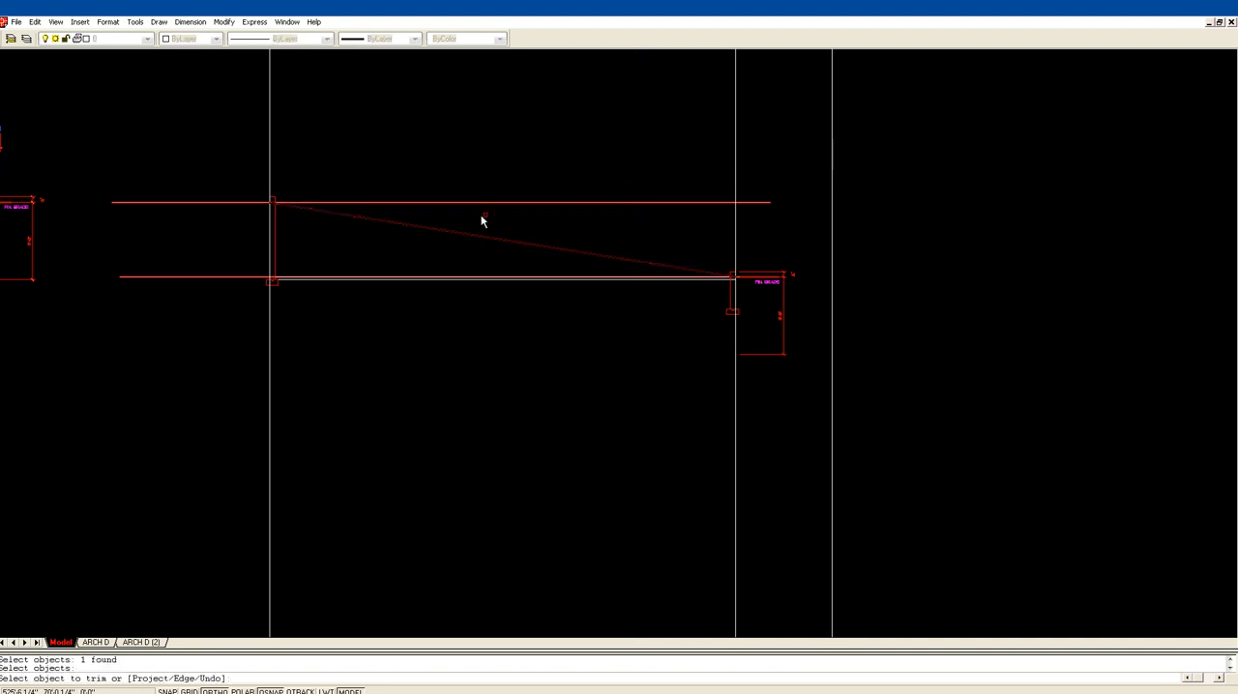
{"action": "left_click", "coordinate": [456, 202]}
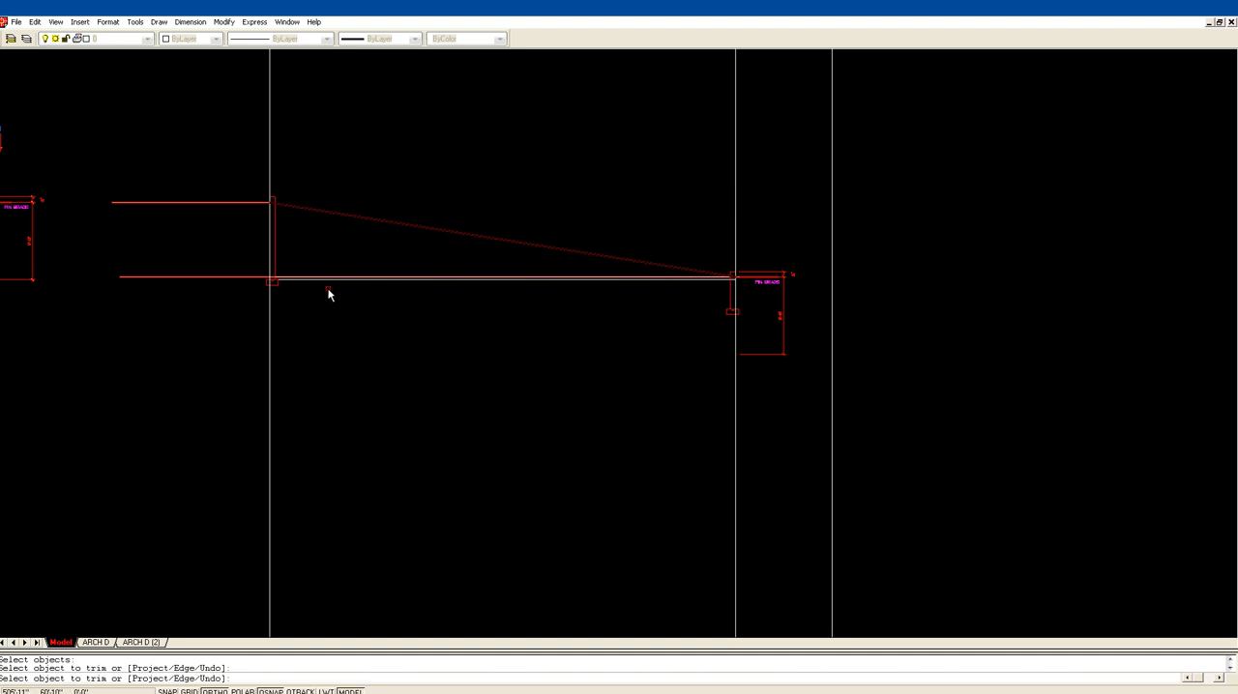
{"action": "left_click", "coordinate": [245, 280]}
{"action": "key", "text": "Return"}
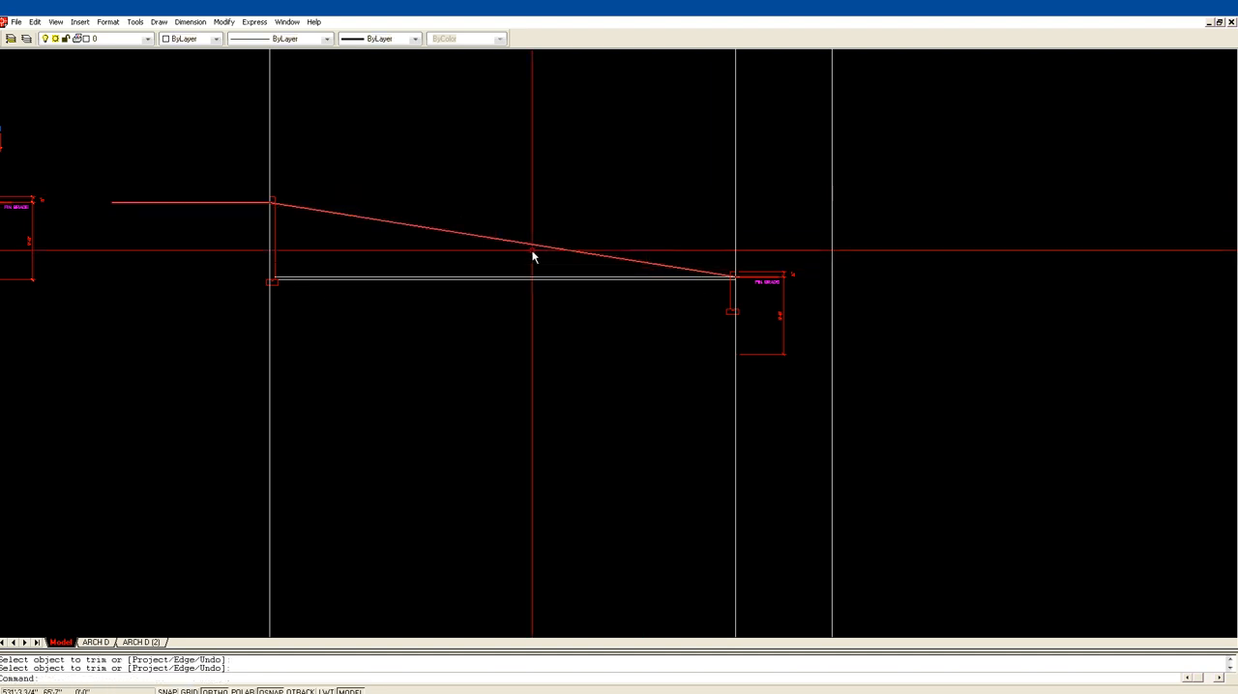
Step: Shorten the upper grade line by stretching its outer end in toward the first construction line
{"action": "left_click", "coordinate": [222, 243]}
{"action": "left_click", "coordinate": [191, 186]}
{"action": "left_click", "coordinate": [111, 203]}
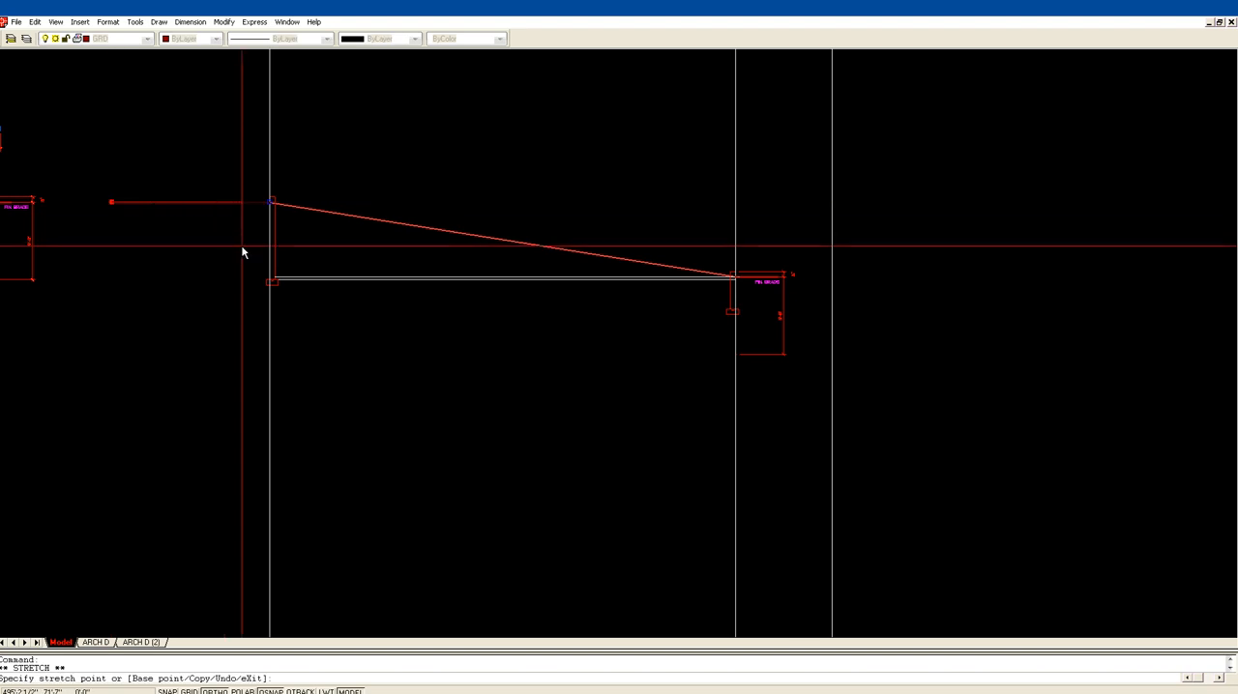
{"action": "left_click", "coordinate": [216, 240]}
{"action": "key", "text": "Escape"}
{"action": "key", "text": "Escape"}
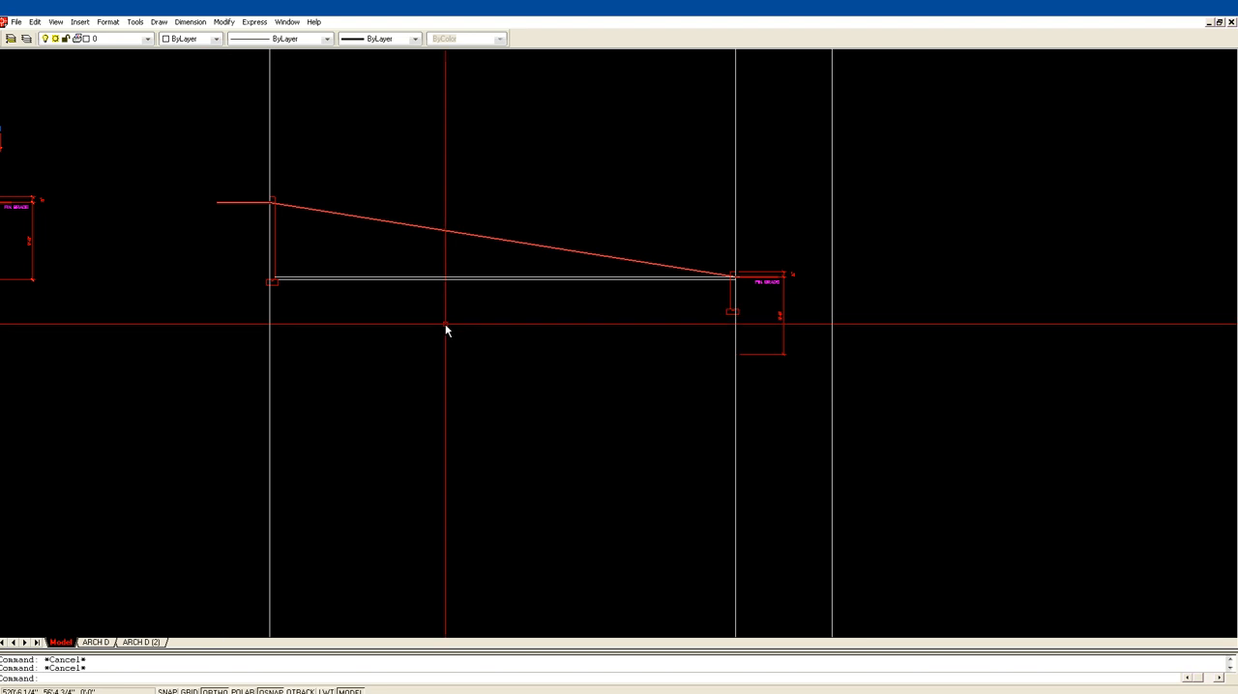
Step: Draw a horizontal line from the top of the tall foundation wall to the second construction line
{"action": "middle_click_drag", "start_coordinate": [211, 291], "coordinate": [437, 305]}
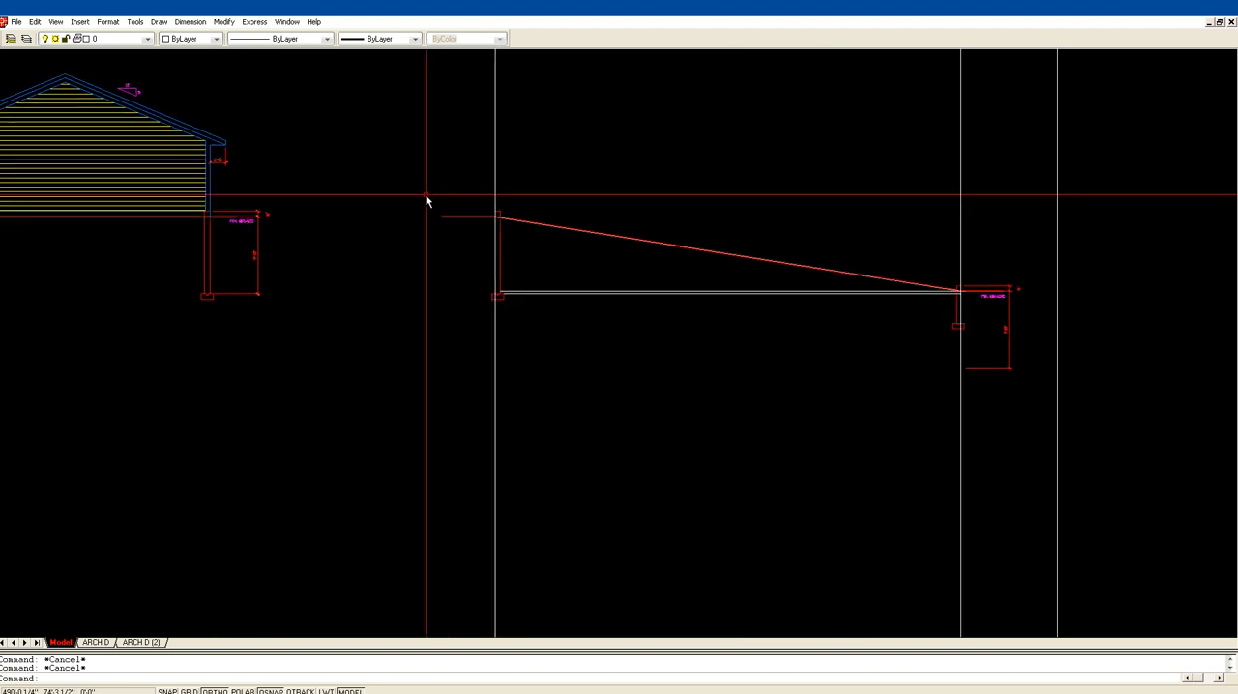
{"action": "type", "text": "l"}
{"action": "key", "text": "Return"}
{"action": "left_click", "coordinate": [497, 212]}
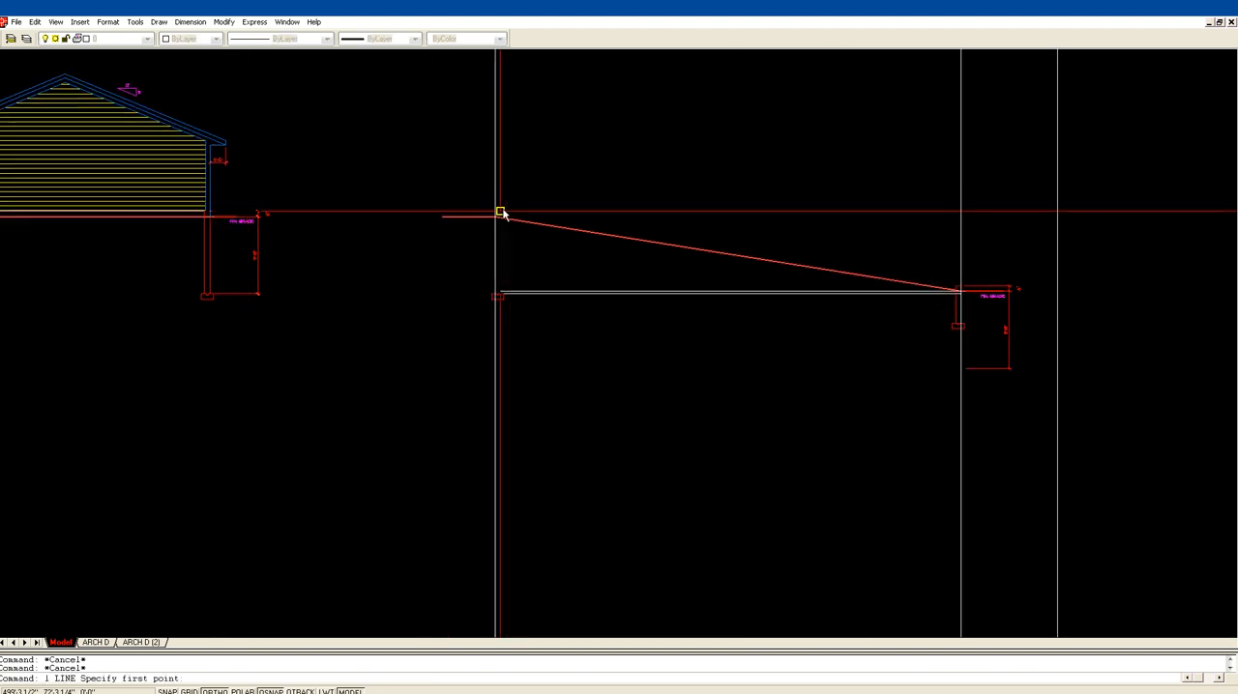
{"action": "left_click", "coordinate": [959, 209]}
{"action": "key", "text": "Return"}
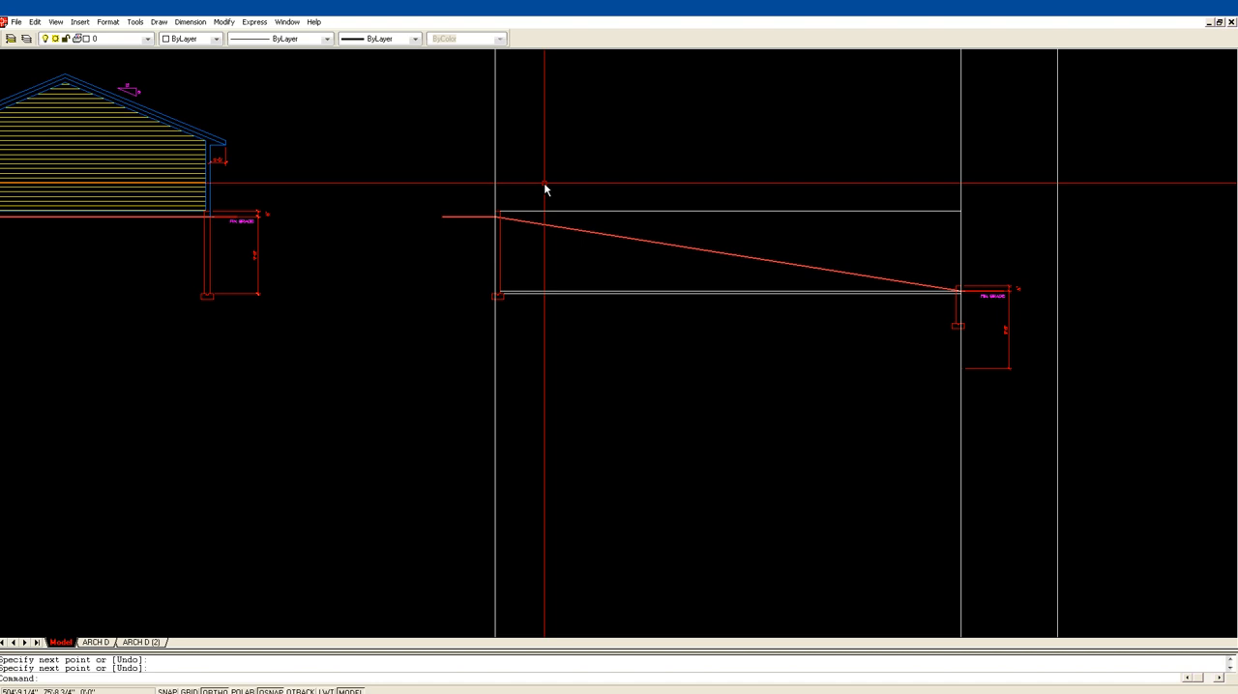
Step: Offset the top-of-foundation line 10" upward
{"action": "type", "text": "of"}
{"action": "key", "text": "Return"}
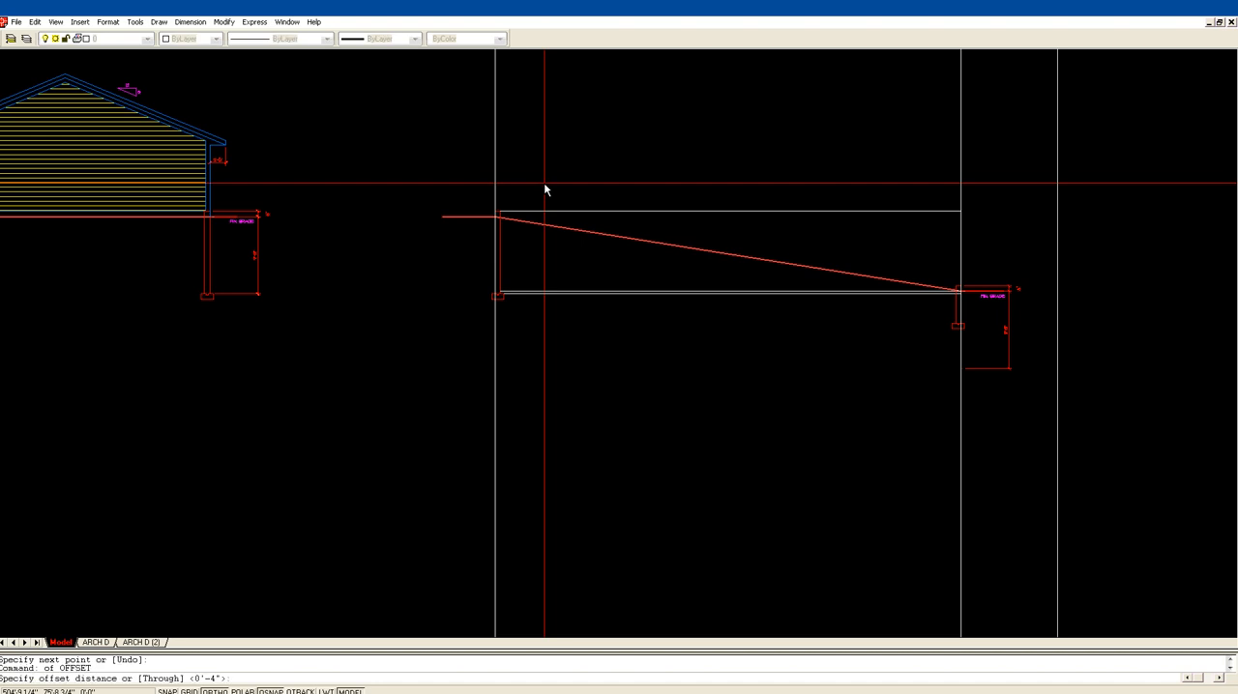
{"action": "type", "text": "10"}
{"action": "key", "text": "Return"}
{"action": "left_click", "coordinate": [585, 210]}
{"action": "left_click", "coordinate": [580, 194]}
{"action": "key", "text": "Return"}
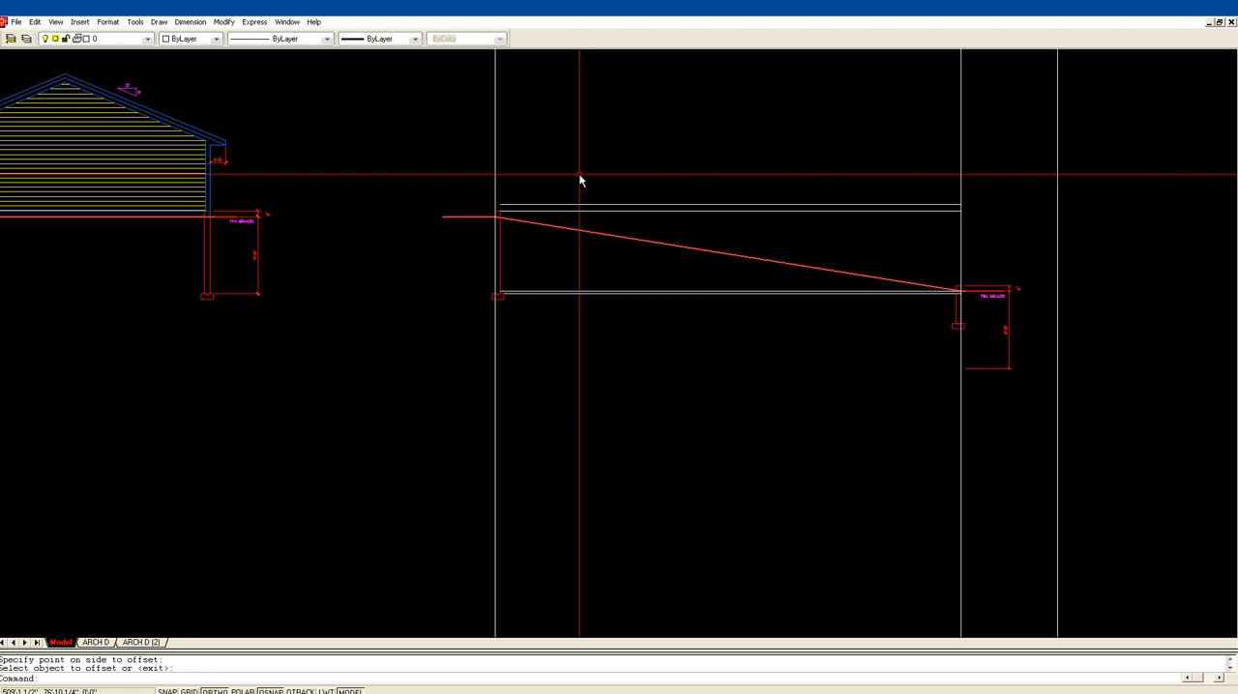
Step: Offset the new upper horizontal line 8' upward
{"action": "type", "text": "of"}
{"action": "key", "text": "Return"}
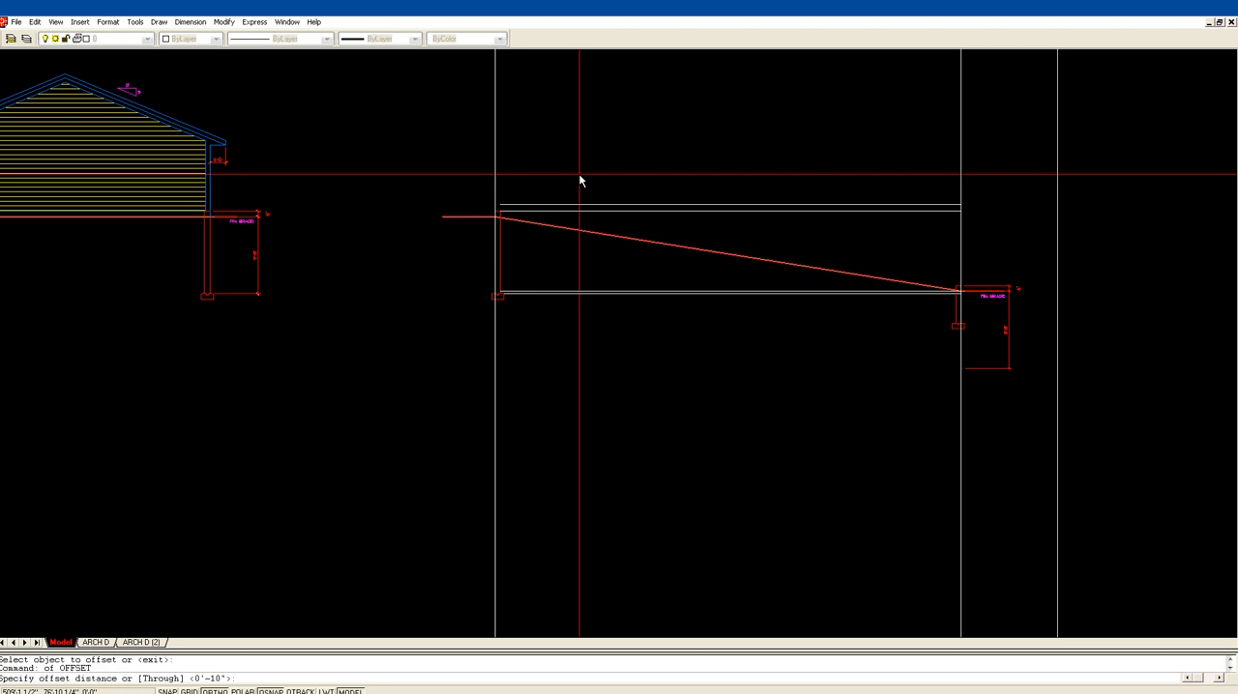
{"action": "type", "text": "8"}
{"action": "key", "text": "Return"}
{"action": "left_click", "coordinate": [616, 205]}
{"action": "left_click", "coordinate": [617, 166]}
{"action": "key", "text": "Return"}
Step: Extend the two offset horizontal lines to the first construction line
{"action": "type", "text": "ex"}
{"action": "key", "text": "Return"}
{"action": "left_click", "coordinate": [492, 171]}
{"action": "left_click", "coordinate": [494, 162]}
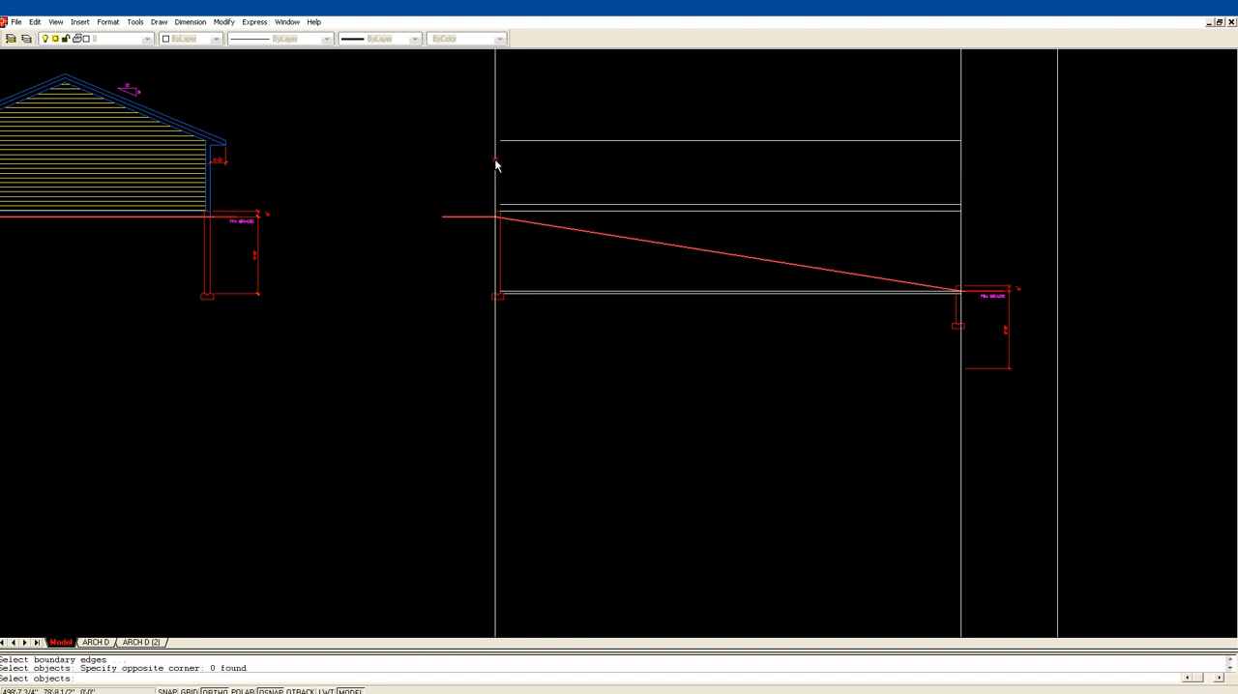
{"action": "left_click", "coordinate": [496, 161]}
{"action": "key", "text": "Return"}
{"action": "left_click", "coordinate": [504, 141]}
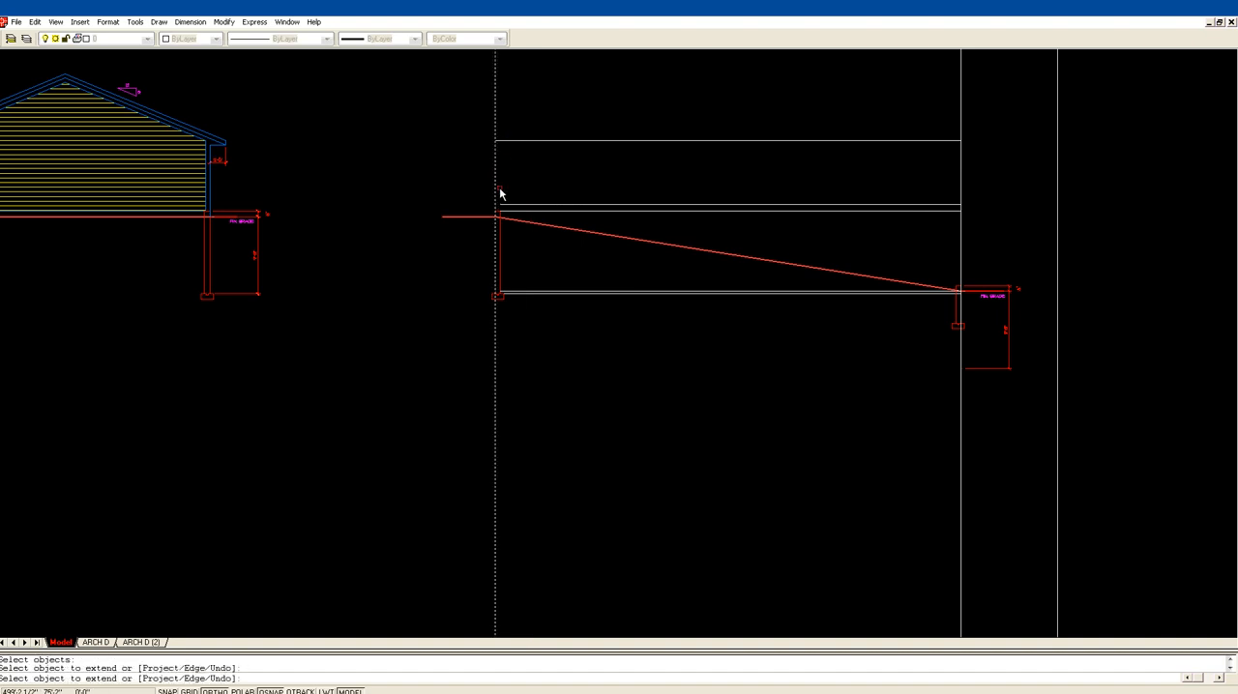
{"action": "left_click", "coordinate": [508, 209]}
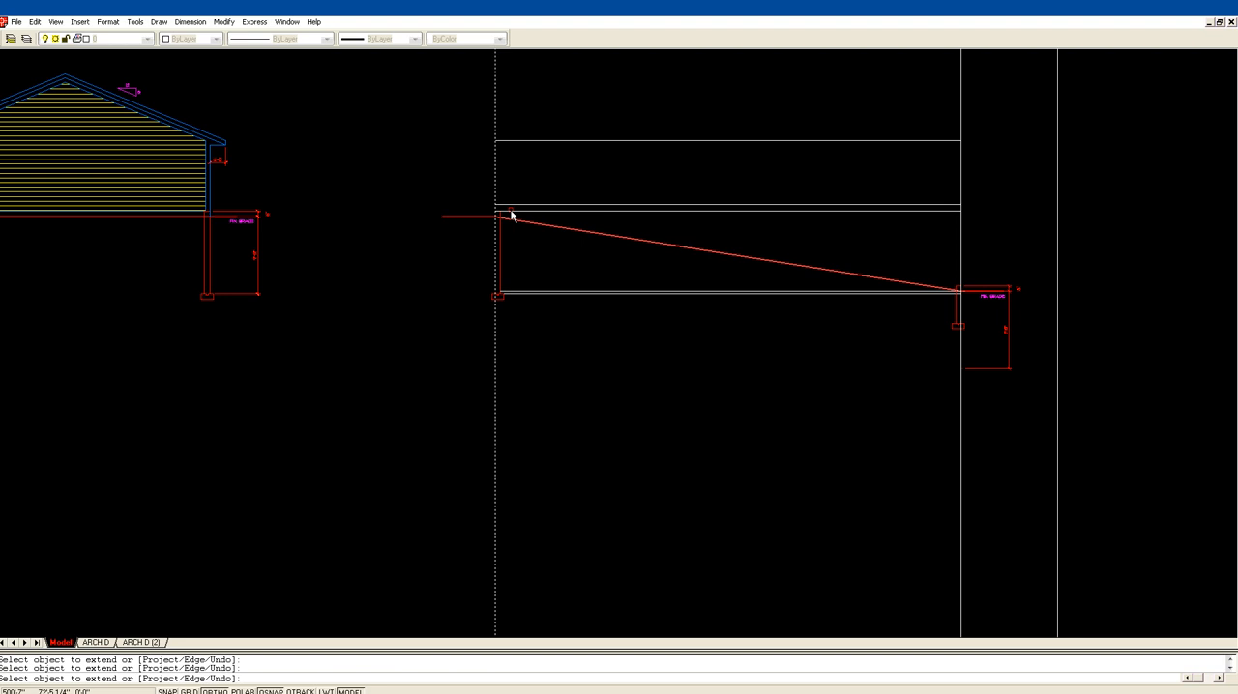
{"action": "key", "text": "Escape"}
{"action": "key", "text": "Escape"}
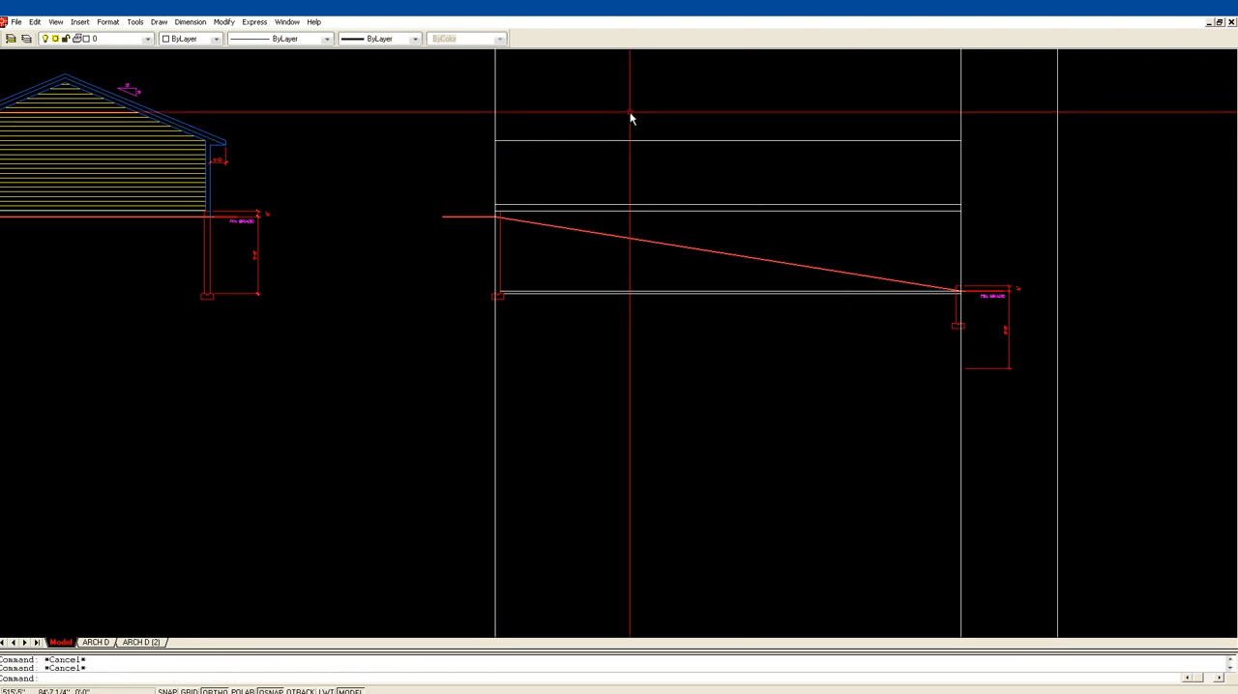
Step: Offset the sloped grade line 8" upward
{"action": "middle_click_drag", "start_coordinate": [339, 141], "coordinate": [440, 143]}
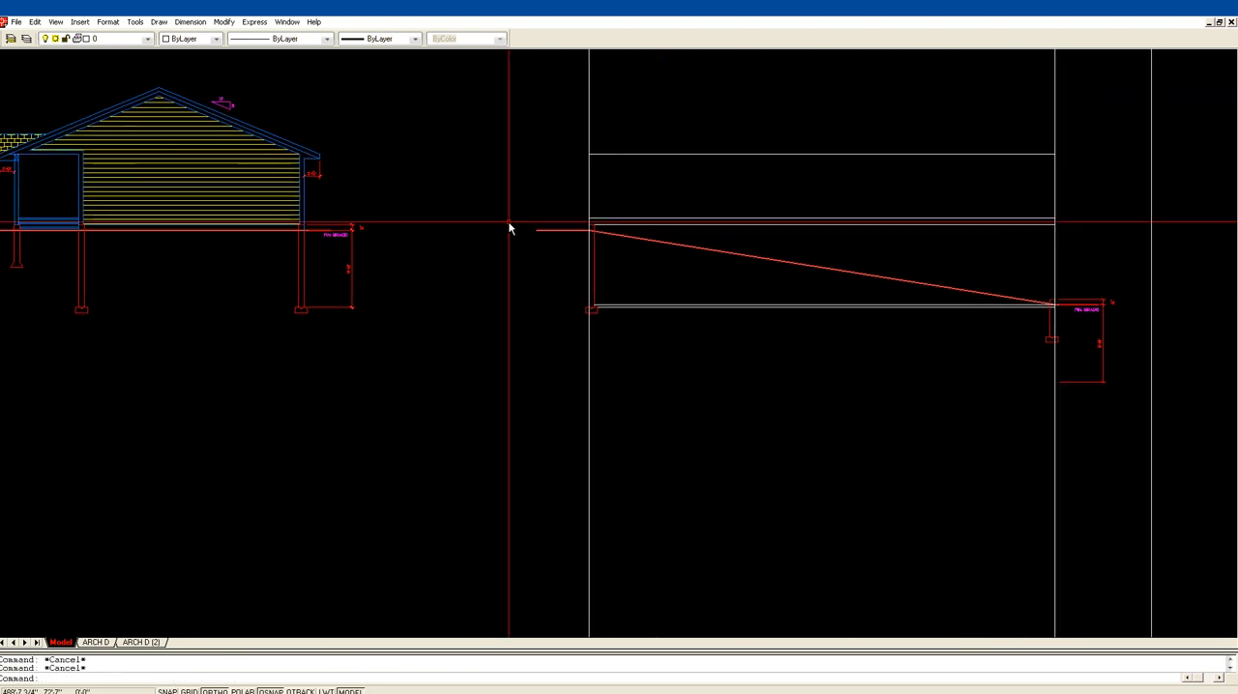
{"action": "middle_click_drag", "start_coordinate": [823, 202], "coordinate": [741, 200]}
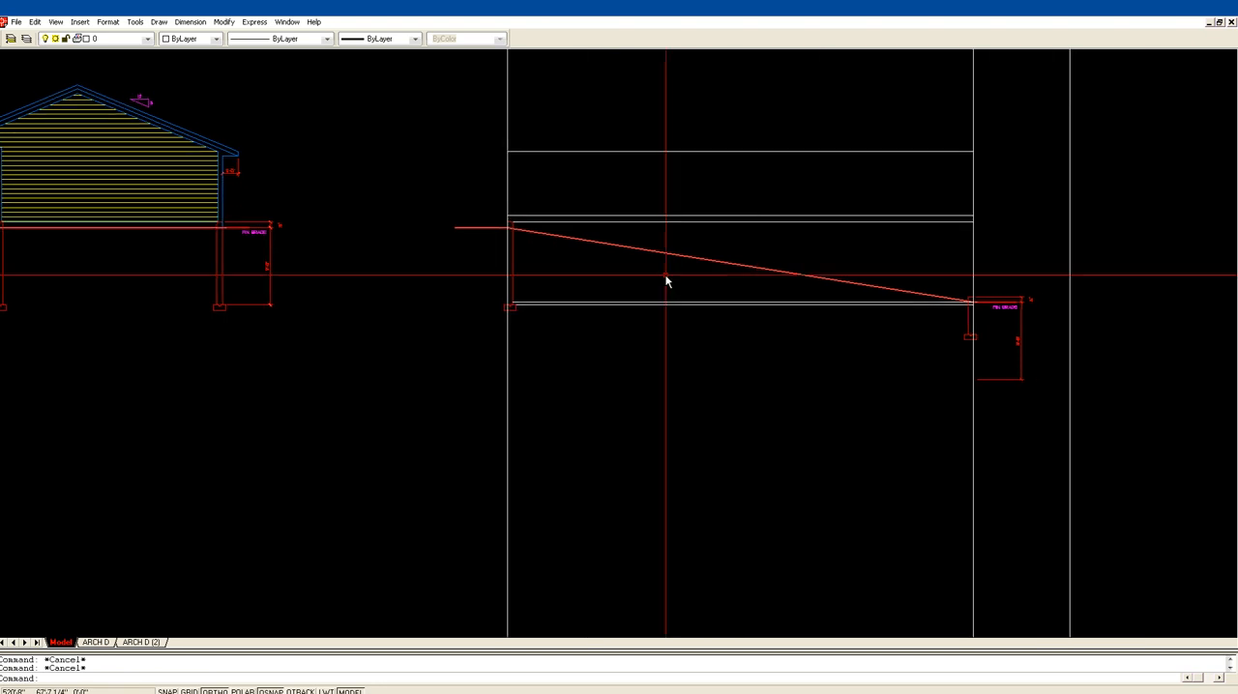
{"action": "type", "text": "z"}
{"action": "key", "text": "Return"}
{"action": "left_click", "coordinate": [473, 356]}
{"action": "left_click", "coordinate": [1034, 191]}
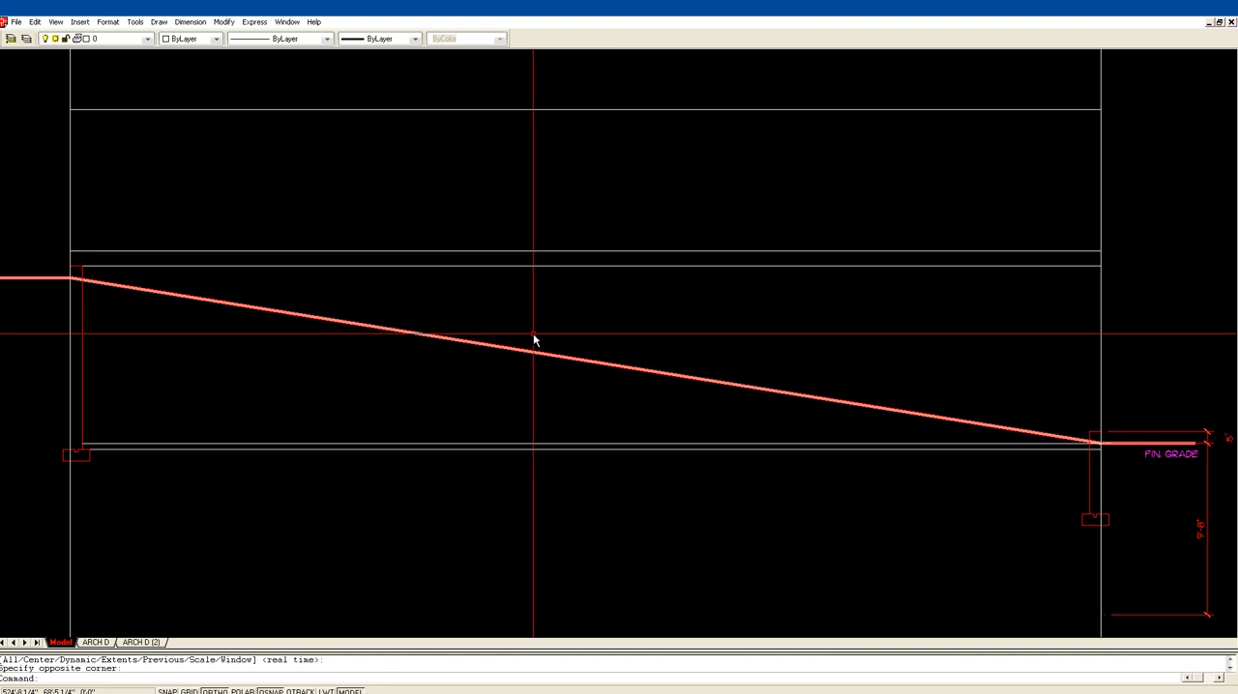
{"action": "key", "text": "Return"}
{"action": "type", "text": "5"}
{"action": "key", "text": "Return"}
{"action": "left_click", "coordinate": [525, 351]}
{"action": "left_click", "coordinate": [525, 335]}
{"action": "key", "text": "Return"}
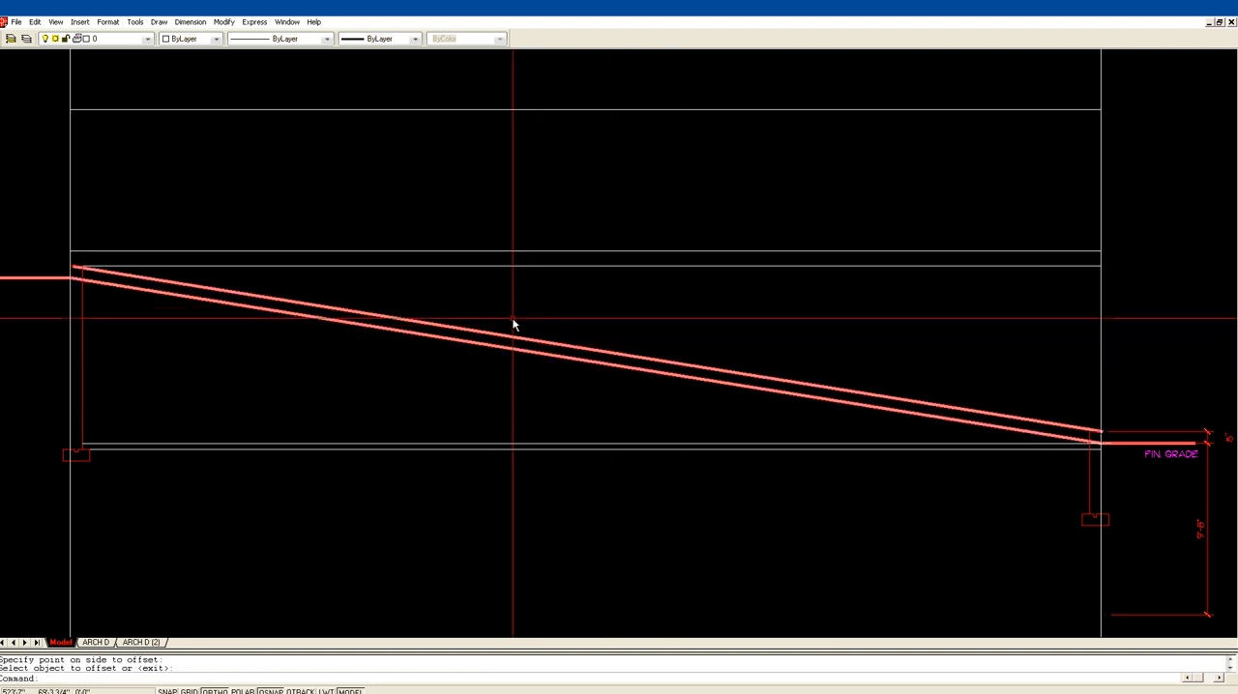
Step: Explode the offset sloped polyline into a thin line
{"action": "type", "text": "x"}
{"action": "key", "text": "Return"}
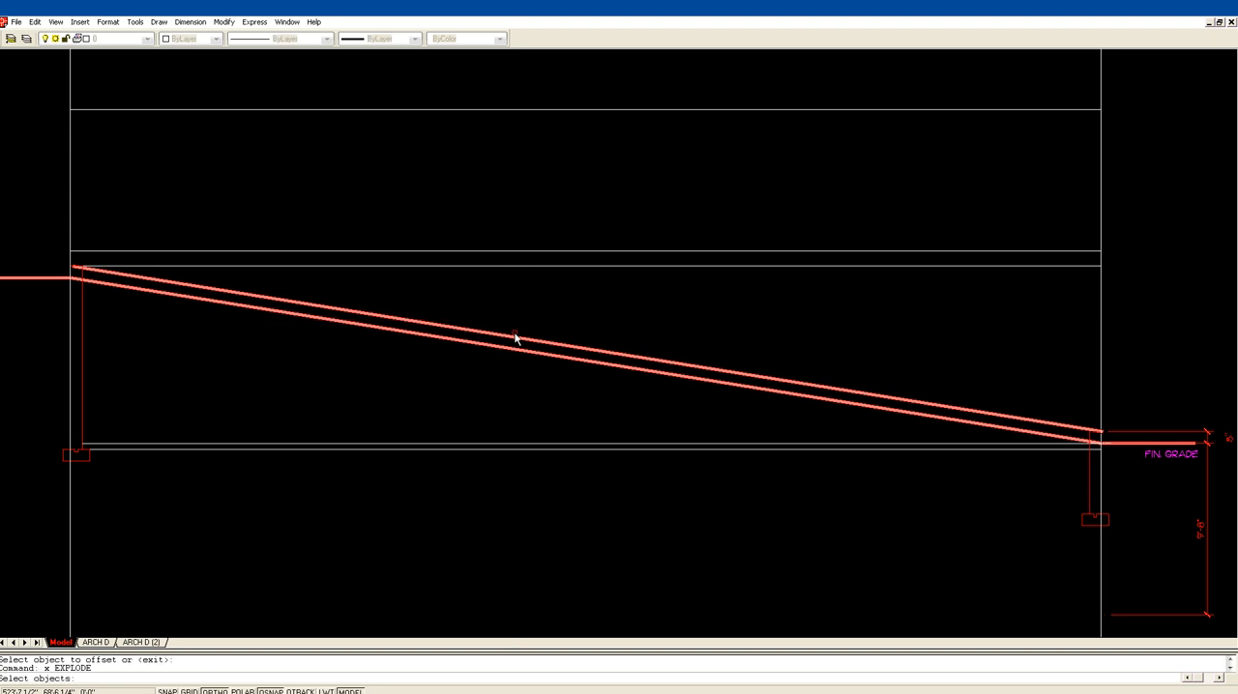
{"action": "left_click", "coordinate": [515, 338]}
{"action": "key", "text": "Return"}
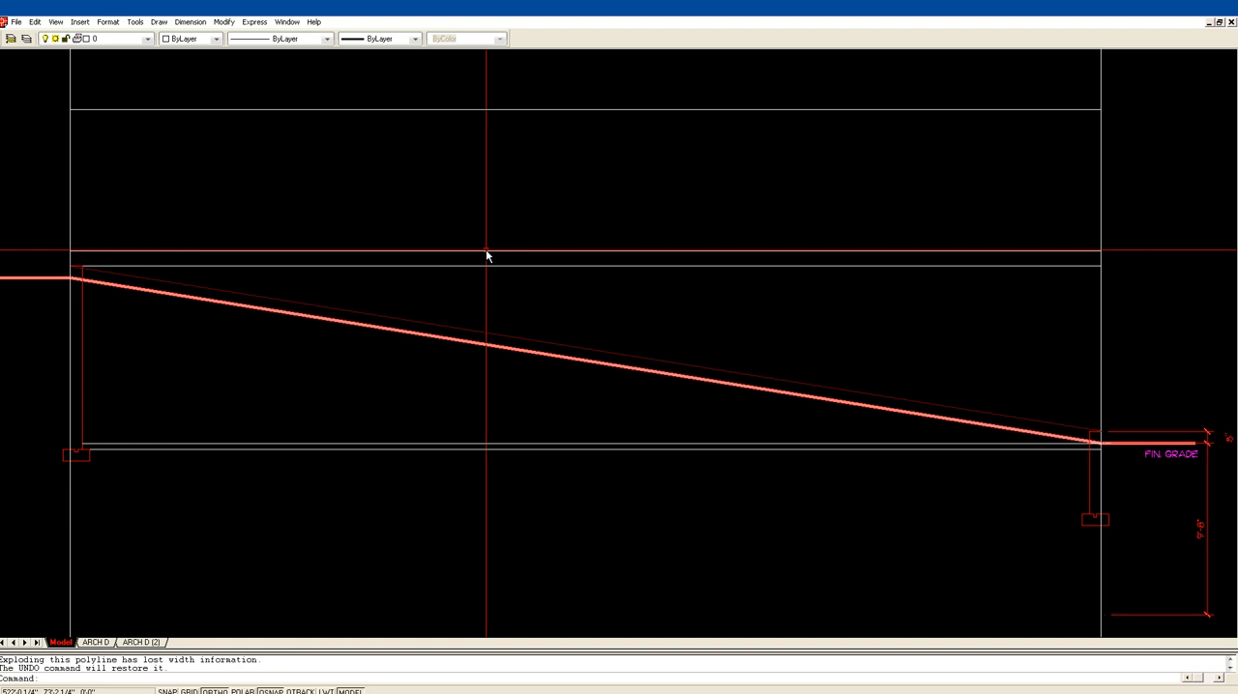
Step: Offset the thin sloped line 24" upward as a second guide for the foundation steps
{"action": "type", "text": "o"}
{"action": "key", "text": "Return"}
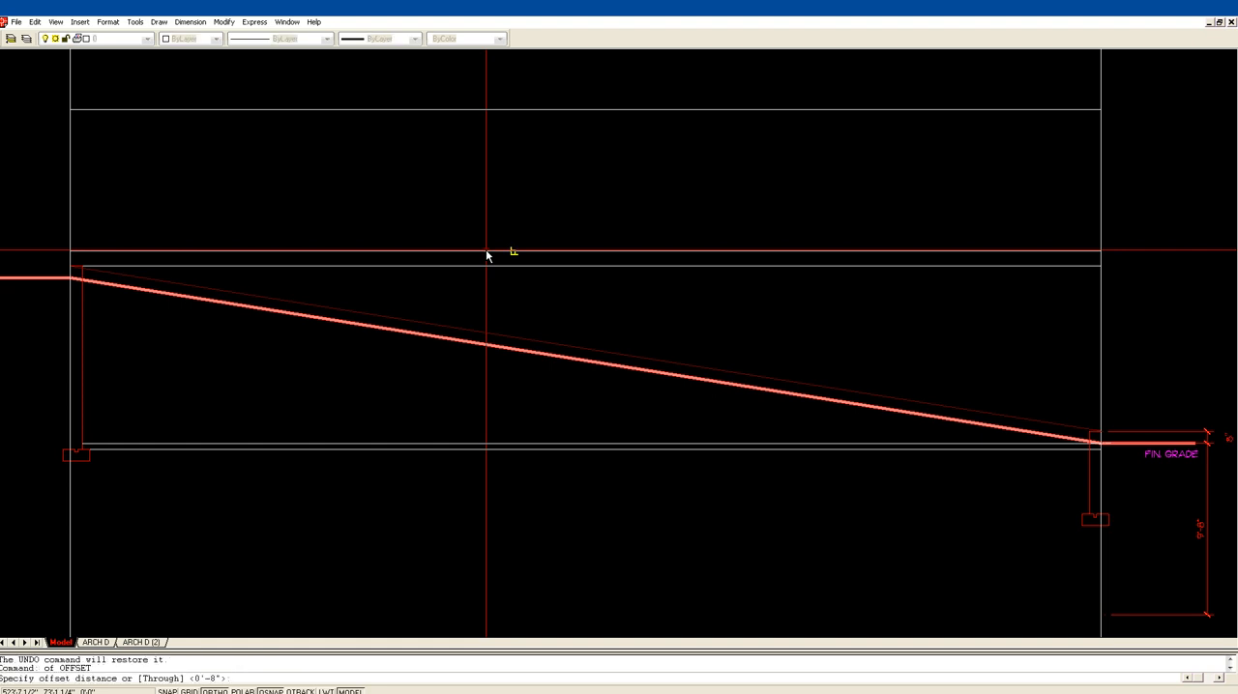
{"action": "type", "text": "24"}
{"action": "key", "text": "Return"}
{"action": "left_click", "coordinate": [481, 346]}
{"action": "left_click", "coordinate": [409, 303]}
{"action": "key", "text": "Return"}
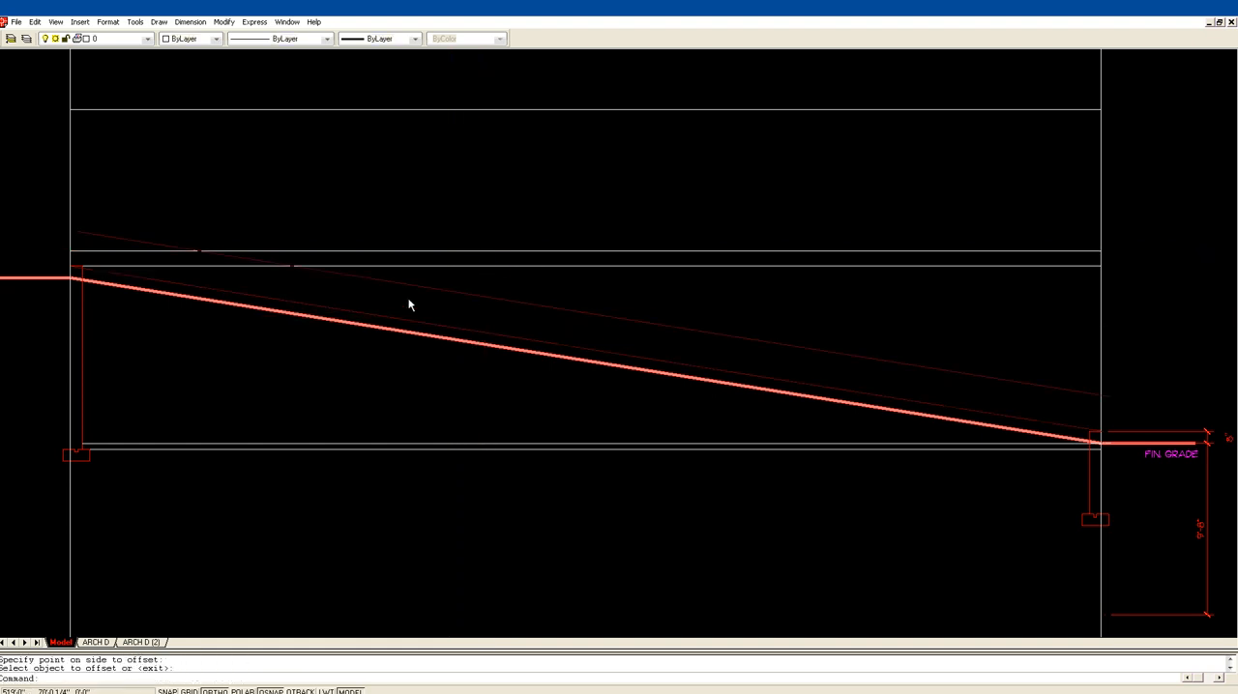
Step: Draw the first foundation step: a vertical line down from the upper guide's crossing with the foundation top, and a horizontal line from the lower guide
{"action": "key", "text": "Return"}
{"action": "left_click", "coordinate": [295, 267]}
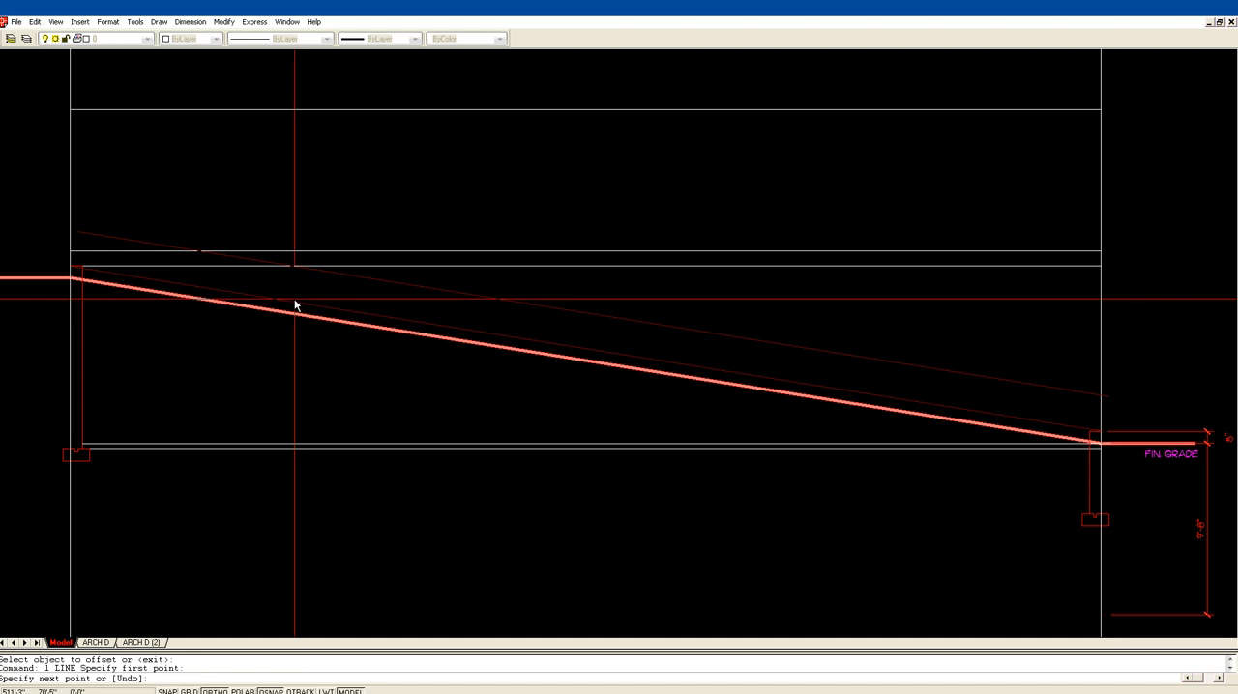
{"action": "left_click", "coordinate": [295, 354]}
{"action": "key", "text": "Return"}
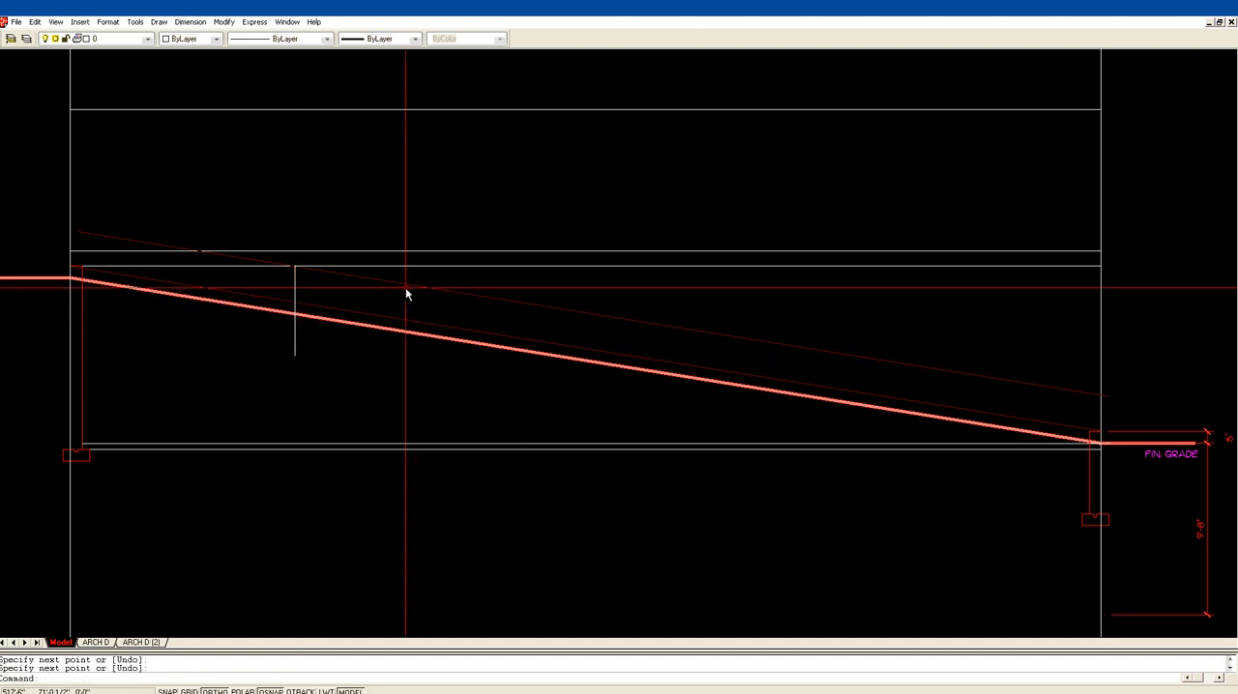
{"action": "key", "text": "l"}
{"action": "key", "text": "Return"}
{"action": "left_click", "coordinate": [295, 305]}
{"action": "left_click", "coordinate": [627, 303]}
{"action": "key", "text": "Return"}
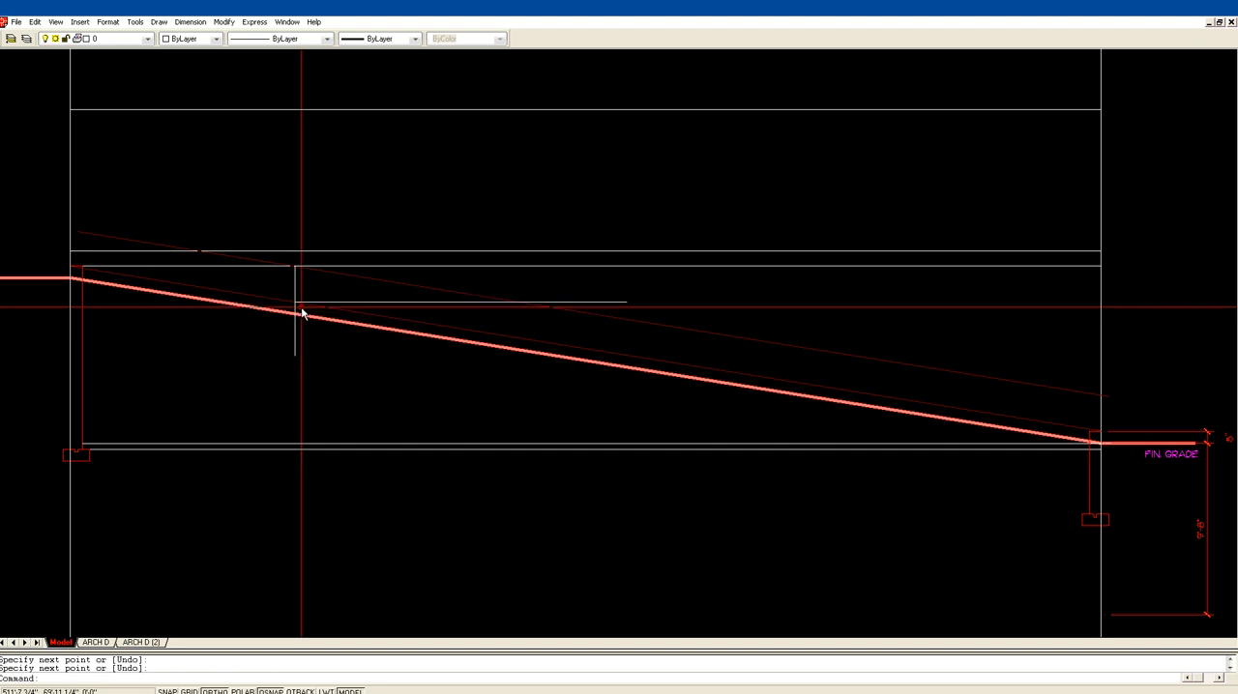
Step: Draw the second foundation step with a vertical line down from the upper guide and a horizontal line from its crossing with the lower guide
{"action": "type", "text": "l"}
{"action": "key", "text": "Return"}
{"action": "left_click", "coordinate": [520, 401]}
{"action": "key", "text": "Return"}
{"action": "key", "text": "Return"}
{"action": "left_click", "coordinate": [520, 339]}
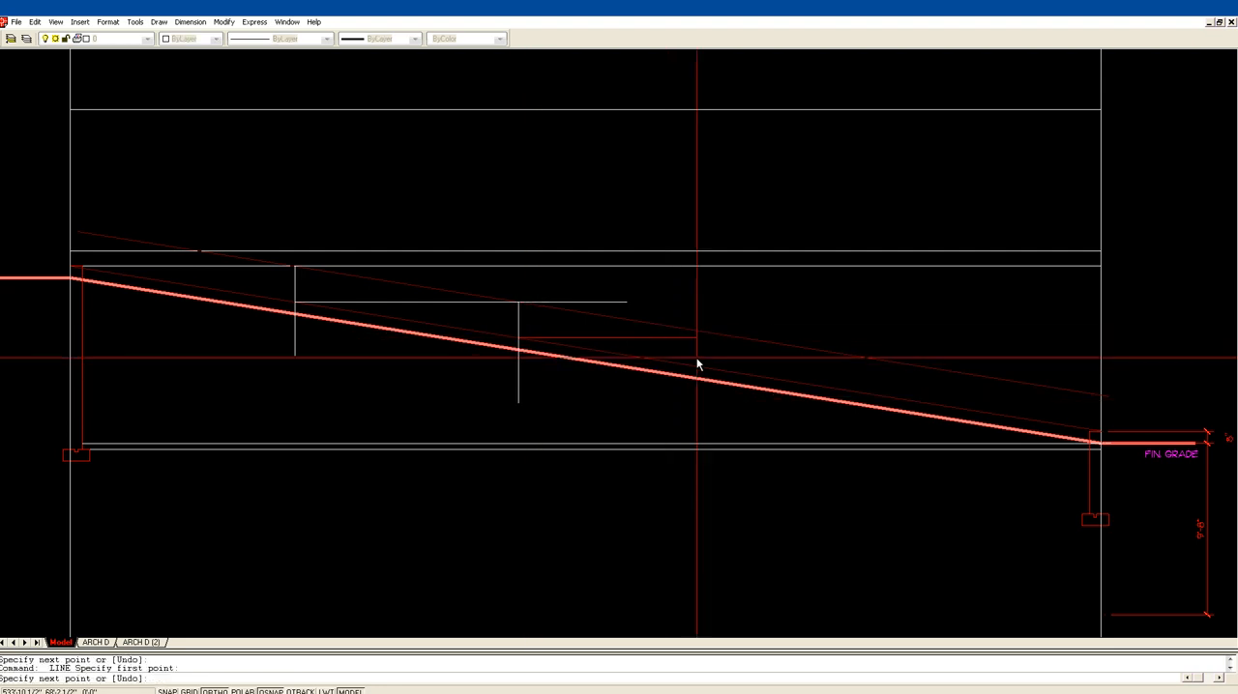
{"action": "left_click", "coordinate": [812, 336]}
{"action": "key", "text": "Return"}
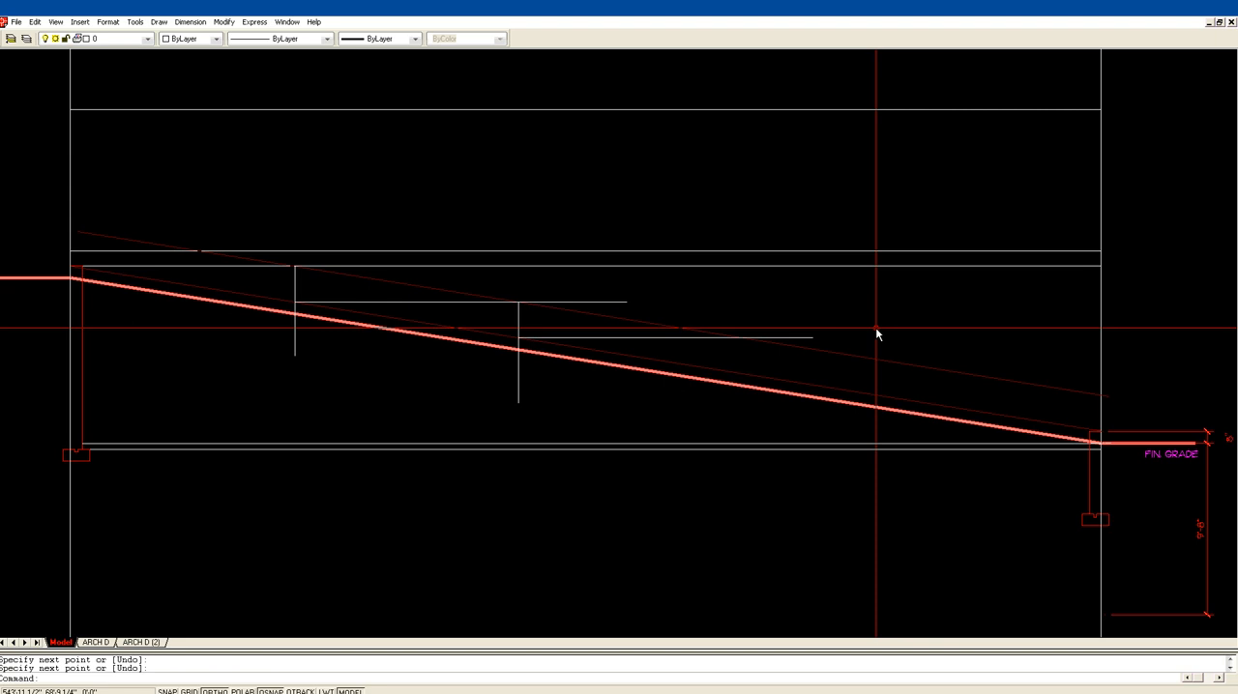
Step: Draw the third foundation step's vertical line from the upper guide and its horizontal line from the lower guide past the next crossing
{"action": "type", "text": "l"}
{"action": "key", "text": "Return"}
{"action": "left_click", "coordinate": [742, 339]}
{"action": "left_click", "coordinate": [746, 431]}
{"action": "key", "text": "Return"}
{"action": "key", "text": "Return"}
{"action": "left_click", "coordinate": [742, 378]}
{"action": "left_click", "coordinate": [977, 356]}
Step: Draw the last foundation step's vertical line down from the upper guide and its horizontal line across to the second construction line
{"action": "key", "text": "Return"}
{"action": "key", "text": "Return"}
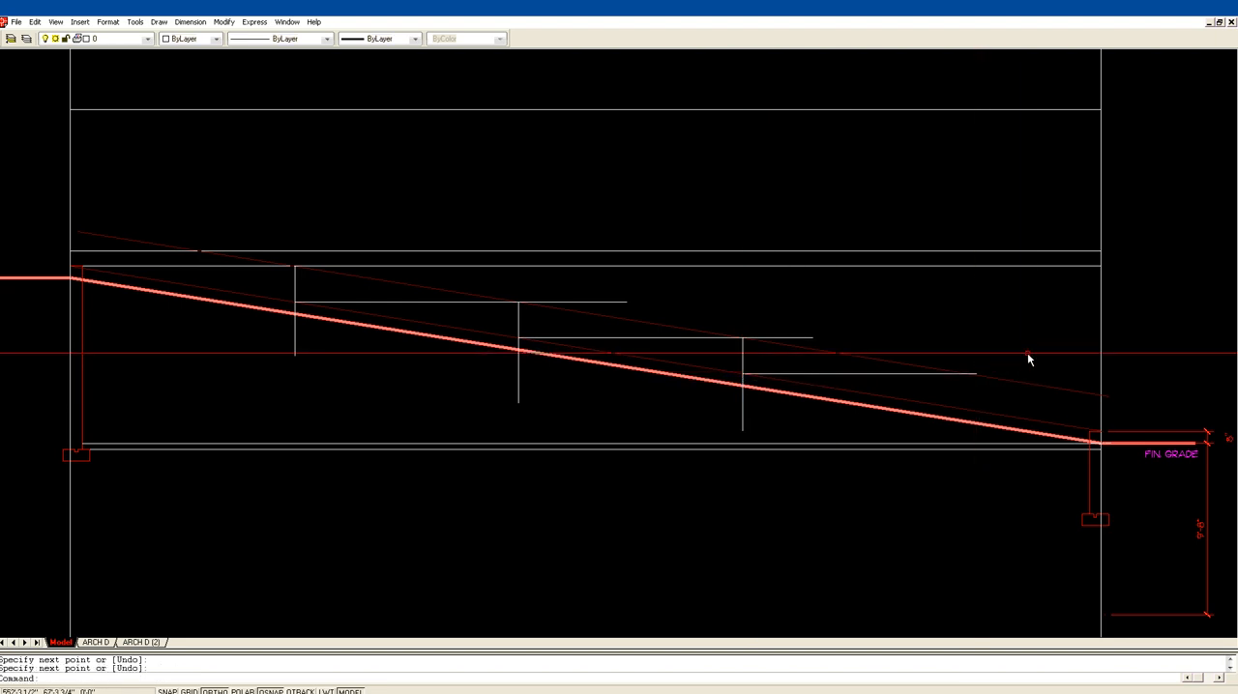
{"action": "left_click", "coordinate": [966, 374]}
{"action": "left_click", "coordinate": [1012, 477]}
{"action": "key", "text": "Return"}
{"action": "key", "text": "Return"}
{"action": "left_click", "coordinate": [965, 410]}
{"action": "left_click", "coordinate": [1100, 412]}
{"action": "key", "text": "Return"}
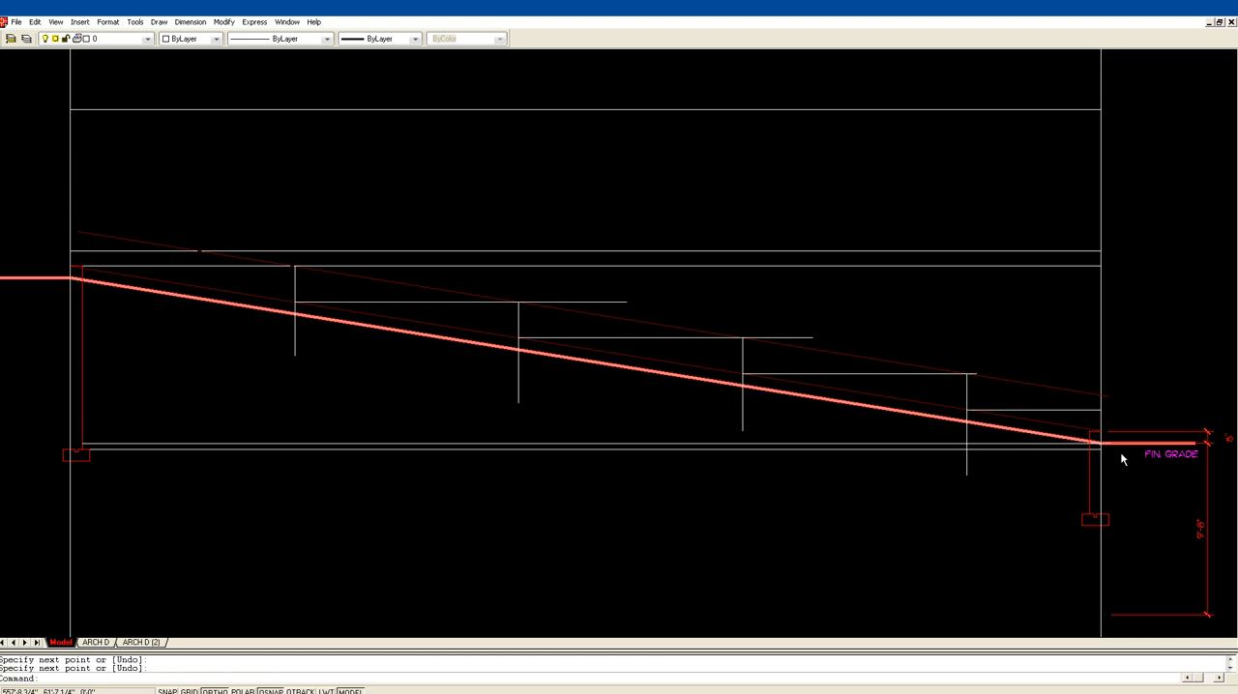
{"action": "key", "text": "Escape"}
Step: Stretch the short foundation wall's top and its height dimension up to the lowest step's horizontal line at the second construction line
{"action": "type", "text": "z"}
{"action": "key", "text": "Return"}
{"action": "left_click", "coordinate": [1016, 489]}
{"action": "left_click", "coordinate": [1190, 375]}
{"action": "type", "text": "s"}
{"action": "key", "text": "Return"}
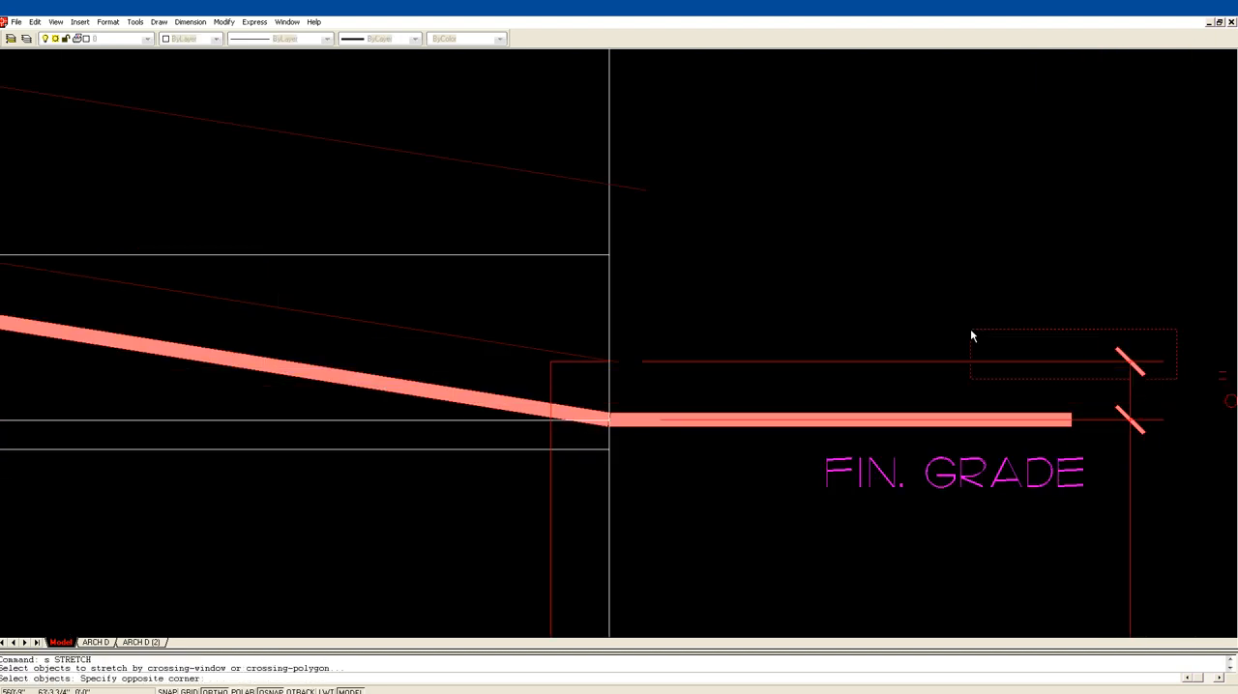
{"action": "left_click", "coordinate": [584, 326]}
{"action": "key", "text": "Return"}
{"action": "left_click", "coordinate": [608, 361]}
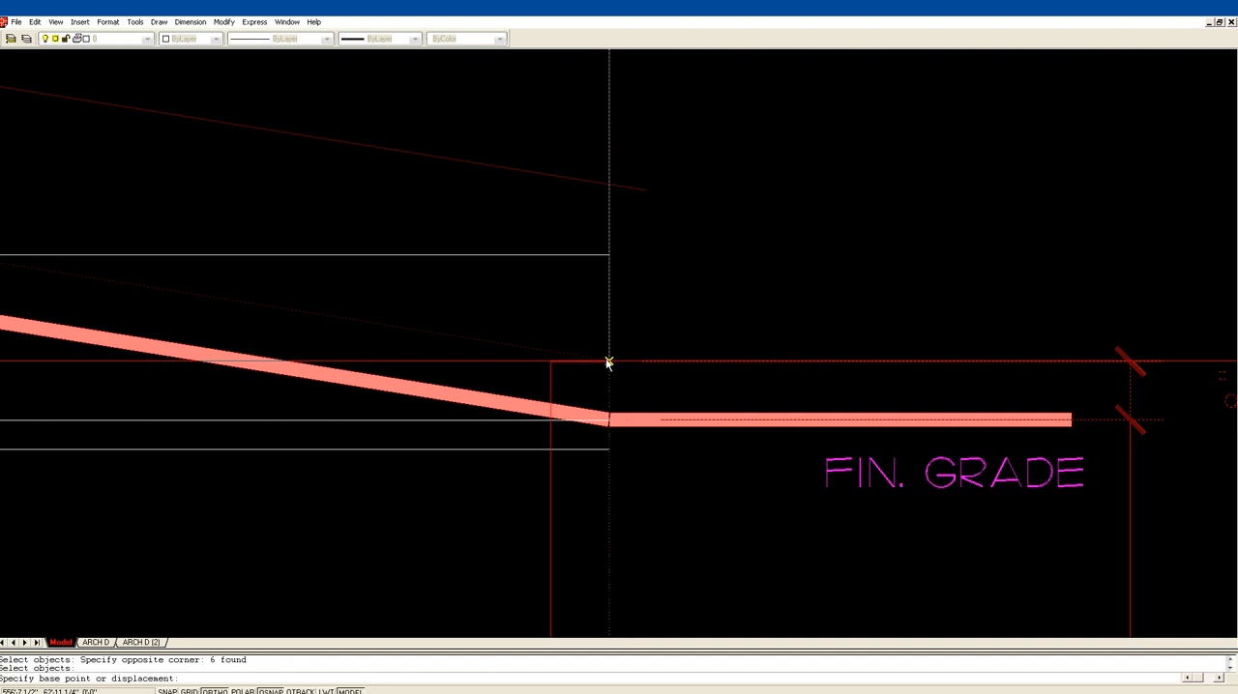
{"action": "left_click", "coordinate": [609, 257]}
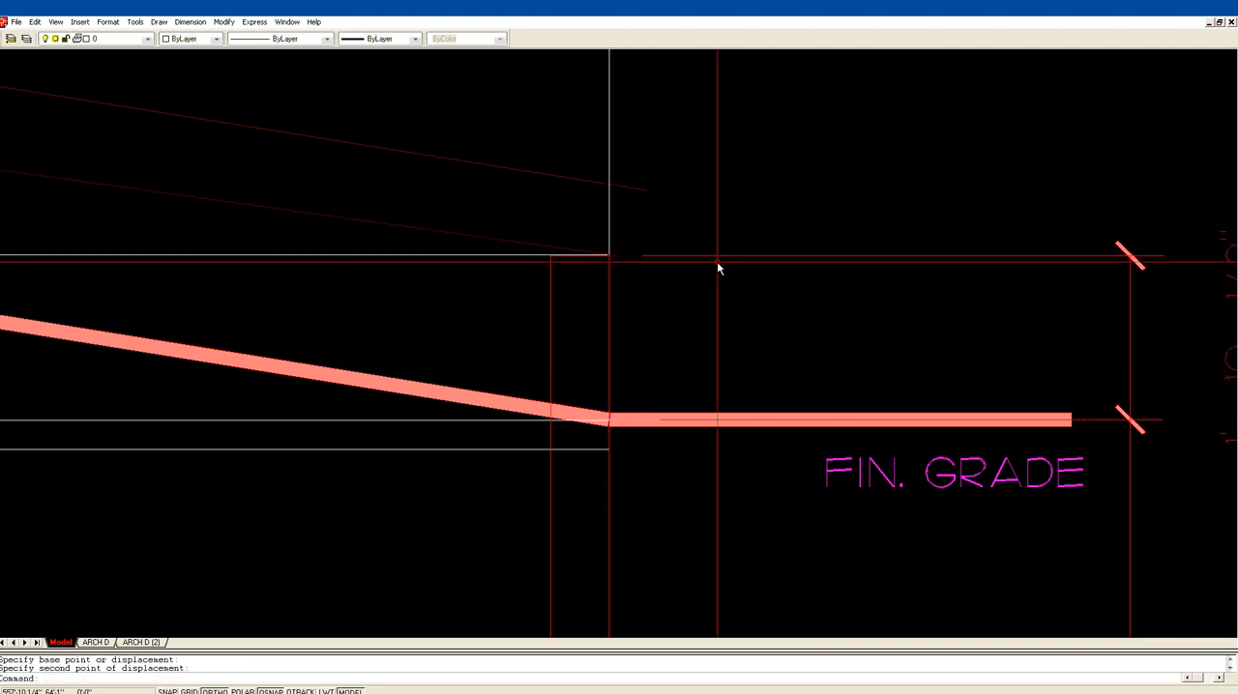
{"action": "key", "text": "Escape"}
{"action": "scroll", "coordinate": [775, 203], "scroll_direction": "down", "scroll_amount": 3}
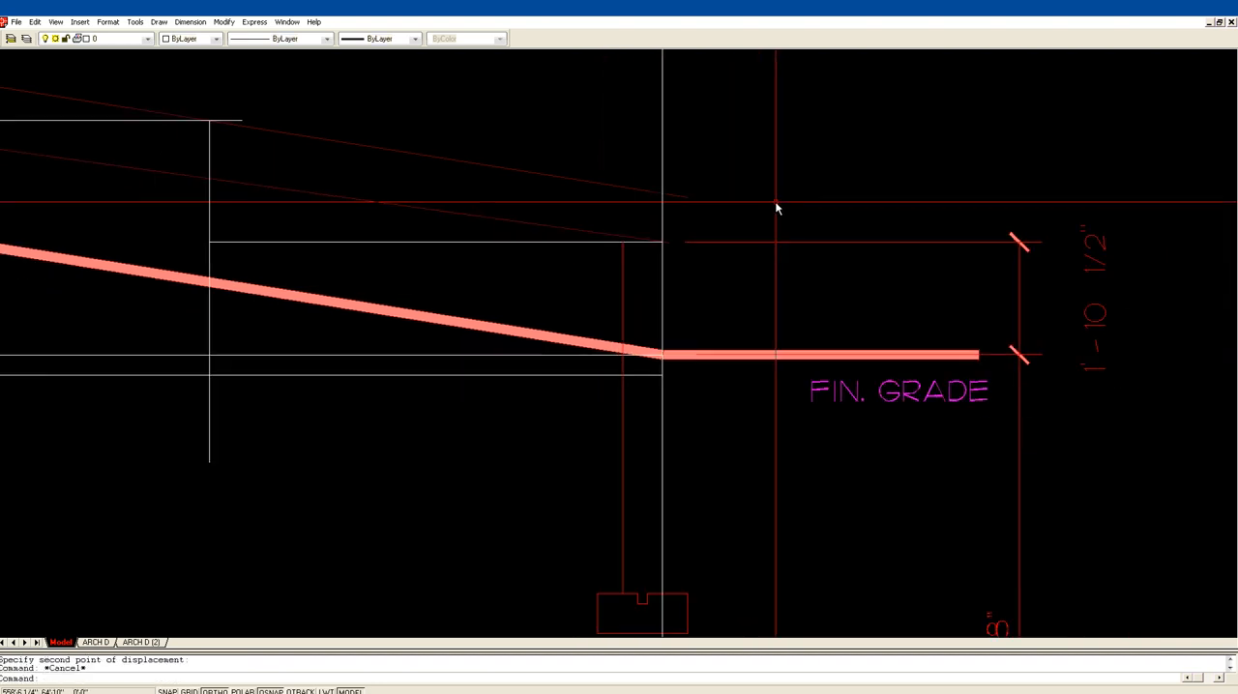
{"action": "type", "text": "e"}
{"action": "key", "text": "Return"}
{"action": "key", "text": "Escape"}
{"action": "key", "text": "Escape"}
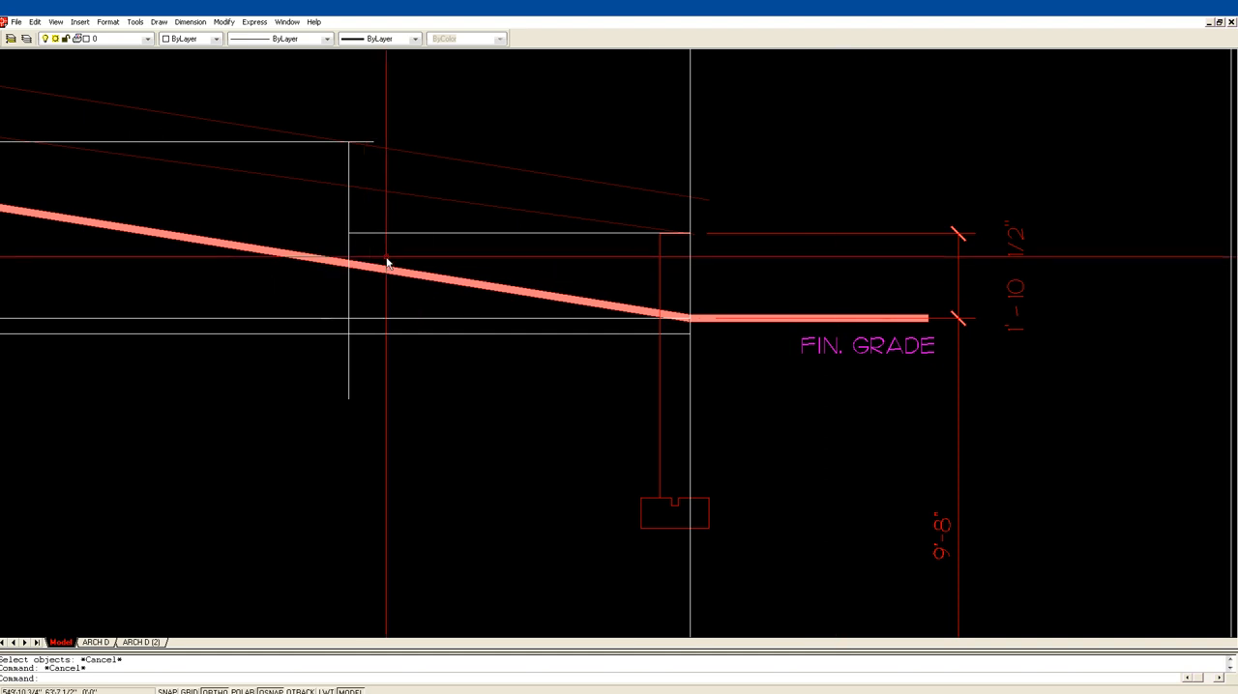
Step: Fillet the lowest foundation step's vertical line with the horizontal lines below and above it to form square corners
{"action": "type", "text": "f"}
{"action": "key", "text": "Return"}
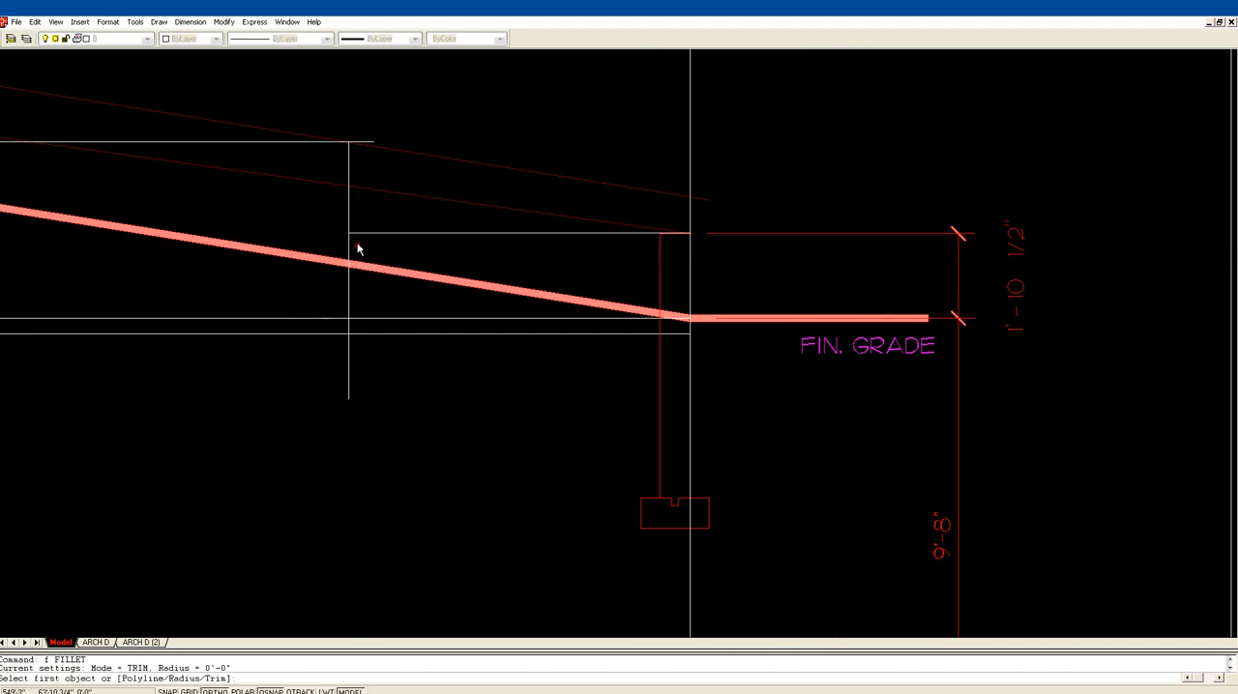
{"action": "left_click", "coordinate": [356, 234]}
{"action": "left_click", "coordinate": [349, 229]}
{"action": "key", "text": "Return"}
{"action": "left_click", "coordinate": [349, 157]}
{"action": "left_click", "coordinate": [325, 143]}
{"action": "key", "text": "Return"}
{"action": "scroll", "coordinate": [473, 188], "scroll_direction": "down", "scroll_amount": 3}
{"action": "middle_click_drag", "start_coordinate": [471, 181], "coordinate": [611, 213]}
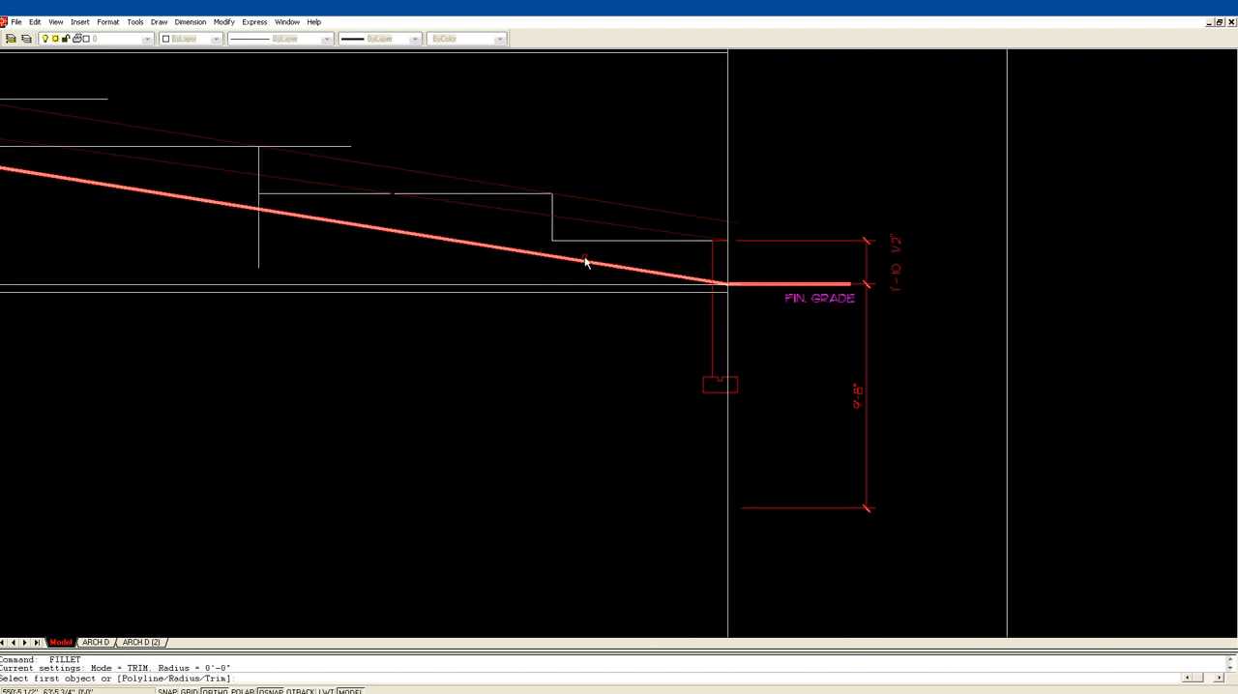
{"action": "key", "text": "Escape"}
Step: Fillet the next foundation step up at radius 0, joining its vertical line to the lower and upper horizontal lines
{"action": "key", "text": "Return"}
{"action": "left_click", "coordinate": [278, 193]}
{"action": "left_click", "coordinate": [260, 189]}
{"action": "key", "text": "Return"}
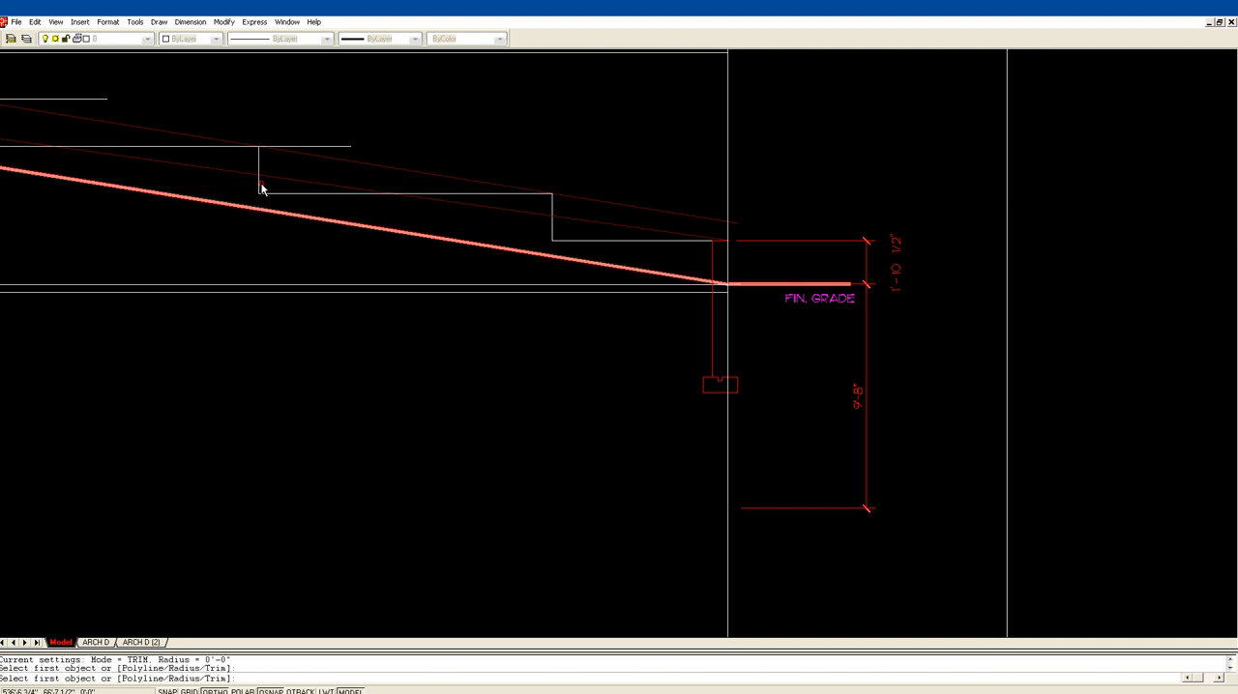
{"action": "left_click", "coordinate": [225, 146]}
{"action": "key", "text": "Return"}
{"action": "middle_click_drag", "start_coordinate": [290, 137], "coordinate": [606, 207]}
{"action": "key", "text": "Return"}
Step: Square off the second-highest foundation step by filleting its vertical line with both adjoining horizontal lines
{"action": "key", "text": "Return"}
{"action": "left_click", "coordinate": [304, 220]}
{"action": "left_click", "coordinate": [278, 211]}
{"action": "key", "text": "Return"}
{"action": "left_click", "coordinate": [281, 177]}
{"action": "left_click", "coordinate": [260, 170]}
{"action": "key", "text": "Return"}
{"action": "middle_click_drag", "start_coordinate": [262, 194], "coordinate": [553, 220]}
{"action": "key", "text": "Return"}
Step: Fillet the highest foundation step's vertical line with the horizontal line below it and the top-of-foundation line
{"action": "key", "text": "Return"}
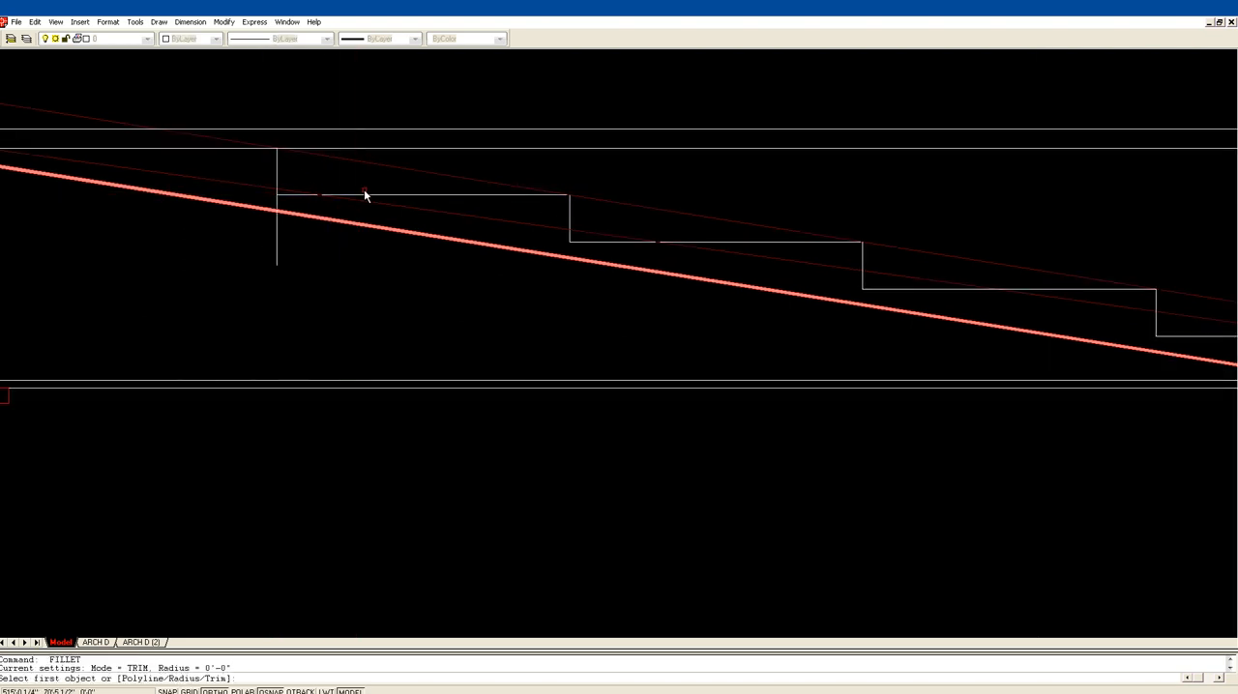
{"action": "left_click", "coordinate": [366, 194]}
{"action": "left_click", "coordinate": [276, 176]}
{"action": "key", "text": "Return"}
{"action": "left_click", "coordinate": [277, 174]}
{"action": "left_click", "coordinate": [237, 150]}
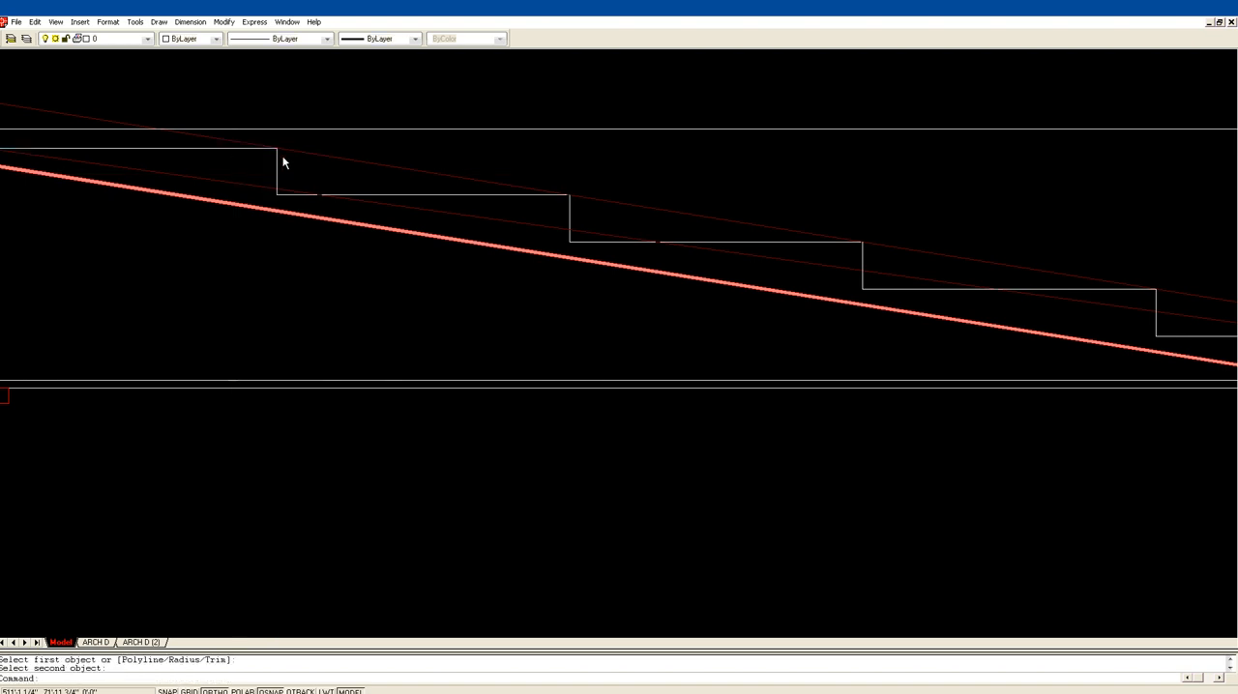
{"action": "scroll", "coordinate": [340, 152], "scroll_direction": "down", "scroll_amount": 4}
{"action": "key", "text": "Escape"}
{"action": "key", "text": "Escape"}
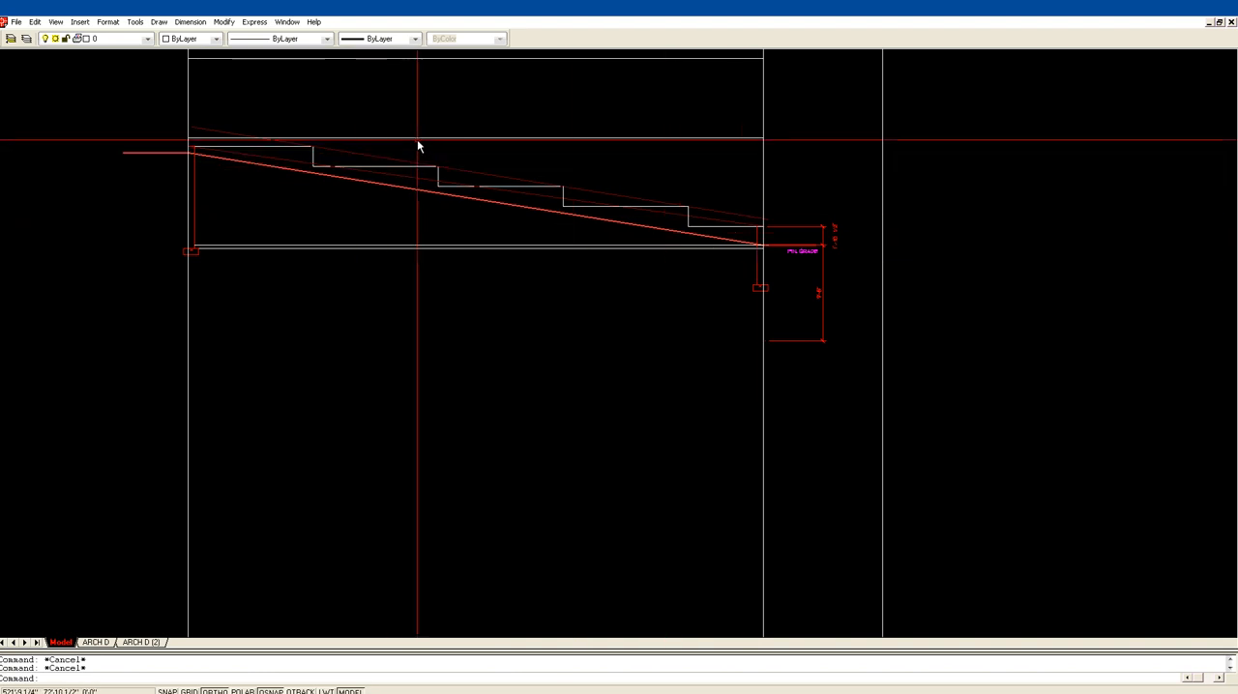
Step: Extend the top-of-foundation line across to the second vertical construction line
{"action": "type", "text": "x"}
{"action": "key", "text": "Return"}
{"action": "left_click", "coordinate": [763, 169]}
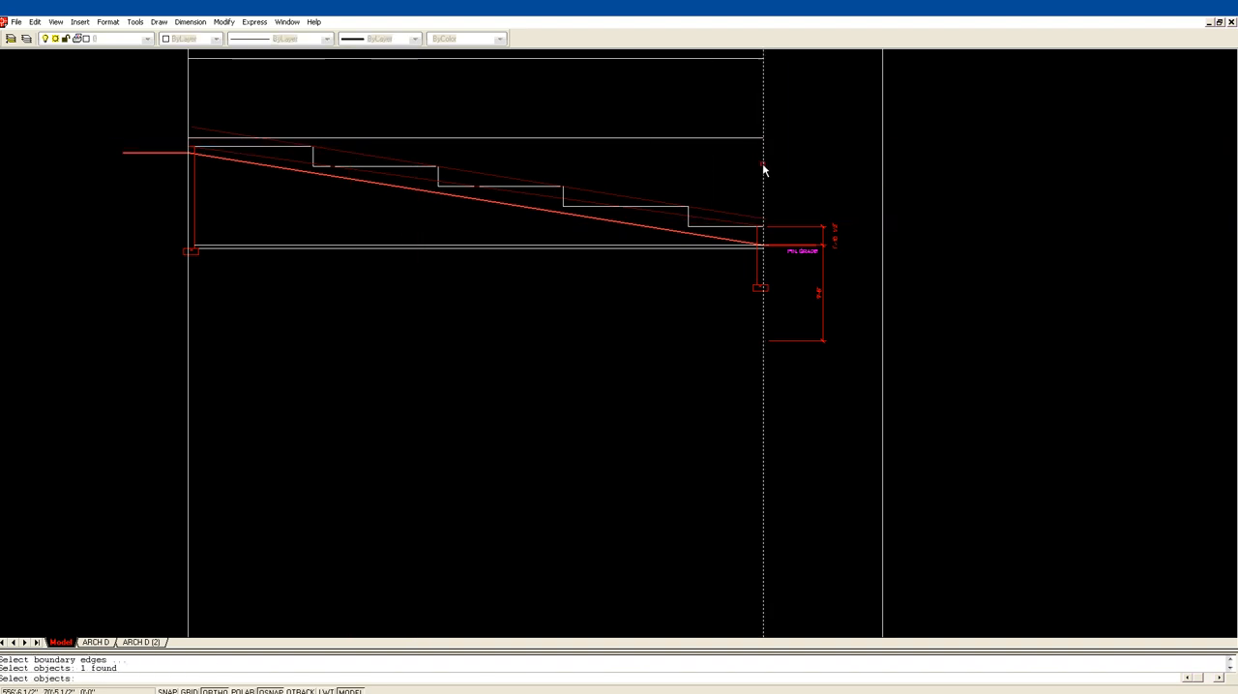
{"action": "key", "text": "Escape"}
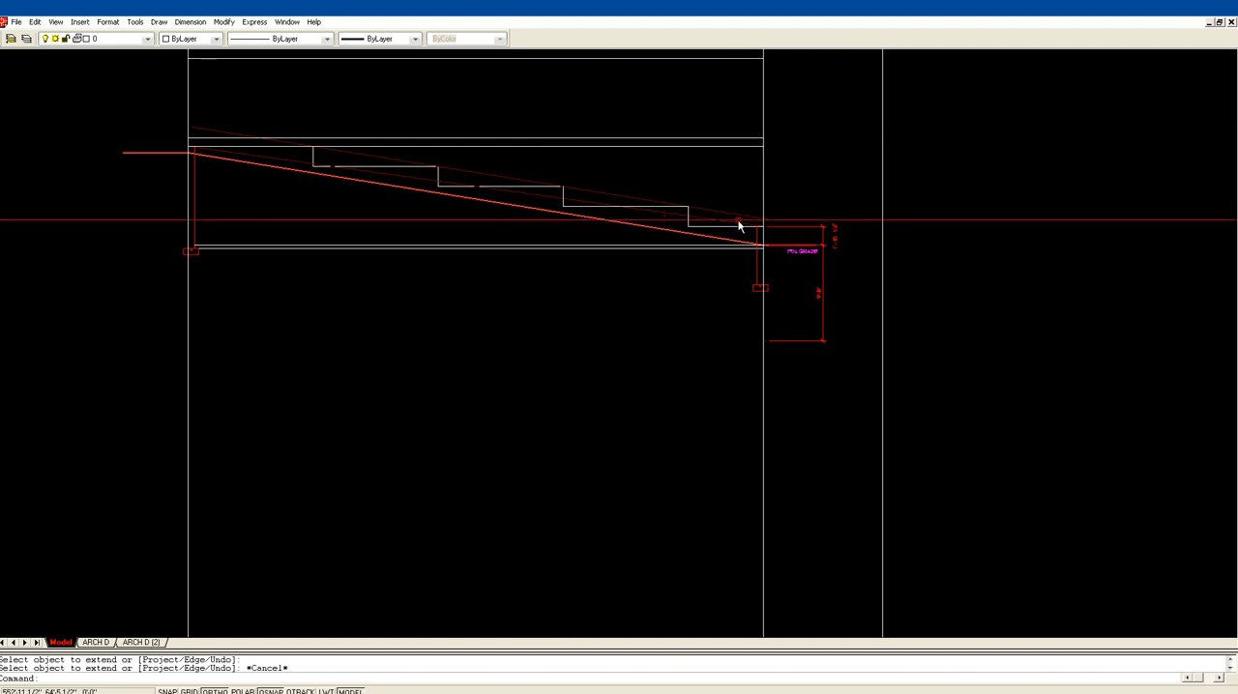
Step: Erase the two sloping guide lines above the finished grade
{"action": "type", "text": "e"}
{"action": "key", "text": "Return"}
{"action": "left_click", "coordinate": [670, 218]}
{"action": "key", "text": "Return"}
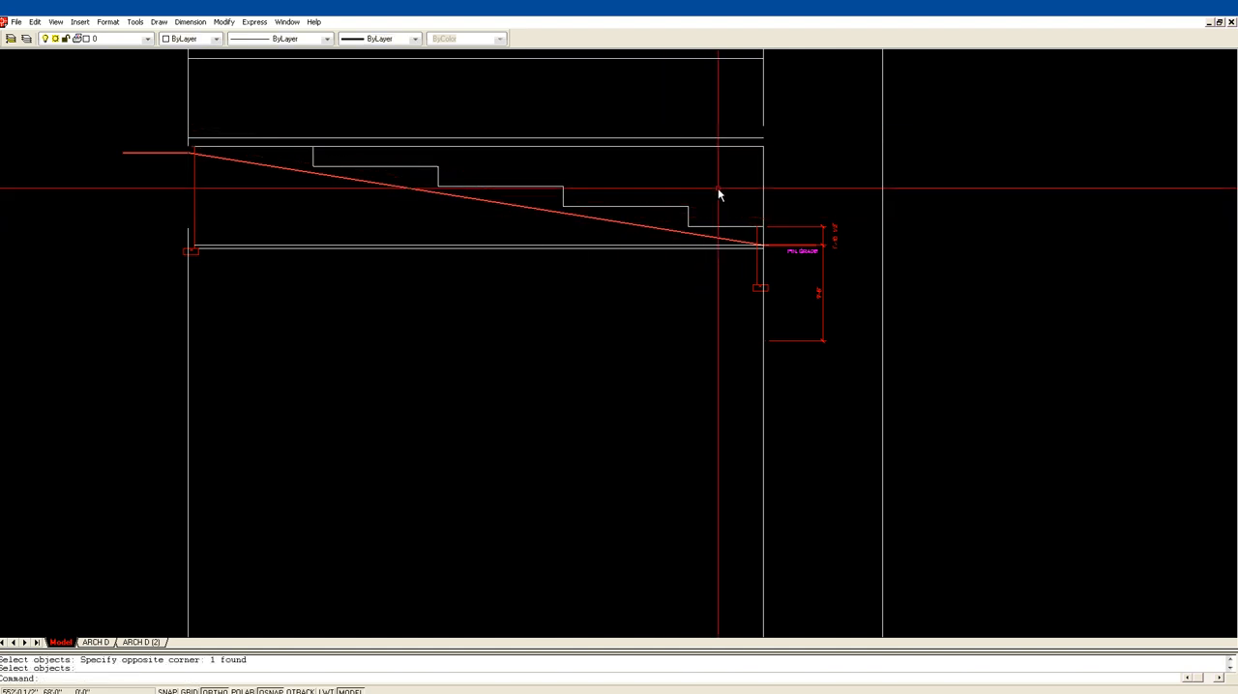
Step: Offset the first and second vertical wall construction lines 24 inches outward for the roof overhangs
{"action": "scroll", "coordinate": [718, 184], "scroll_direction": "down", "scroll_amount": 2}
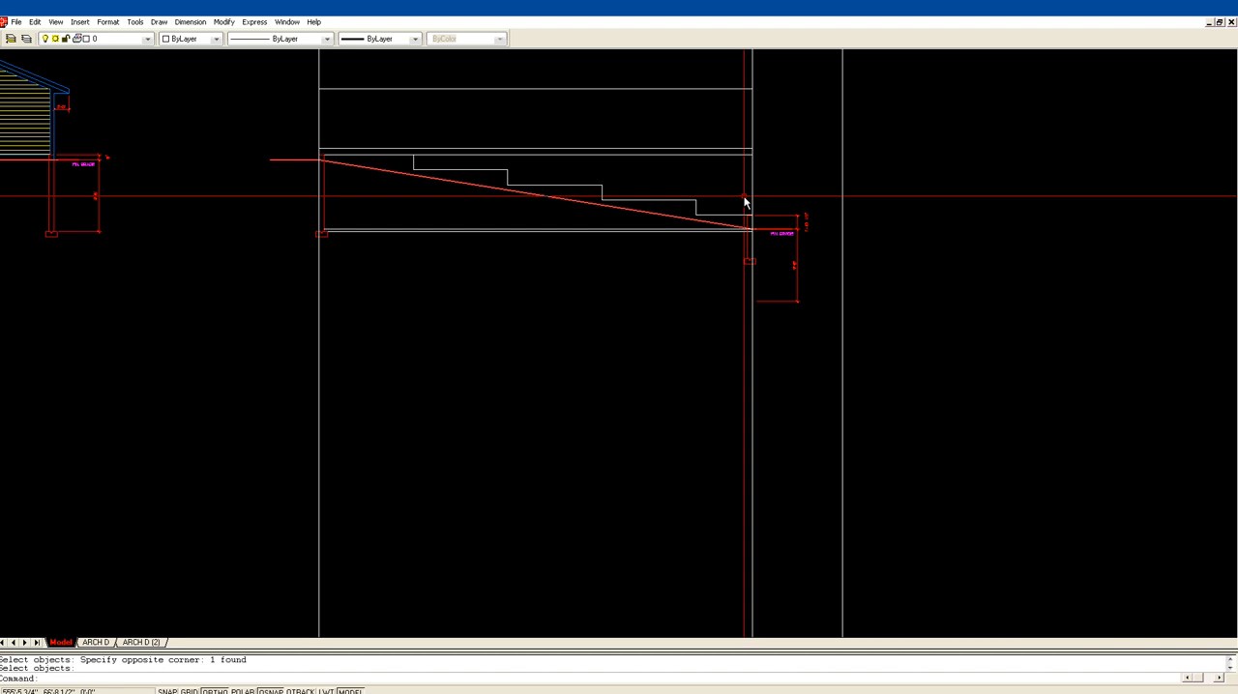
{"action": "scroll", "coordinate": [744, 200], "scroll_direction": "up", "scroll_amount": 1}
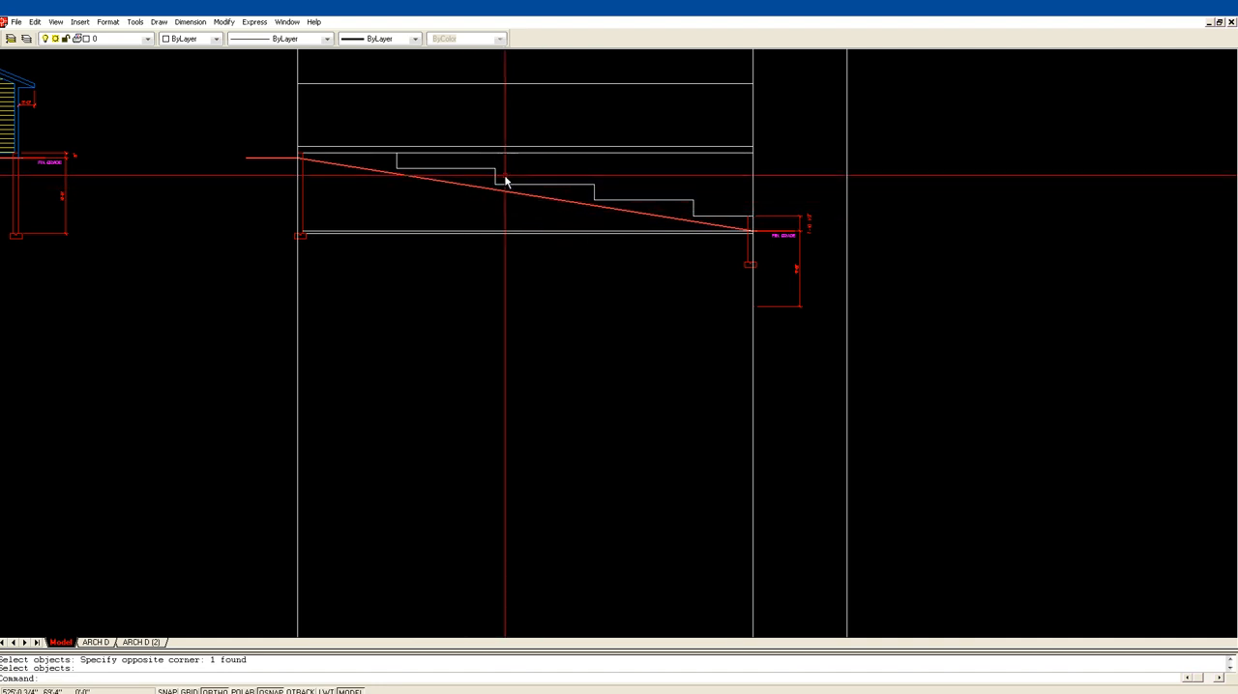
{"action": "scroll", "coordinate": [445, 190], "scroll_direction": "down", "scroll_amount": 2}
{"action": "middle_click_drag", "start_coordinate": [436, 189], "coordinate": [439, 223]}
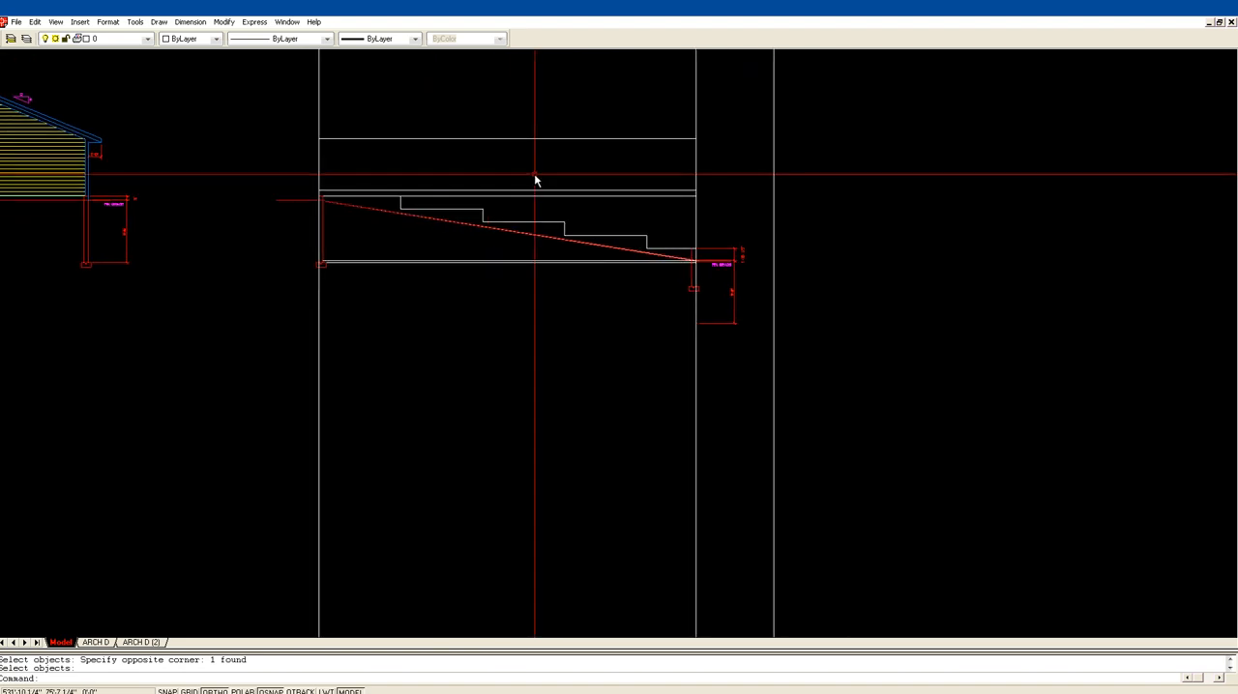
{"action": "mouse_move", "coordinate": [569, 171]}
{"action": "middle_mouse_down"}
{"action": "mouse_move", "coordinate": [566, 224]}
{"action": "mouse_move", "coordinate": [669, 296]}
{"action": "middle_mouse_up"}
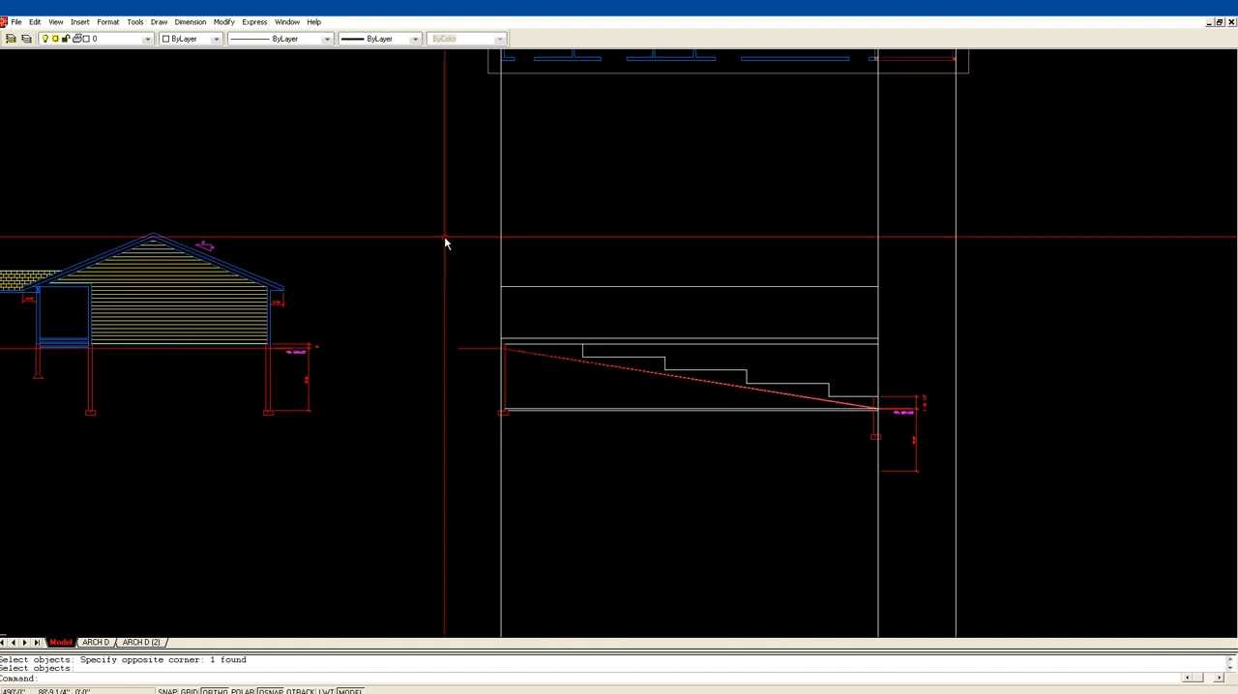
{"action": "key", "text": "Return"}
{"action": "type", "text": "24"}
{"action": "key", "text": "Return"}
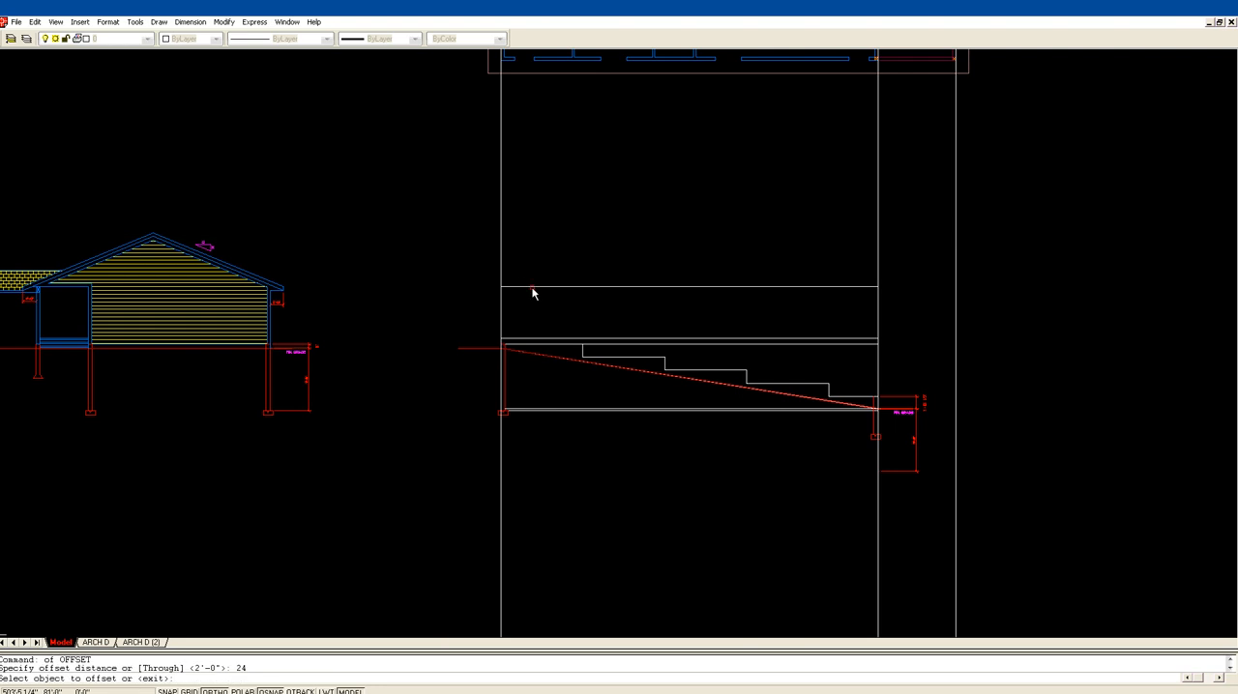
{"action": "left_click", "coordinate": [500, 276]}
{"action": "left_click", "coordinate": [496, 272]}
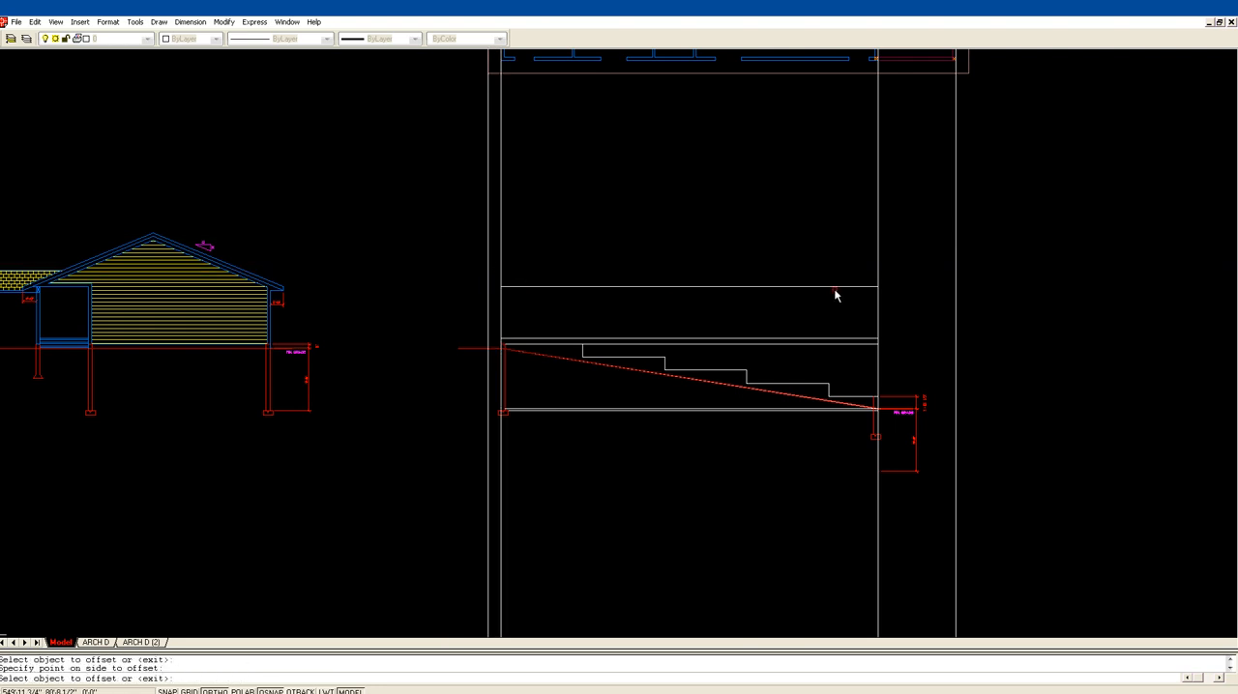
{"action": "left_click", "coordinate": [878, 284]}
{"action": "left_click", "coordinate": [889, 281]}
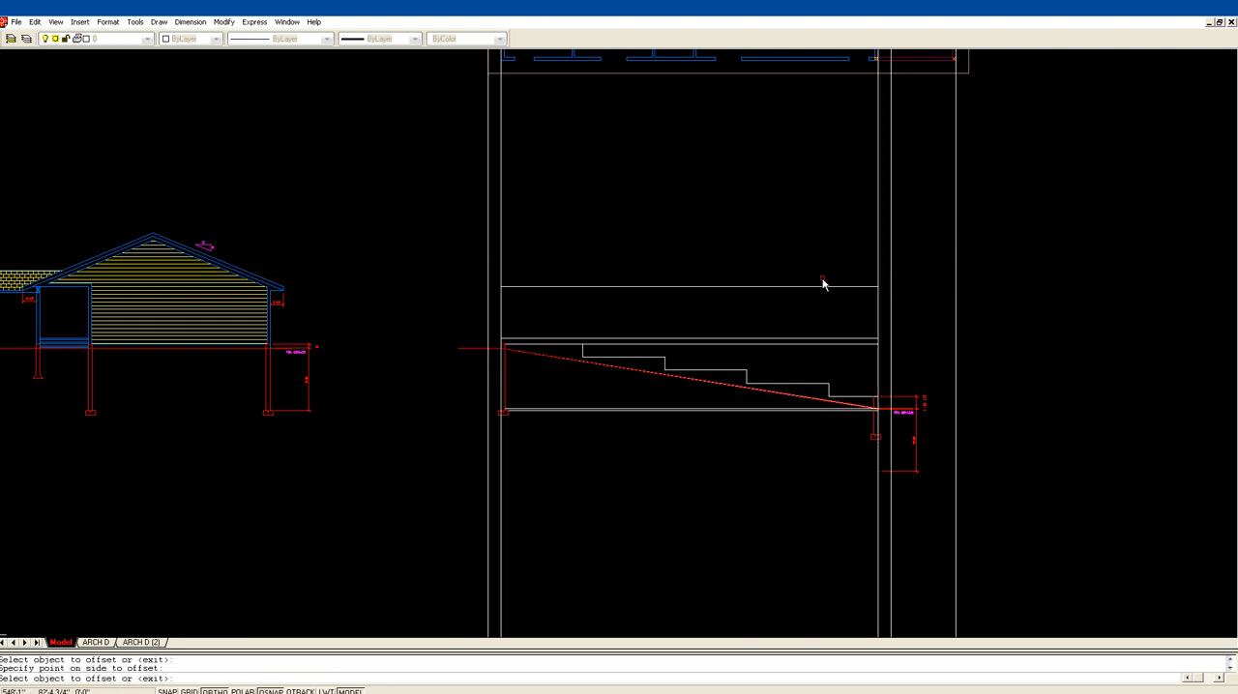
{"action": "key", "text": "Escape"}
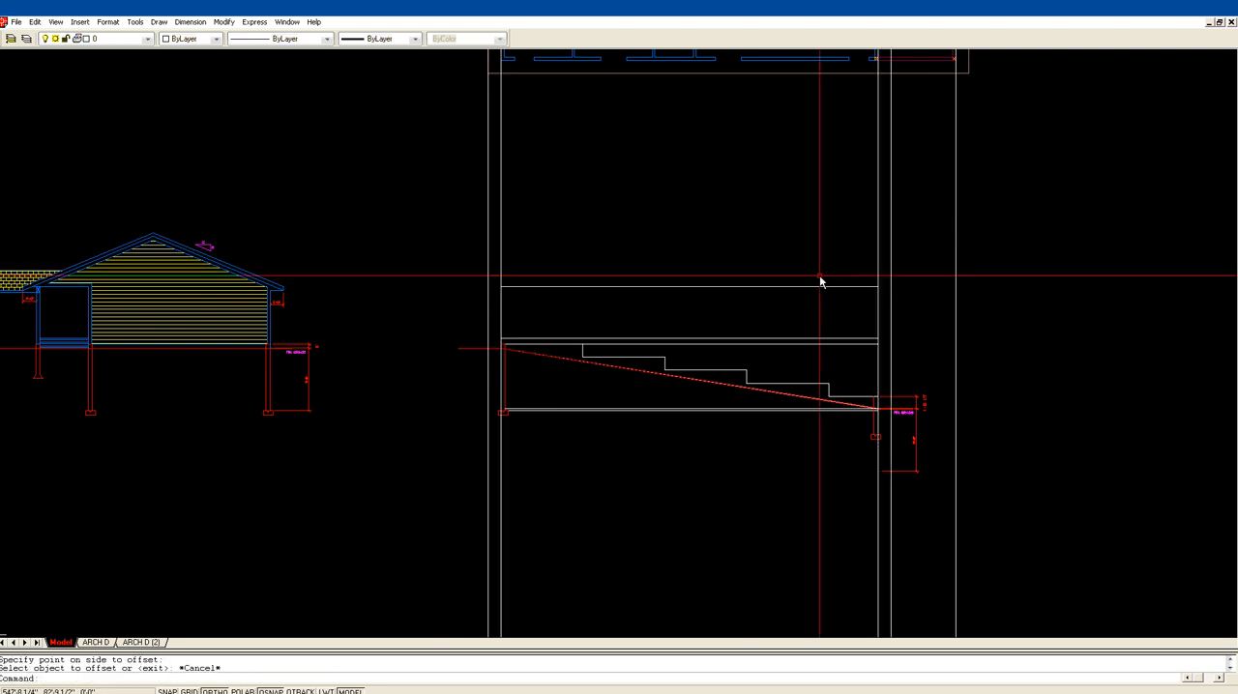
Step: Move the walkout-side overhang line from the second construction line to the third so it sits outside the outermost line
{"action": "type", "text": "m"}
{"action": "key", "text": "Return"}
{"action": "left_click", "coordinate": [890, 290]}
{"action": "key", "text": "Return"}
{"action": "left_click", "coordinate": [880, 293]}
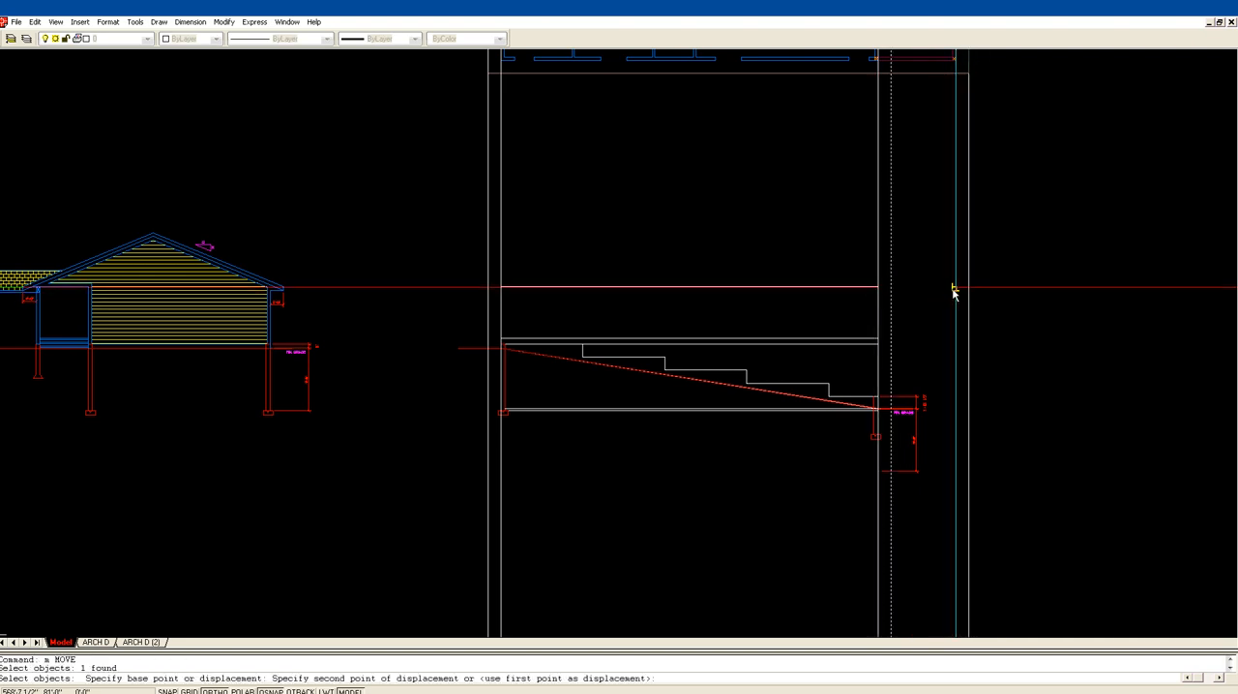
{"action": "left_click", "coordinate": [912, 296]}
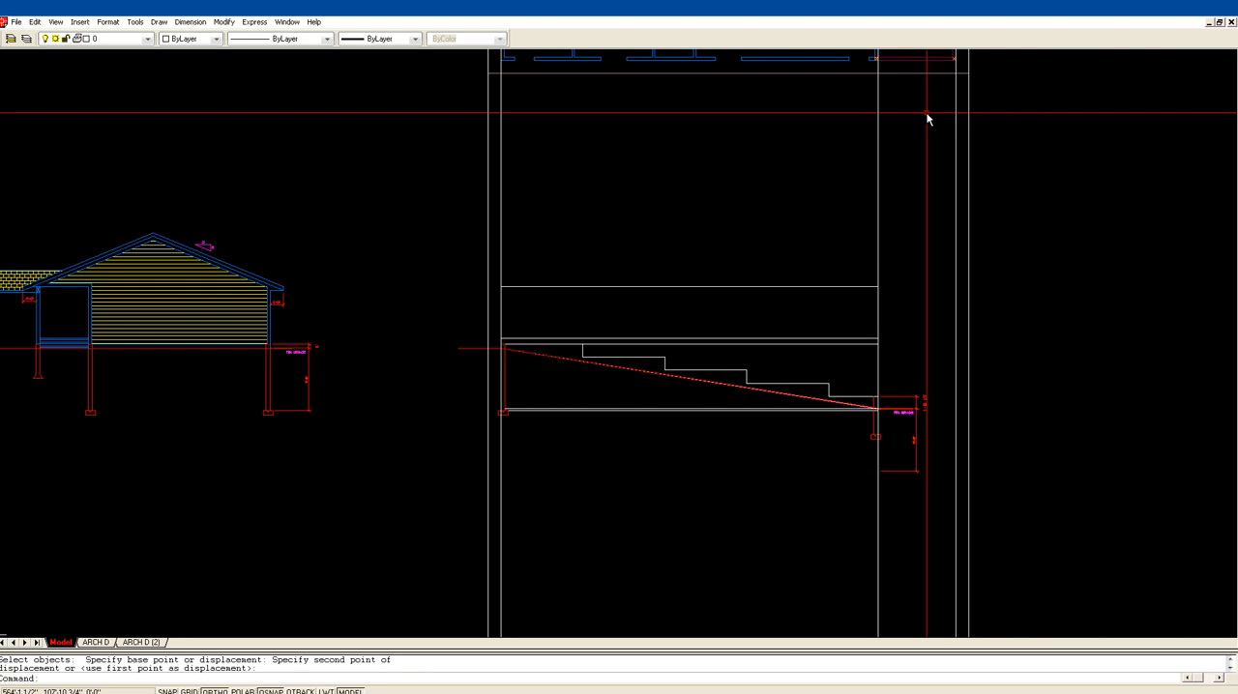
Step: Draw two horizontal lines from the top and bottom of the gable elevation's eave across past the side elevation
{"action": "middle_click_drag", "start_coordinate": [925, 113], "coordinate": [932, 227]}
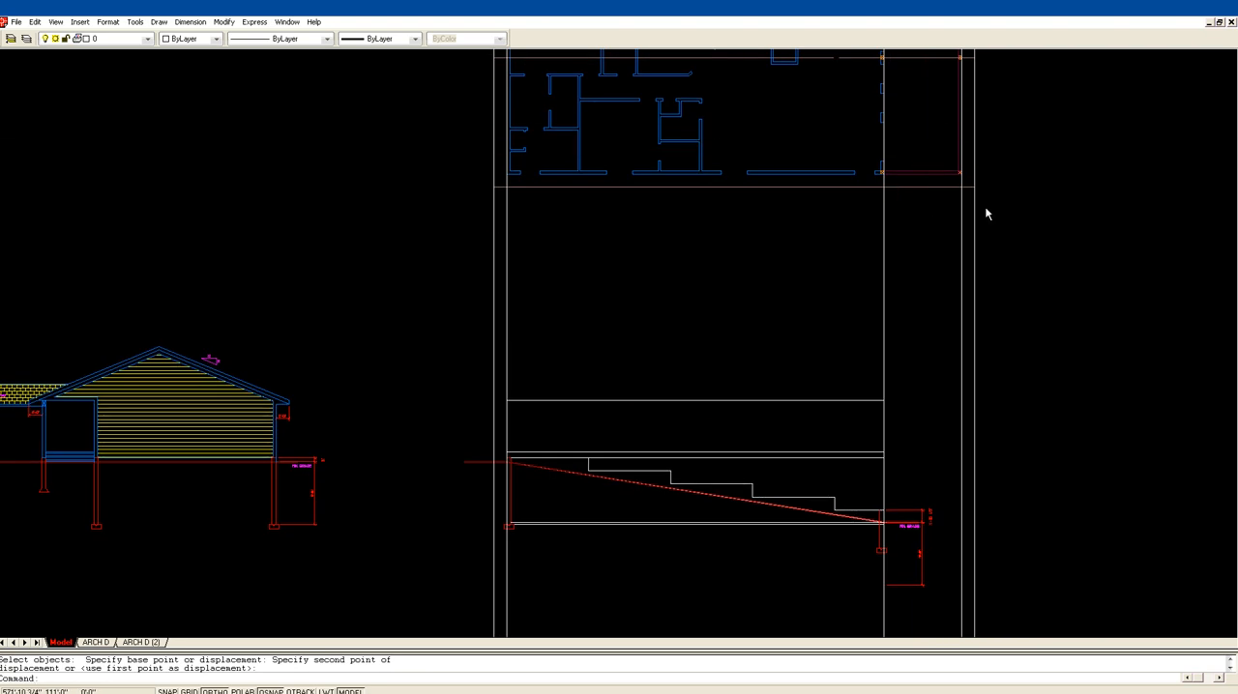
{"action": "key", "text": "Escape"}
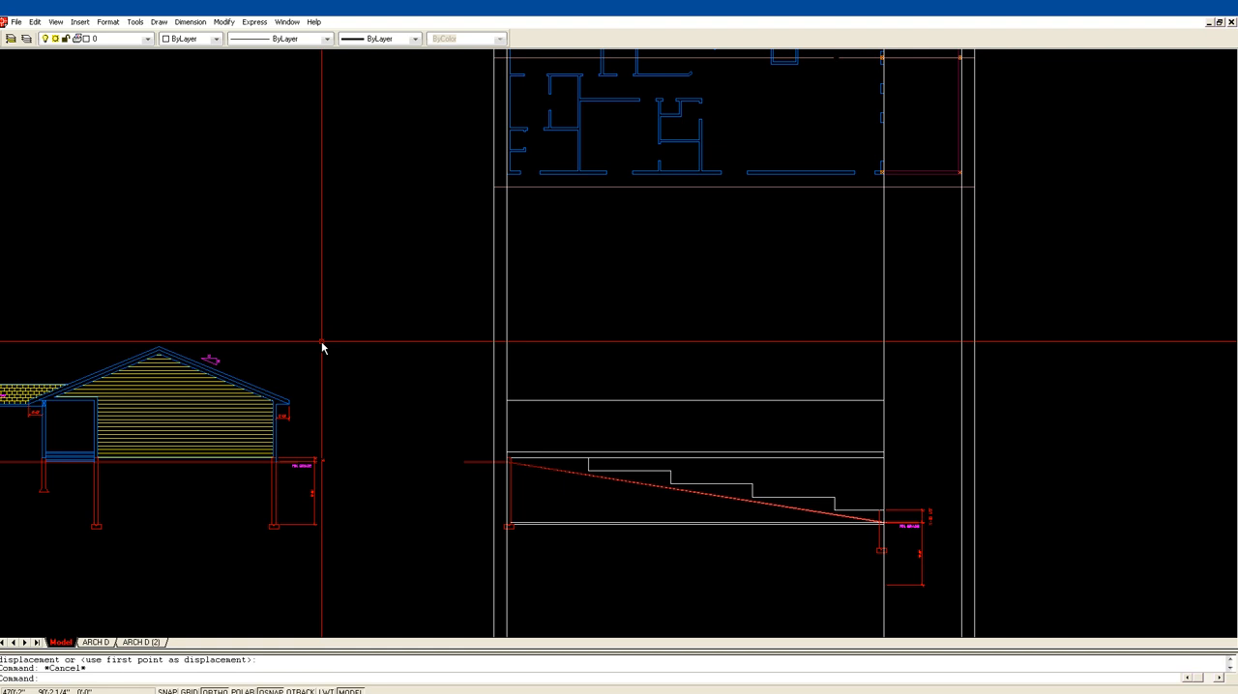
{"action": "key", "text": "Return"}
{"action": "left_click", "coordinate": [289, 399]}
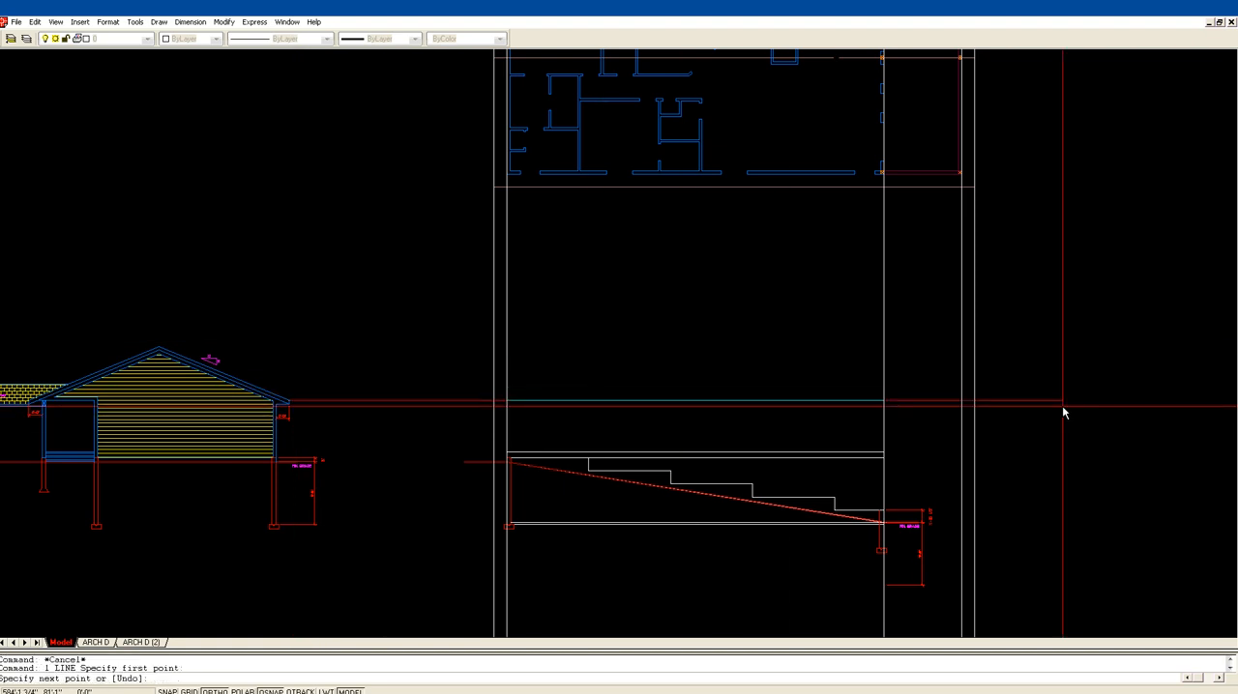
{"action": "left_click", "coordinate": [1104, 420]}
{"action": "key", "text": "Return"}
{"action": "key", "text": "Return"}
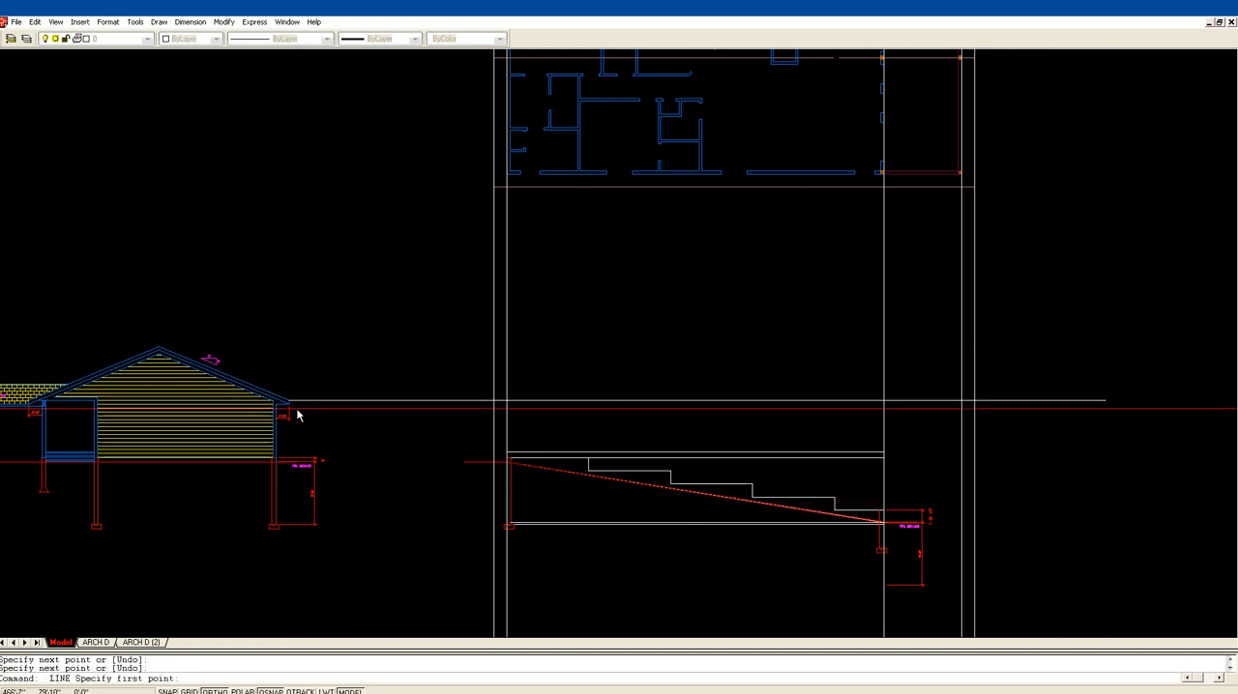
{"action": "left_click", "coordinate": [291, 406]}
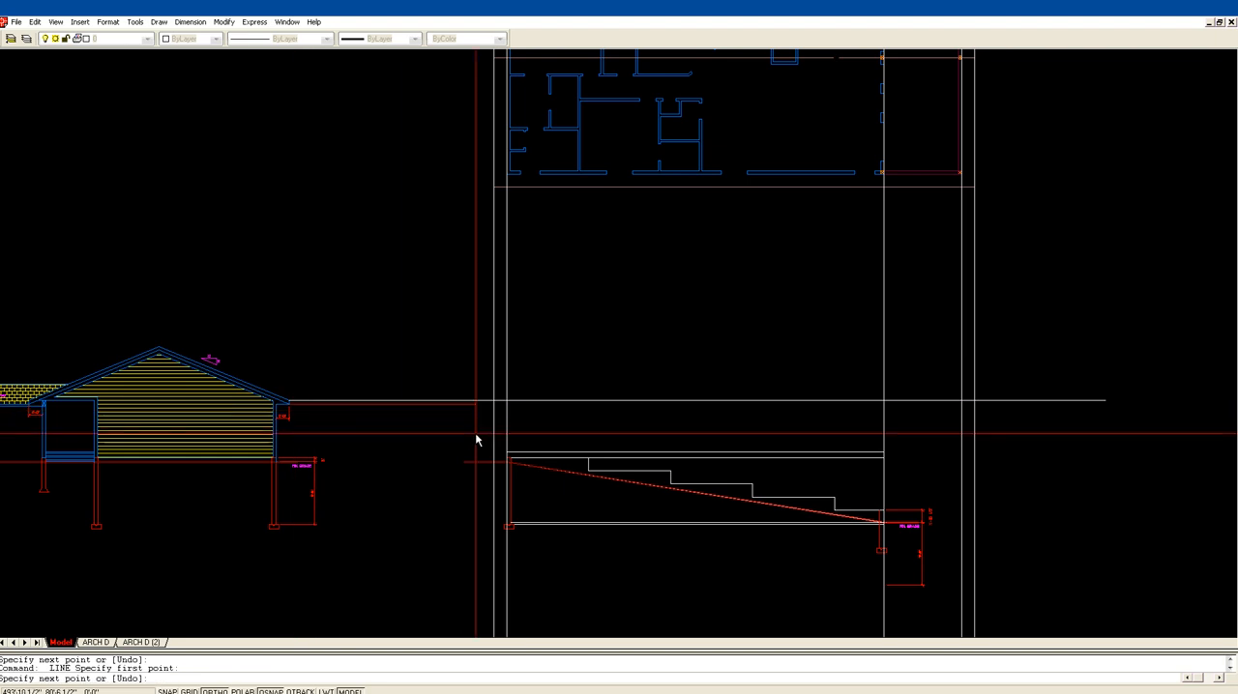
{"action": "left_click", "coordinate": [1049, 435]}
{"action": "key", "text": "Return"}
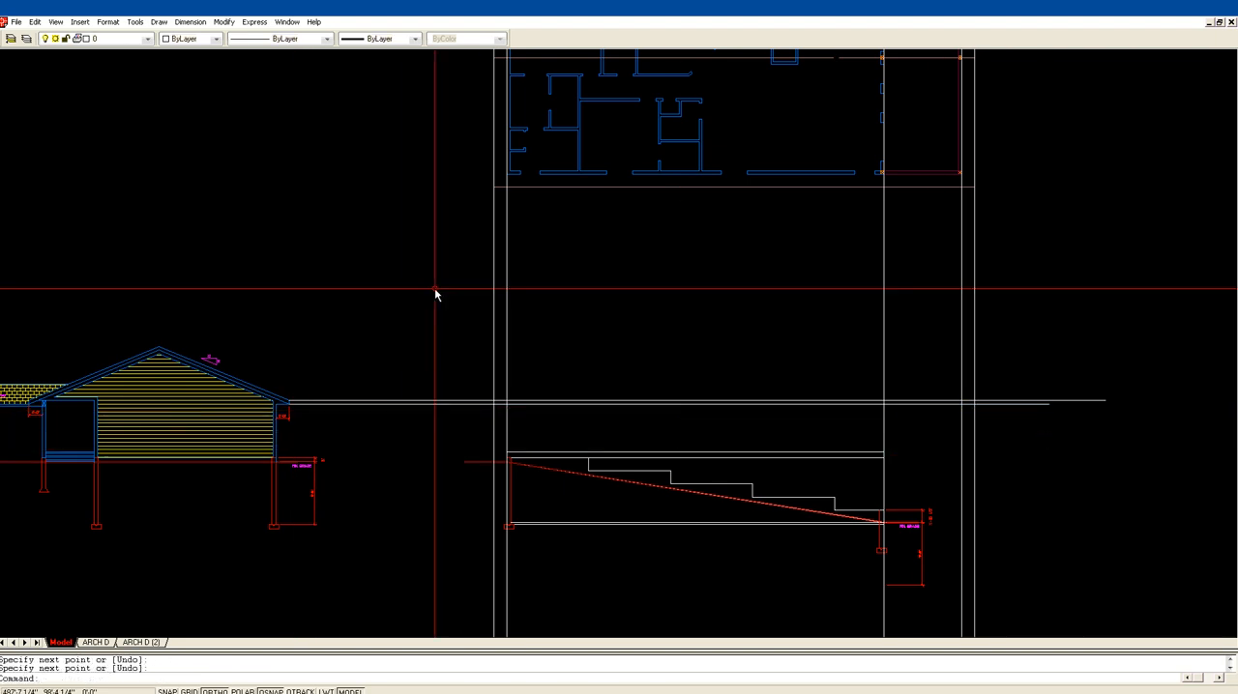
Step: Draw a horizontal line from the gable elevation's roof peak across past the side elevation's outermost vertical line
{"action": "key", "text": "Return"}
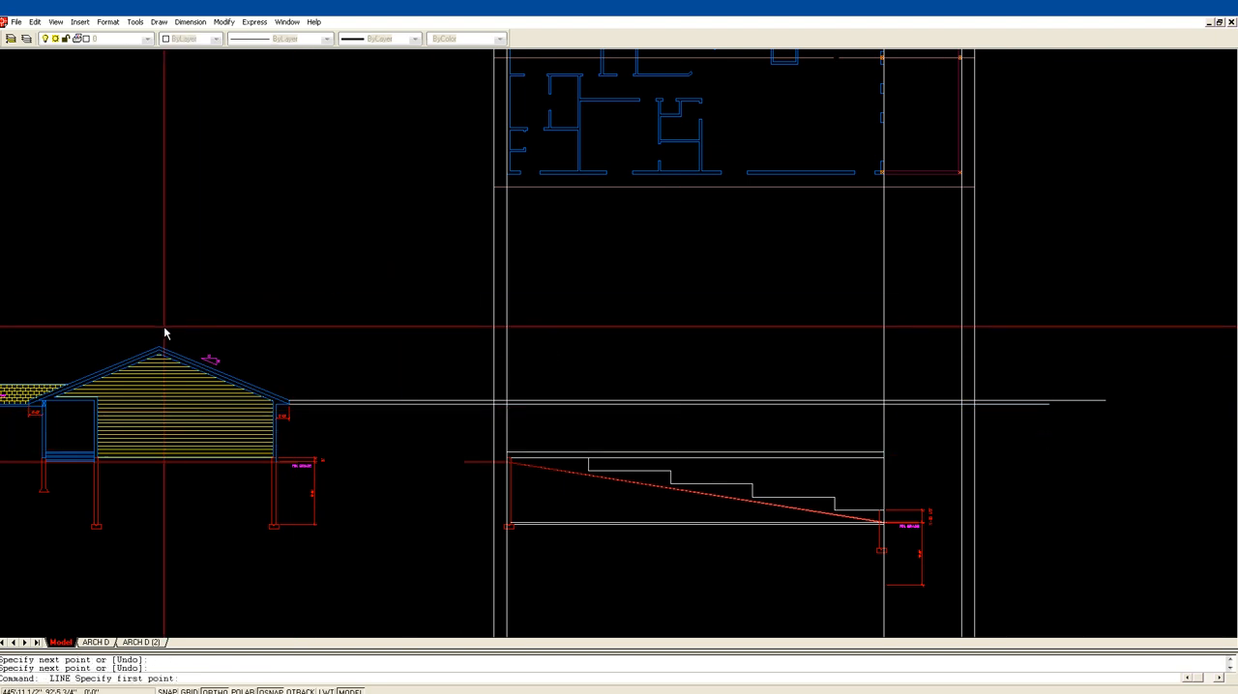
{"action": "left_click", "coordinate": [159, 348]}
{"action": "left_click", "coordinate": [1080, 361]}
{"action": "key", "text": "Return"}
Step: Fillet the walkout-side overhang line with the ridge line and the two eave lines to close that roof end
{"action": "type", "text": "f"}
{"action": "key", "text": "Return"}
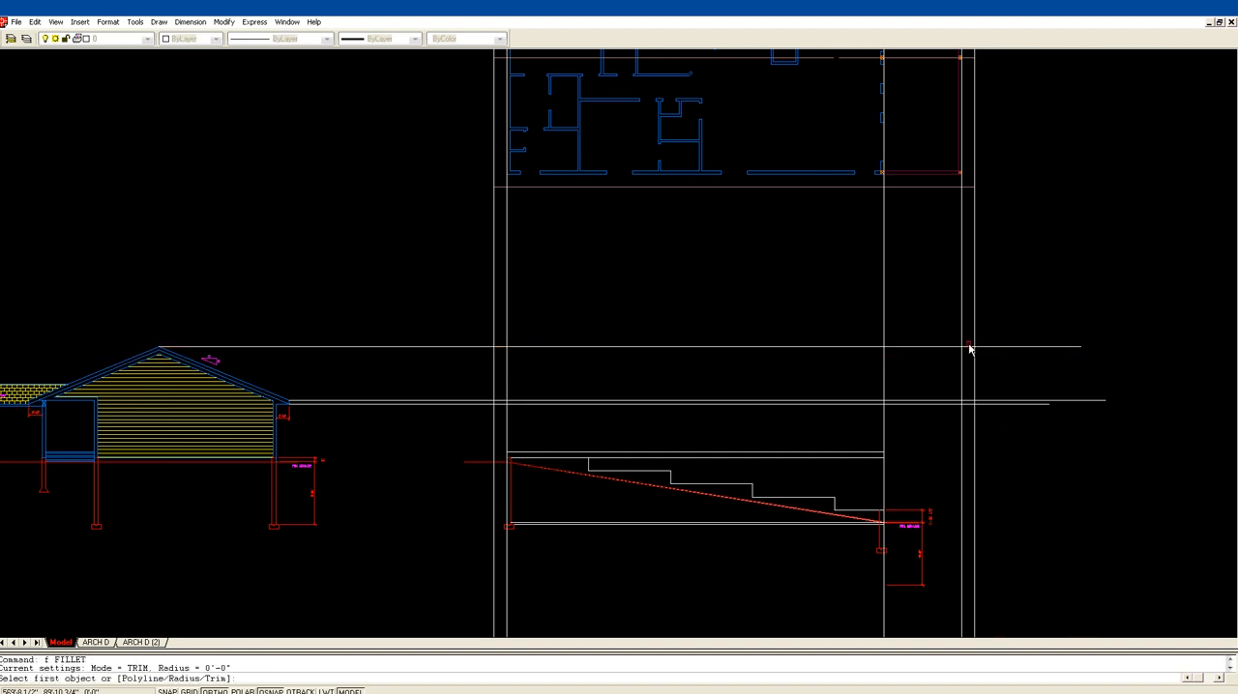
{"action": "left_click", "coordinate": [973, 348]}
{"action": "left_click", "coordinate": [974, 378]}
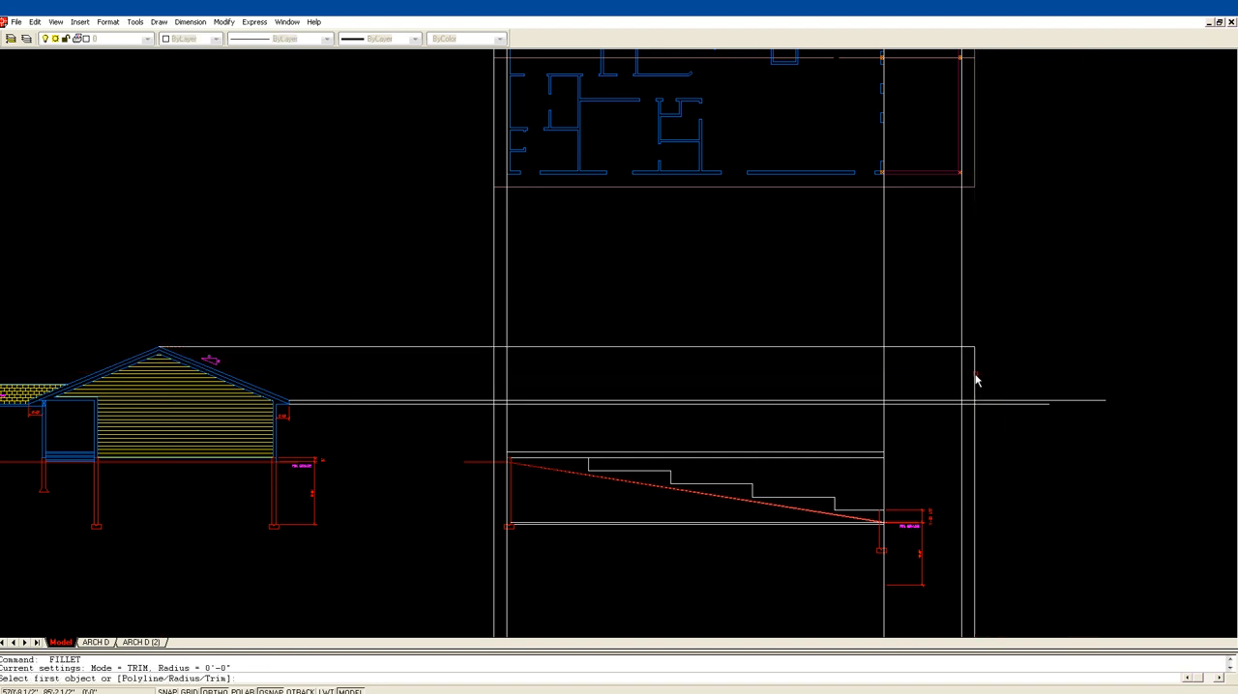
{"action": "left_click", "coordinate": [971, 400]}
{"action": "key", "text": "Return"}
{"action": "left_click", "coordinate": [974, 394]}
{"action": "left_click", "coordinate": [972, 405]}
Step: Fillet the opposite overhang line with the ridge line and both eave lines to close the roof's other end
{"action": "key", "text": "Return"}
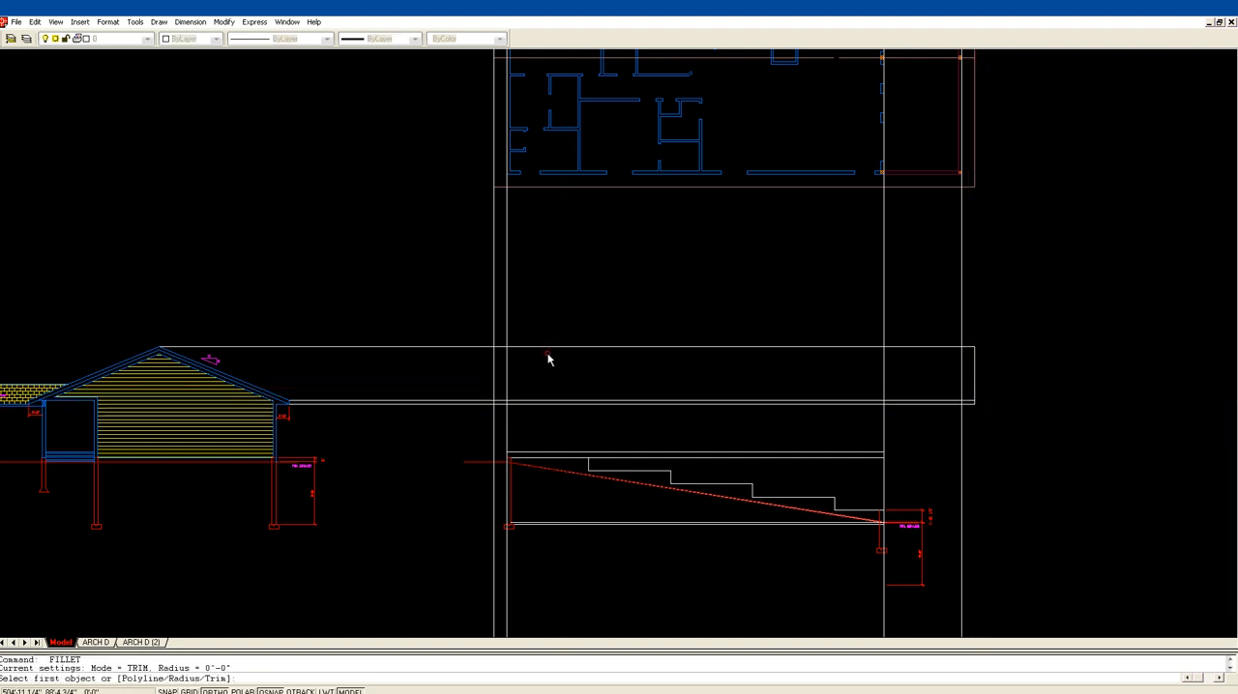
{"action": "left_click", "coordinate": [534, 349]}
{"action": "left_click", "coordinate": [494, 363]}
{"action": "key", "text": "Return"}
{"action": "left_click", "coordinate": [496, 374]}
{"action": "left_click", "coordinate": [537, 402]}
{"action": "key", "text": "Return"}
{"action": "left_click", "coordinate": [495, 387]}
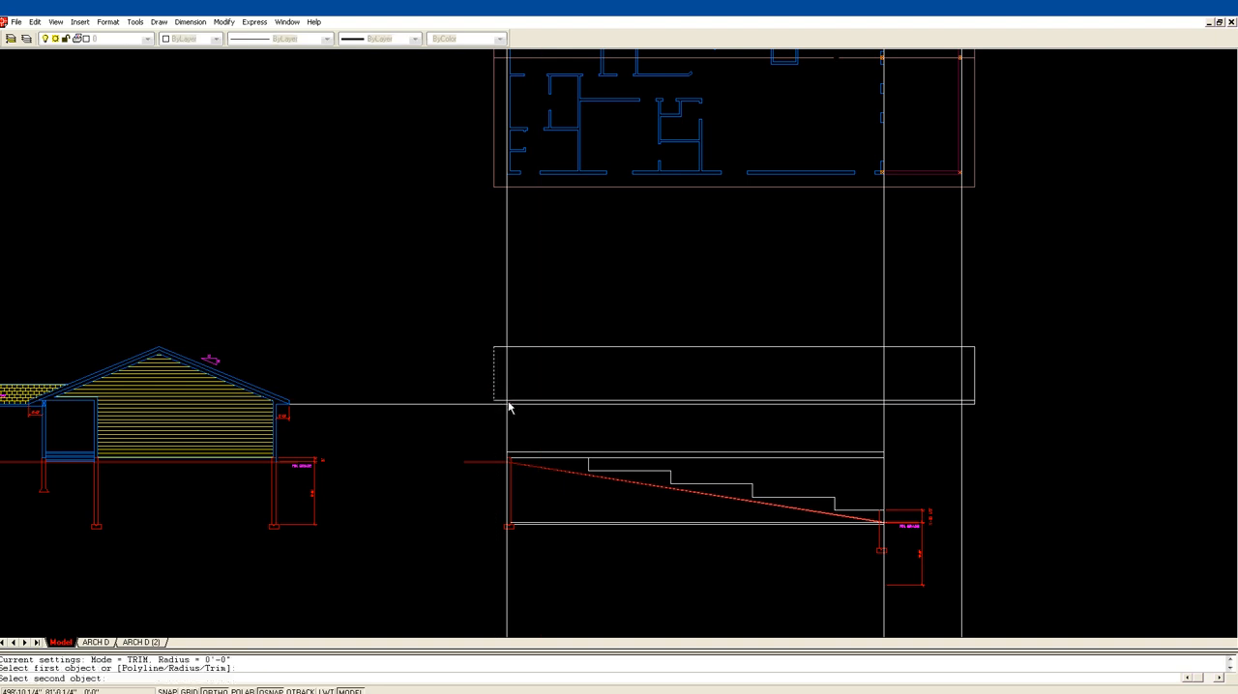
{"action": "key", "text": "Escape"}
Step: Trim the three vertical construction lines above the roof's lower eave line
{"action": "type", "text": "tr"}
{"action": "key", "text": "Return"}
{"action": "left_click", "coordinate": [540, 403]}
{"action": "left_click", "coordinate": [506, 392]}
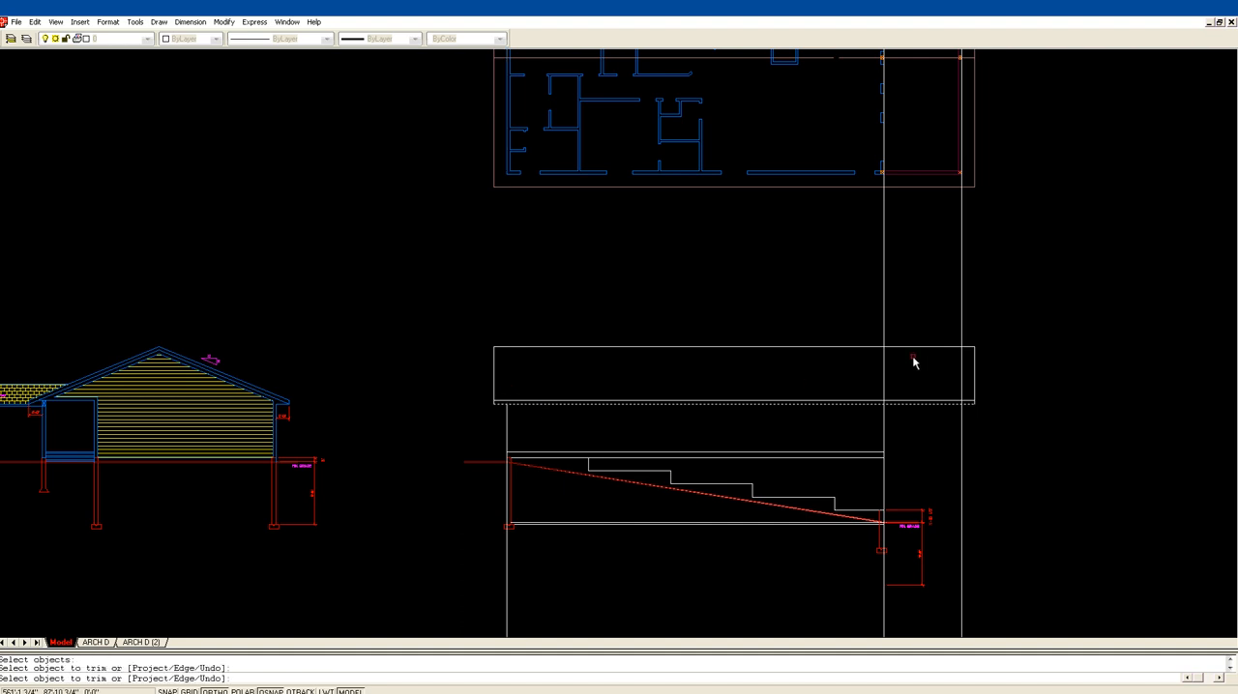
{"action": "left_click", "coordinate": [885, 378]}
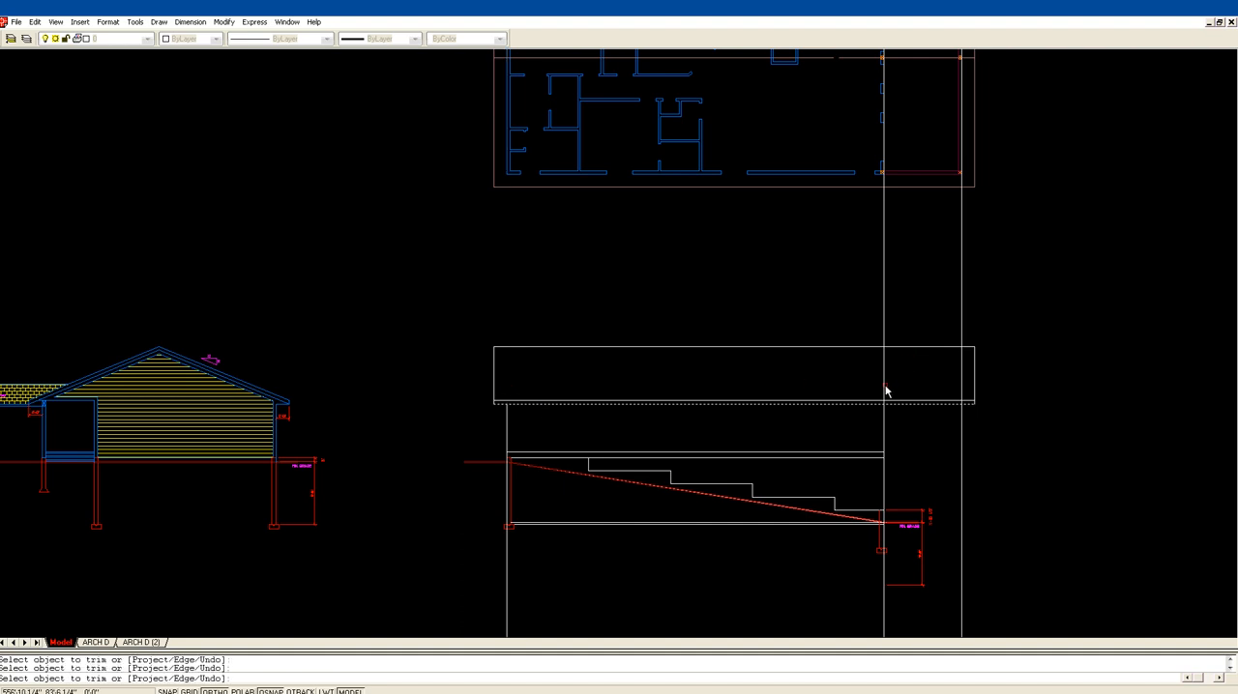
{"action": "key", "text": "Return"}
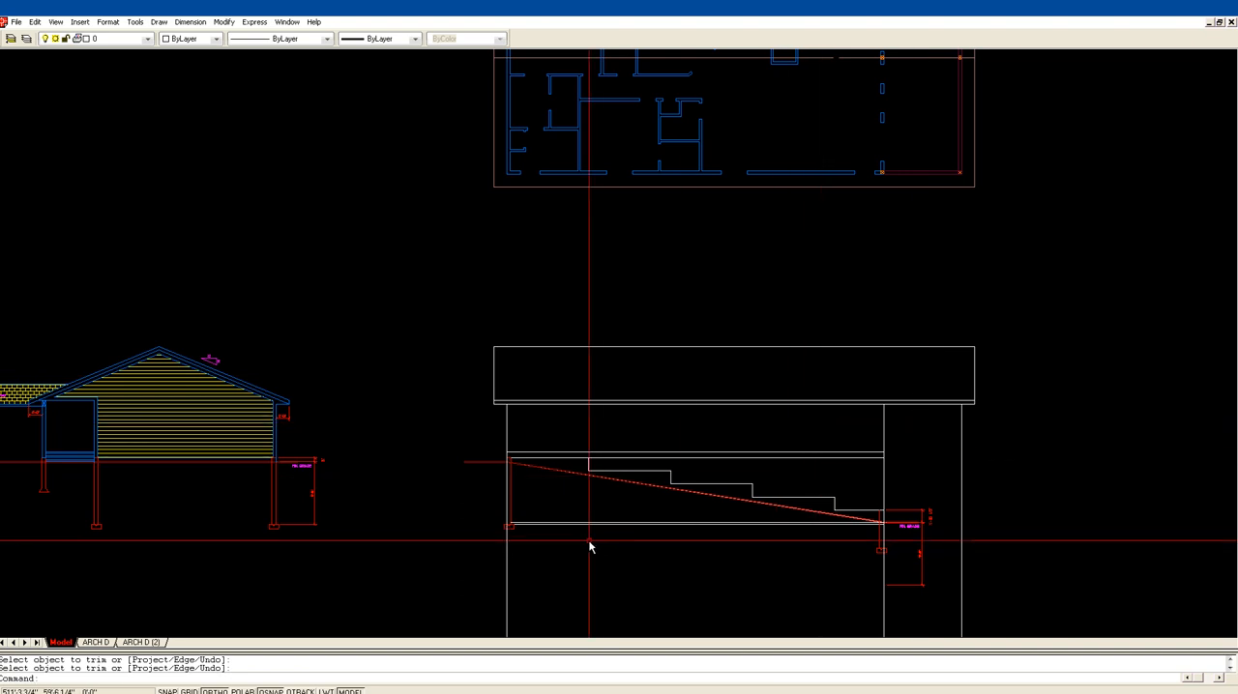
Step: Trim off the part of the first vertical wall line below the finished grade at the tall foundation wall
{"action": "type", "text": "tr"}
{"action": "key", "text": "Return"}
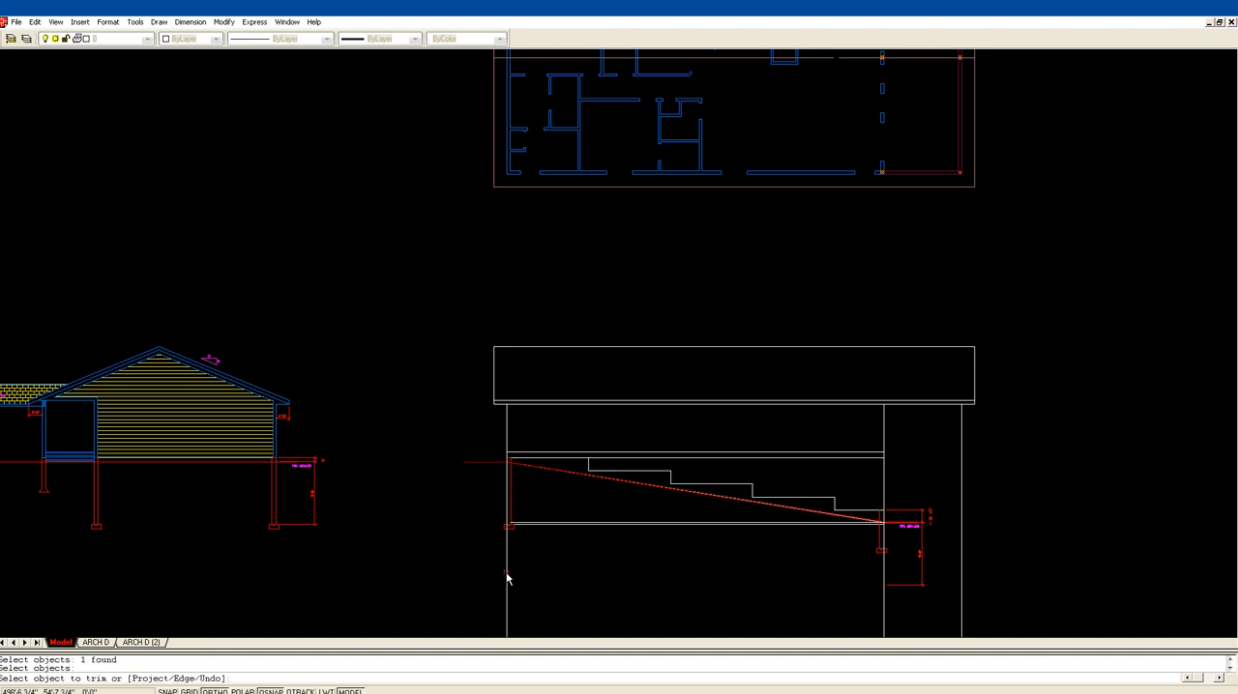
{"action": "key", "text": "Return"}
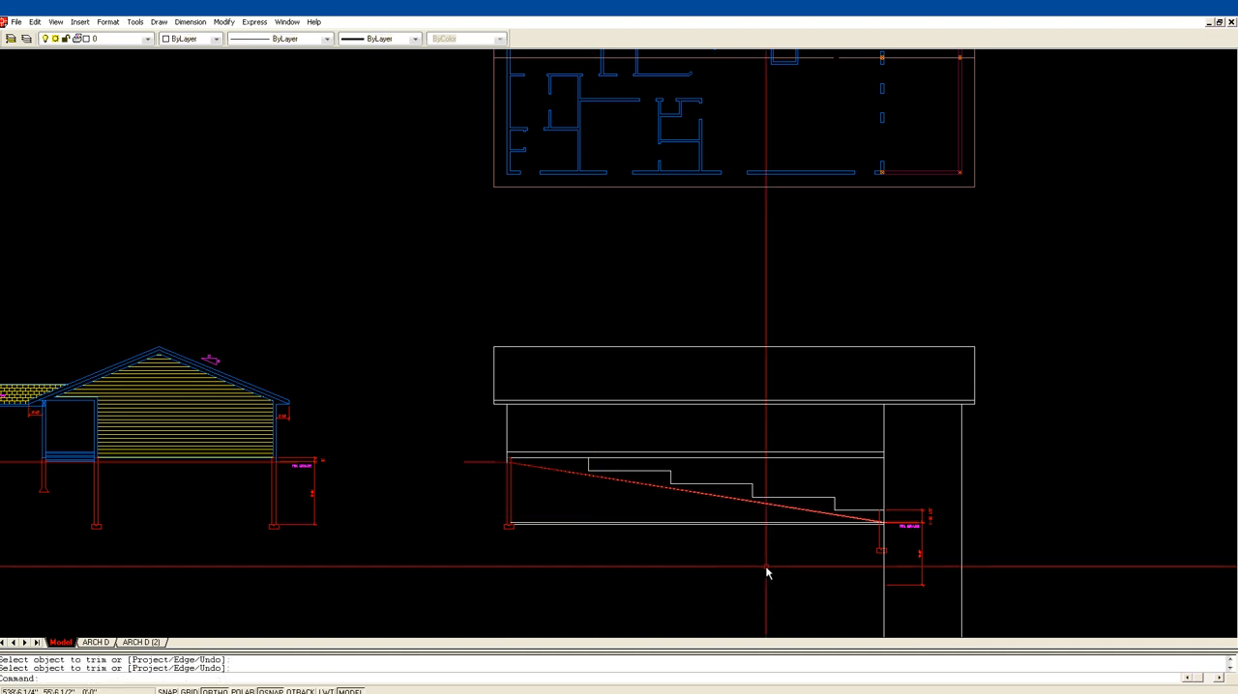
Step: Trim off the part of the walkout-side wall line that extends below the finished grade at the short foundation wall
{"action": "key", "text": "Return"}
{"action": "left_click", "coordinate": [829, 517]}
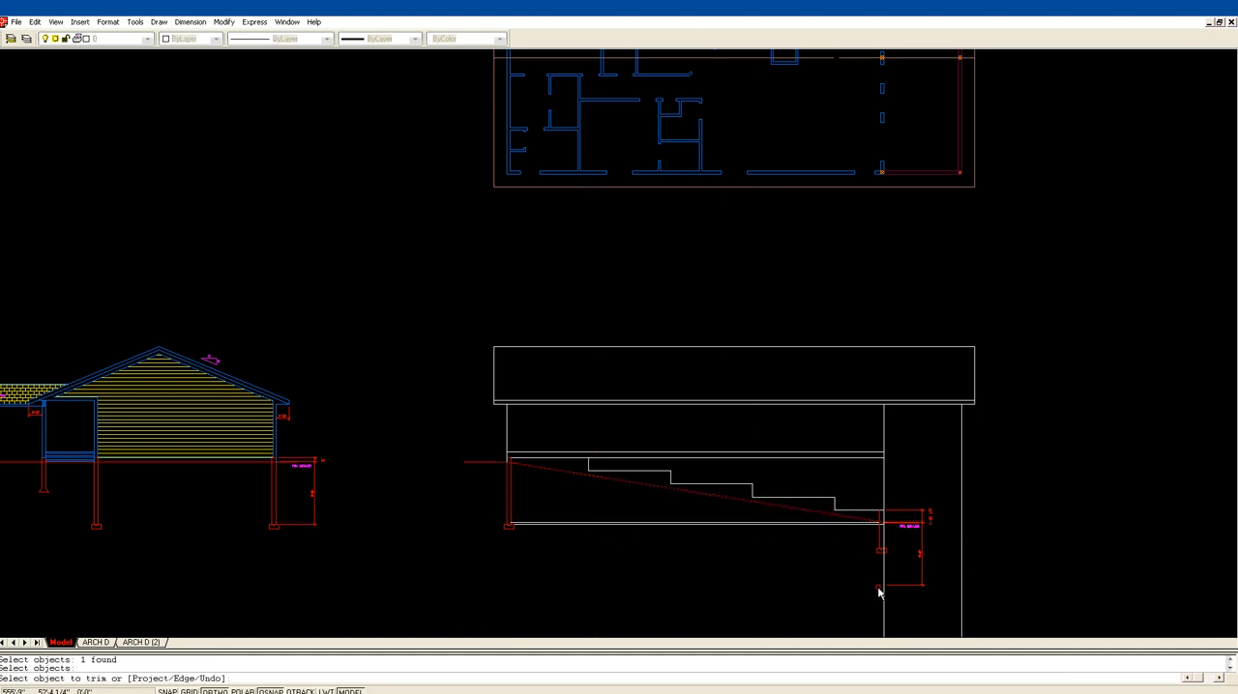
{"action": "key", "text": "Return"}
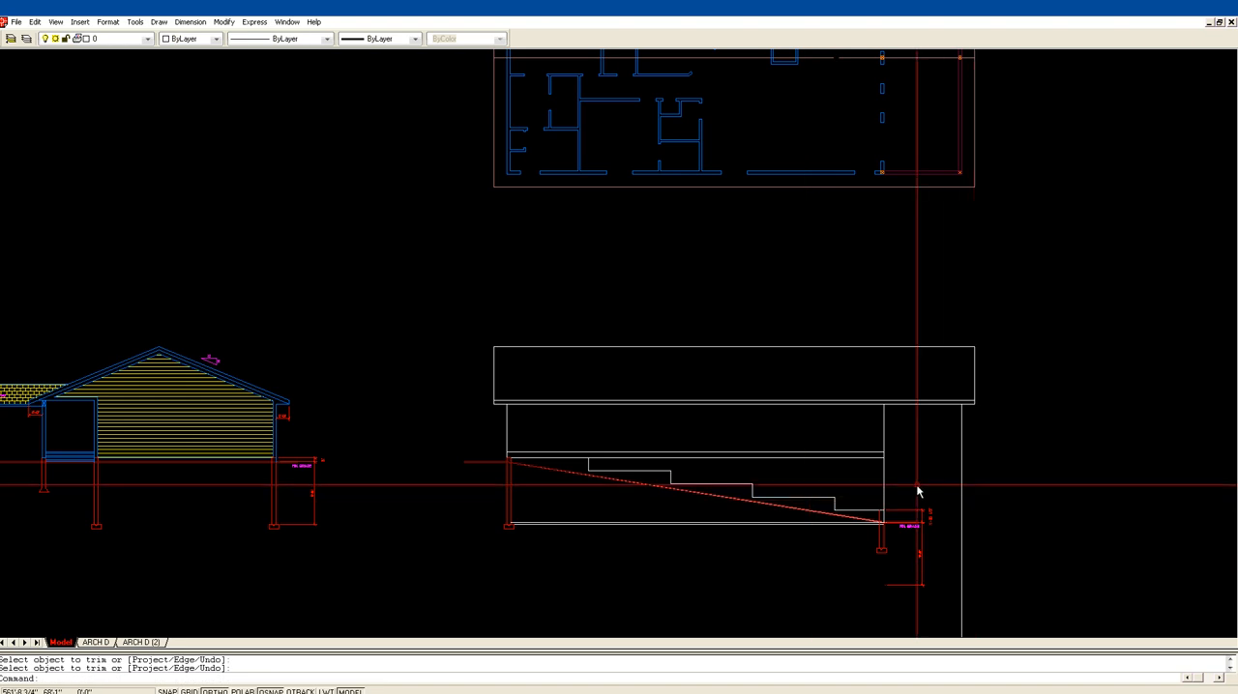
Step: Offset the outermost vertical line beneath the roof overhang 6 inches toward the house to form a post
{"action": "scroll", "coordinate": [915, 493], "scroll_direction": "down", "scroll_amount": 1}
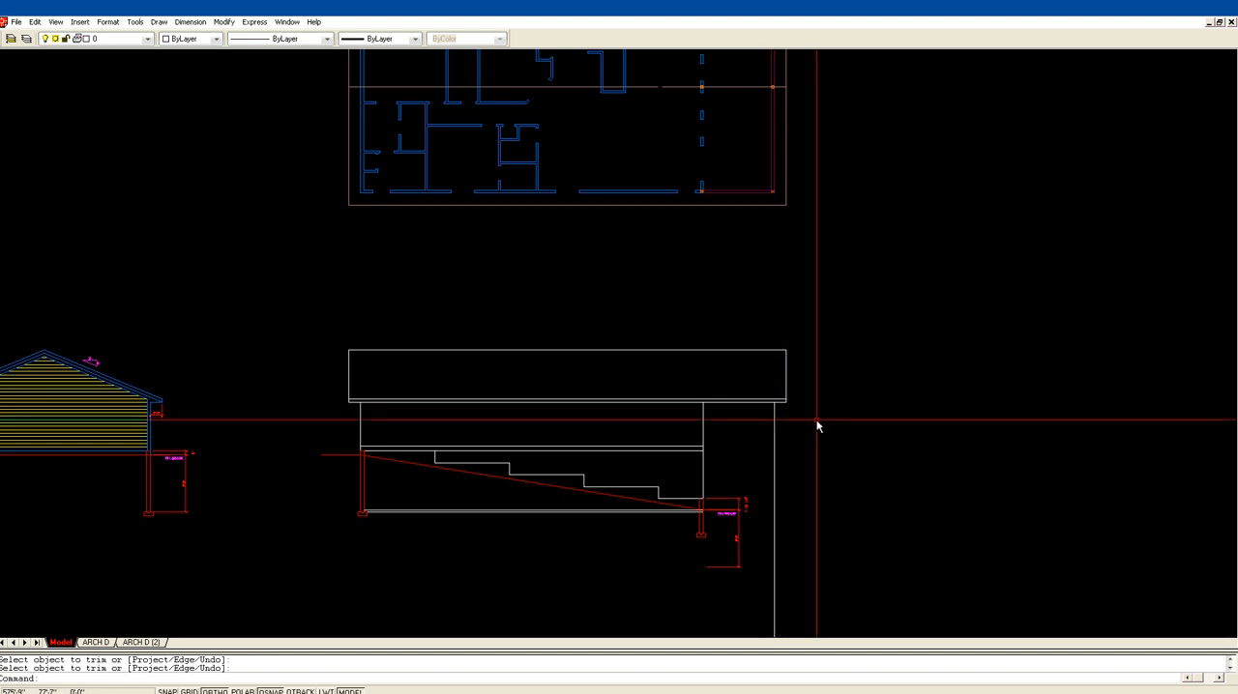
{"action": "key", "text": "Return"}
{"action": "type", "text": "6"}
{"action": "key", "text": "Return"}
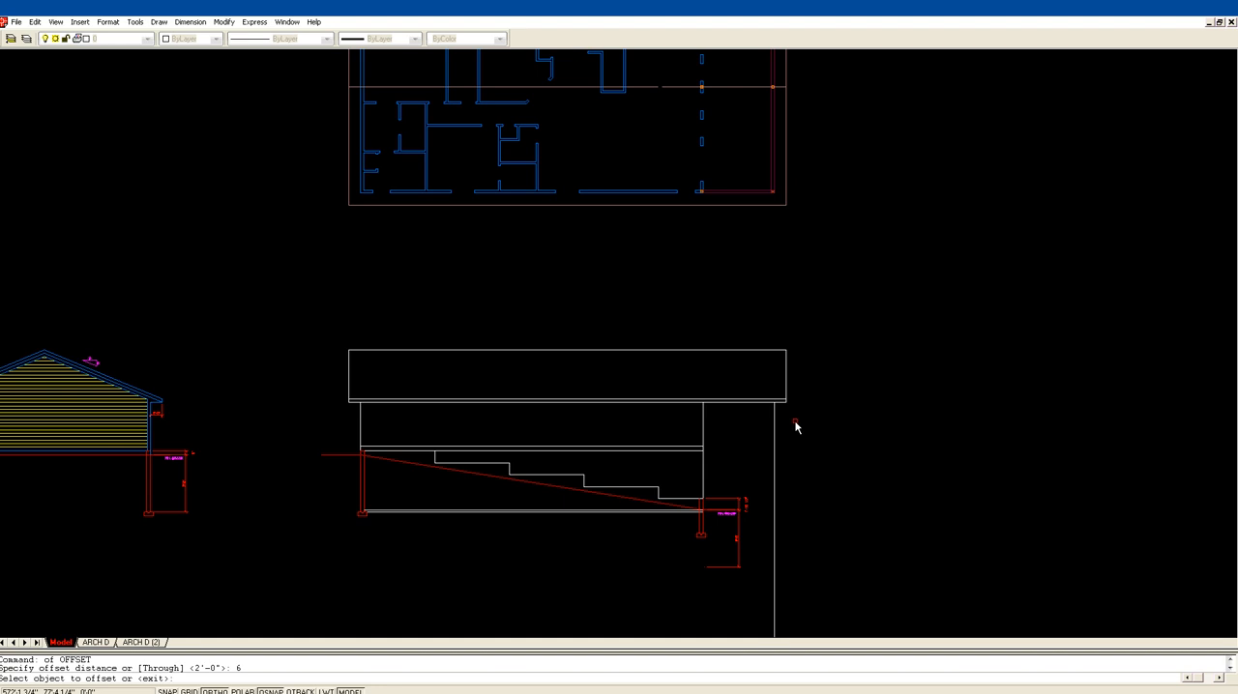
{"action": "left_click", "coordinate": [775, 432]}
{"action": "left_click", "coordinate": [759, 434]}
{"action": "key", "text": "Return"}
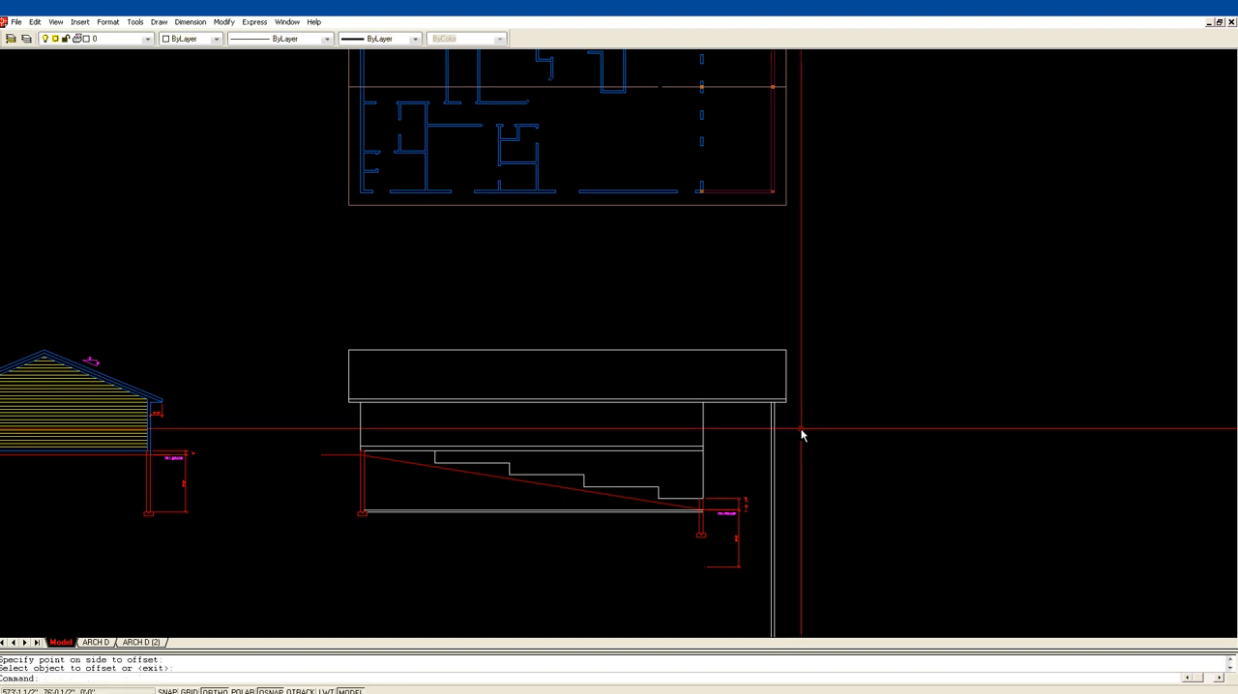
Step: Extend the two main floor lines beyond the walkout-side wall to the post's outer line
{"action": "type", "text": "tr"}
{"action": "key", "text": "Return"}
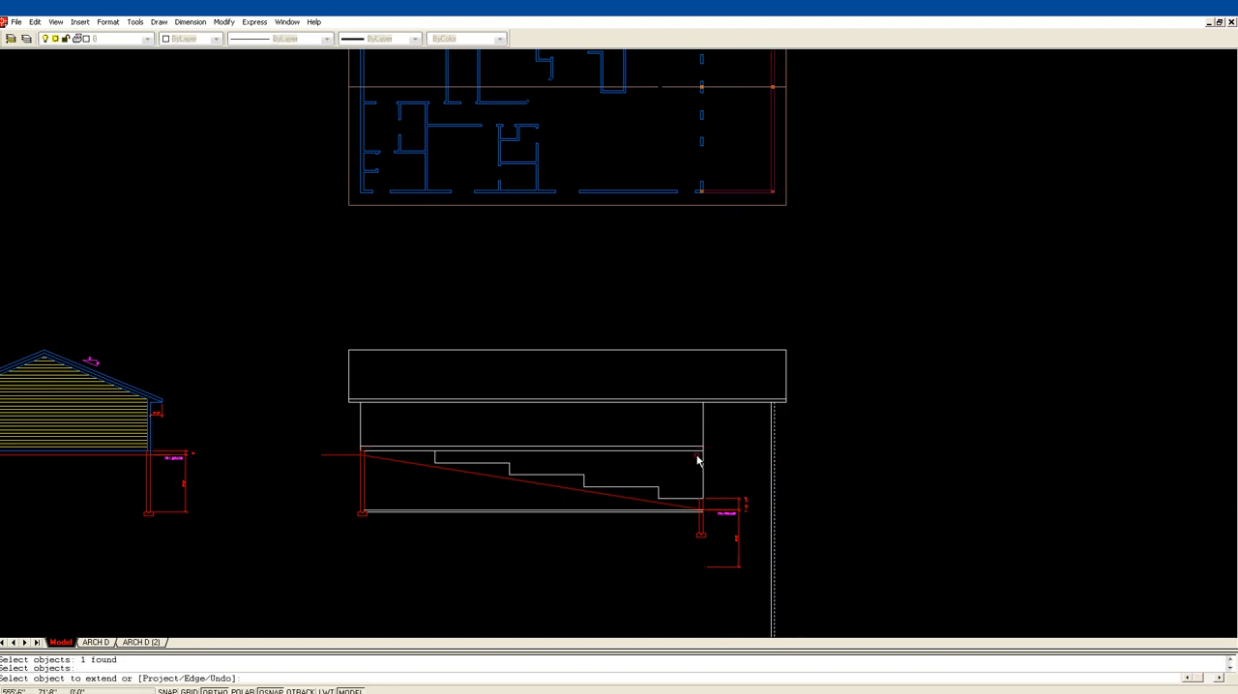
{"action": "key", "text": "Return"}
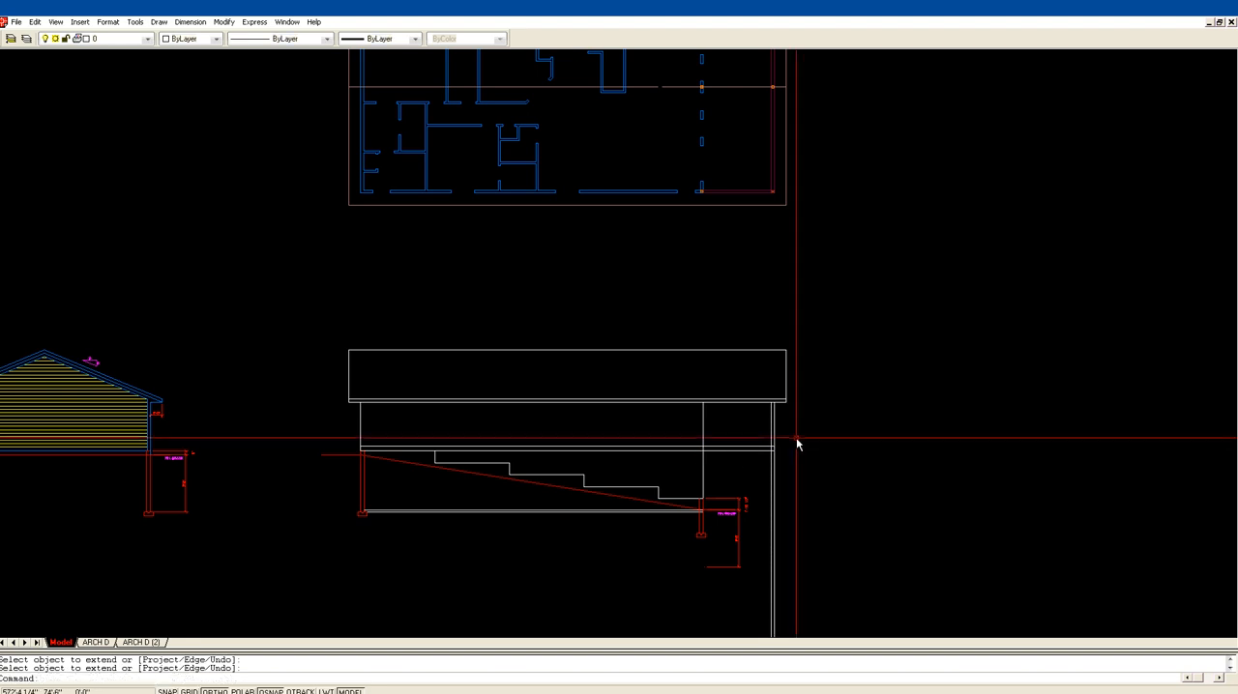
Step: Trim the two floor lines inside the house back to the walkout-side wall line, keeping only the deck portion
{"action": "type", "text": "z"}
{"action": "key", "text": "Return"}
{"action": "left_click", "coordinate": [629, 528]}
{"action": "left_click", "coordinate": [911, 301]}
{"action": "middle_click_drag", "start_coordinate": [637, 416], "coordinate": [666, 447]}
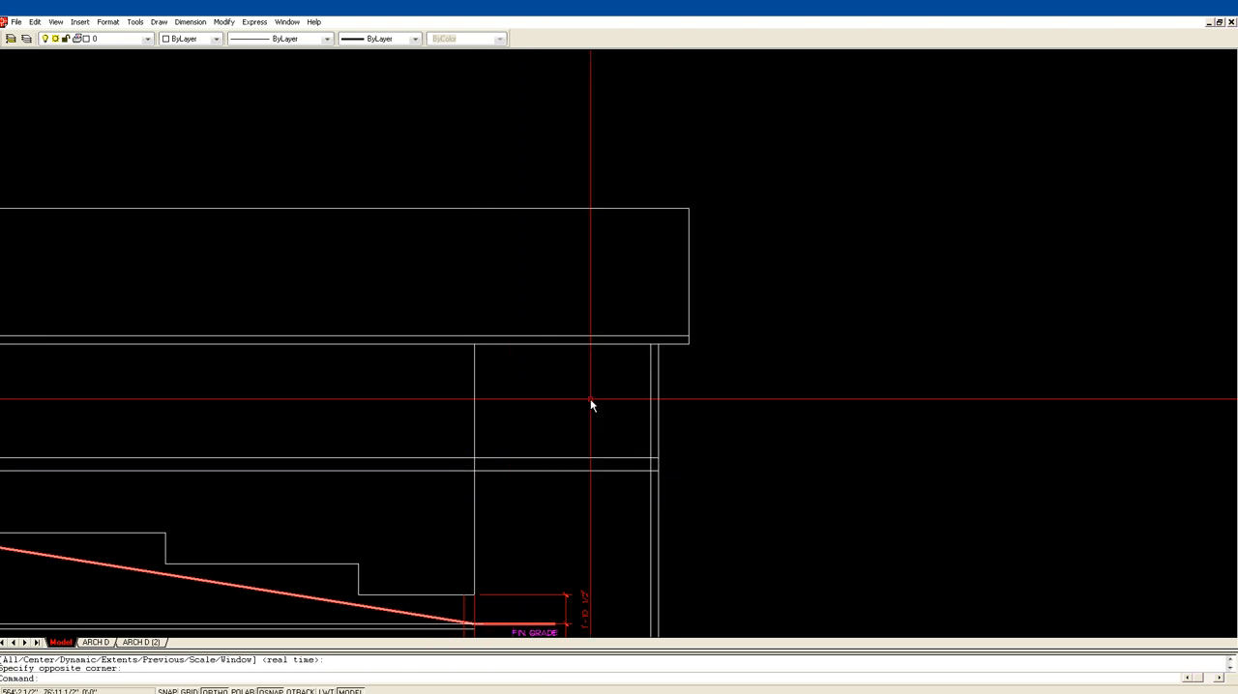
{"action": "type", "text": "tr"}
{"action": "key", "text": "Return"}
{"action": "left_click", "coordinate": [475, 454]}
{"action": "key", "text": "Return"}
{"action": "left_click", "coordinate": [465, 458]}
{"action": "left_click", "coordinate": [462, 470]}
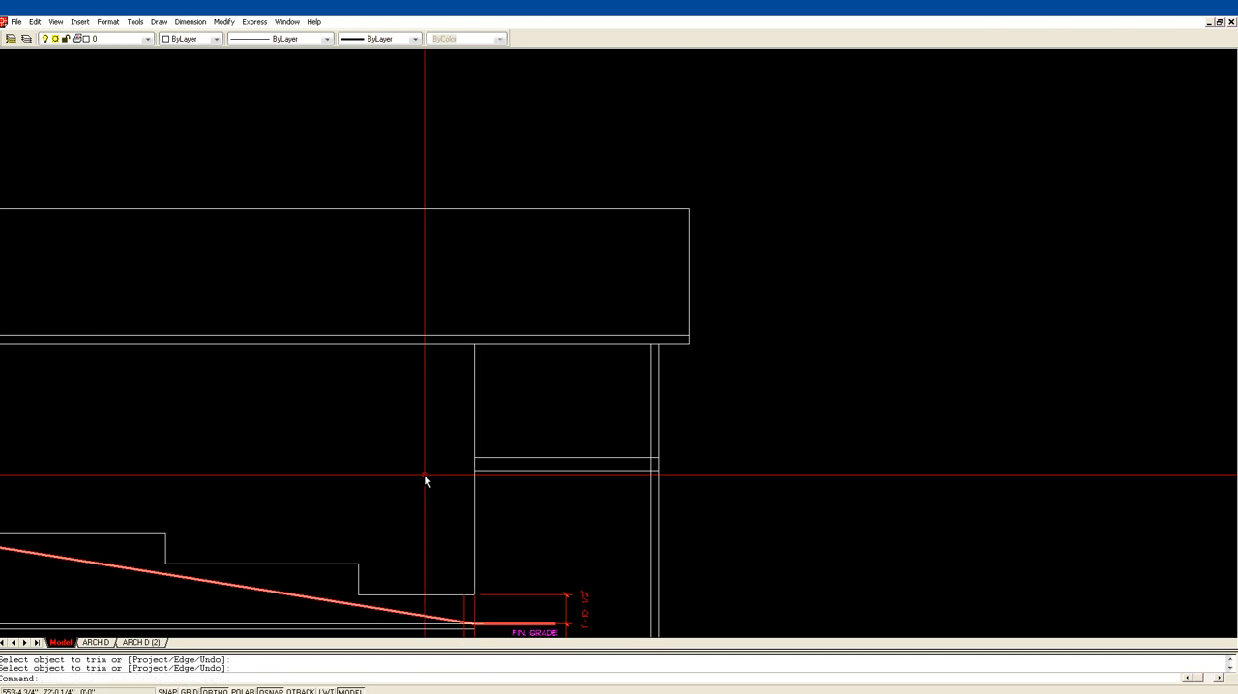
{"action": "key", "text": "Return"}
Step: Trim the post's inner line between the two horizontal deck floor lines
{"action": "middle_click_drag", "start_coordinate": [539, 443], "coordinate": [473, 440]}
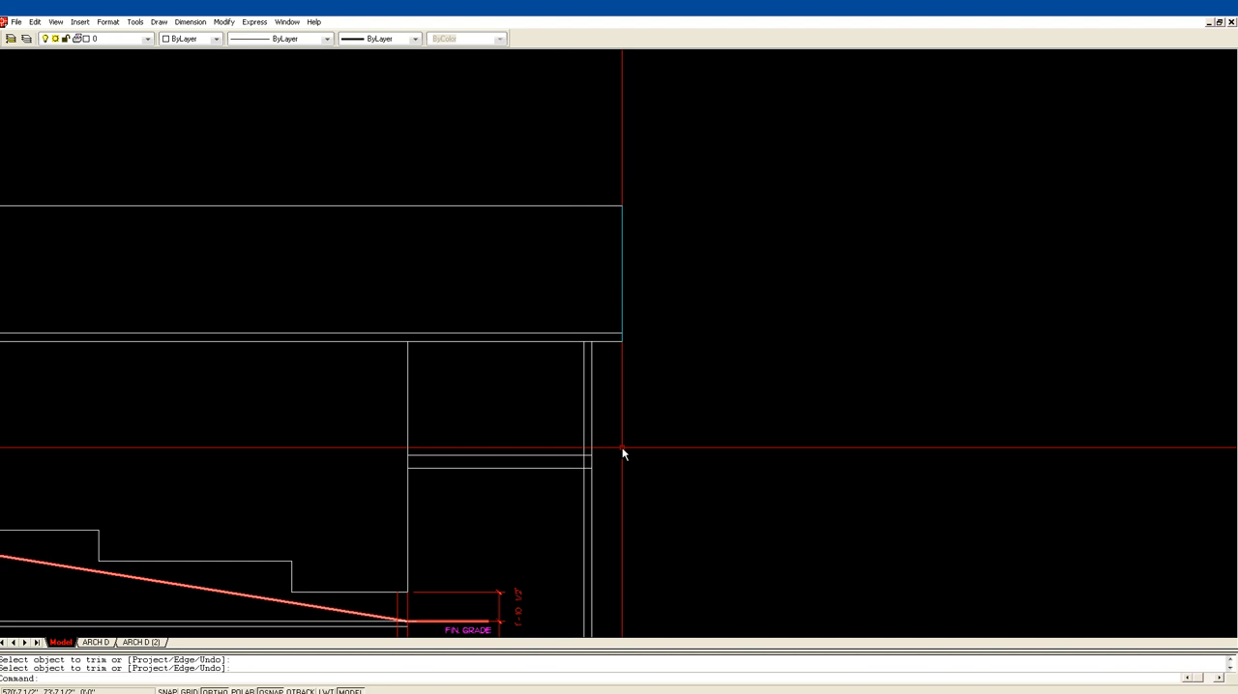
{"action": "key", "text": "Return"}
{"action": "left_click", "coordinate": [578, 455]}
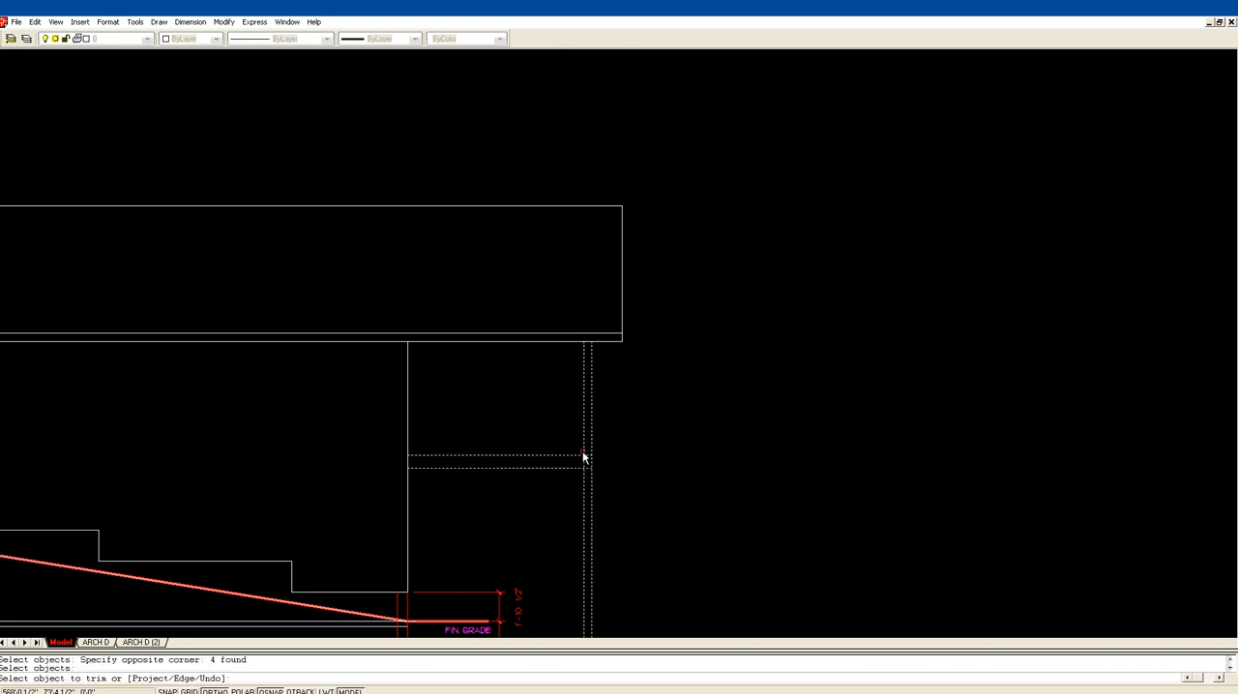
{"action": "left_click", "coordinate": [585, 462]}
{"action": "key", "text": "Return"}
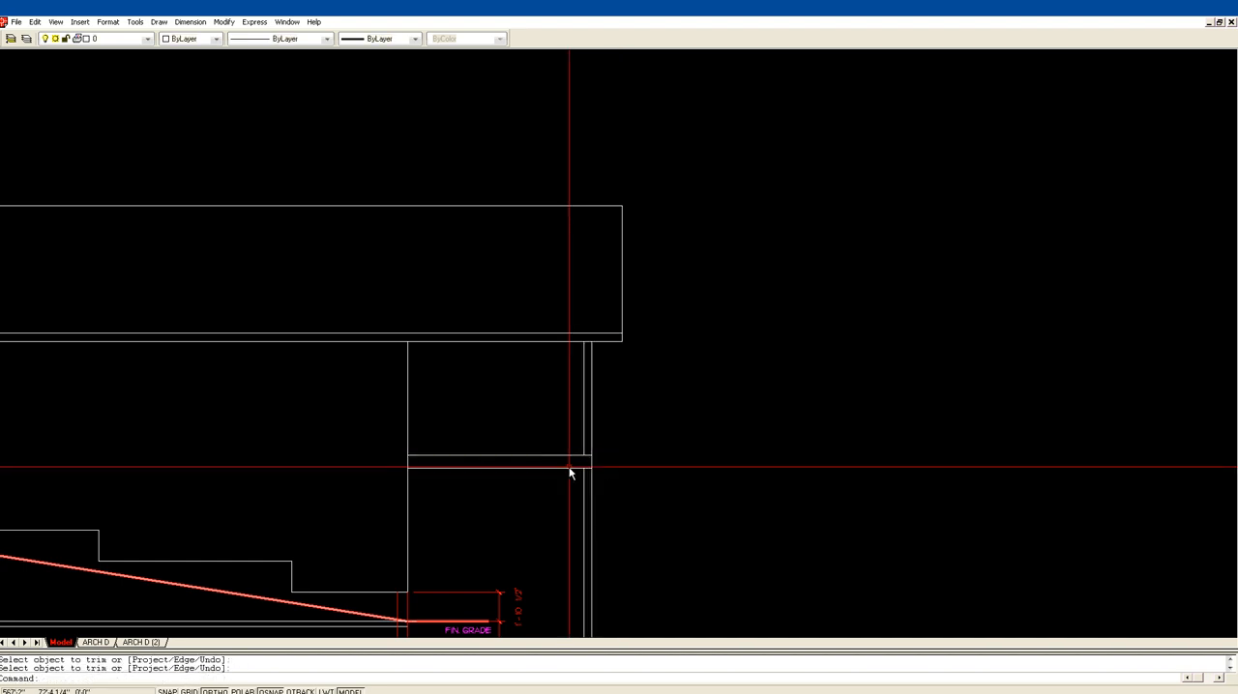
Step: Draw a short vertical line between the two deck floor lines at the post's inner edge
{"action": "type", "text": "l"}
{"action": "key", "text": "Return"}
{"action": "left_click", "coordinate": [584, 457]}
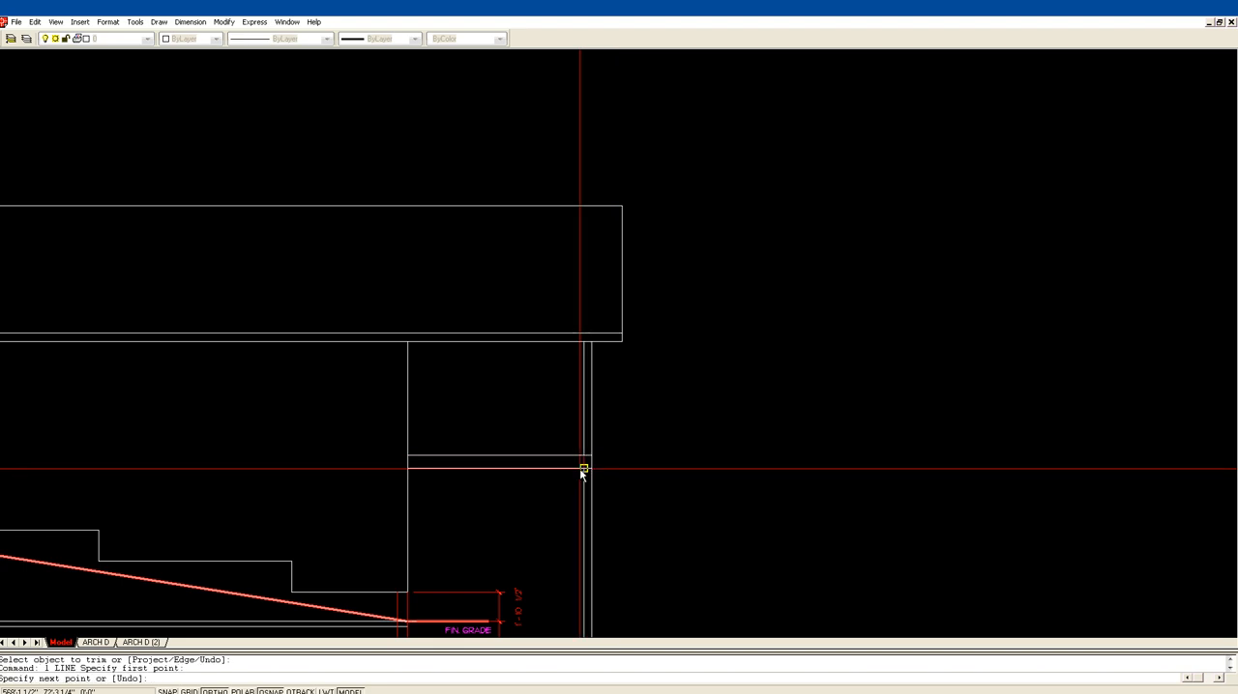
{"action": "left_click", "coordinate": [579, 471]}
{"action": "key", "text": "Return"}
{"action": "scroll", "coordinate": [649, 451], "scroll_direction": "down", "scroll_amount": 5}
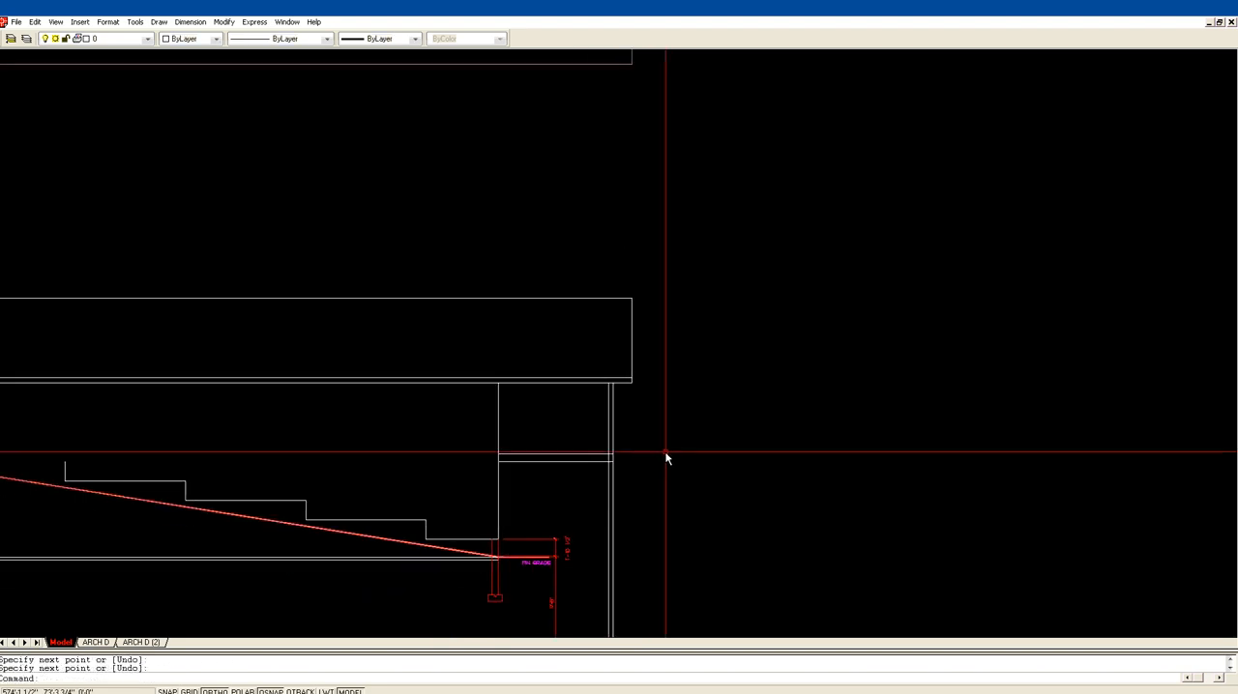
Step: Match the short line within the deck floor to the properties of the red foundation wall line
{"action": "type", "text": "mp"}
{"action": "key", "text": "Return"}
{"action": "left_click", "coordinate": [499, 579]}
{"action": "left_click", "coordinate": [610, 462]}
{"action": "key", "text": "Return"}
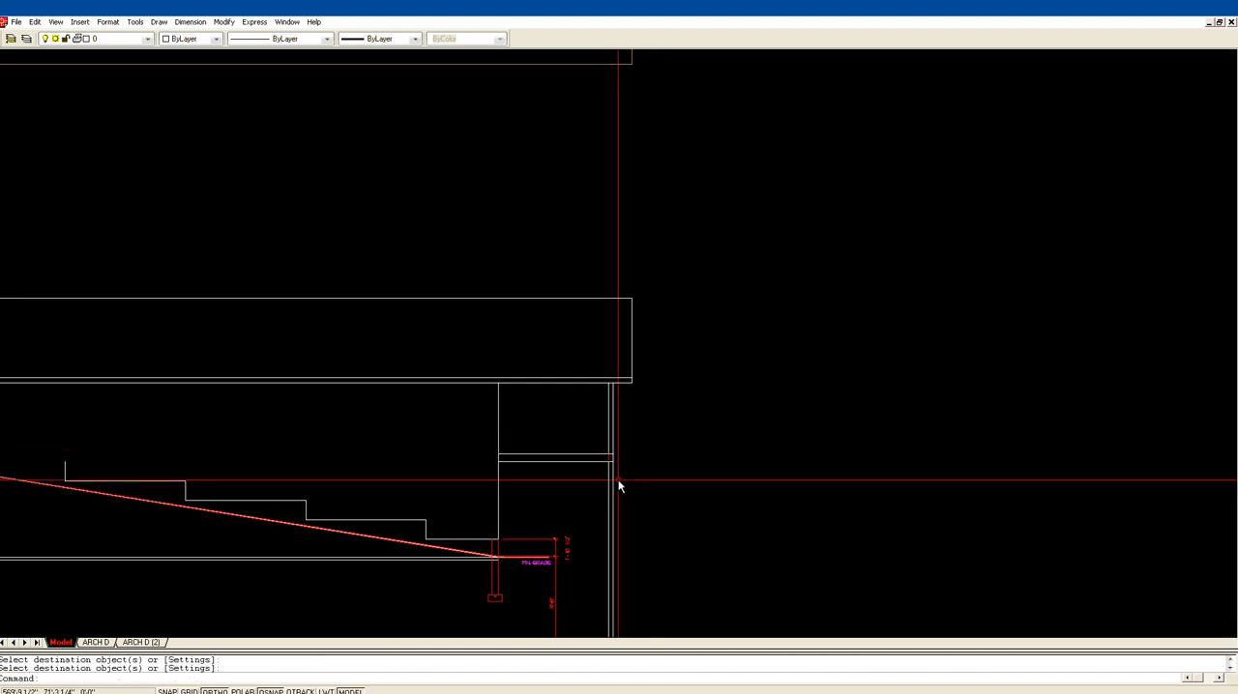
Step: Copy the flared porch pier from the front elevation to the empty area beside the side elevation's post
{"action": "type", "text": "z"}
{"action": "key", "text": "Return"}
{"action": "left_click", "coordinate": [420, 578]}
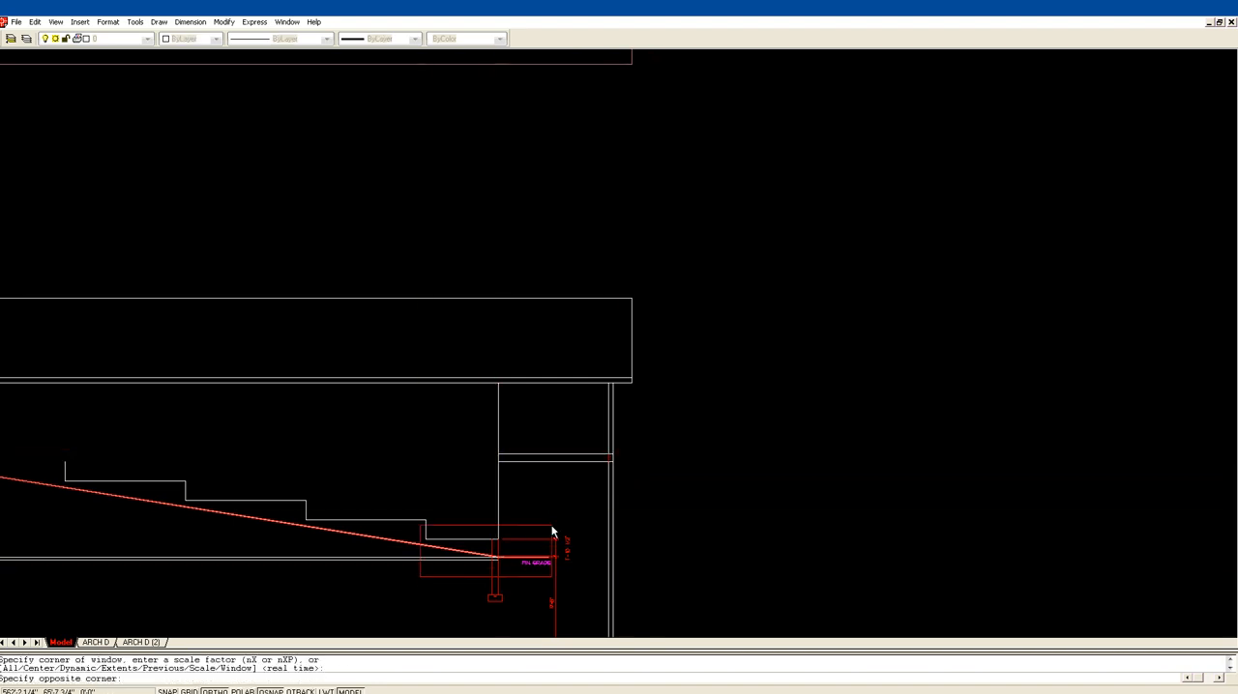
{"action": "left_click", "coordinate": [552, 531]}
{"action": "scroll", "coordinate": [680, 431], "scroll_direction": "down", "scroll_amount": 3}
{"action": "scroll", "coordinate": [673, 352], "scroll_direction": "down", "scroll_amount": 3}
{"action": "middle_click_drag", "start_coordinate": [542, 377], "coordinate": [687, 352]}
{"action": "middle_click_drag", "start_coordinate": [133, 363], "coordinate": [368, 350]}
{"action": "scroll", "coordinate": [367, 350], "scroll_direction": "down", "scroll_amount": 4}
{"action": "scroll", "coordinate": [147, 336], "scroll_direction": "down", "scroll_amount": 2}
{"action": "middle_click_drag", "start_coordinate": [232, 354], "coordinate": [470, 354]}
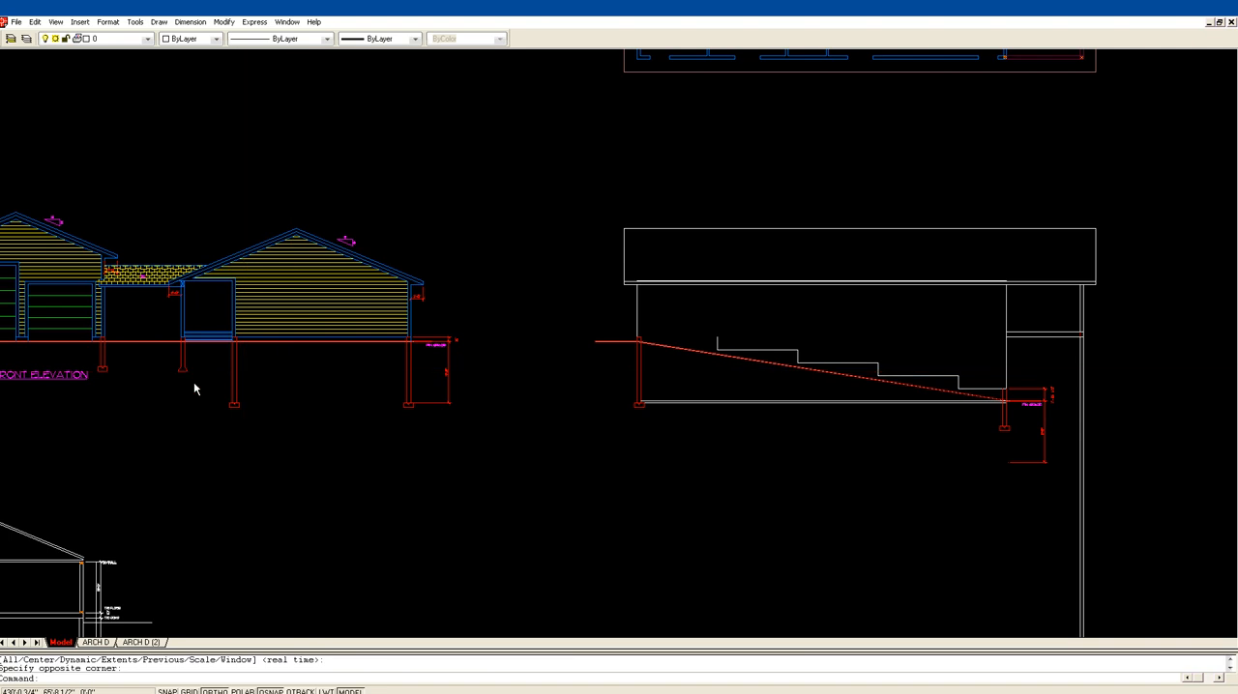
{"action": "type", "text": "cp"}
{"action": "key", "text": "Return"}
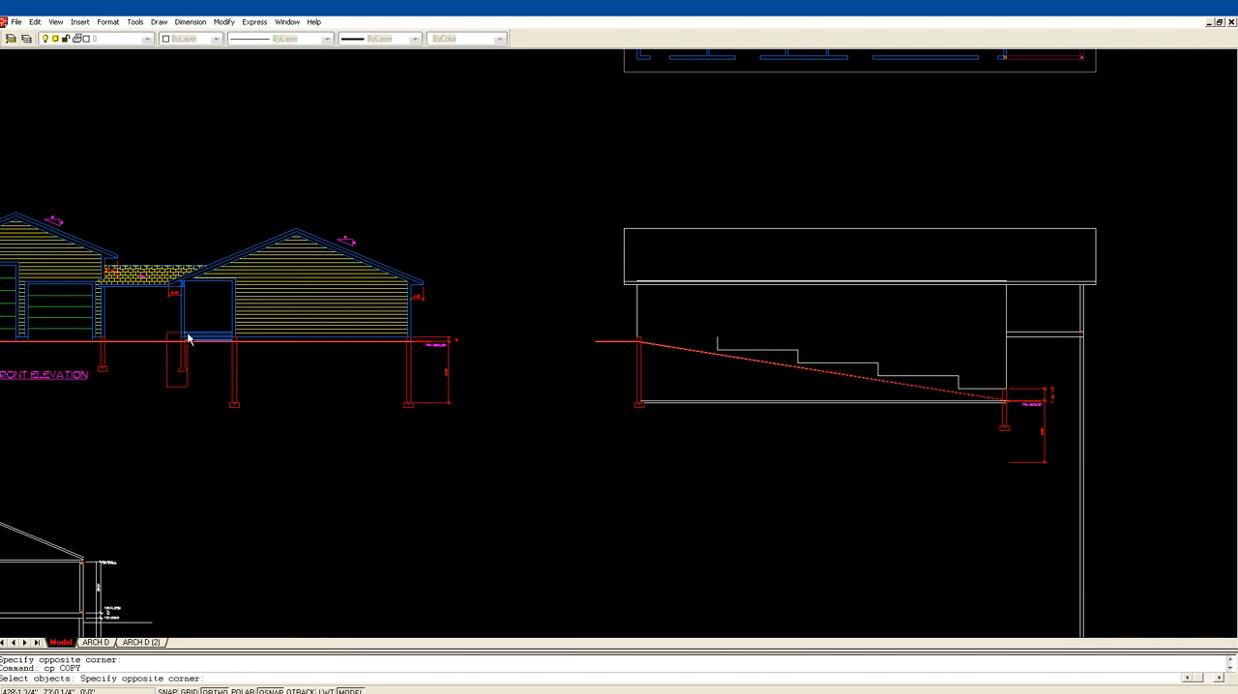
{"action": "left_click", "coordinate": [189, 339]}
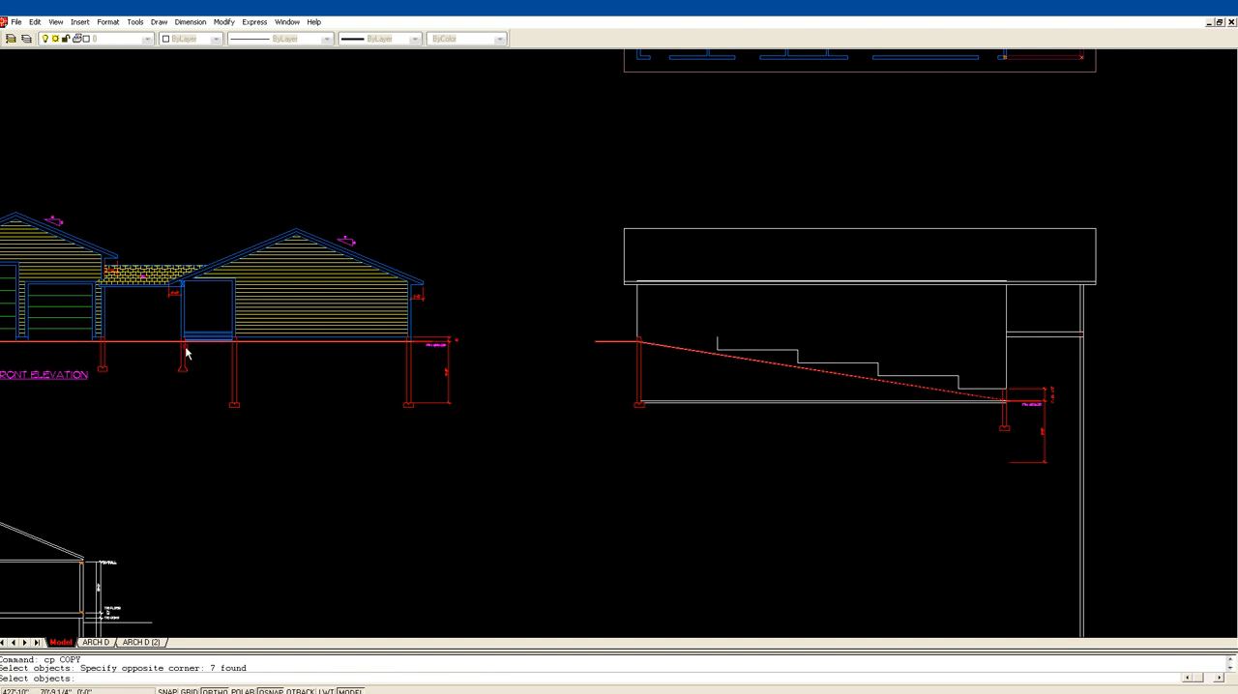
{"action": "key", "text": "Return"}
{"action": "left_click", "coordinate": [170, 417]}
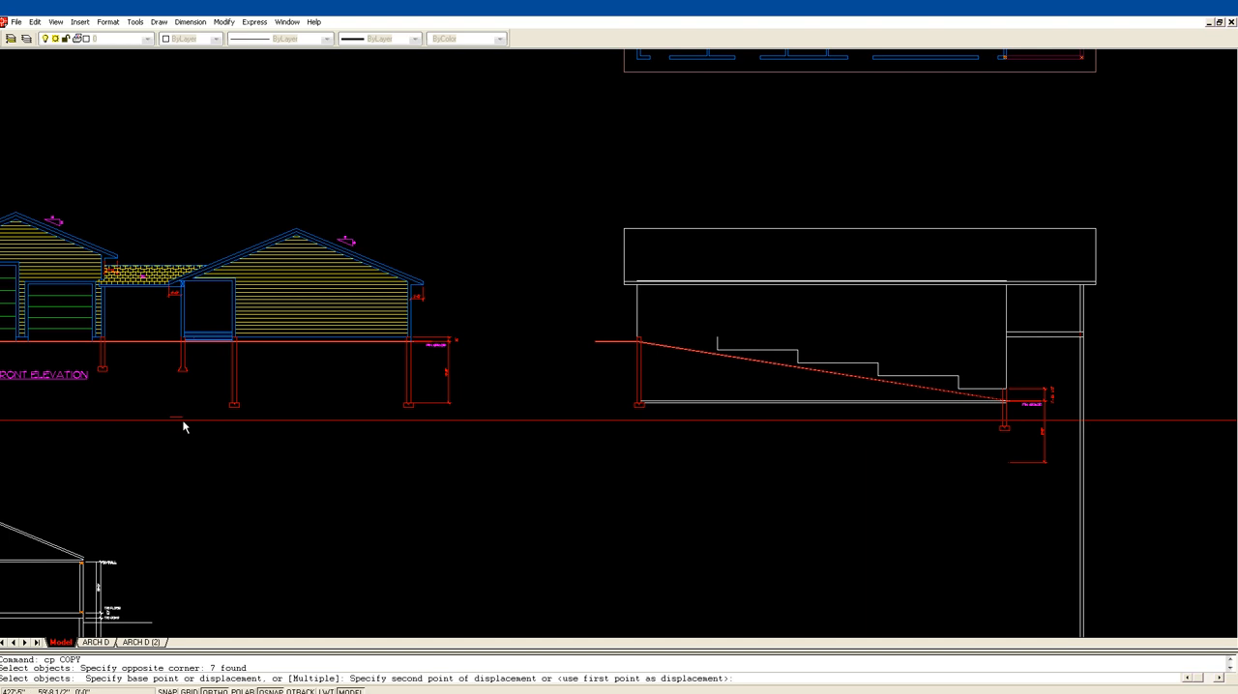
{"action": "left_click", "coordinate": [1170, 428]}
Step: Stretch the level end of the finished grade line outward past the deck post
{"action": "type", "text": "z"}
{"action": "key", "text": "Return"}
{"action": "left_click", "coordinate": [895, 489]}
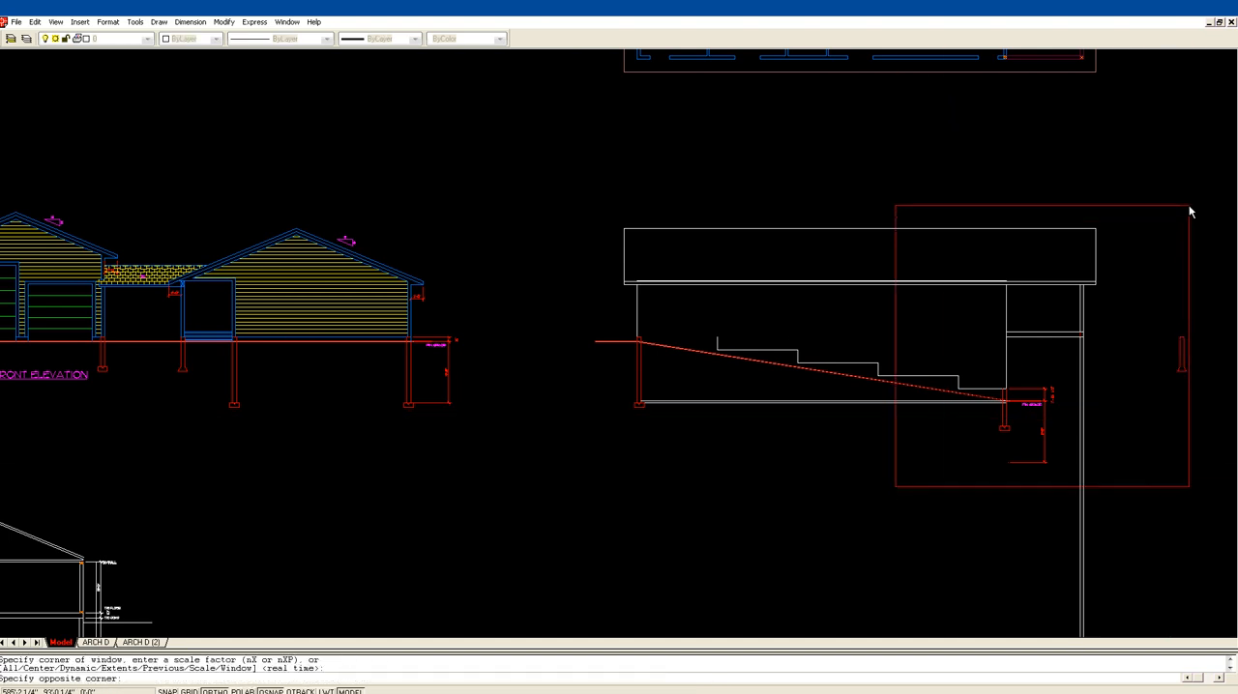
{"action": "left_click", "coordinate": [1205, 200]}
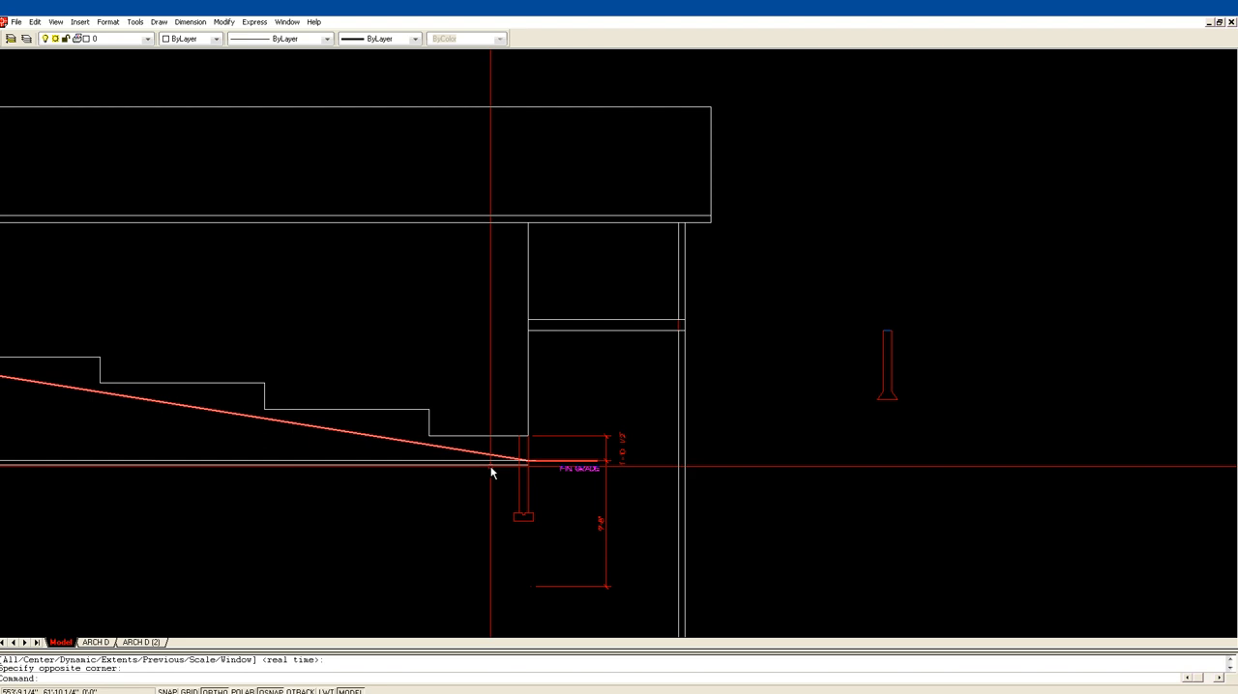
{"action": "left_click", "coordinate": [592, 463]}
{"action": "left_click", "coordinate": [596, 461]}
{"action": "left_click", "coordinate": [735, 462]}
{"action": "key", "text": "Escape"}
{"action": "key", "text": "Escape"}
{"action": "type", "text": "m"}
{"action": "key", "text": "Return"}
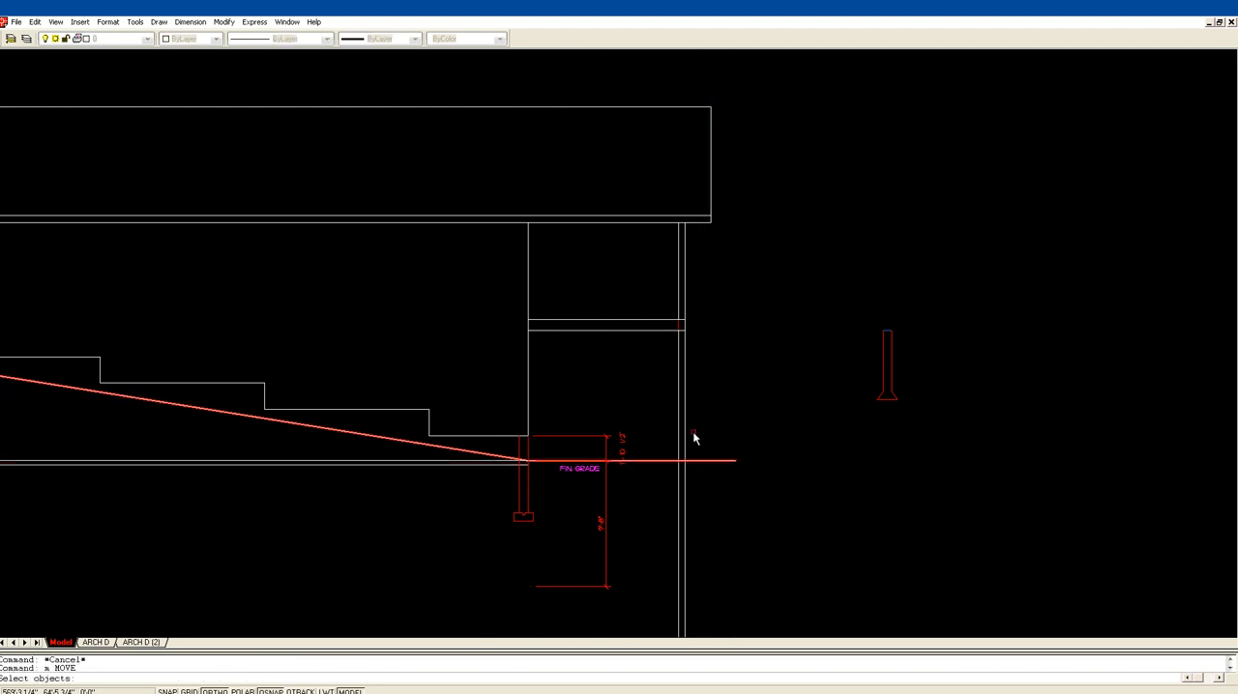
{"action": "key", "text": "Escape"}
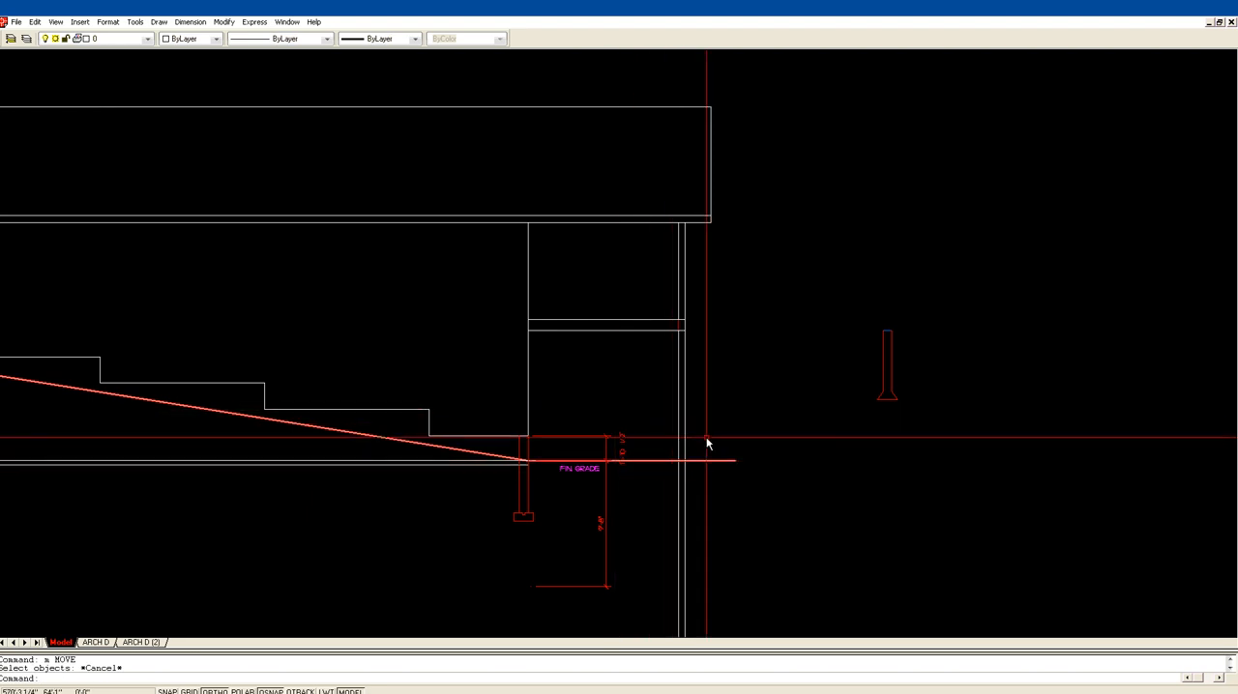
Step: Erase the extra line across the top of the copied pier
{"action": "type", "text": "z"}
{"action": "key", "text": "Return"}
{"action": "left_click", "coordinate": [826, 412]}
{"action": "left_click", "coordinate": [948, 286]}
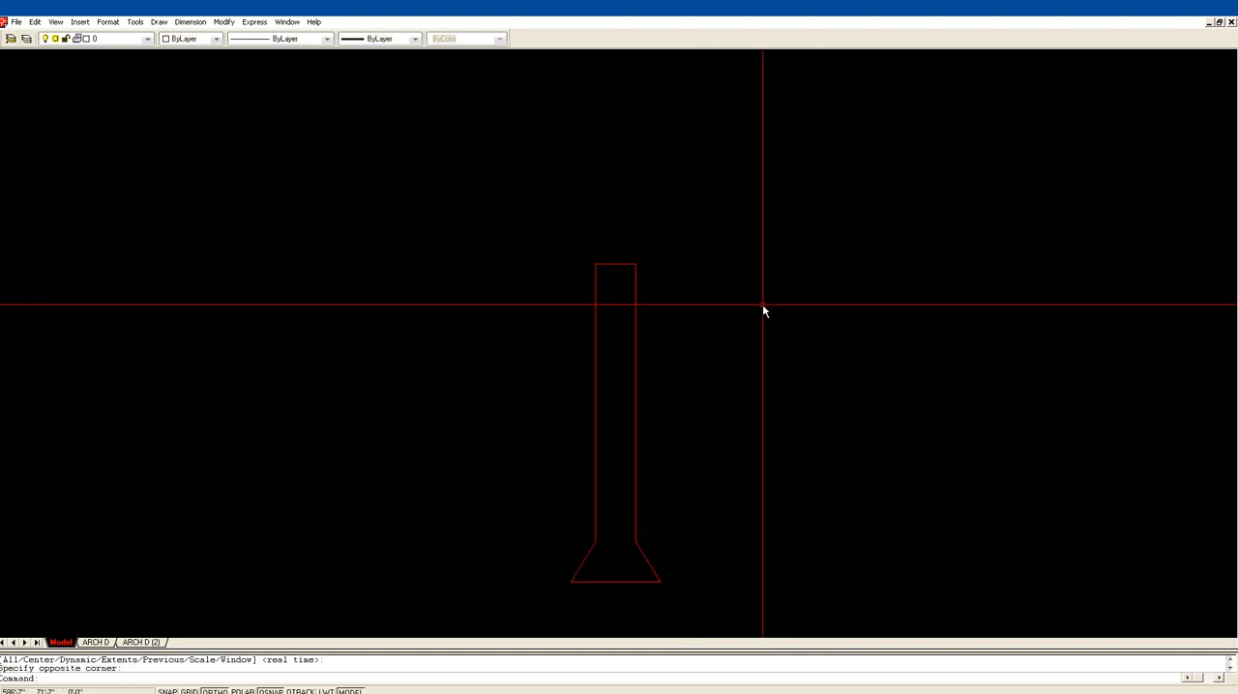
{"action": "type", "text": "e"}
{"action": "key", "text": "Return"}
{"action": "left_click", "coordinate": [619, 264]}
{"action": "key", "text": "Return"}
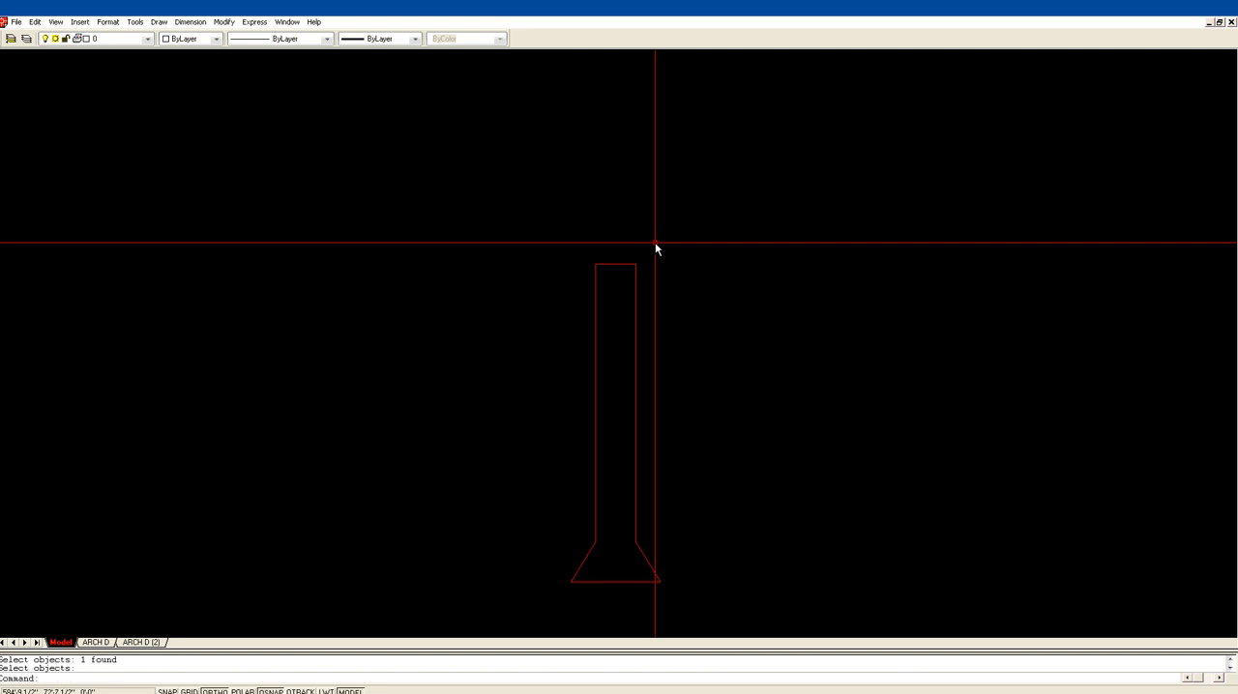
Step: Offset the top line of the copied pier 8 inches downward
{"action": "type", "text": "of"}
{"action": "key", "text": "Return"}
{"action": "type", "text": "8"}
{"action": "key", "text": "Return"}
{"action": "left_click", "coordinate": [626, 268]}
{"action": "left_click", "coordinate": [625, 292]}
{"action": "key", "text": "Return"}
{"action": "scroll", "coordinate": [699, 387], "scroll_direction": "down", "scroll_amount": 1}
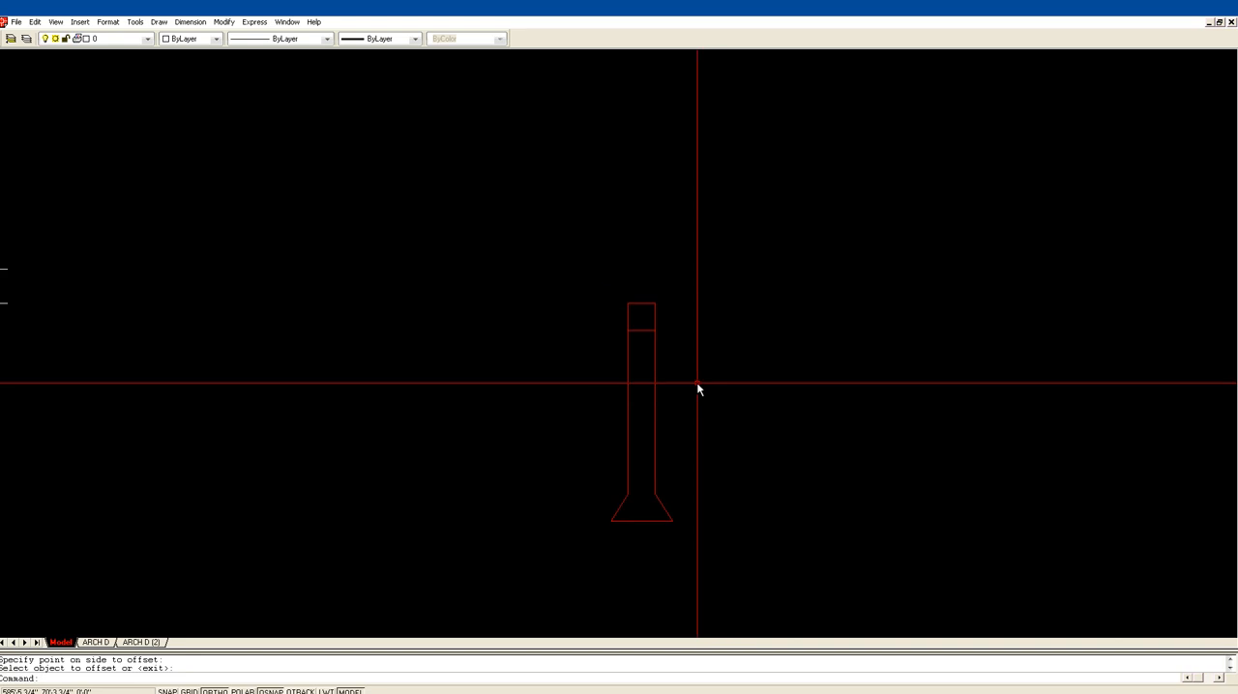
{"action": "key", "text": "Escape"}
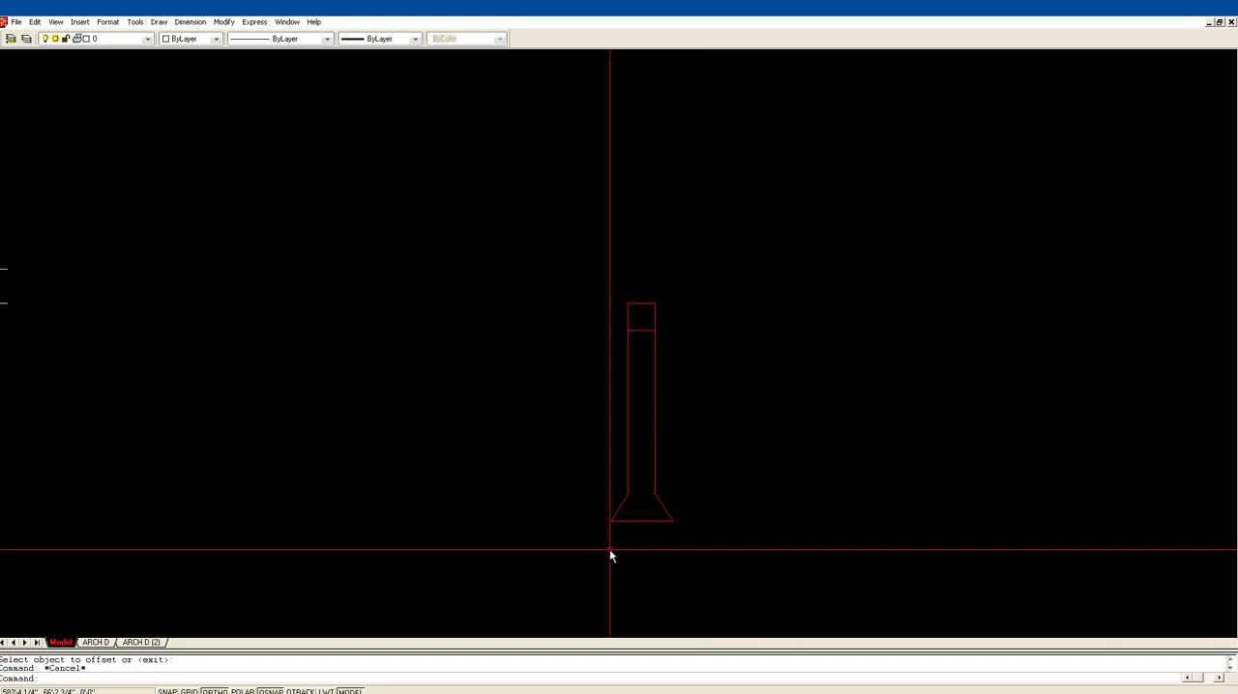
Step: Move the pier so its offset line's outer endpoint sits where the post's outer line meets the finished grade, with Ortho off
{"action": "type", "text": "m"}
{"action": "key", "text": "Return"}
{"action": "left_click", "coordinate": [597, 536]}
{"action": "left_click", "coordinate": [733, 225]}
{"action": "key", "text": "Return"}
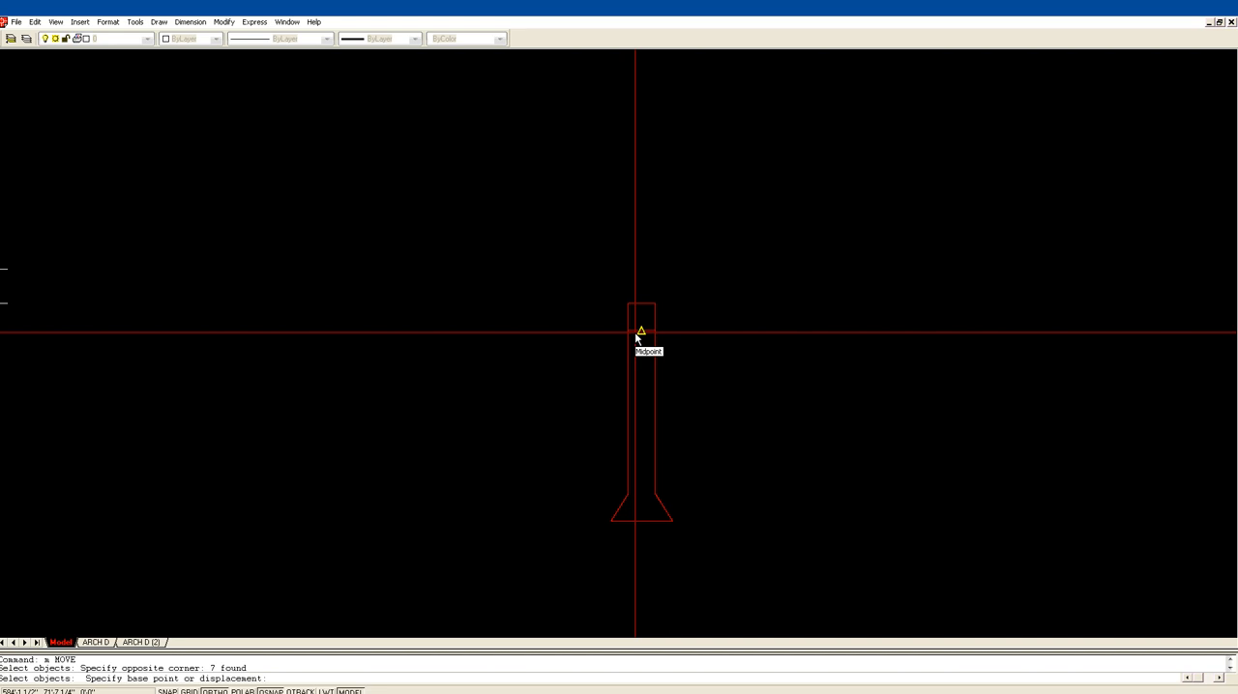
{"action": "left_click", "coordinate": [634, 332]}
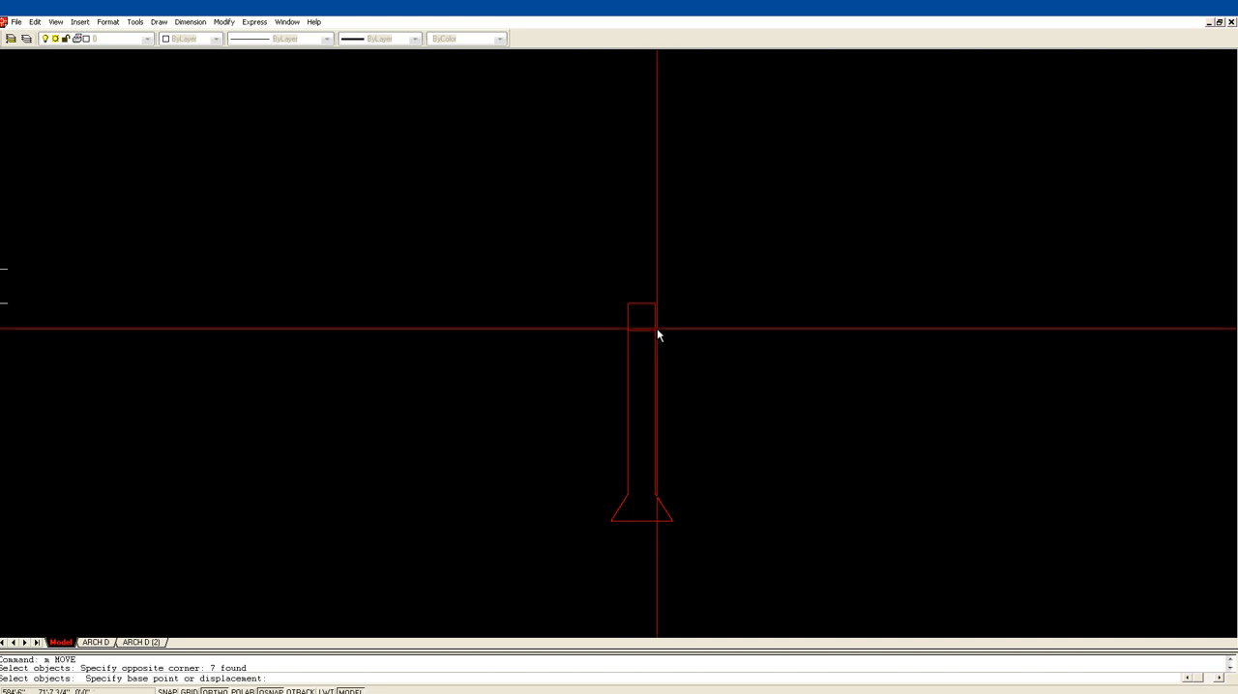
{"action": "left_click", "coordinate": [656, 331]}
{"action": "middle_click_drag", "start_coordinate": [408, 383], "coordinate": [1036, 392]}
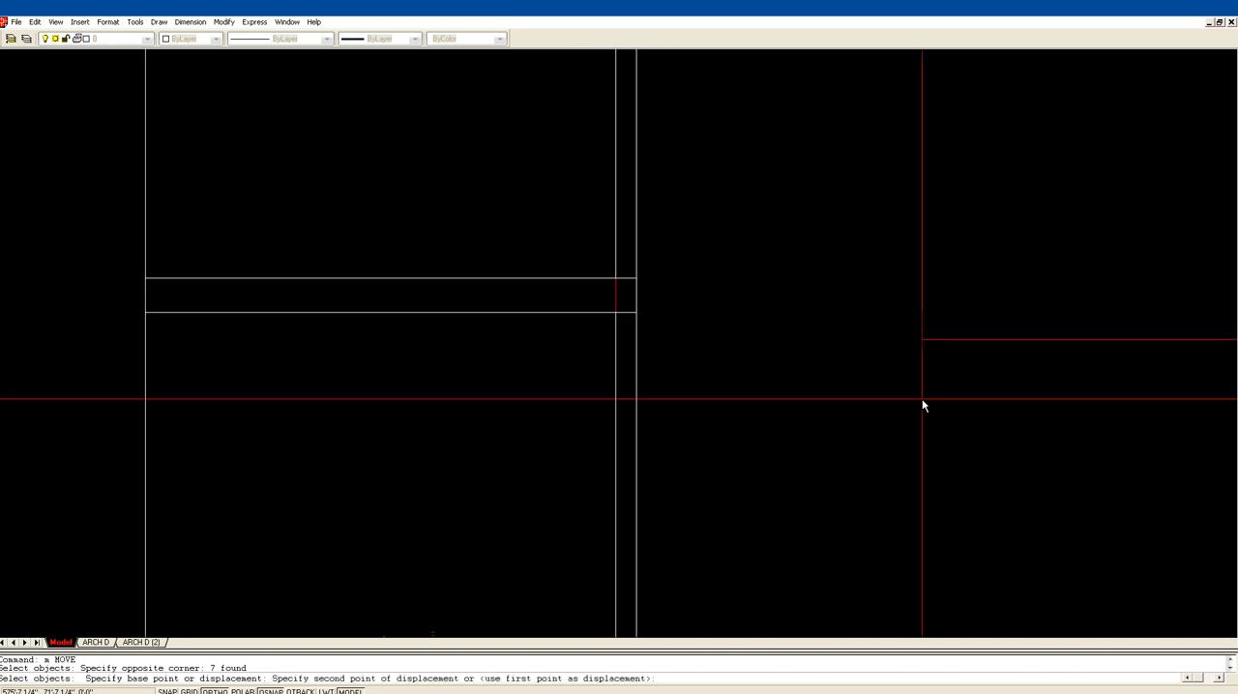
{"action": "scroll", "coordinate": [922, 401], "scroll_direction": "down", "scroll_amount": 2}
{"action": "key", "text": "F8"}
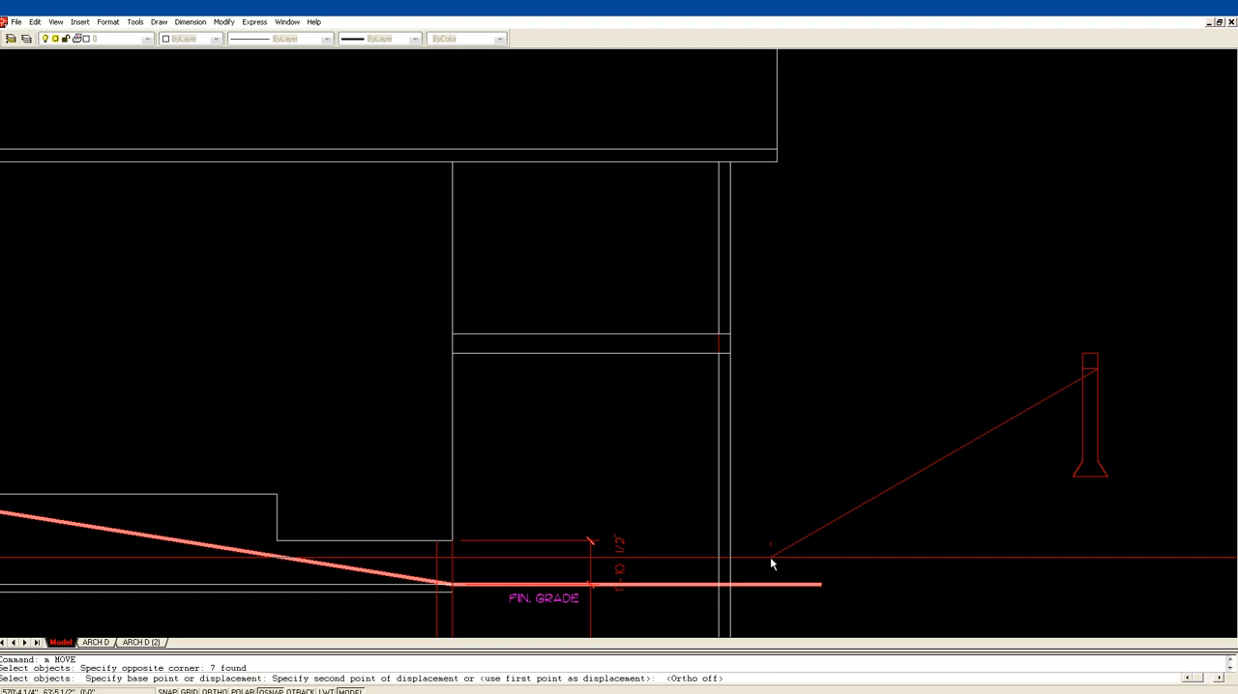
{"action": "left_click", "coordinate": [728, 586]}
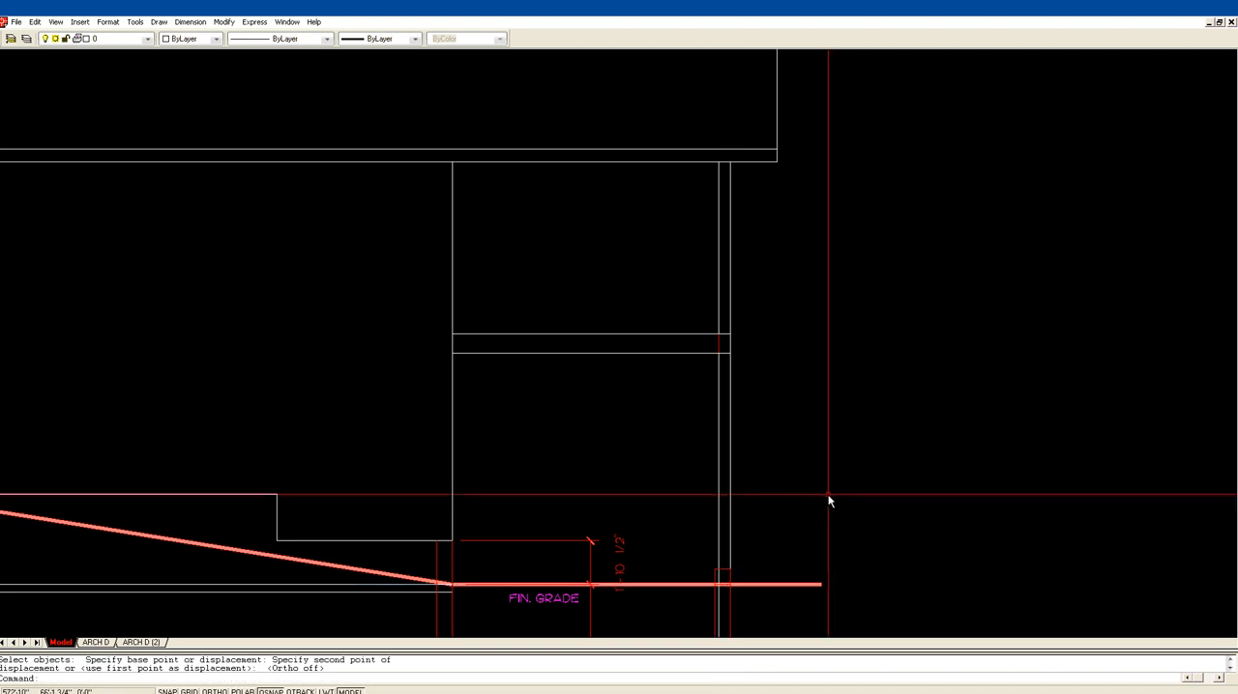
Step: Move the copied pier 1 inch horizontally outward under the deck post, with Ortho on
{"action": "middle_click_drag", "start_coordinate": [829, 500], "coordinate": [798, 382]}
{"action": "middle_click_drag", "start_coordinate": [699, 562], "coordinate": [683, 451]}
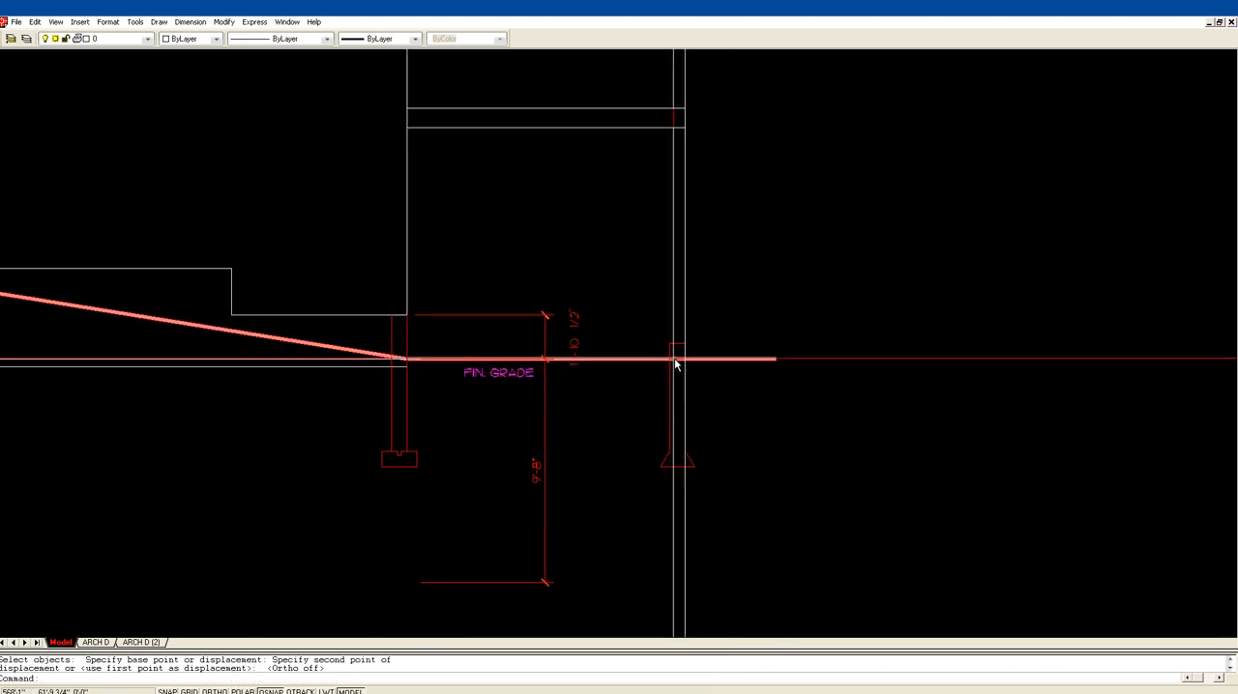
{"action": "type", "text": "m"}
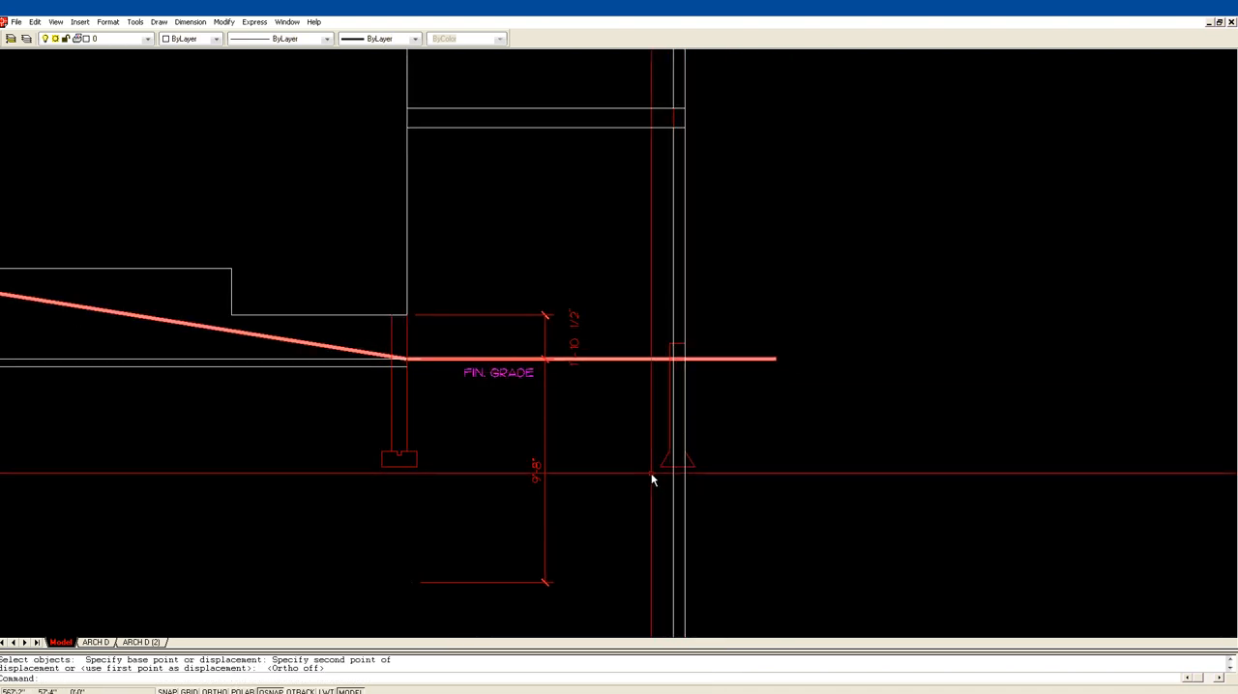
{"action": "key", "text": "Return"}
{"action": "left_click", "coordinate": [684, 406]}
{"action": "key", "text": "Return"}
{"action": "left_click", "coordinate": [718, 331]}
{"action": "key", "text": "F8"}
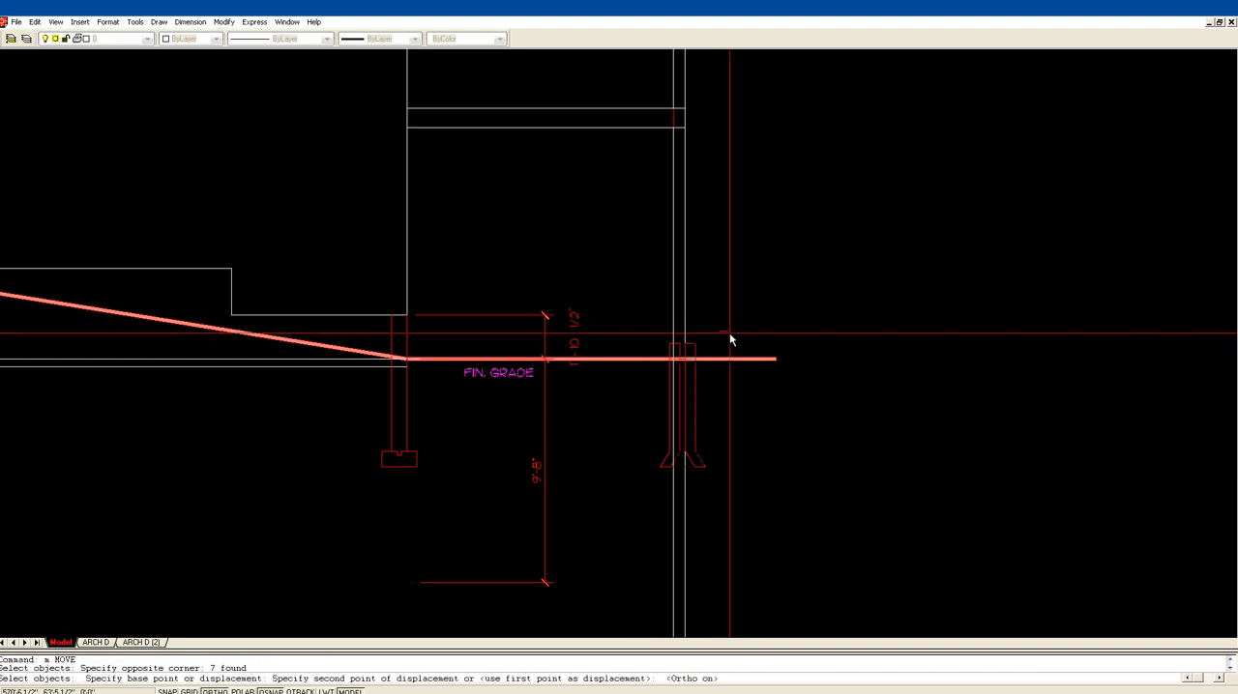
{"action": "type", "text": "1"}
{"action": "key", "text": "Return"}
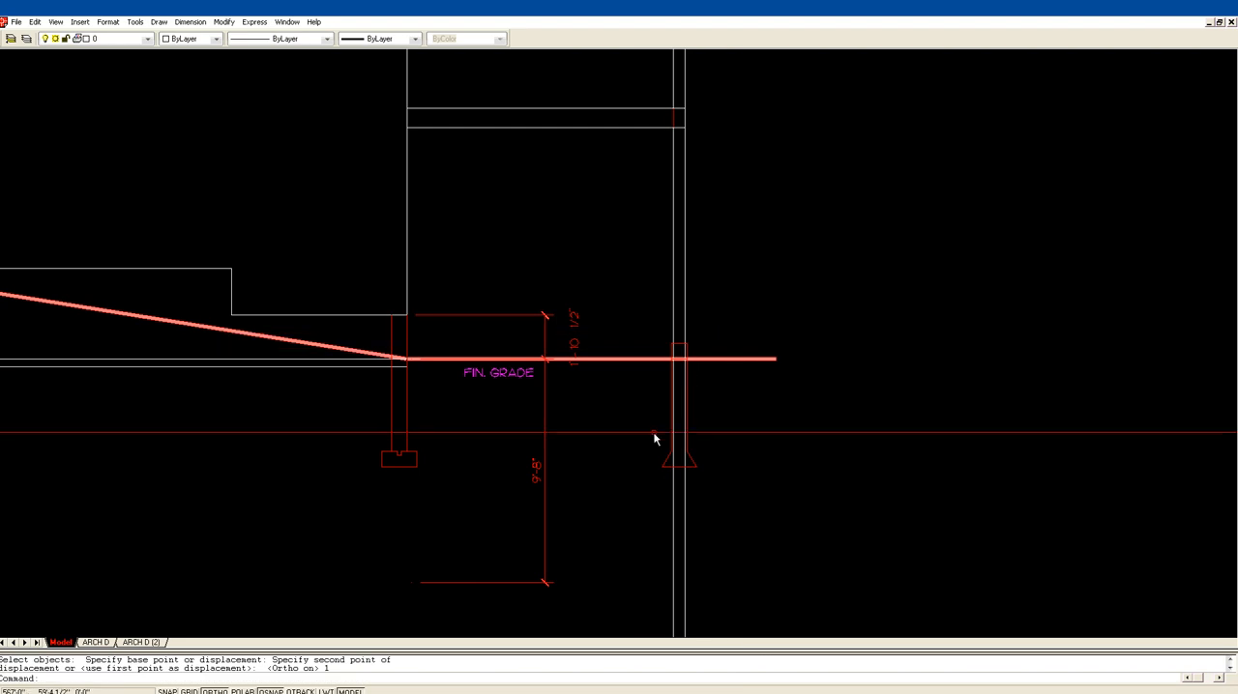
Step: Trim both lower deck post lines so they end at the top of the pier
{"action": "type", "text": "z"}
{"action": "key", "text": "Return"}
{"action": "left_click", "coordinate": [629, 500]}
{"action": "left_click", "coordinate": [806, 252]}
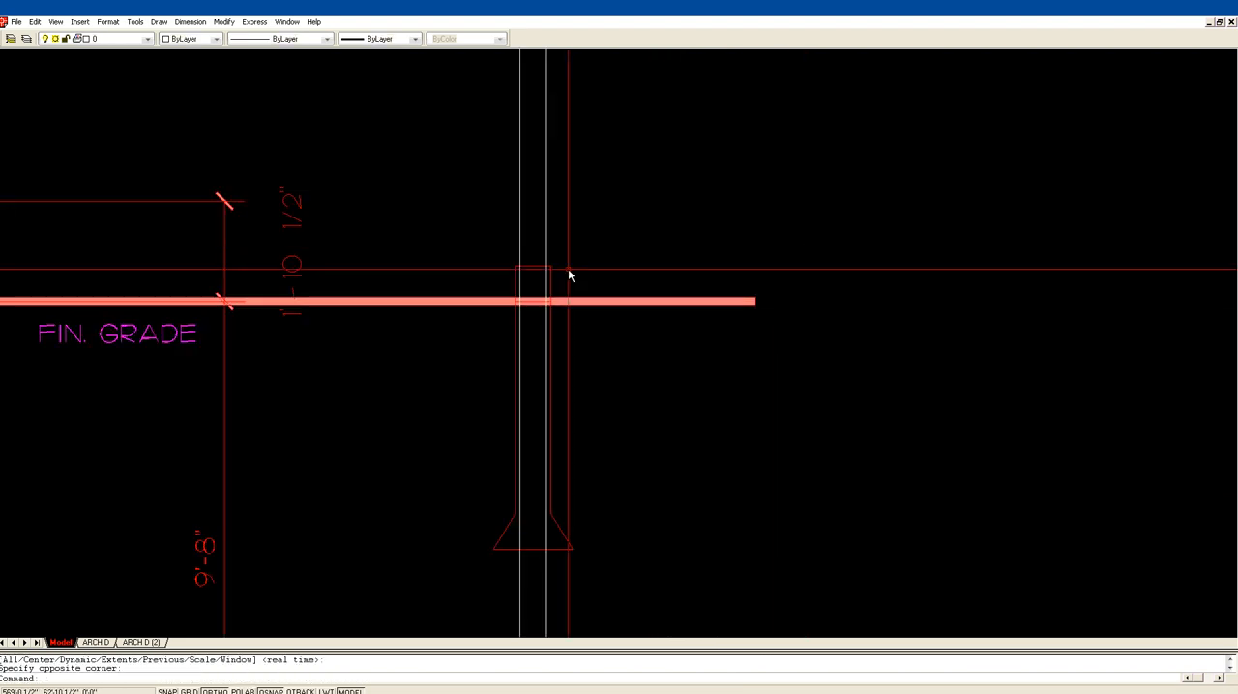
{"action": "type", "text": "tr"}
{"action": "key", "text": "Return"}
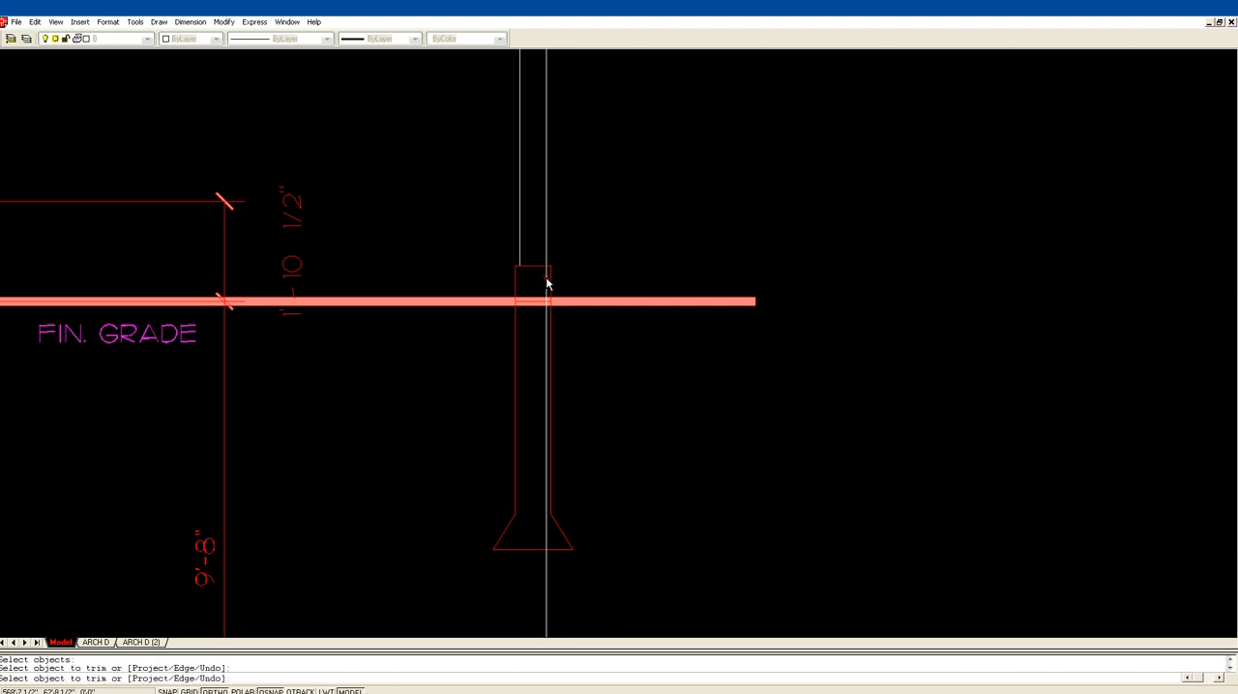
{"action": "key", "text": "Return"}
Step: Erase the offset line crossing the pier at the finished grade
{"action": "type", "text": "e"}
{"action": "key", "text": "Return"}
{"action": "left_click", "coordinate": [491, 324]}
{"action": "left_click", "coordinate": [574, 288]}
{"action": "key", "text": "Return"}
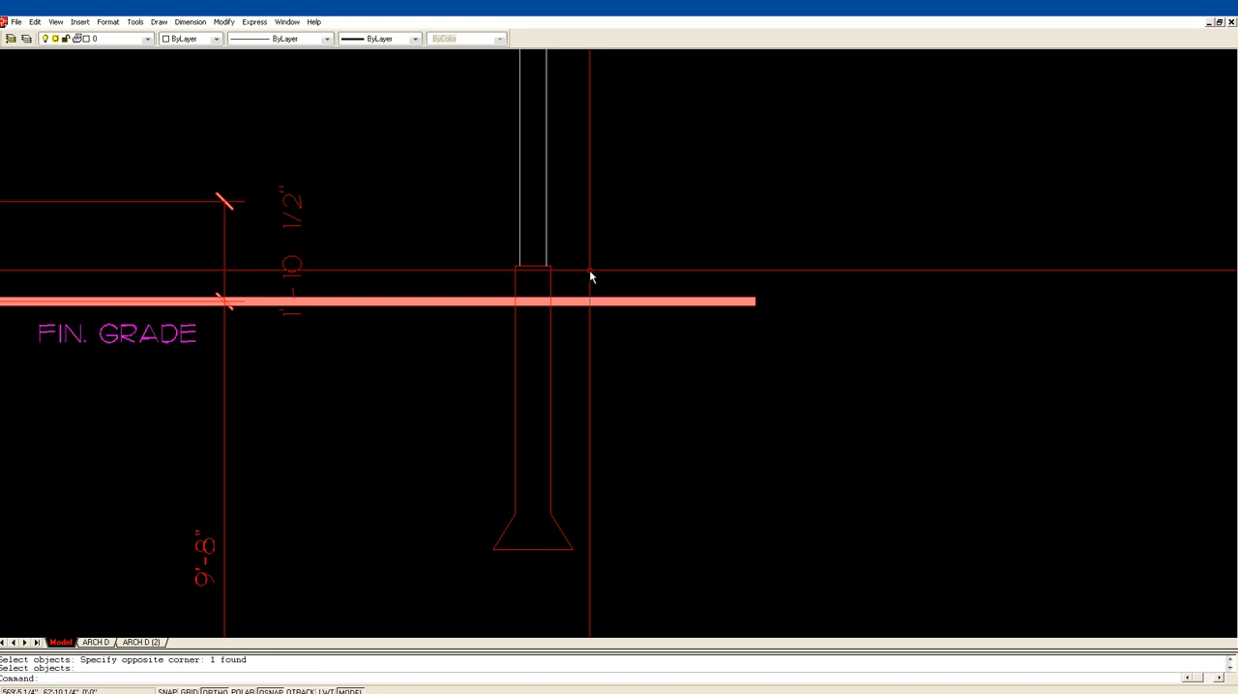
Step: Compare the side elevation's covered deck with the main floor plan, the front elevation and the building section
{"action": "scroll", "coordinate": [585, 226], "scroll_direction": "down", "scroll_amount": 1}
{"action": "scroll", "coordinate": [584, 227], "scroll_direction": "down", "scroll_amount": 1}
{"action": "mouse_move", "coordinate": [586, 205]}
{"action": "middle_mouse_down"}
{"action": "mouse_move", "coordinate": [774, 255]}
{"action": "mouse_move", "coordinate": [711, 272]}
{"action": "middle_mouse_up"}
{"action": "scroll", "coordinate": [740, 255], "scroll_direction": "down", "scroll_amount": 3}
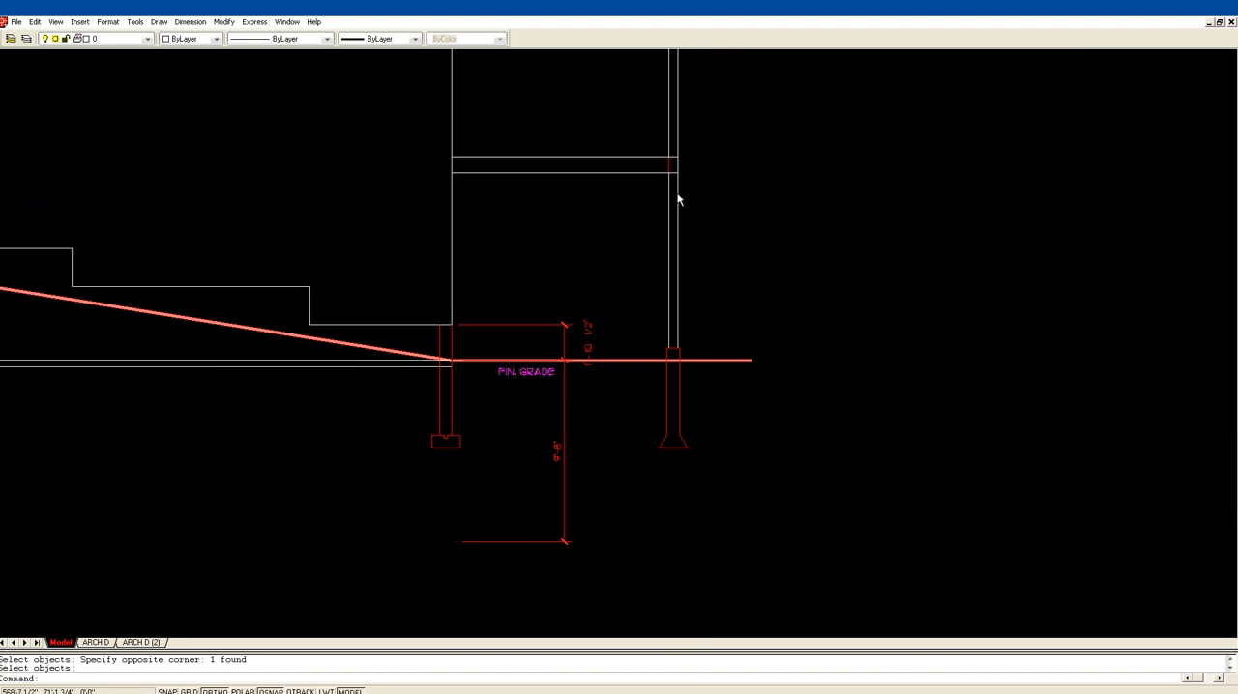
{"action": "middle_click_drag", "start_coordinate": [683, 185], "coordinate": [699, 283]}
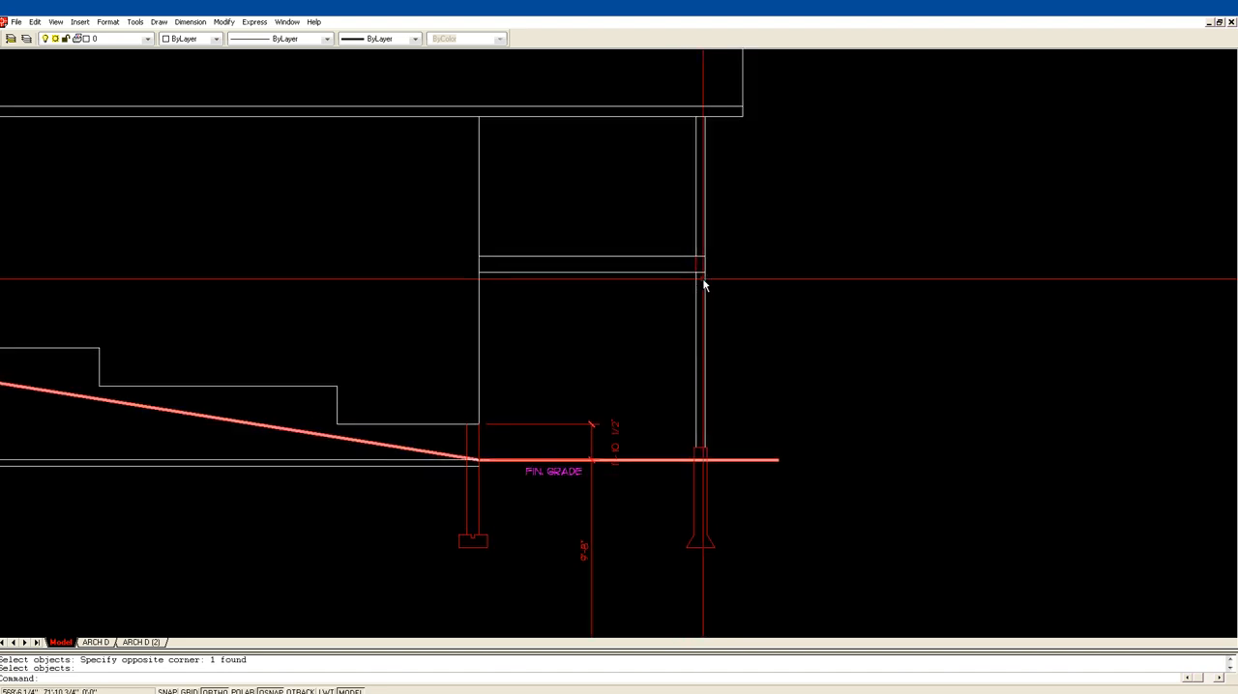
{"action": "scroll", "coordinate": [657, 367], "scroll_direction": "down", "scroll_amount": 1}
{"action": "scroll", "coordinate": [607, 369], "scroll_direction": "down", "scroll_amount": 2}
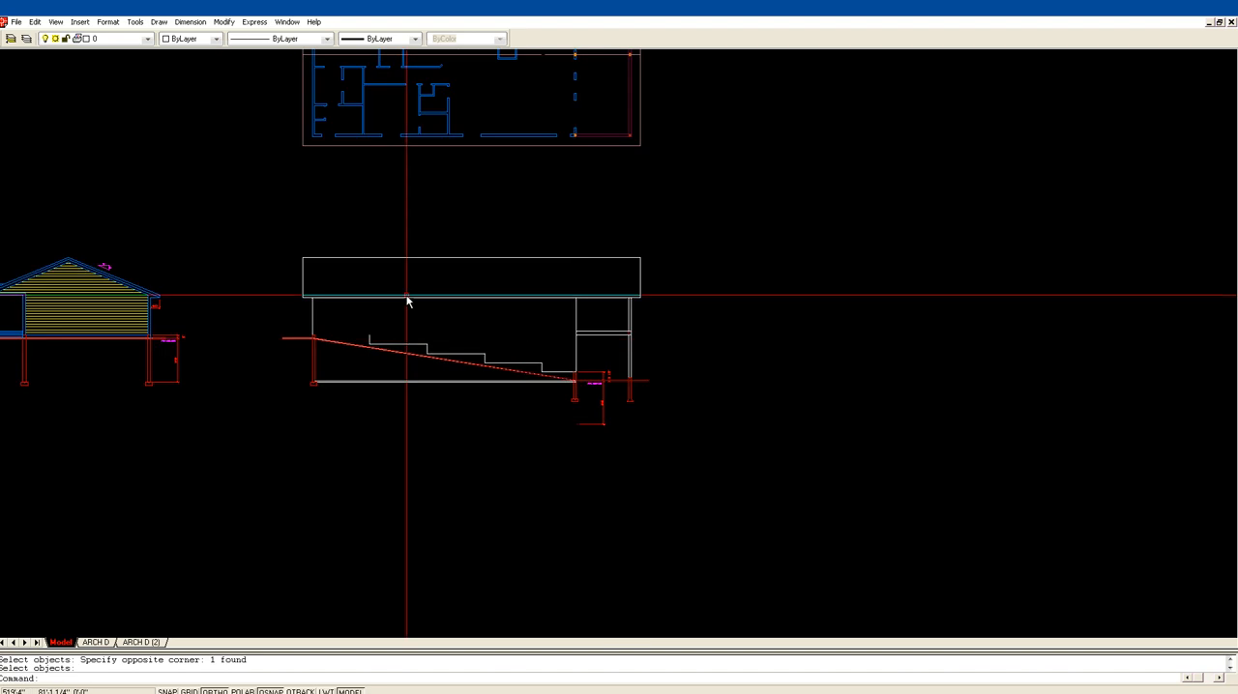
{"action": "middle_click_drag", "start_coordinate": [406, 296], "coordinate": [761, 540]}
{"action": "middle_click_drag", "start_coordinate": [348, 457], "coordinate": [564, 343]}
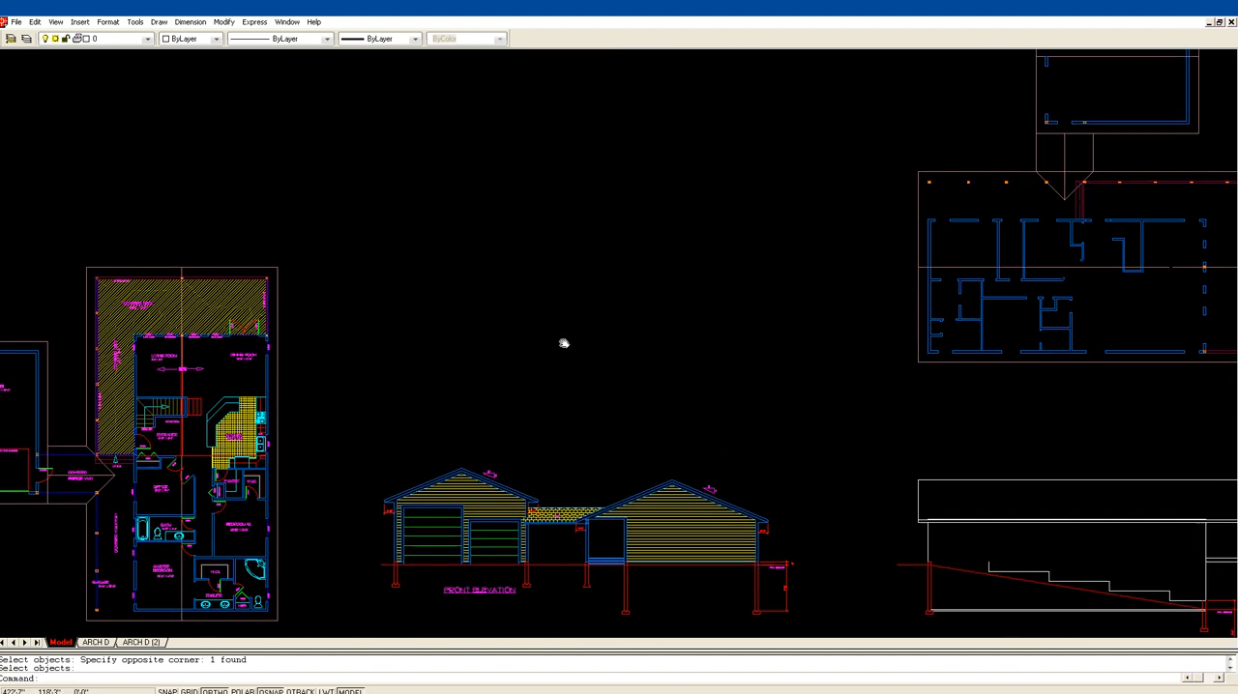
{"action": "mouse_move", "coordinate": [493, 282]}
{"action": "middle_mouse_down"}
{"action": "mouse_move", "coordinate": [238, 233]}
{"action": "mouse_move", "coordinate": [634, 288]}
{"action": "middle_mouse_up"}
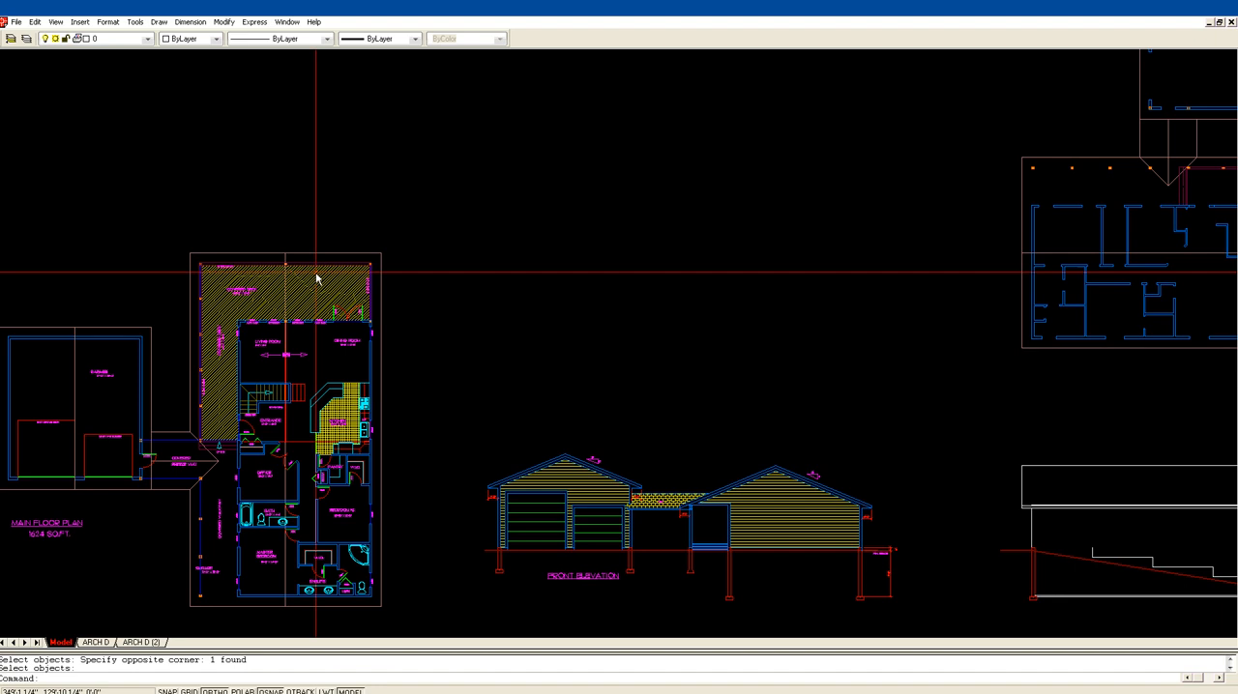
{"action": "scroll", "coordinate": [685, 326], "scroll_direction": "down", "scroll_amount": 1}
{"action": "scroll", "coordinate": [685, 326], "scroll_direction": "down", "scroll_amount": 1}
{"action": "middle_click_drag", "start_coordinate": [777, 328], "coordinate": [386, 306]}
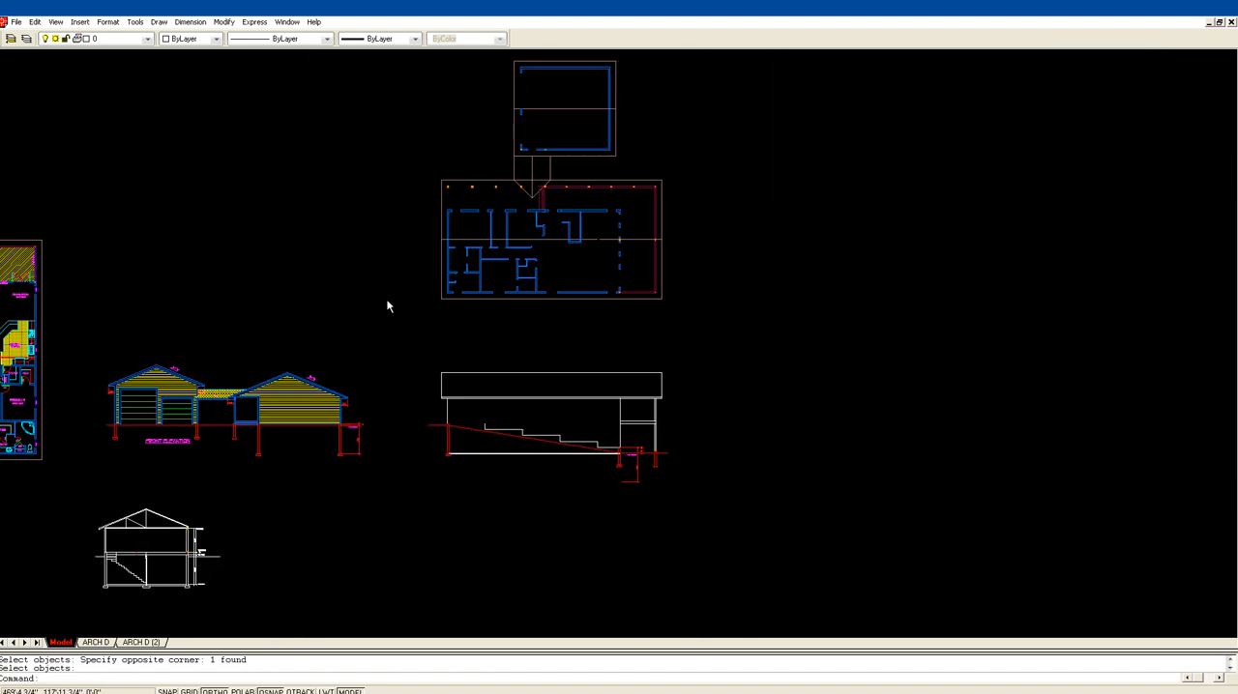
Step: Try to offset the bottom line of the deck floor 10 inches downward
{"action": "type", "text": "z"}
{"action": "key", "text": "Return"}
{"action": "left_click", "coordinate": [514, 509]}
{"action": "left_click", "coordinate": [781, 290]}
{"action": "scroll", "coordinate": [689, 378], "scroll_direction": "up", "scroll_amount": 4}
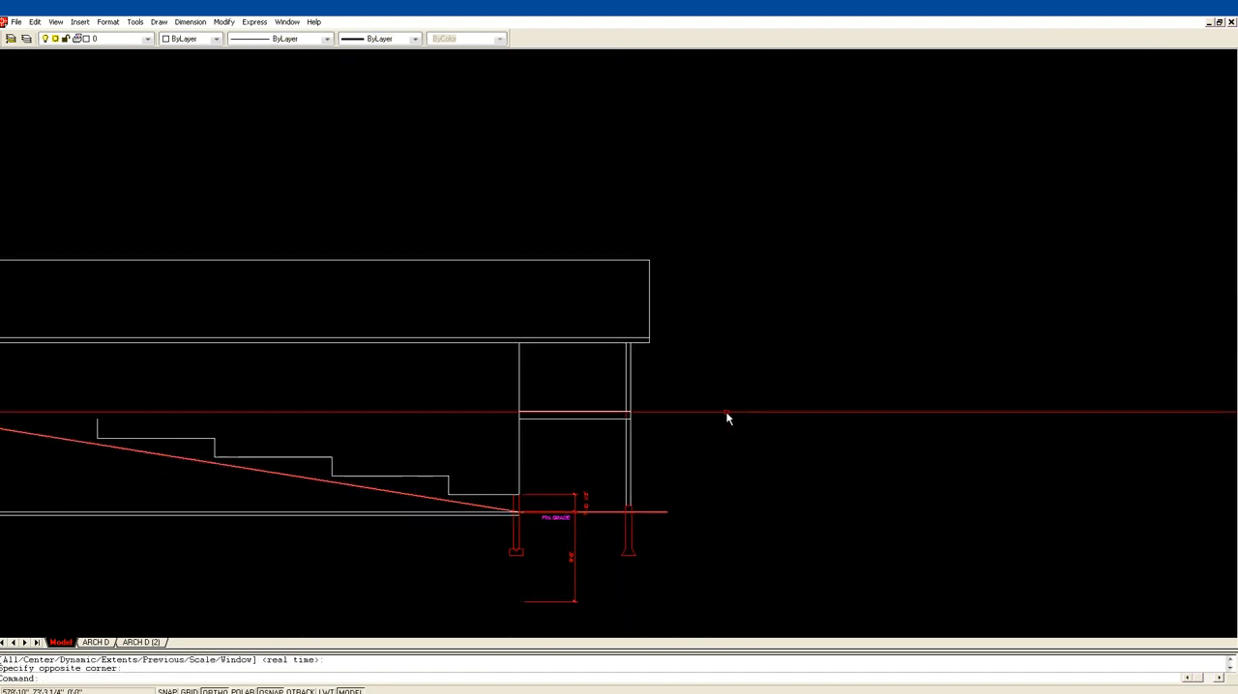
{"action": "scroll", "coordinate": [663, 353], "scroll_direction": "up", "scroll_amount": 1}
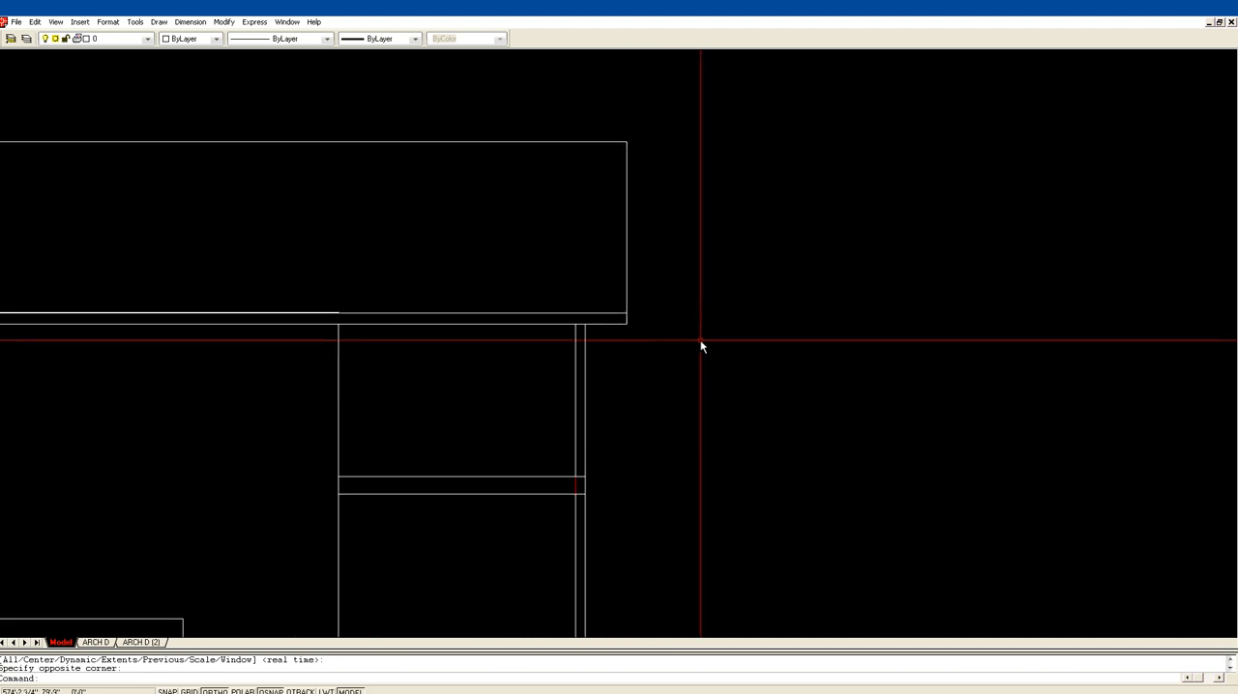
{"action": "type", "text": "of"}
{"action": "key", "text": "Return"}
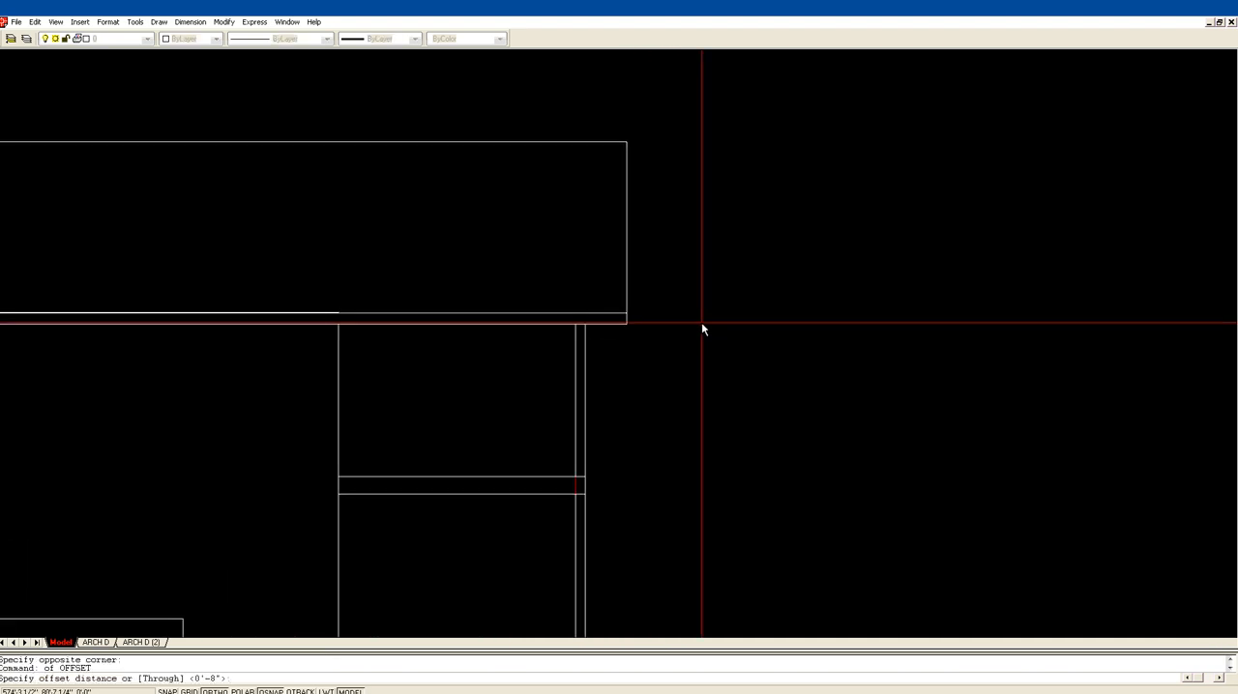
{"action": "key", "text": "Escape"}
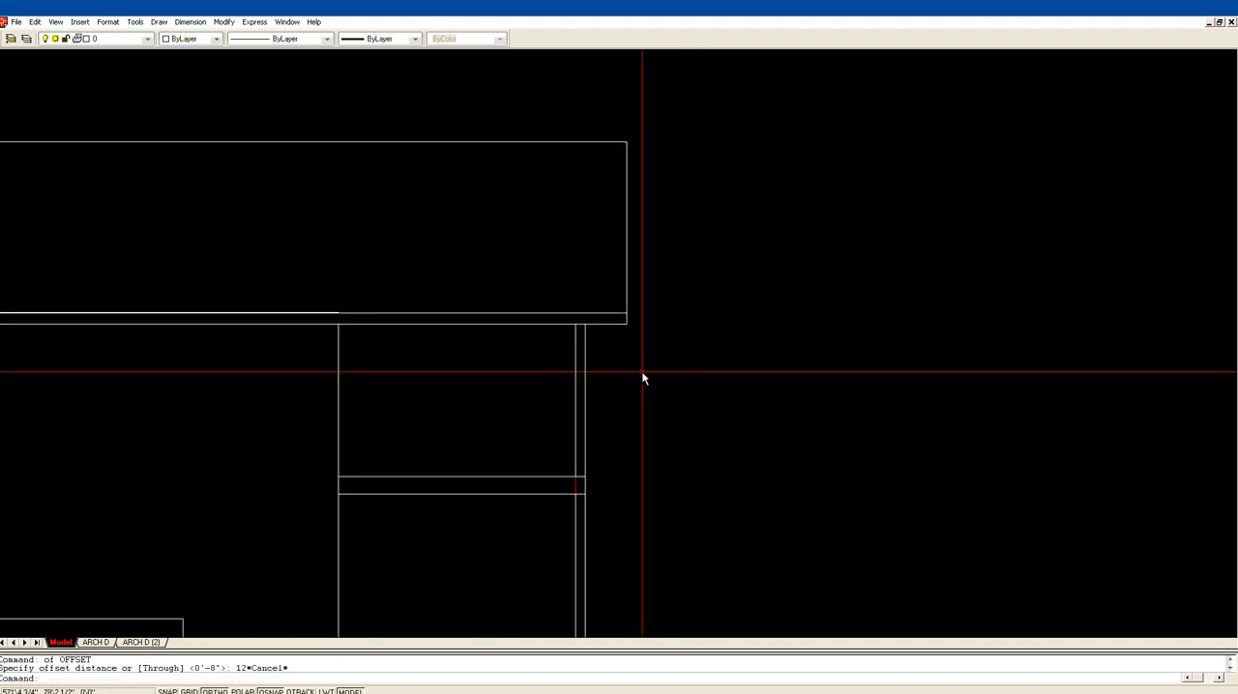
{"action": "type", "text": "of"}
{"action": "key", "text": "Return"}
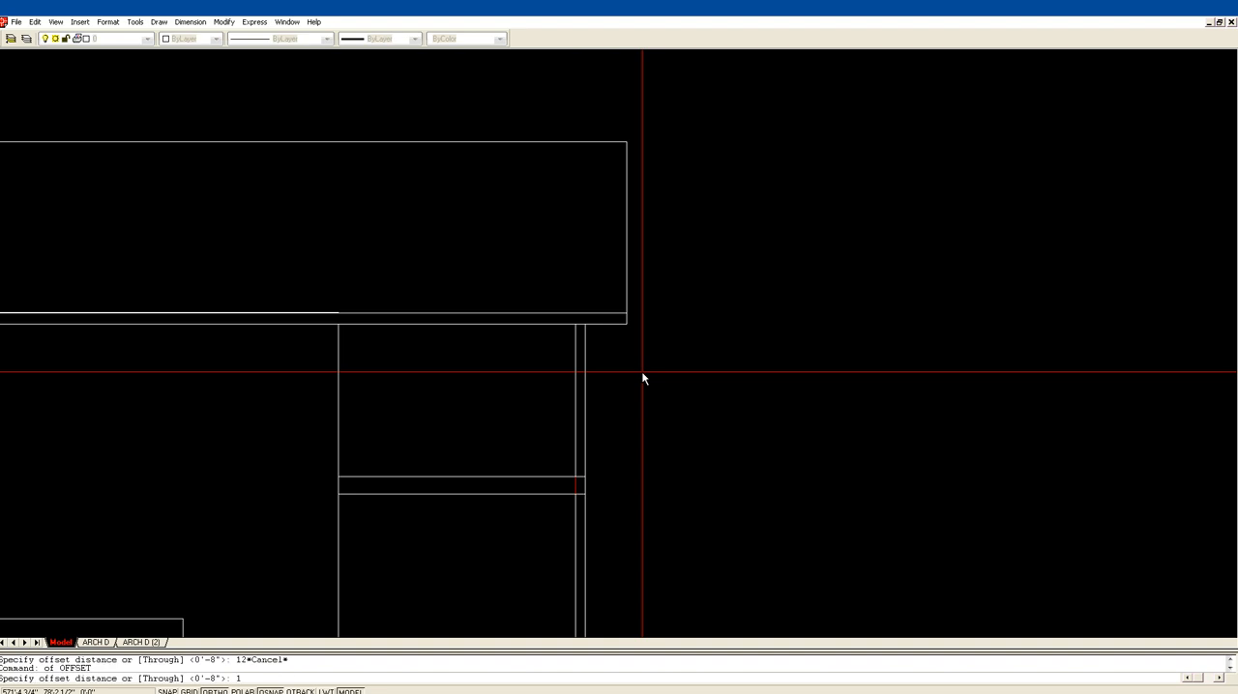
{"action": "type", "text": "10"}
{"action": "key", "text": "Return"}
{"action": "left_click", "coordinate": [570, 495]}
{"action": "left_click", "coordinate": [569, 513]}
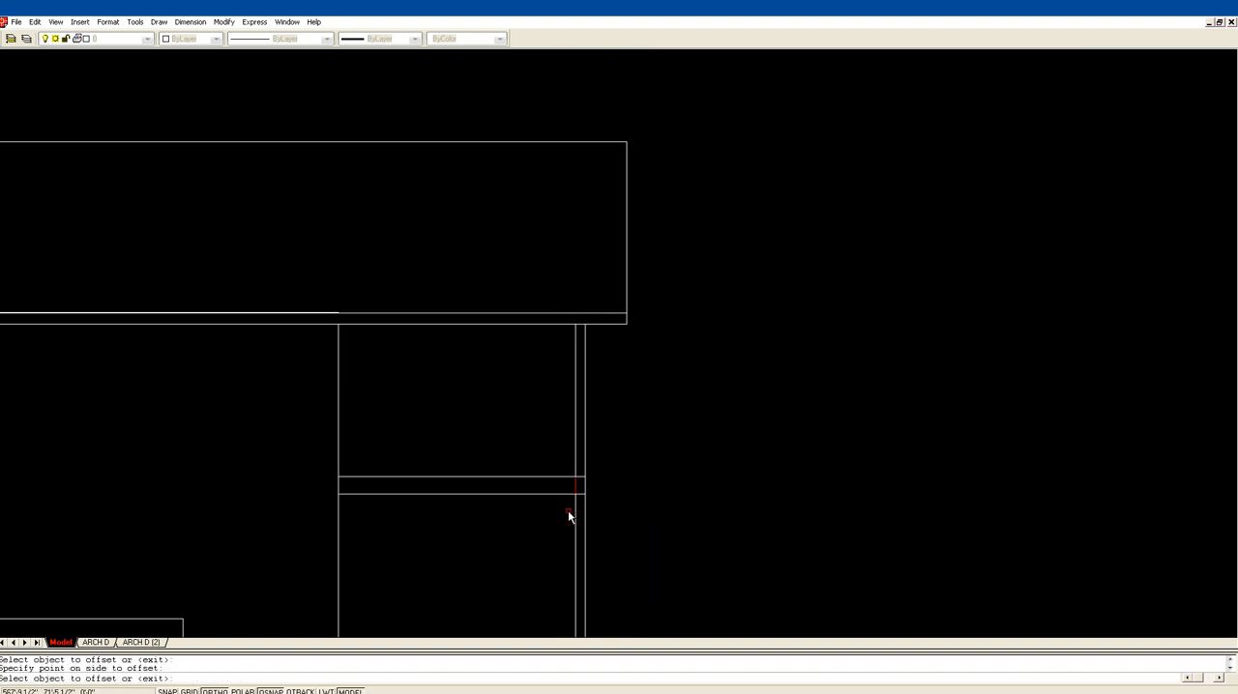
{"action": "key", "text": "Escape"}
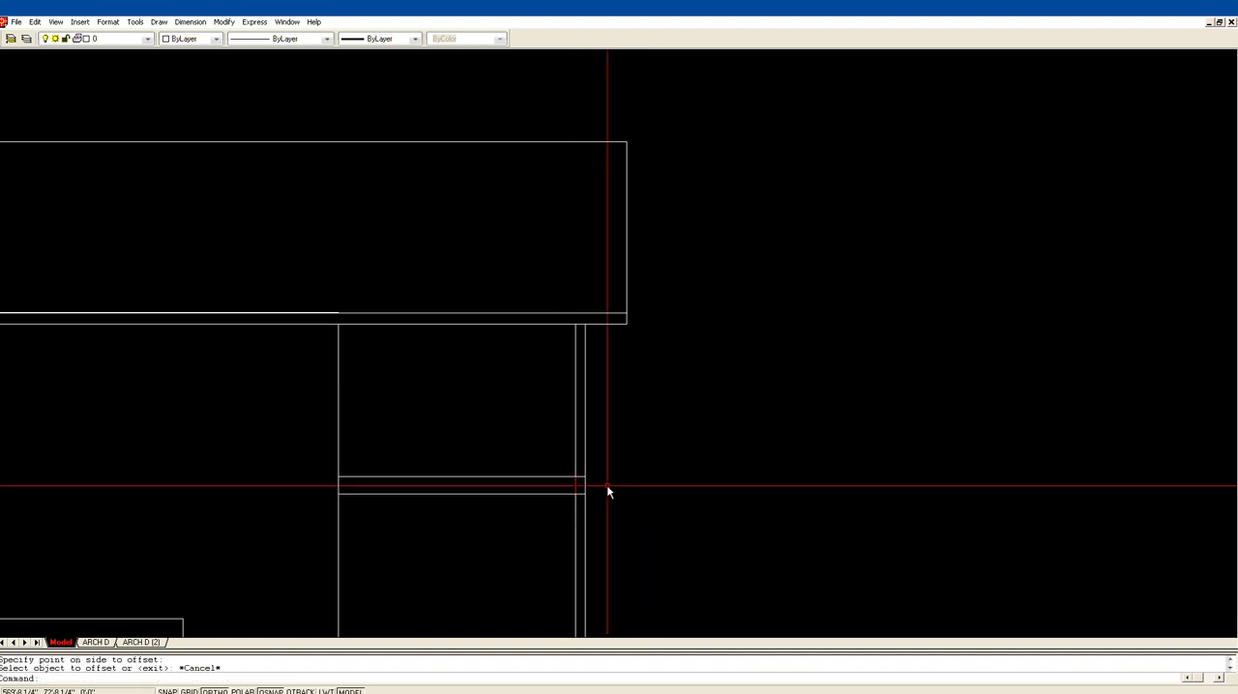
Step: Offset the bottom line of the deck floor 10 inches downward to mark the beam depth
{"action": "type", "text": "of"}
{"action": "key", "text": "Return"}
{"action": "type", "text": "1"}
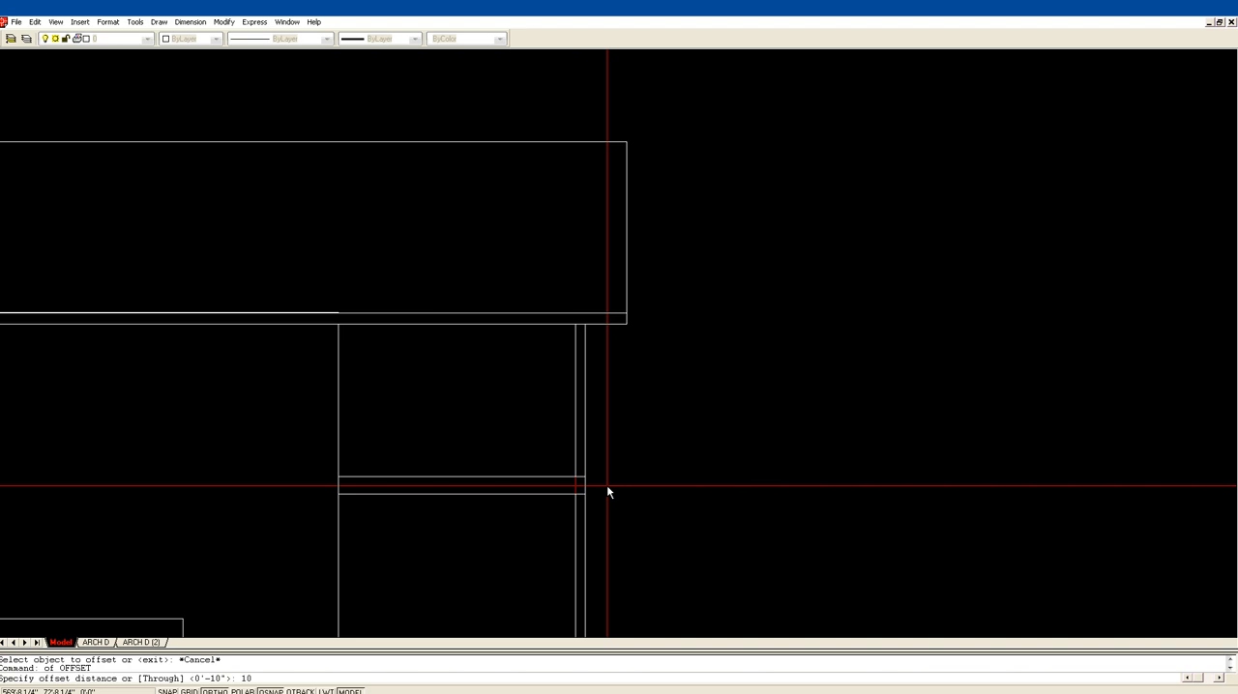
{"action": "type", "text": "0"}
{"action": "key", "text": "Return"}
{"action": "left_click", "coordinate": [567, 495]}
{"action": "left_click", "coordinate": [562, 511]}
{"action": "key", "text": "Return"}
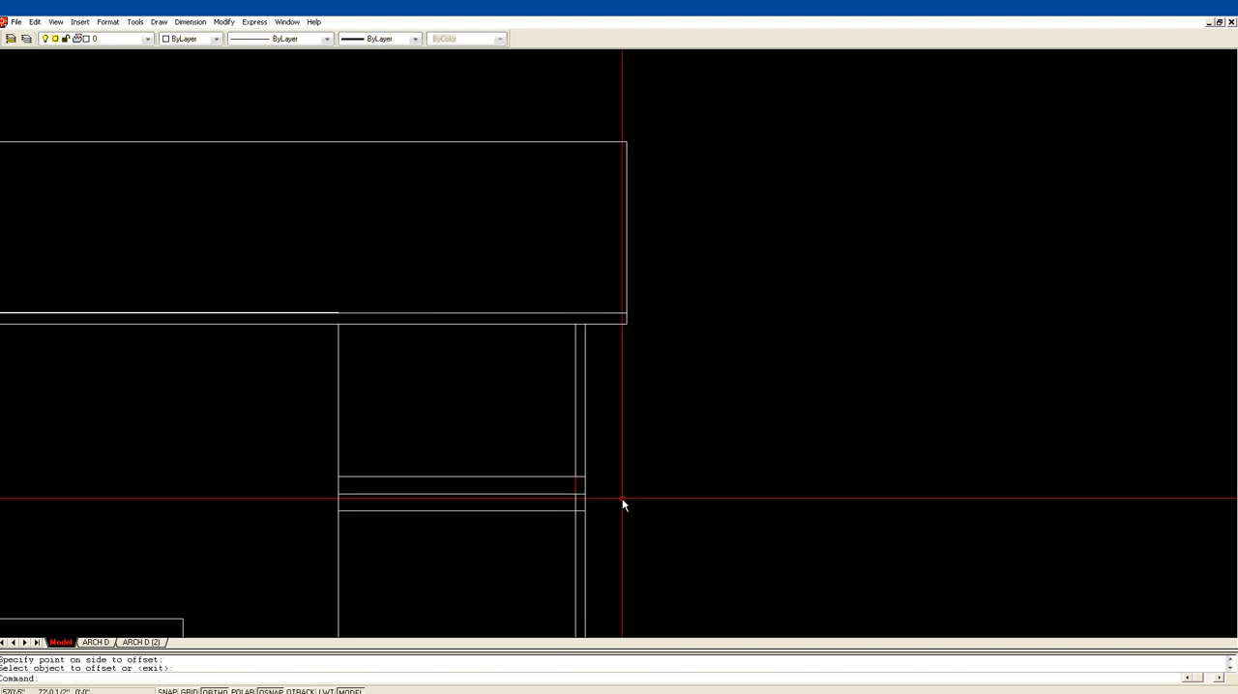
Step: Draw two crossing diagonals between the deck floor's bottom line and the beam line, within the post width
{"action": "type", "text": "l"}
{"action": "key", "text": "Return"}
{"action": "left_click", "coordinate": [584, 511]}
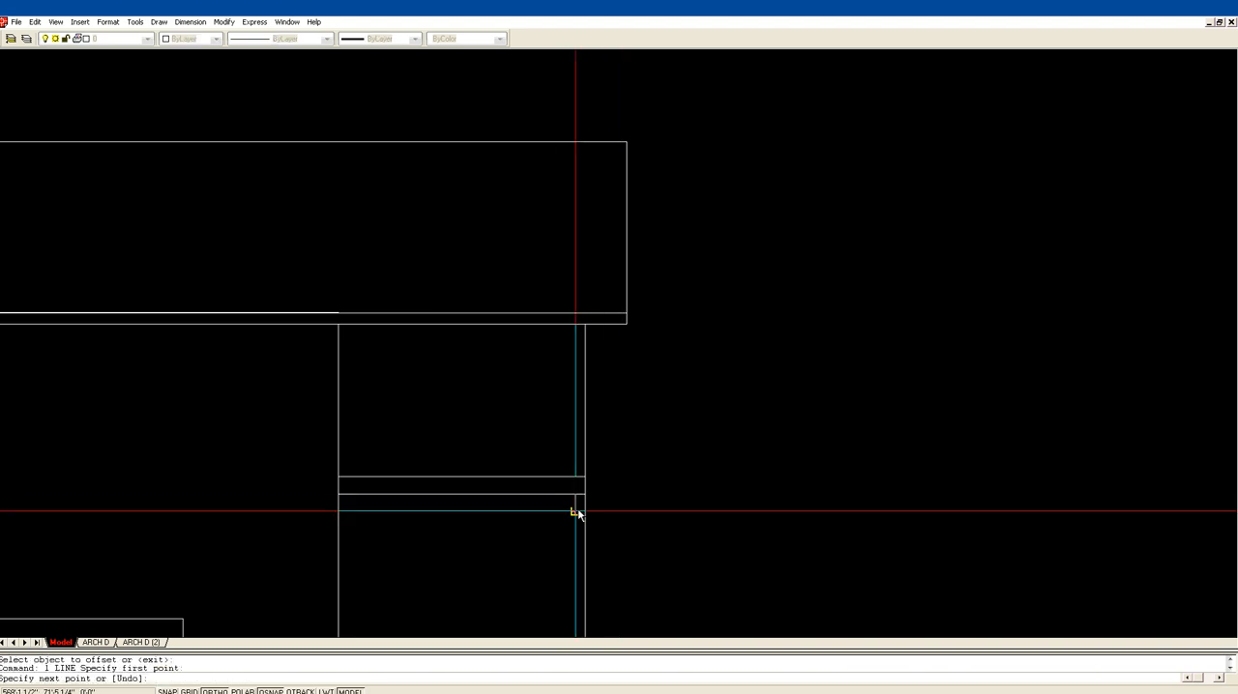
{"action": "left_click", "coordinate": [584, 510]}
{"action": "key", "text": "Return"}
{"action": "key", "text": "Return"}
{"action": "left_click", "coordinate": [583, 494]}
{"action": "left_click", "coordinate": [575, 510]}
{"action": "key", "text": "Return"}
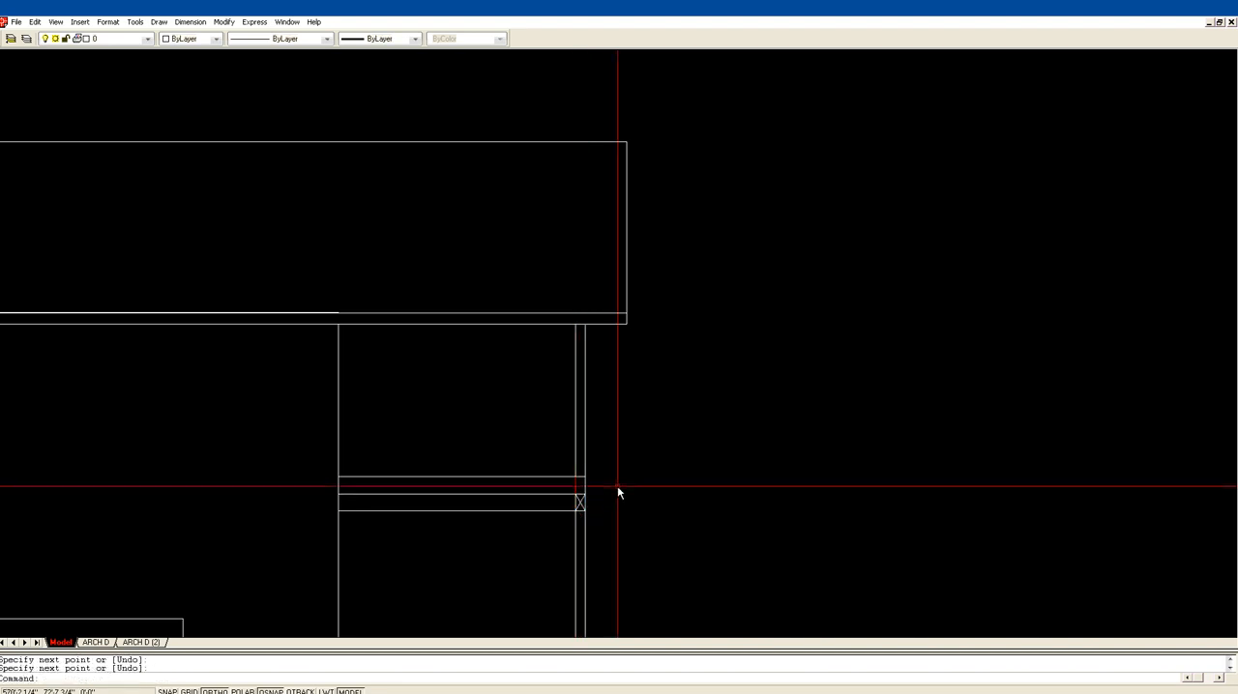
{"action": "key", "text": "Escape"}
Step: Trim away the beam's bottom line between the house wall and the post
{"action": "type", "text": "tr"}
{"action": "key", "text": "Return"}
{"action": "left_click", "coordinate": [578, 505]}
{"action": "key", "text": "Return"}
{"action": "left_click", "coordinate": [558, 511]}
{"action": "key", "text": "Return"}
{"action": "scroll", "coordinate": [657, 495], "scroll_direction": "down", "scroll_amount": 2}
{"action": "middle_click_drag", "start_coordinate": [647, 525], "coordinate": [594, 409]}
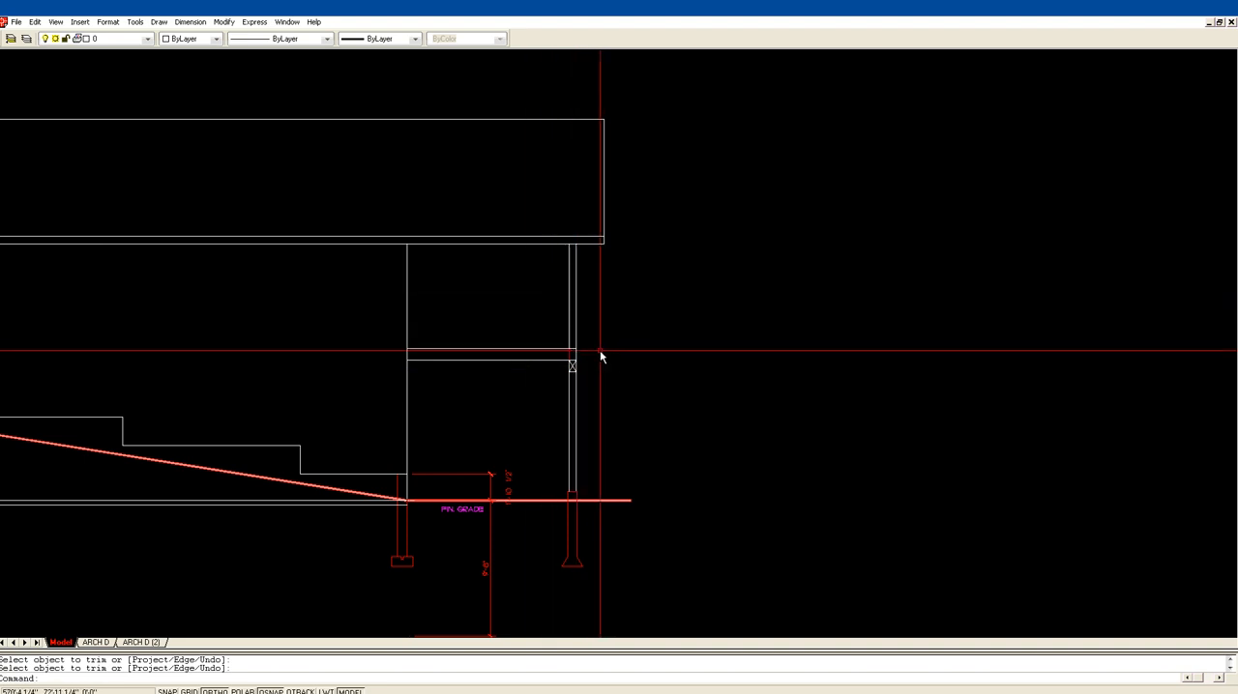
{"action": "type", "text": "of"}
{"action": "key", "text": "Return"}
{"action": "type", "text": "12"}
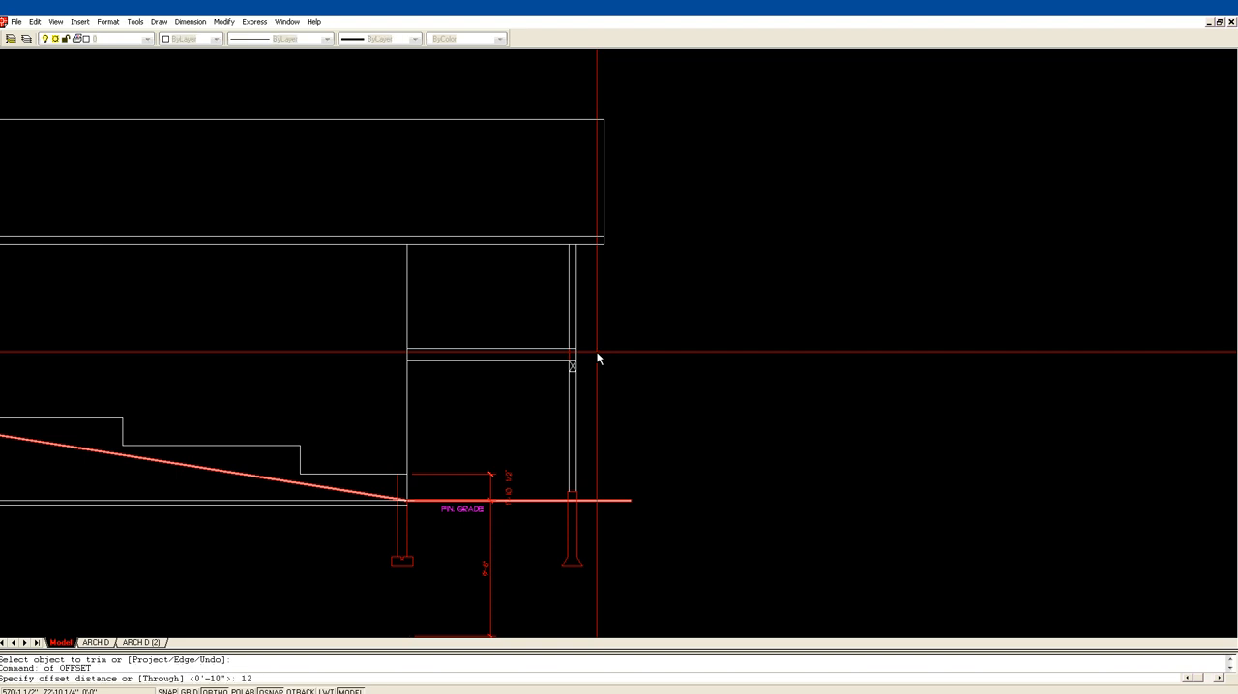
{"action": "key", "text": "Return"}
{"action": "left_click", "coordinate": [571, 360]}
{"action": "key", "text": "Escape"}
{"action": "key", "text": "Return"}
{"action": "key", "text": "Escape"}
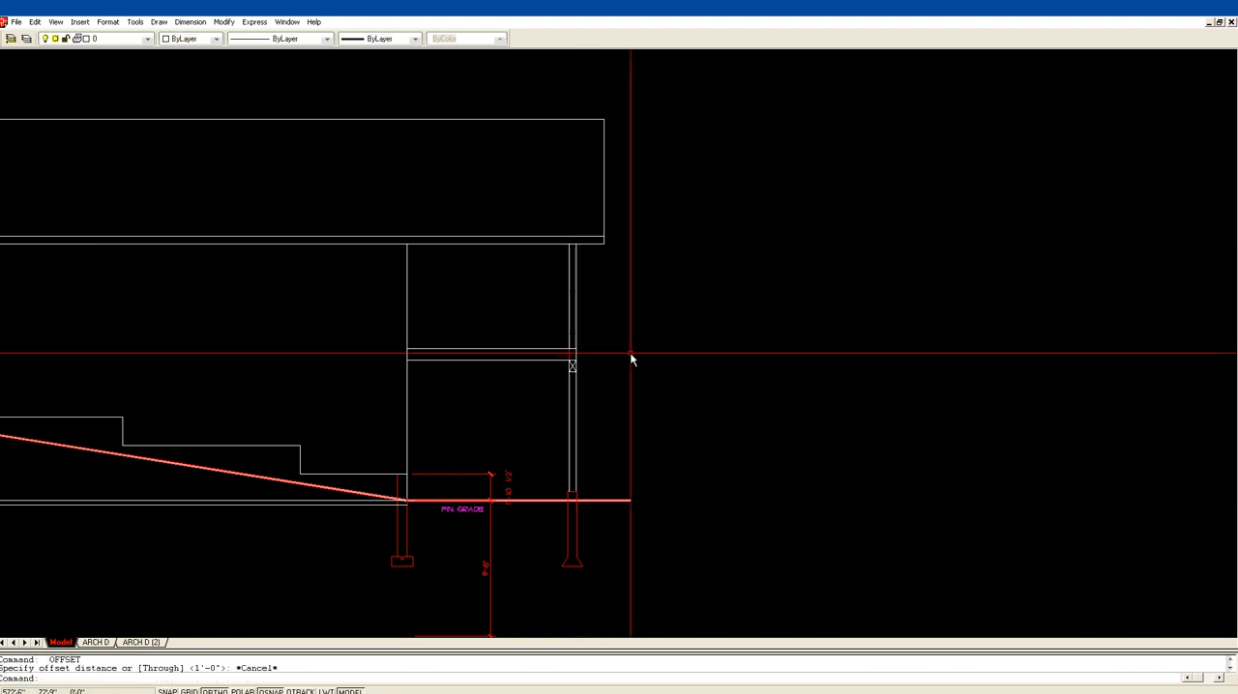
Step: Offset the outer end line of the deck floor 12 inches outward past the post
{"action": "type", "text": "of"}
{"action": "key", "text": "Return"}
{"action": "type", "text": "12"}
{"action": "key", "text": "Return"}
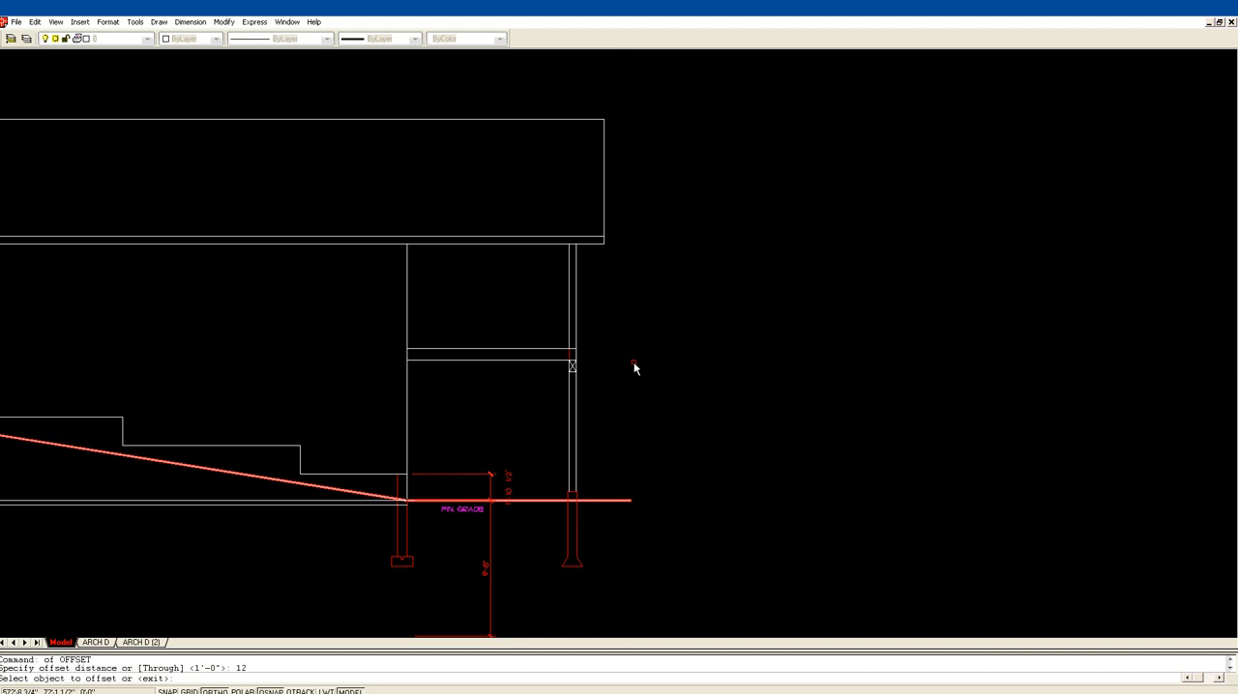
{"action": "left_click", "coordinate": [577, 354]}
{"action": "left_click", "coordinate": [586, 354]}
{"action": "key", "text": "Return"}
Step: Fillet the deck floor's top and bottom lines to the offset end line to form an overhang
{"action": "type", "text": "fi"}
{"action": "key", "text": "Return"}
{"action": "left_click", "coordinate": [556, 349]}
{"action": "left_click", "coordinate": [589, 354]}
{"action": "key", "text": "Return"}
{"action": "left_click", "coordinate": [588, 354]}
{"action": "left_click", "coordinate": [558, 360]}
{"action": "key", "text": "Escape"}
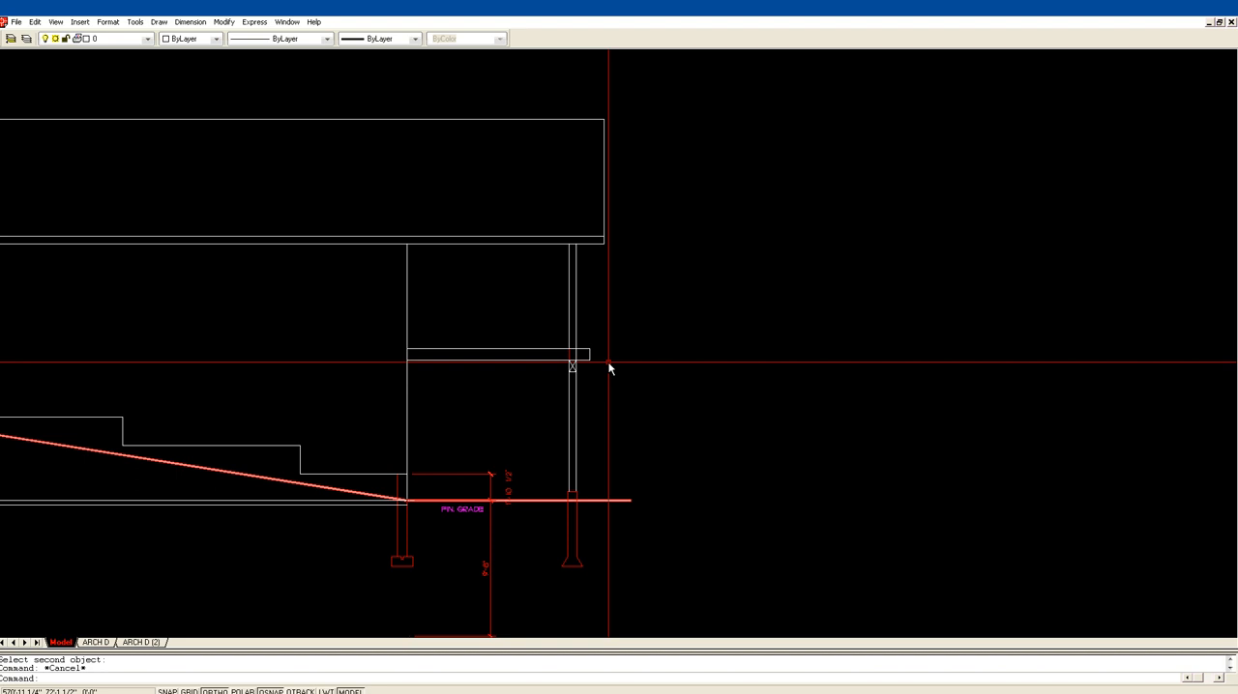
Step: Trim the deck floor lines back to the post's outer face and erase the leftover overhang end line
{"action": "key", "text": "Return"}
{"action": "left_click", "coordinate": [576, 359]}
{"action": "key", "text": "Return"}
{"action": "left_click", "coordinate": [582, 354]}
{"action": "key", "text": "Return"}
{"action": "type", "text": "e"}
{"action": "key", "text": "Return"}
{"action": "left_click_drag", "start_coordinate": [598, 368], "coordinate": [582, 330]}
{"action": "key", "text": "Return"}
Step: Draw a horizontal line from the top of the uphill foundation wall to the upper end of the highest foundation step
{"action": "scroll", "coordinate": [629, 331], "scroll_direction": "down", "scroll_amount": 2}
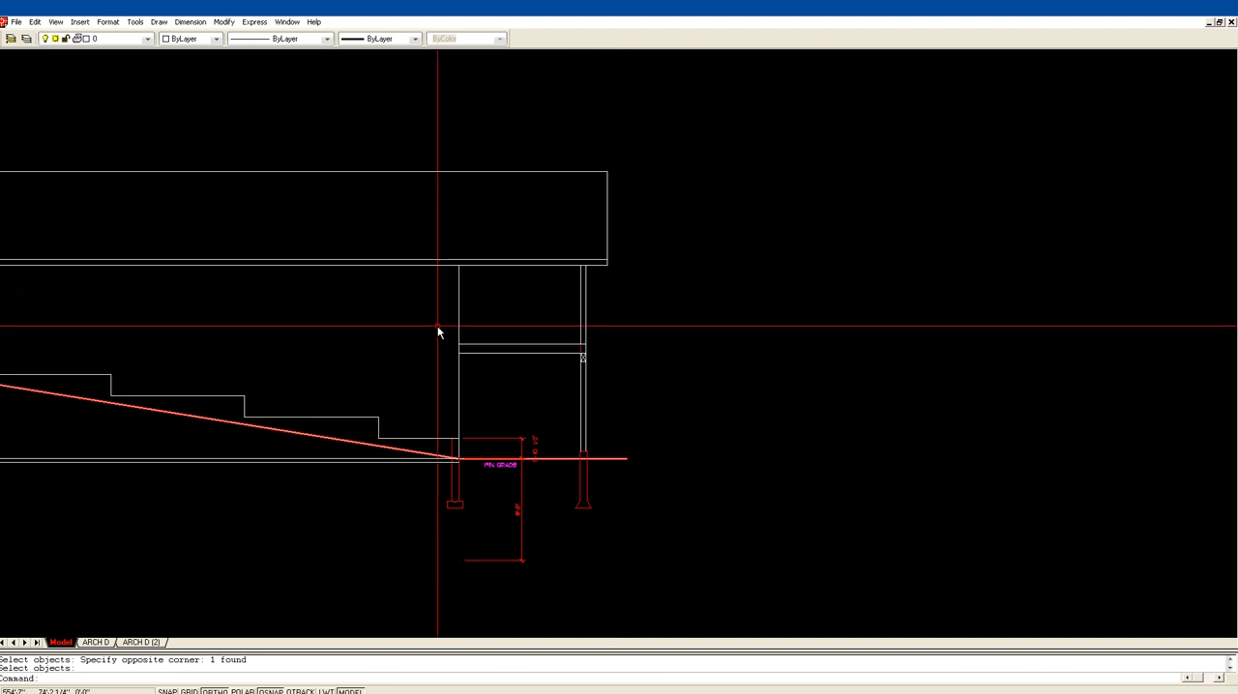
{"action": "scroll", "coordinate": [547, 360], "scroll_direction": "down", "scroll_amount": 1}
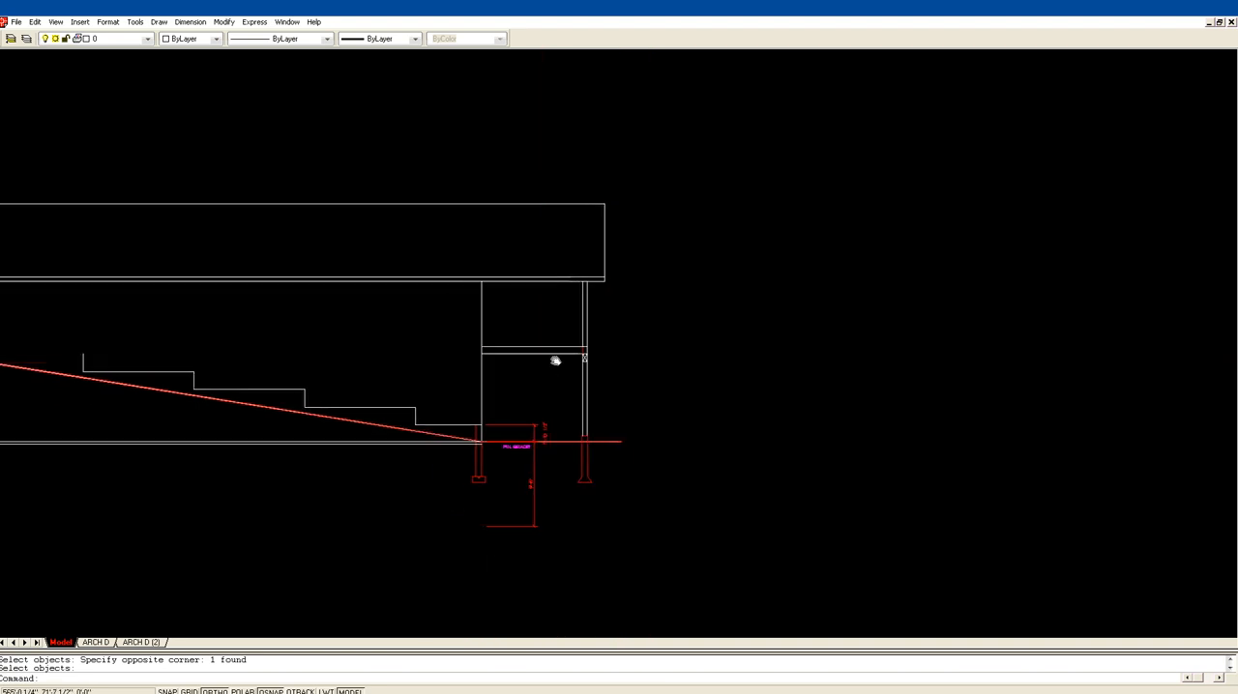
{"action": "middle_click_drag", "start_coordinate": [547, 359], "coordinate": [747, 358]}
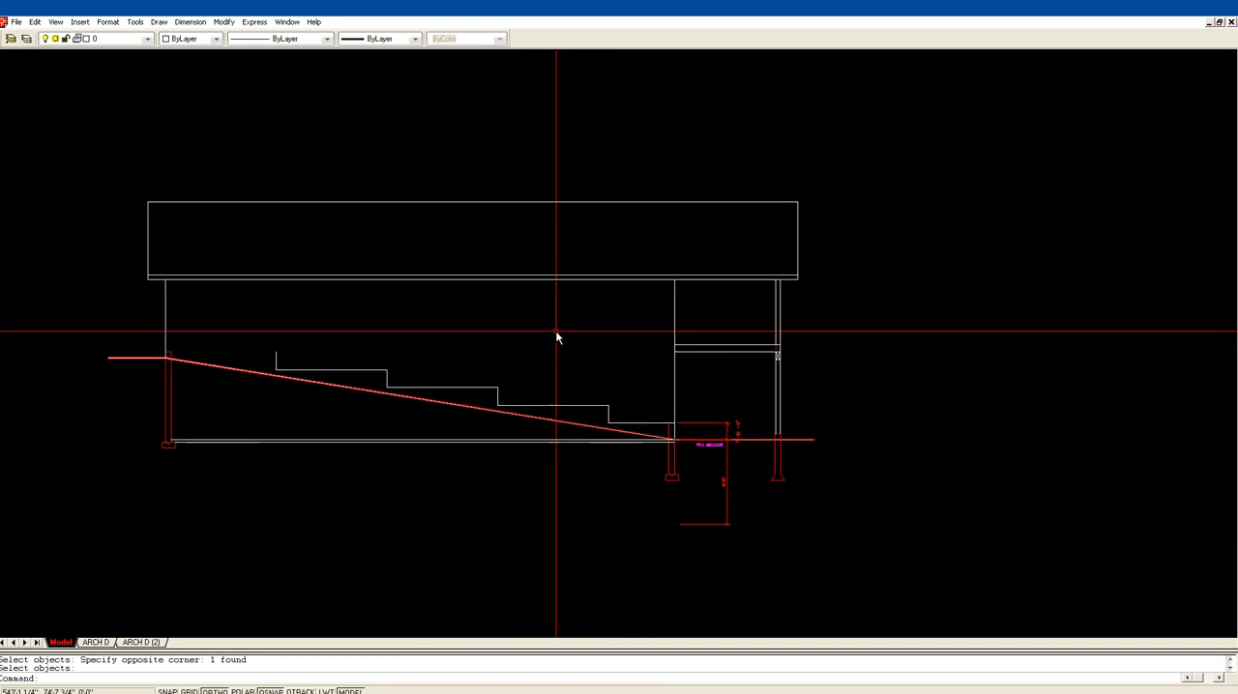
{"action": "type", "text": "l"}
{"action": "key", "text": "Return"}
{"action": "left_click", "coordinate": [170, 354]}
{"action": "left_click", "coordinate": [276, 353]}
{"action": "key", "text": "Escape"}
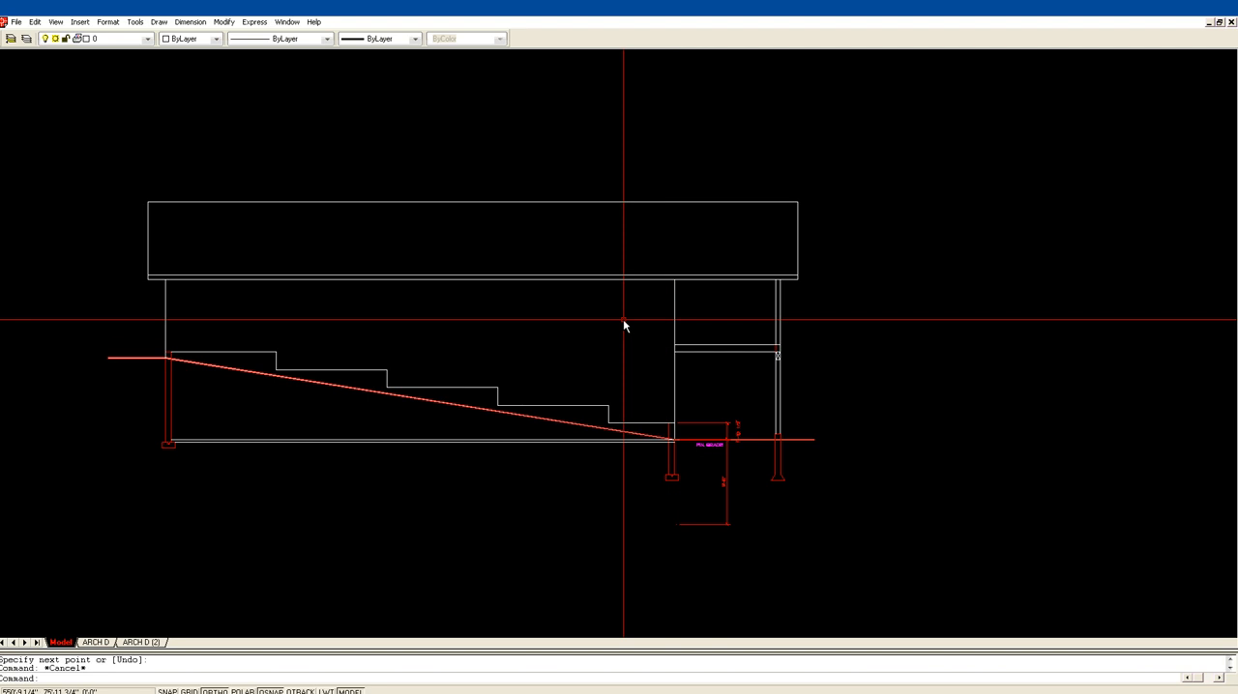
Step: Place vertical construction lines through both edges of the two exterior wall openings nearest the uphill end of the floor plan's lower wall
{"action": "scroll", "coordinate": [539, 302], "scroll_direction": "down", "scroll_amount": 3}
{"action": "middle_click_drag", "start_coordinate": [327, 152], "coordinate": [450, 232]}
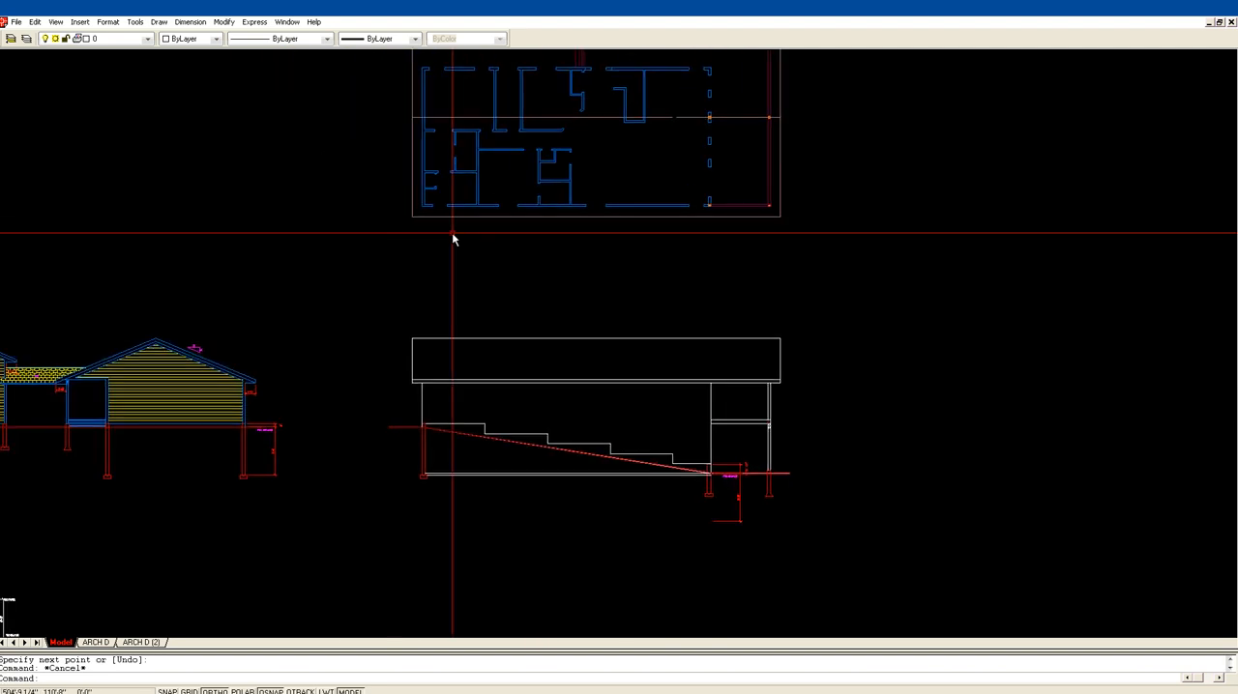
{"action": "key", "text": "Return"}
{"action": "left_click", "coordinate": [385, 270]}
{"action": "left_click", "coordinate": [777, 163]}
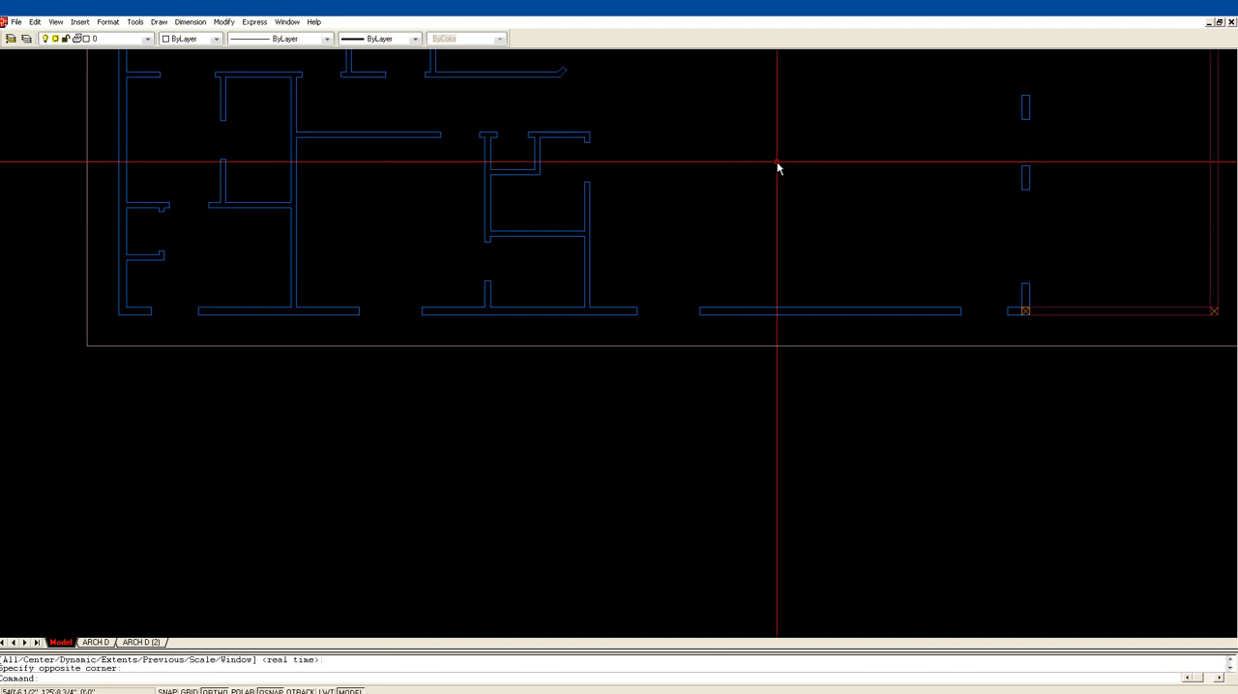
{"action": "key", "text": "Return"}
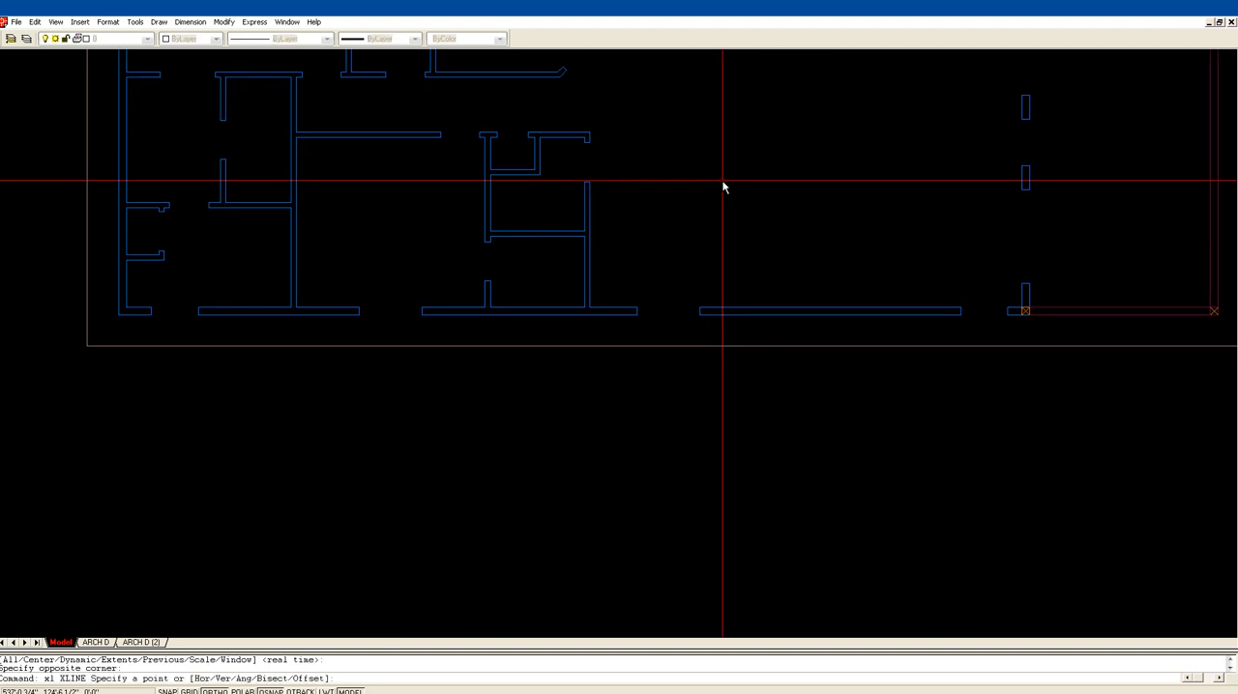
{"action": "type", "text": "v"}
{"action": "key", "text": "Return"}
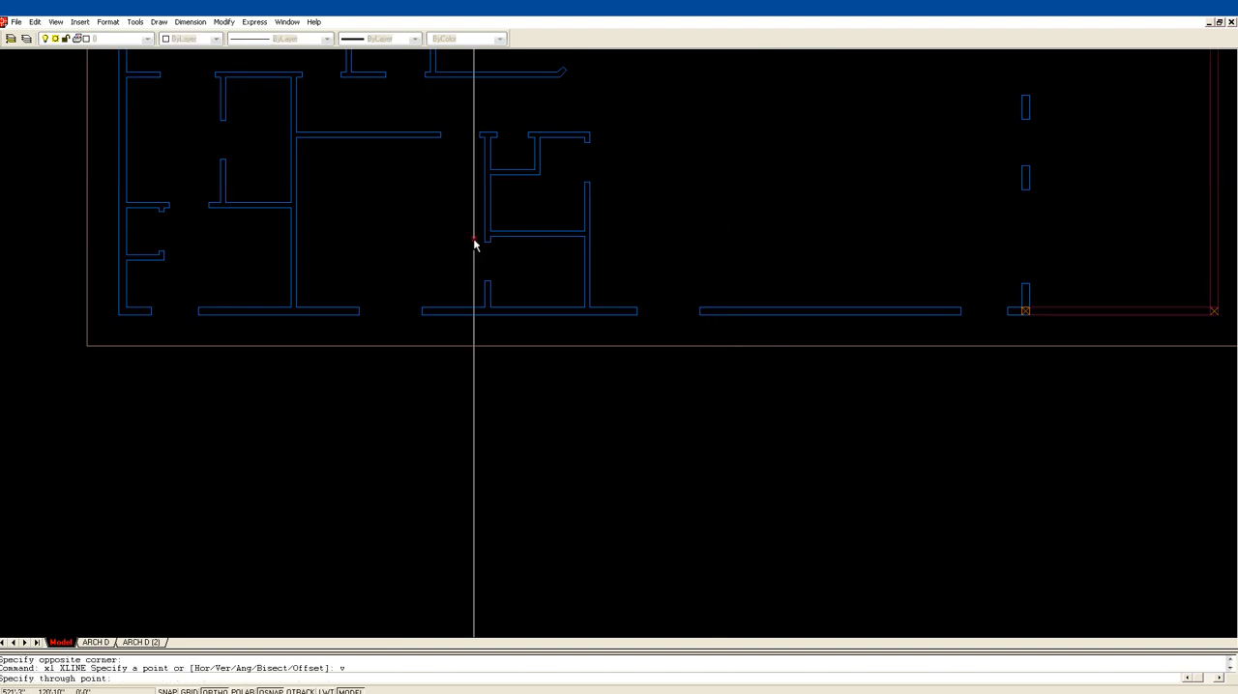
{"action": "left_click", "coordinate": [151, 311]}
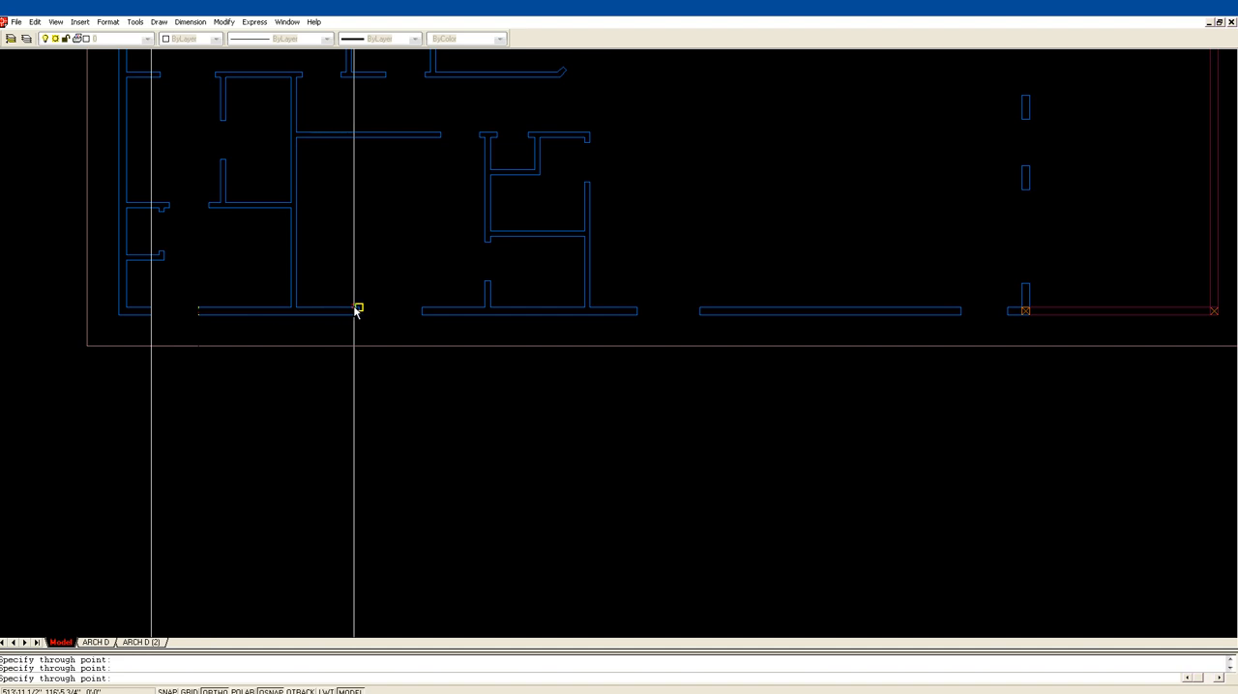
{"action": "left_click", "coordinate": [358, 312]}
{"action": "left_click", "coordinate": [199, 311]}
{"action": "left_click", "coordinate": [422, 311]}
Step: Add vertical construction lines through both edges of the remaining two openings in the plan's lower exterior wall, toward the deck
{"action": "left_click", "coordinate": [636, 310]}
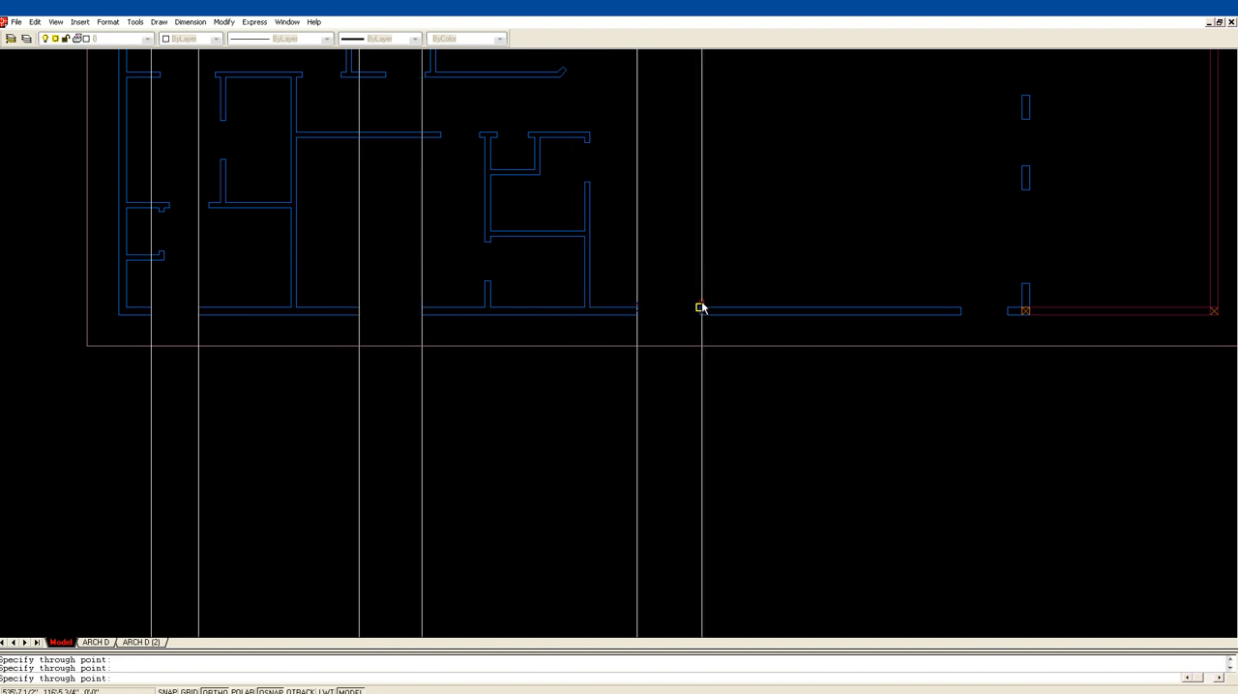
{"action": "left_click", "coordinate": [701, 309]}
{"action": "left_click", "coordinate": [960, 311]}
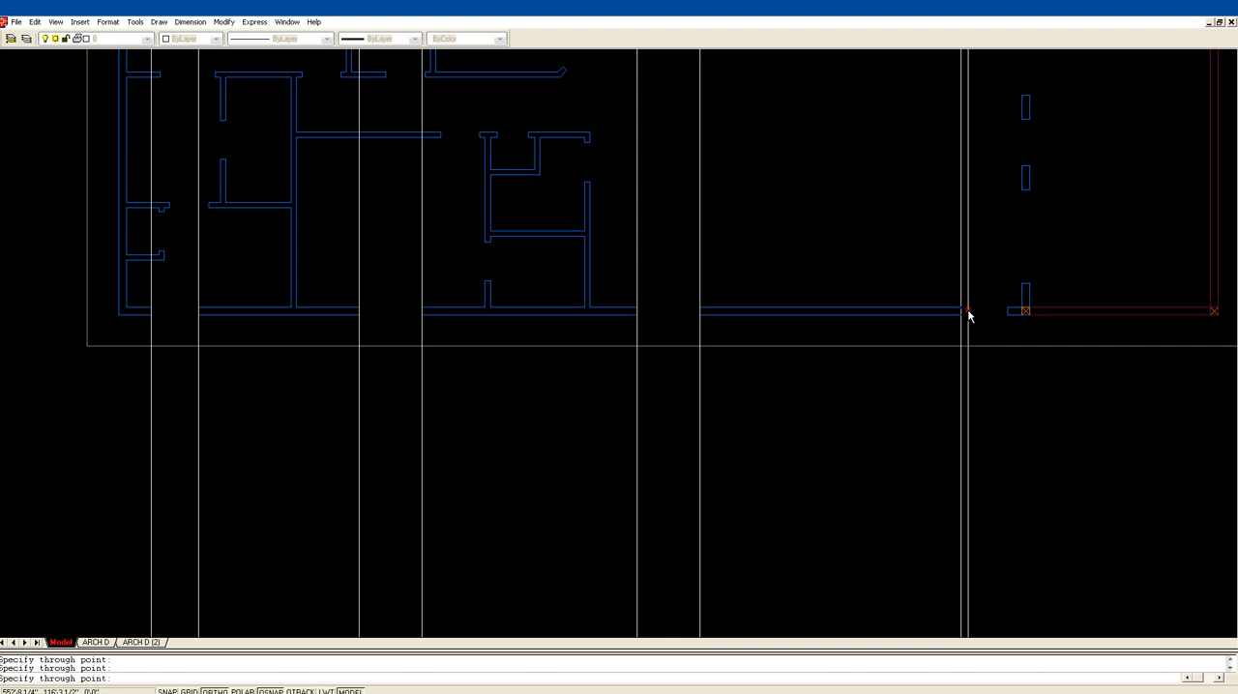
{"action": "left_click", "coordinate": [1007, 312]}
{"action": "key", "text": "Return"}
{"action": "scroll", "coordinate": [838, 238], "scroll_direction": "down", "scroll_amount": 1}
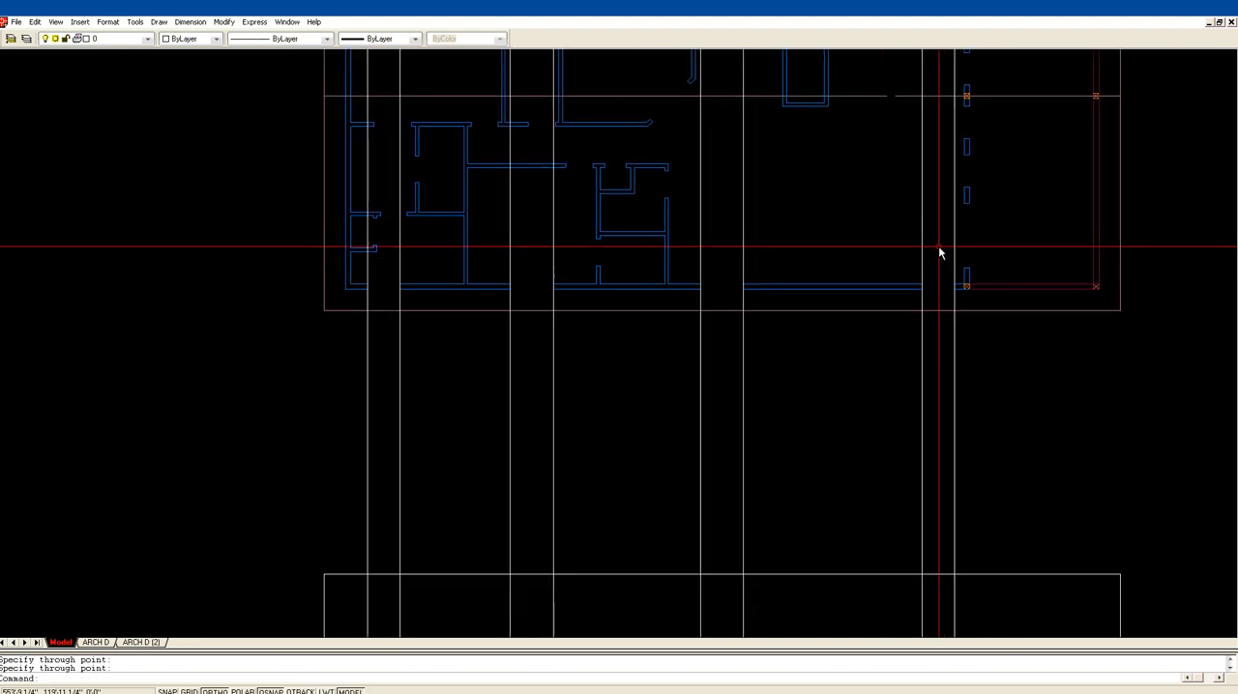
{"action": "key", "text": "Escape"}
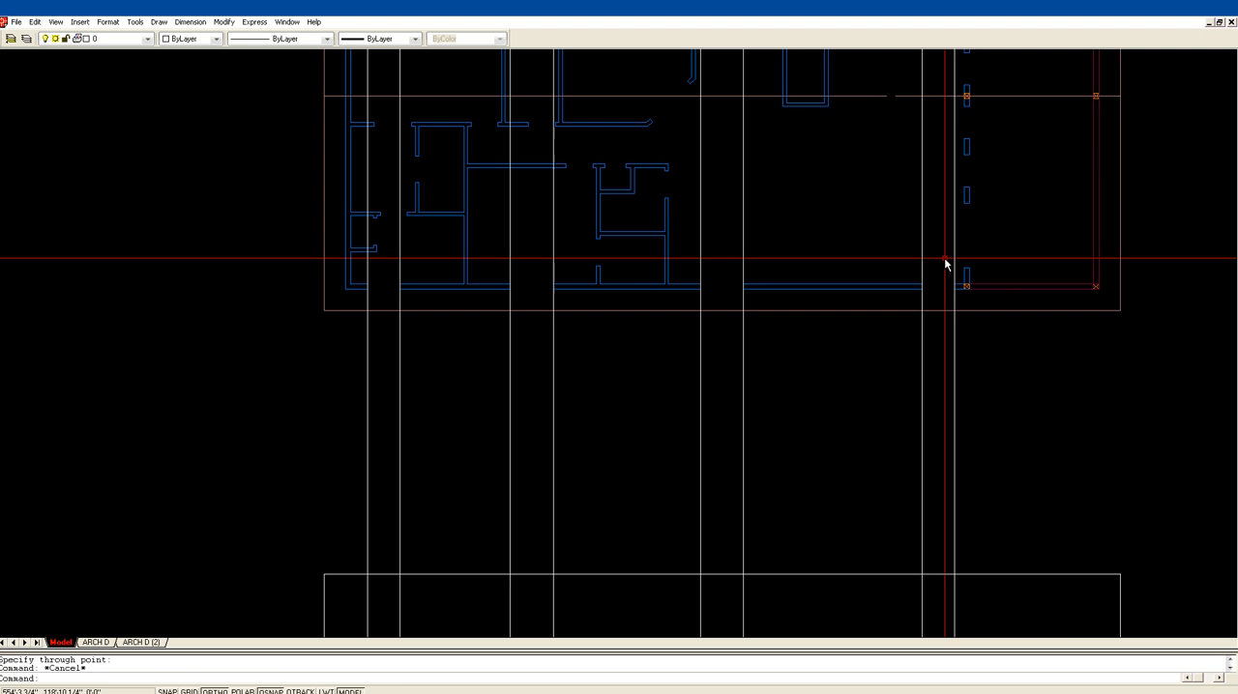
Step: Measure the width of the plan's lower exterior wall opening nearest the deck
{"action": "type", "text": "di"}
{"action": "key", "text": "Return"}
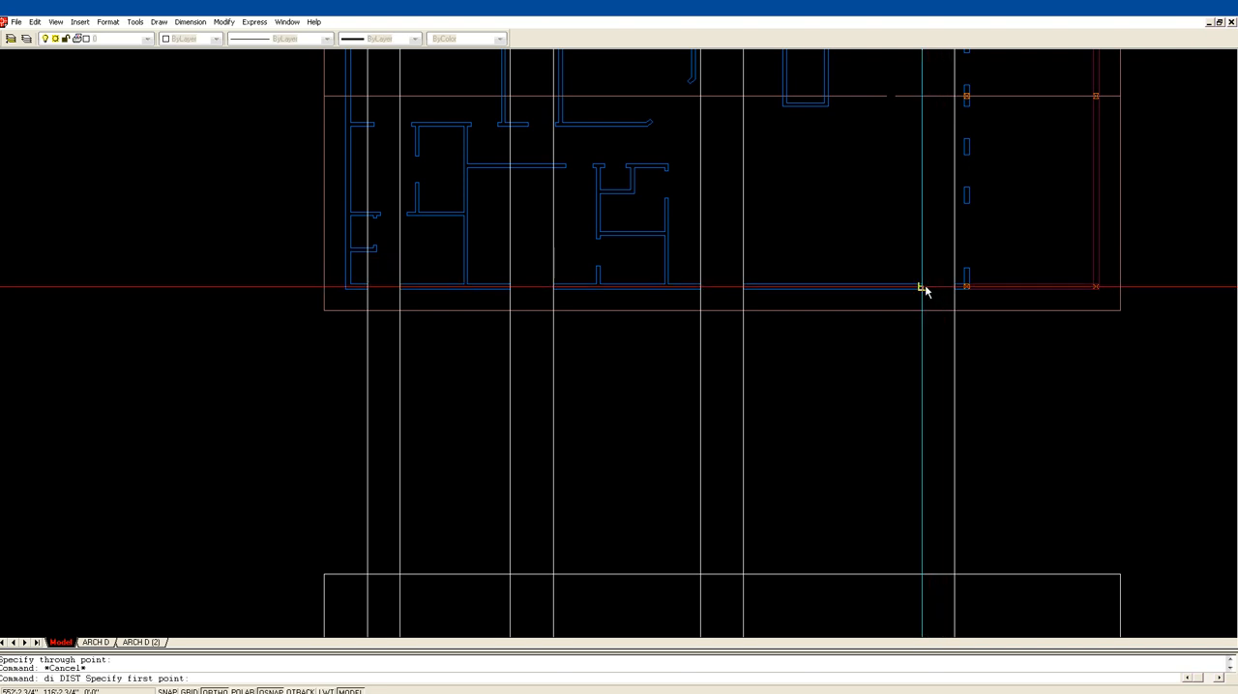
{"action": "left_click", "coordinate": [955, 284]}
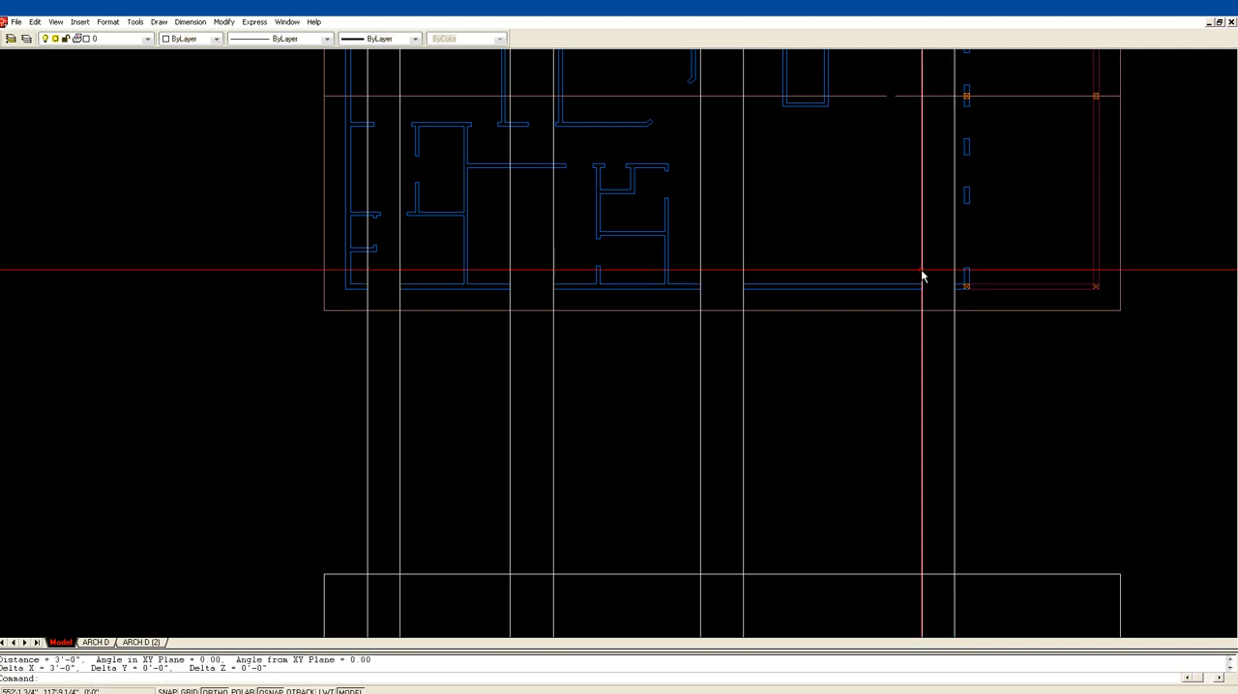
{"action": "key", "text": "Escape"}
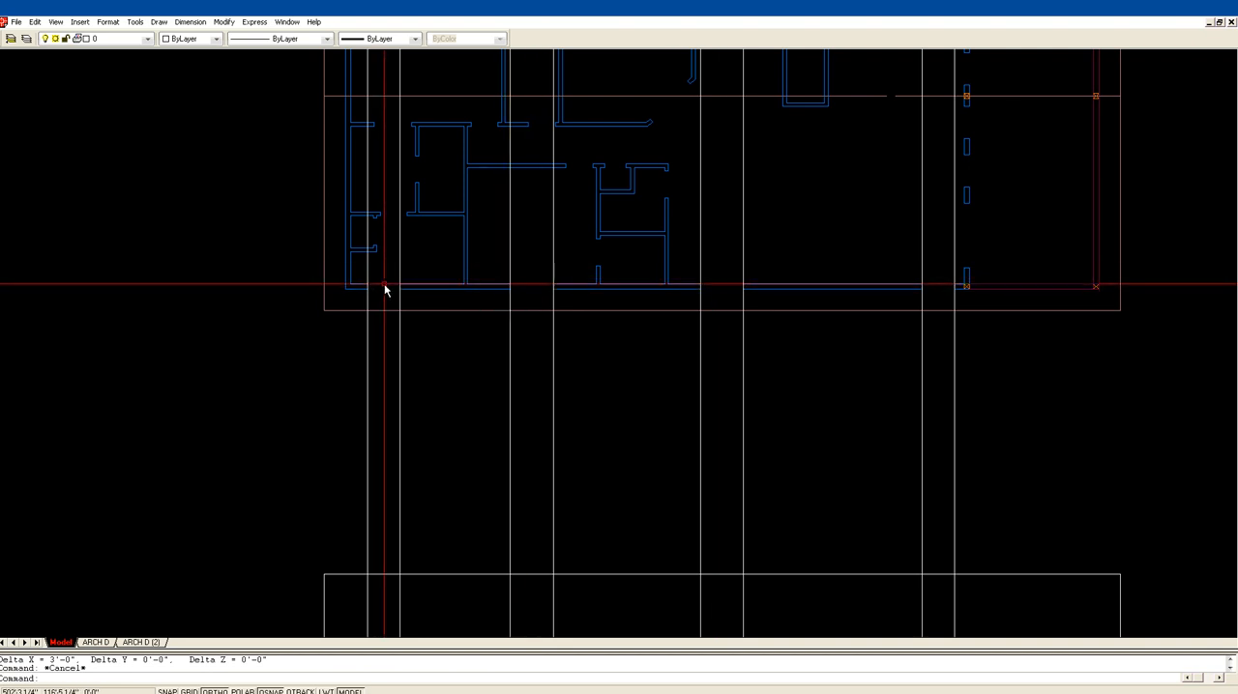
Step: Measure the width of the lower exterior wall opening at the plan's uphill end
{"action": "key", "text": "Escape"}
{"action": "type", "text": "s*Cancel*"}
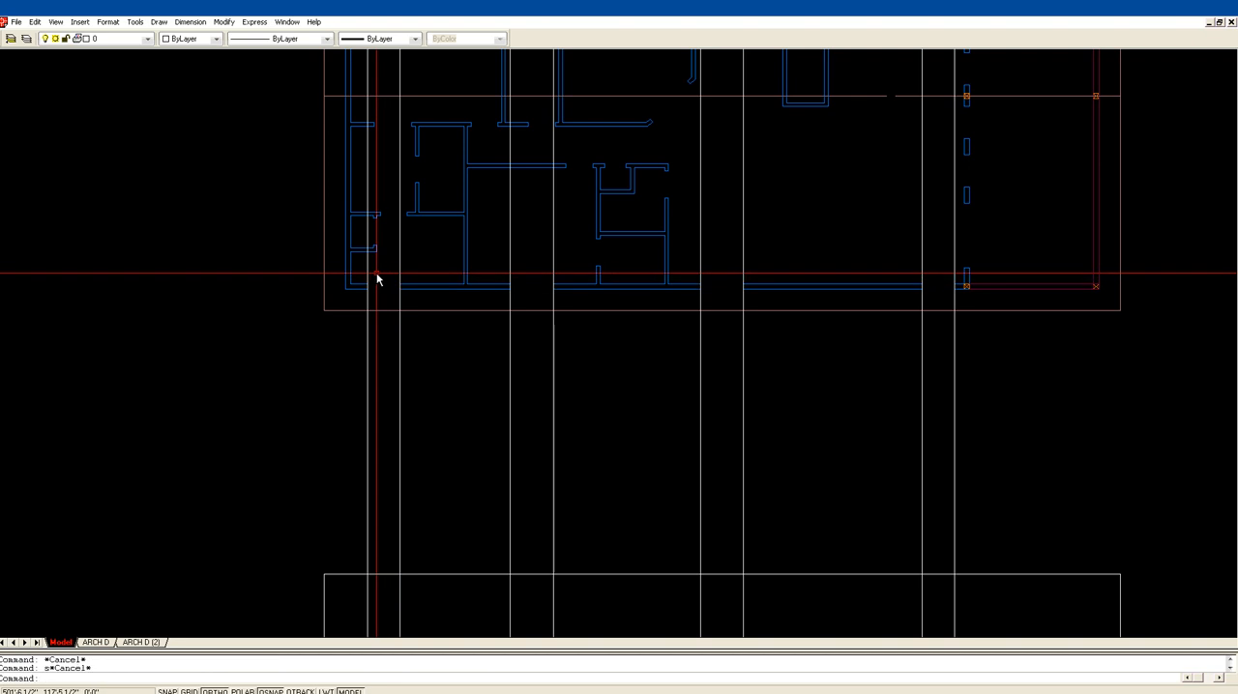
{"action": "type", "text": "di"}
{"action": "key", "text": "Return"}
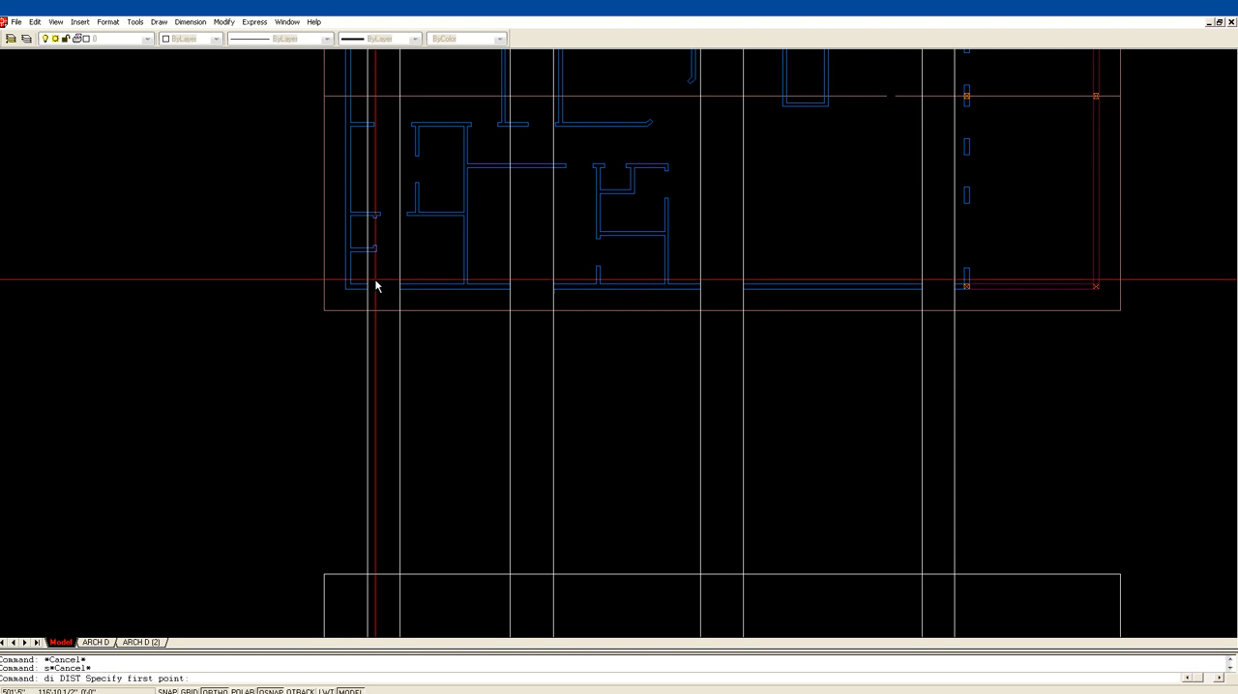
{"action": "left_click", "coordinate": [368, 286]}
{"action": "left_click", "coordinate": [399, 287]}
Step: Draw a horizontal floor line across the side elevation from the top of the deck floor at the house wall to the uphill outer wall
{"action": "scroll", "coordinate": [464, 266], "scroll_direction": "down", "scroll_amount": 3}
{"action": "scroll", "coordinate": [469, 266], "scroll_direction": "down", "scroll_amount": 2}
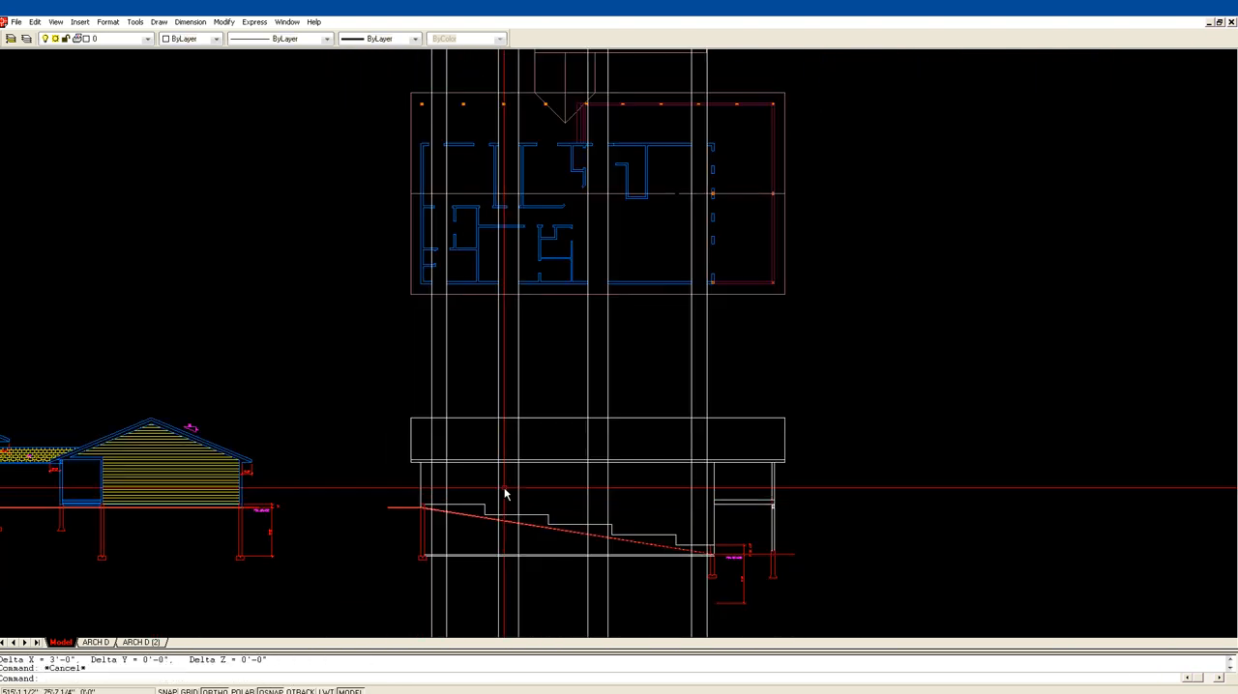
{"action": "middle_click_drag", "start_coordinate": [445, 525], "coordinate": [445, 431]}
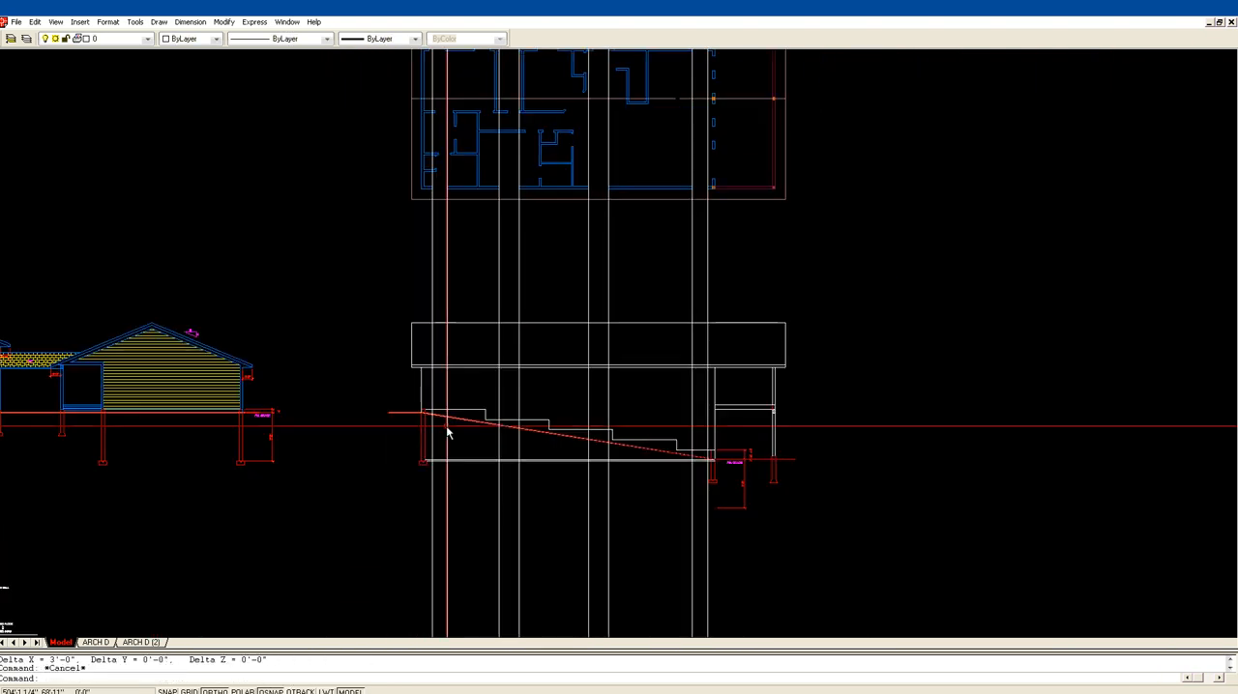
{"action": "type", "text": "z"}
{"action": "key", "text": "Return"}
{"action": "left_click", "coordinate": [373, 454]}
{"action": "left_click", "coordinate": [840, 253]}
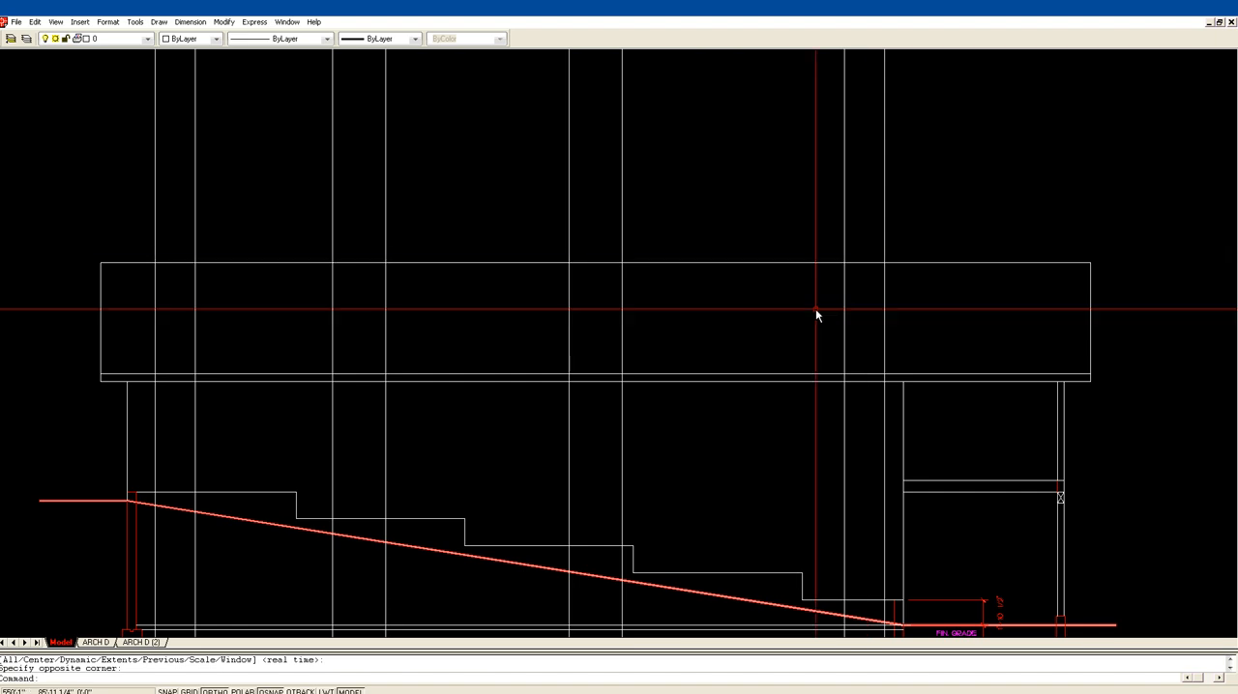
{"action": "type", "text": "l"}
{"action": "key", "text": "Return"}
{"action": "left_click", "coordinate": [903, 481]}
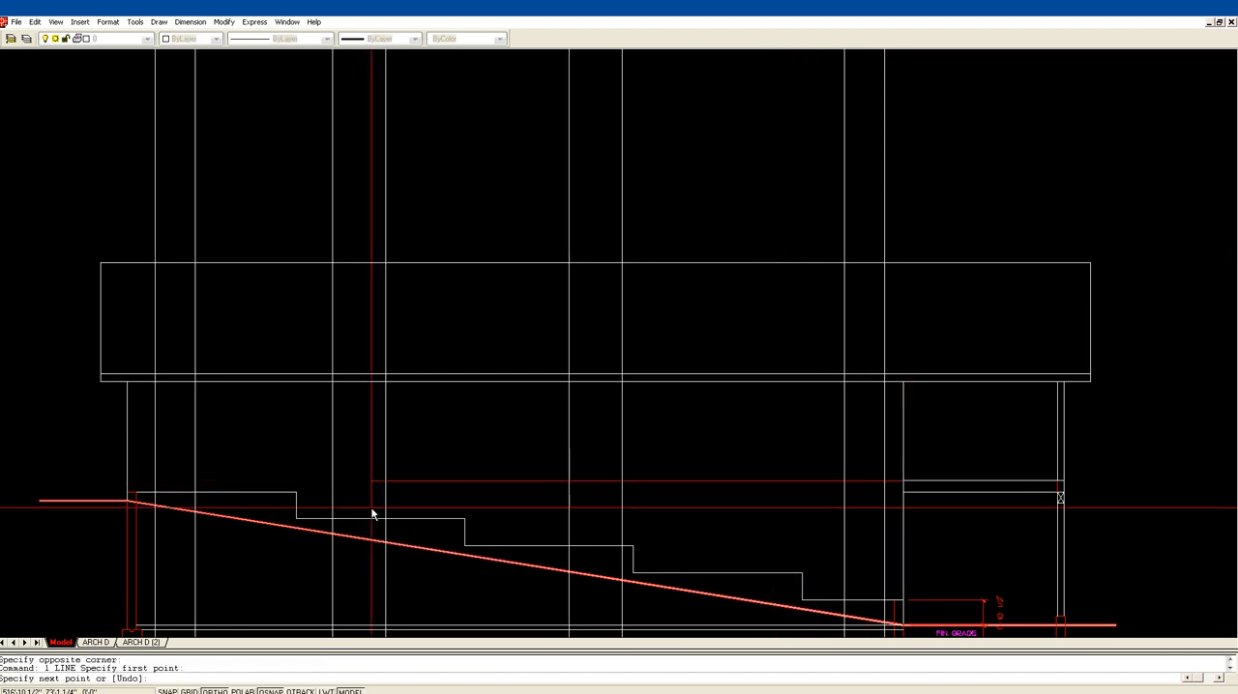
{"action": "left_click", "coordinate": [126, 481]}
{"action": "key", "text": "Return"}
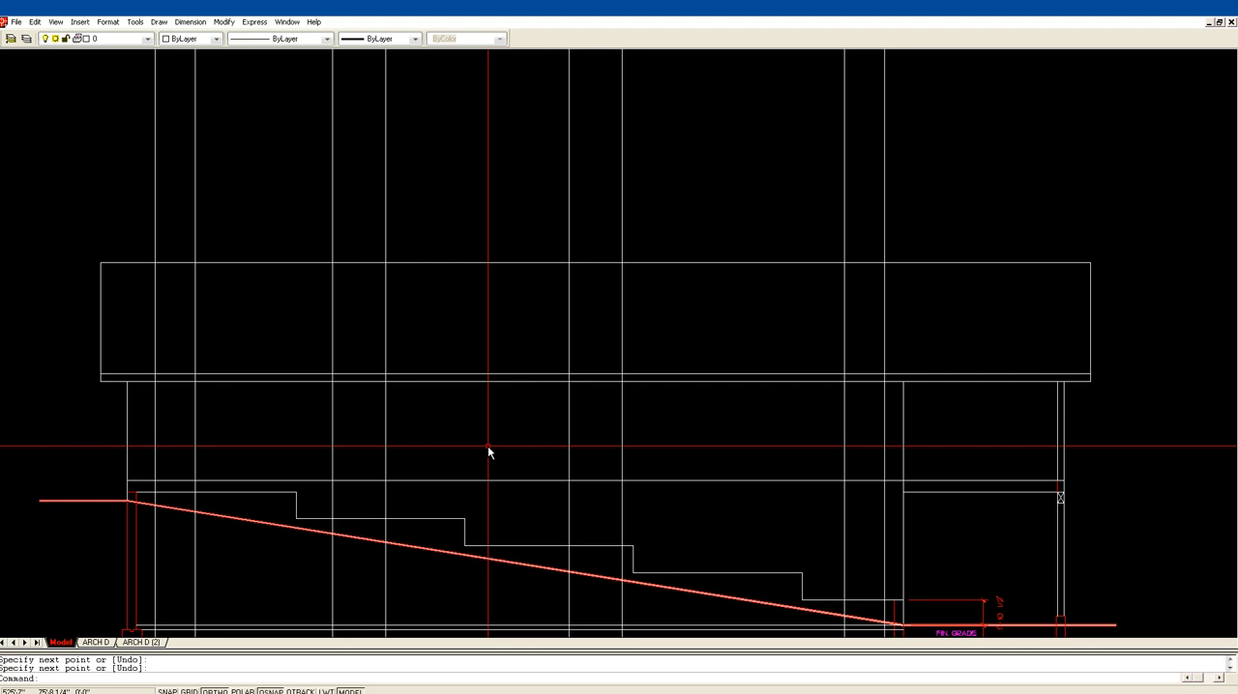
Step: Offset the house's horizontal floor line 80 inches upward to create the window head line
{"action": "type", "text": "of"}
{"action": "key", "text": "Return"}
{"action": "type", "text": "80"}
{"action": "key", "text": "Return"}
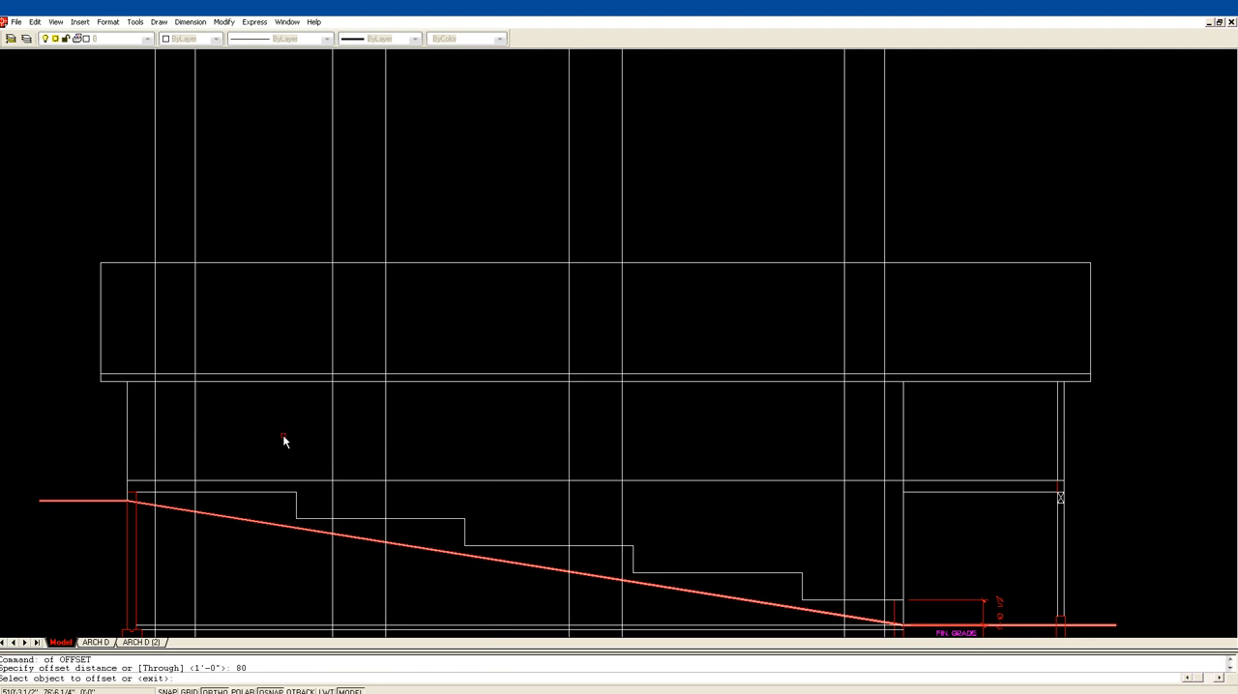
{"action": "left_click", "coordinate": [290, 480]}
{"action": "left_click", "coordinate": [290, 456]}
{"action": "key", "text": "Return"}
{"action": "key", "text": "Escape"}
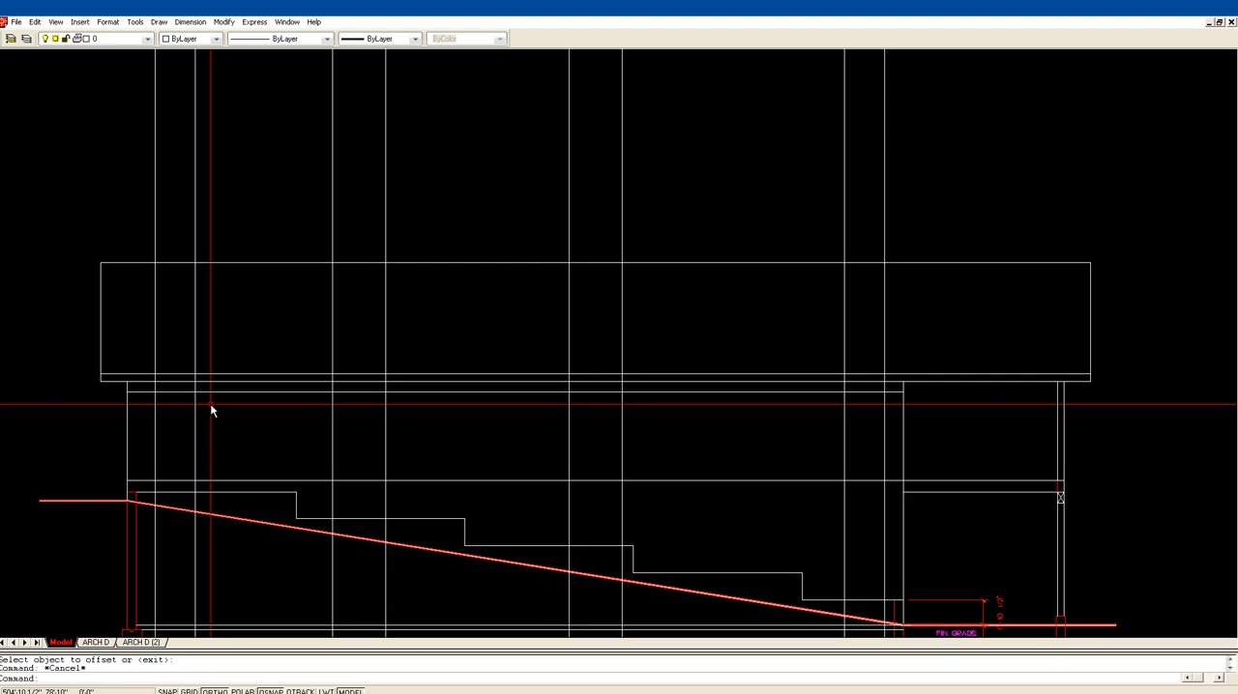
Step: Trim the head line between the window openings, using the vertical construction lines as cutting edges
{"action": "type", "text": "tr"}
{"action": "key", "text": "Return"}
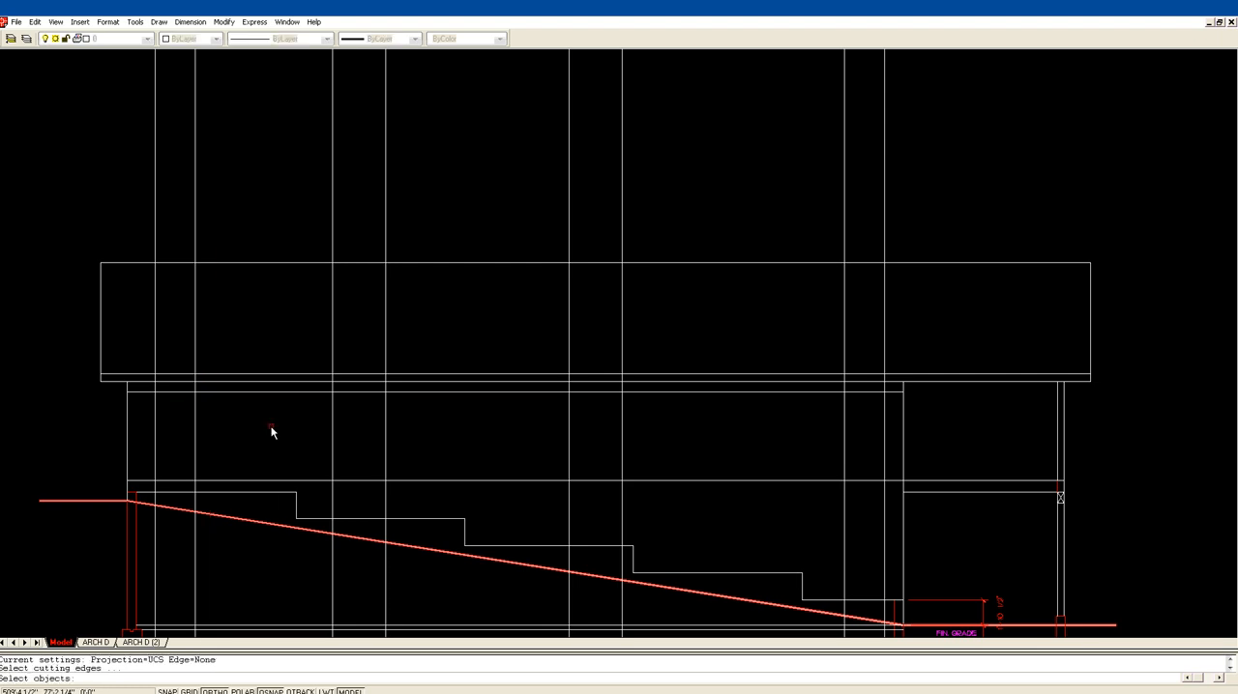
{"action": "left_click", "coordinate": [884, 416]}
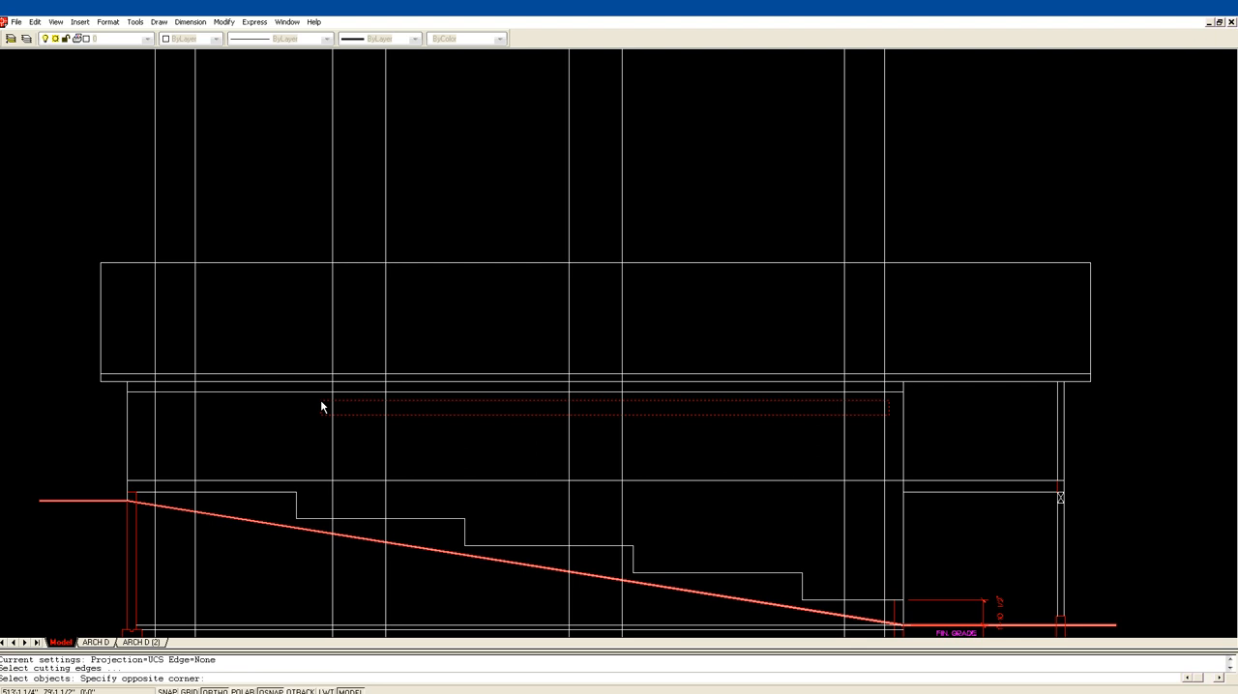
{"action": "left_click", "coordinate": [149, 396]}
{"action": "key", "text": "Return"}
{"action": "left_click", "coordinate": [156, 389]}
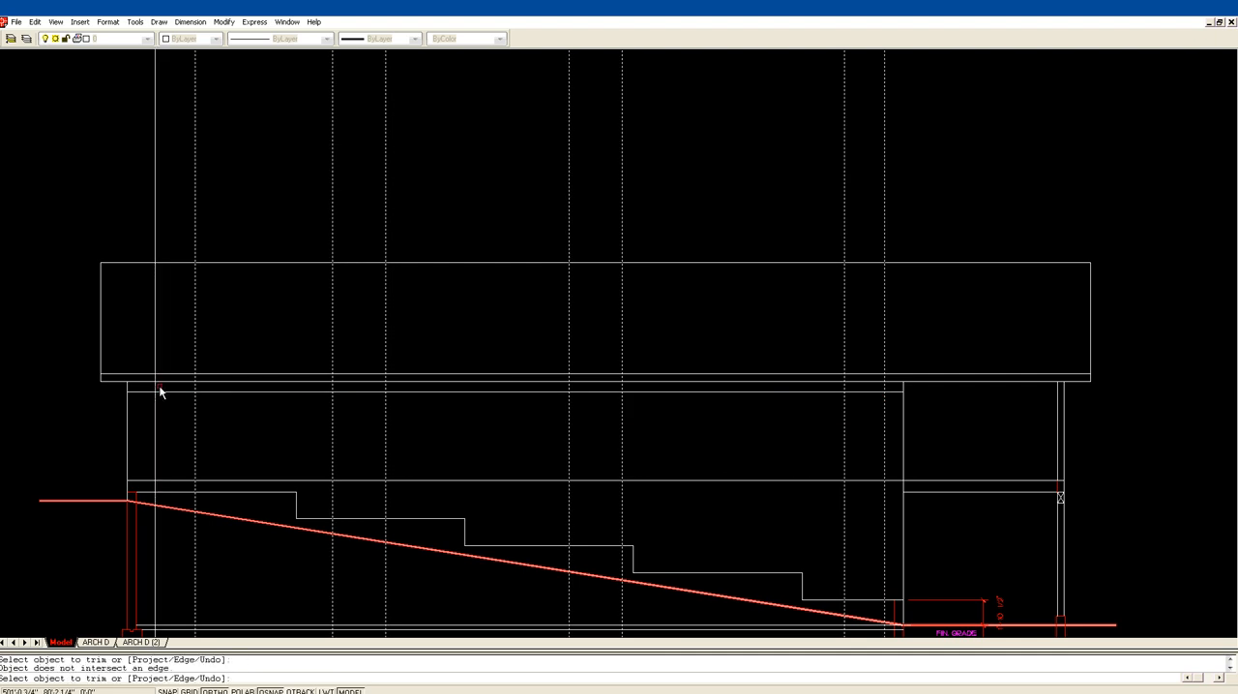
{"action": "left_click", "coordinate": [150, 391]}
{"action": "left_click", "coordinate": [300, 391]}
{"action": "left_click", "coordinate": [399, 392]}
{"action": "left_click", "coordinate": [638, 393]}
{"action": "key", "text": "Return"}
Step: Trim all the vertical construction lines above the window heads with a fence across the roof
{"action": "type", "text": "tr"}
{"action": "key", "text": "Return"}
{"action": "left_click", "coordinate": [860, 393]}
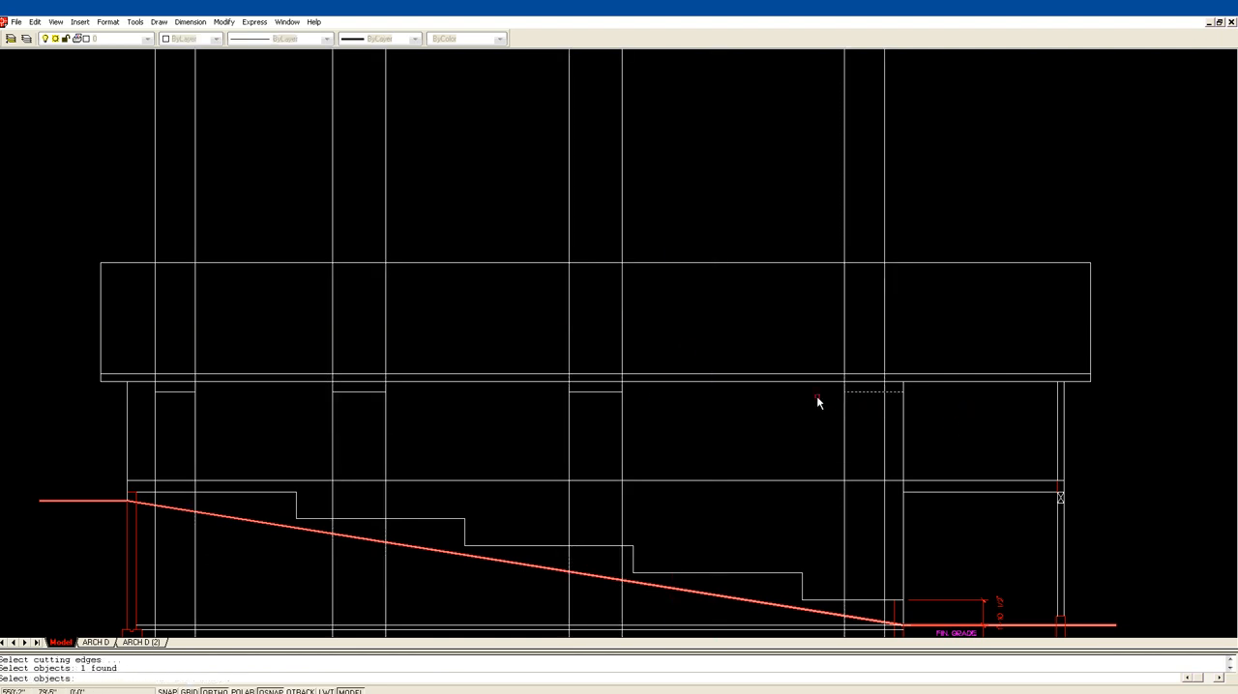
{"action": "left_click", "coordinate": [663, 410]}
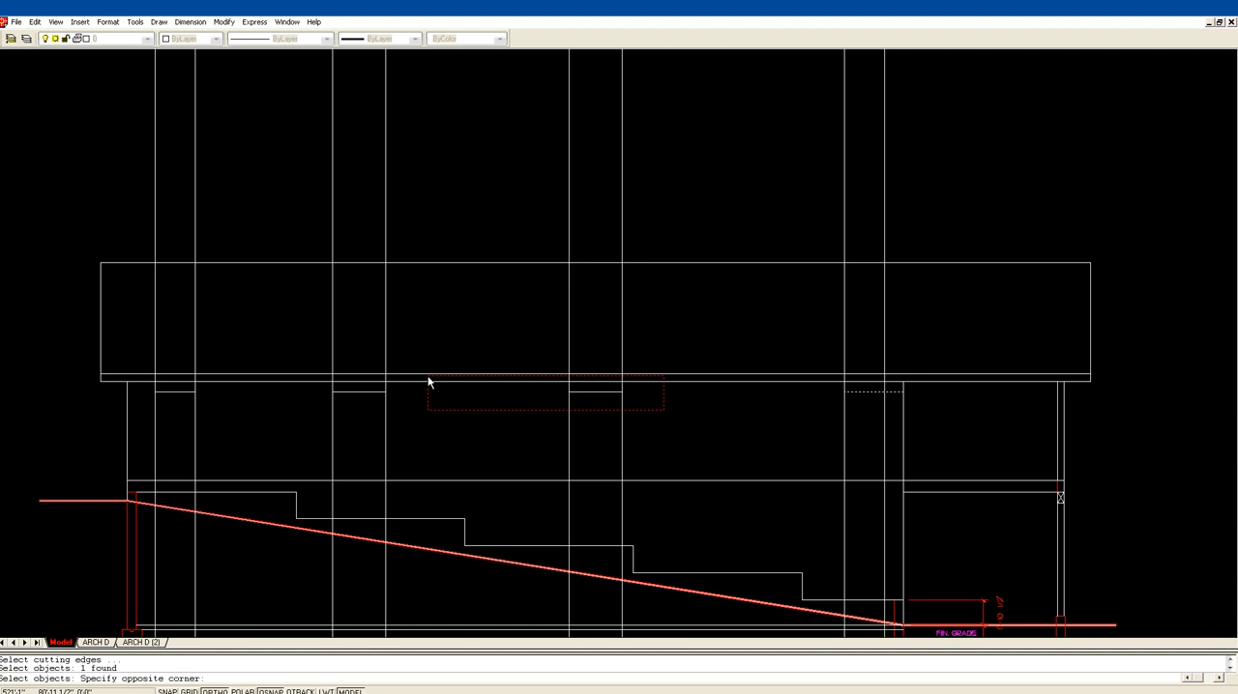
{"action": "left_click", "coordinate": [138, 390]}
{"action": "key", "text": "Return"}
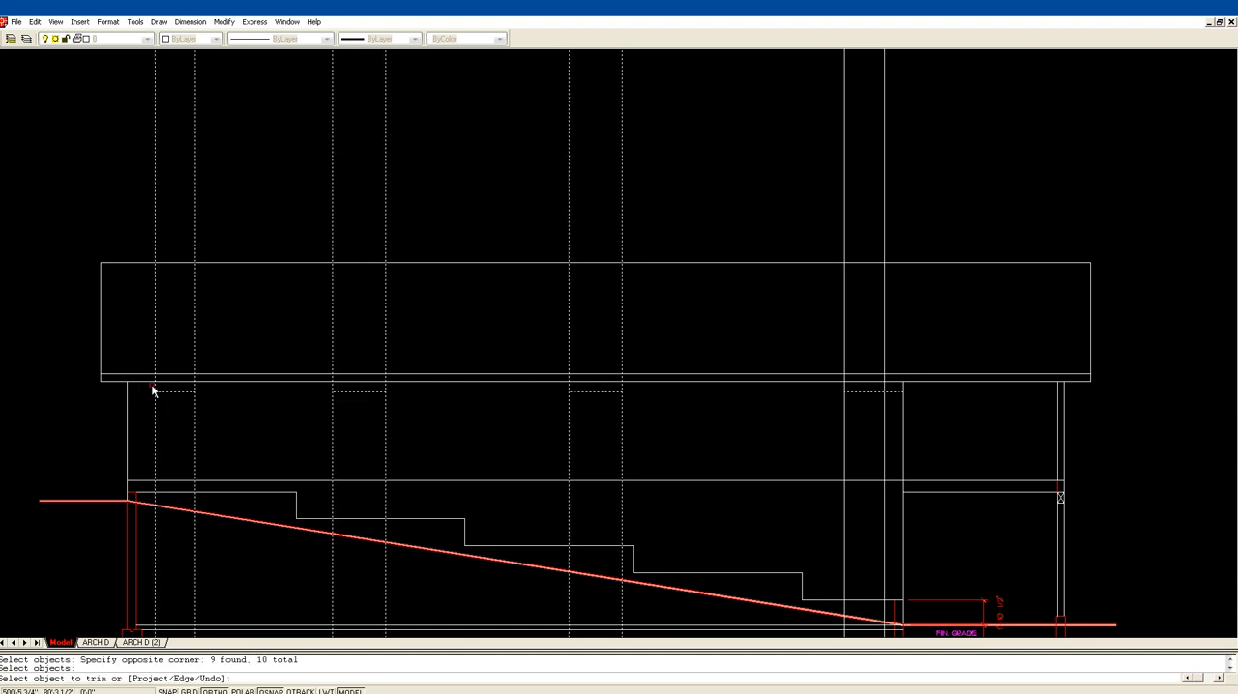
{"action": "type", "text": "f"}
{"action": "key", "text": "Return"}
{"action": "left_click", "coordinate": [140, 318]}
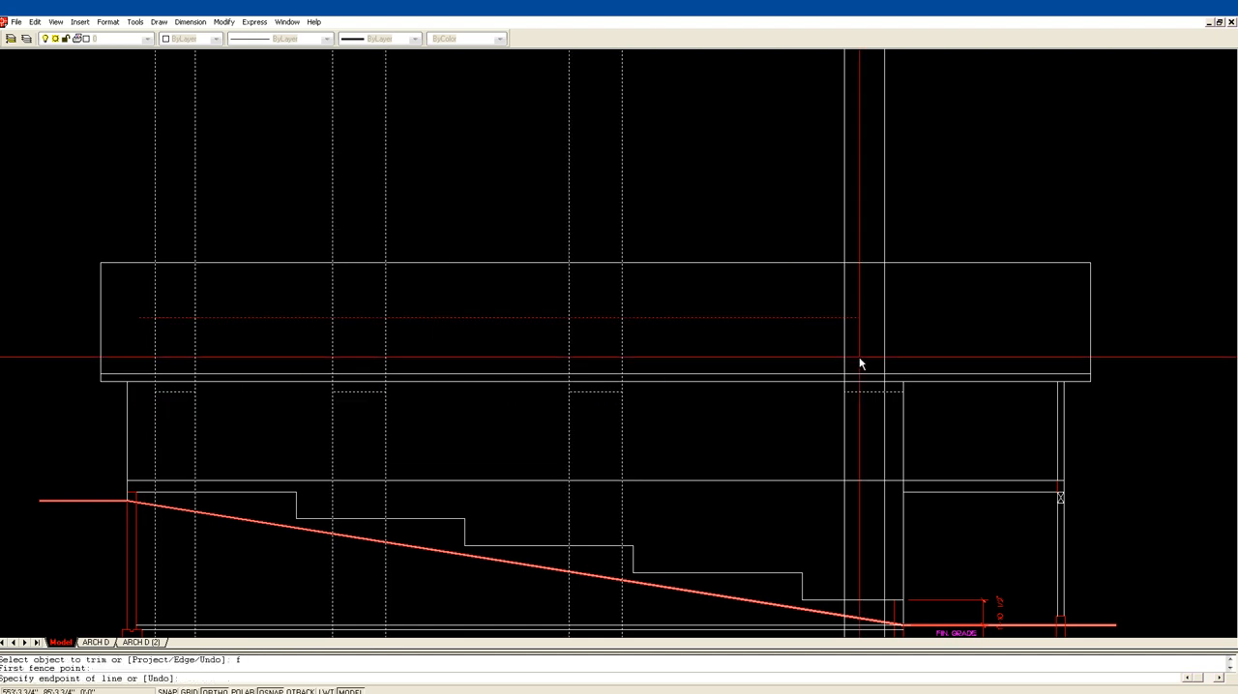
{"action": "left_click", "coordinate": [923, 329]}
{"action": "key", "text": "Return"}
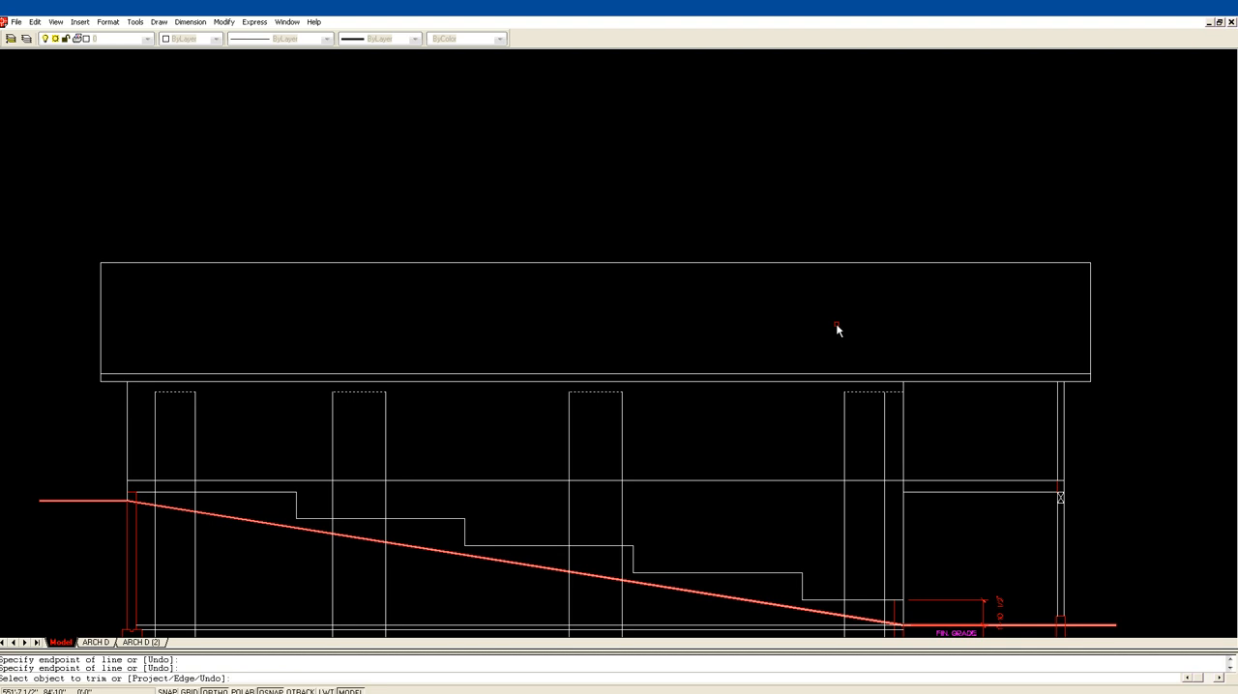
{"action": "key", "text": "Escape"}
Step: Offset the head of the window at the uphill end 12 inches downward to form its sill
{"action": "scroll", "coordinate": [674, 323], "scroll_direction": "down", "scroll_amount": 2}
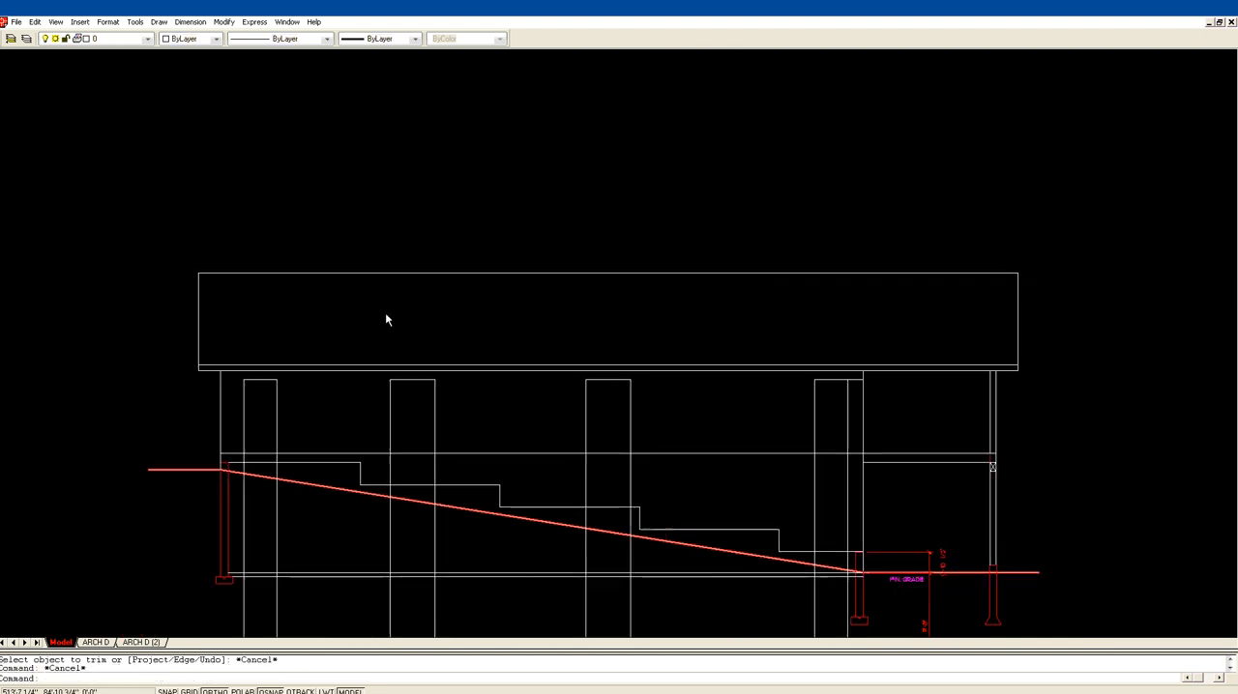
{"action": "type", "text": "o"}
{"action": "key", "text": "Return"}
{"action": "type", "text": "12"}
{"action": "key", "text": "Return"}
{"action": "left_click", "coordinate": [257, 388]}
{"action": "left_click", "coordinate": [257, 399]}
{"action": "key", "text": "Return"}
{"action": "key", "text": "Return"}
Step: Offset the heads of the two middle windows 36 inches downward to form their sills
{"action": "type", "text": "3"}
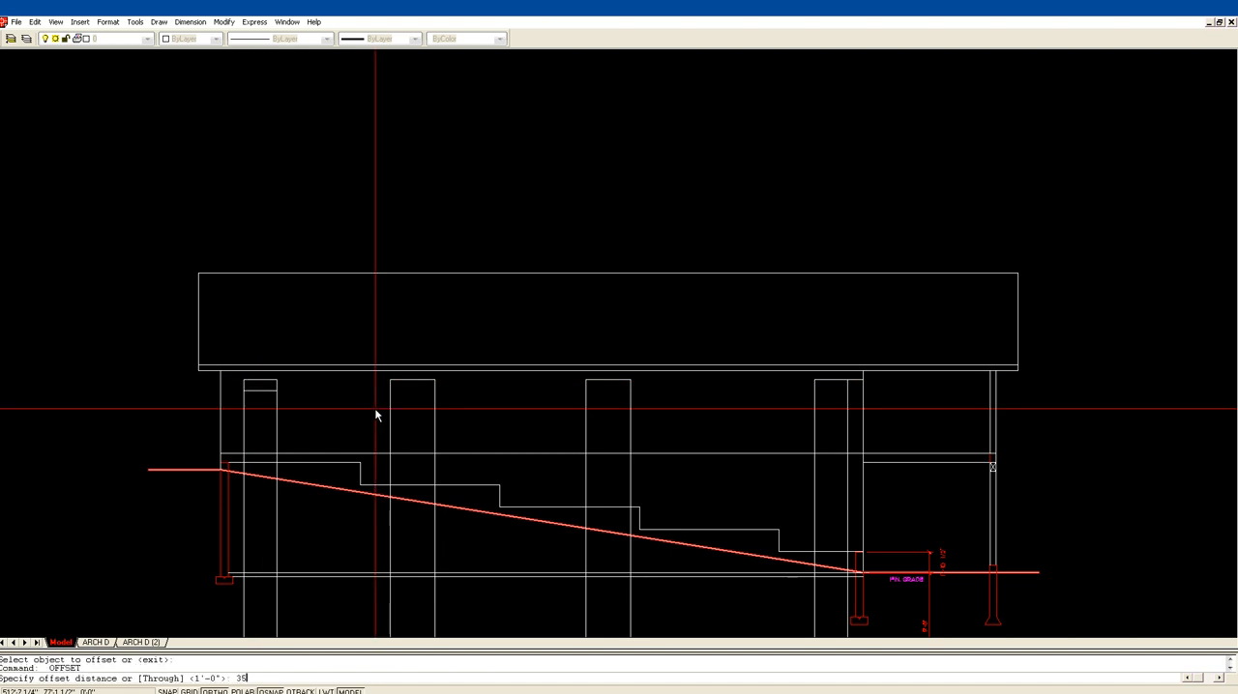
{"action": "type", "text": "6"}
{"action": "key", "text": "Return"}
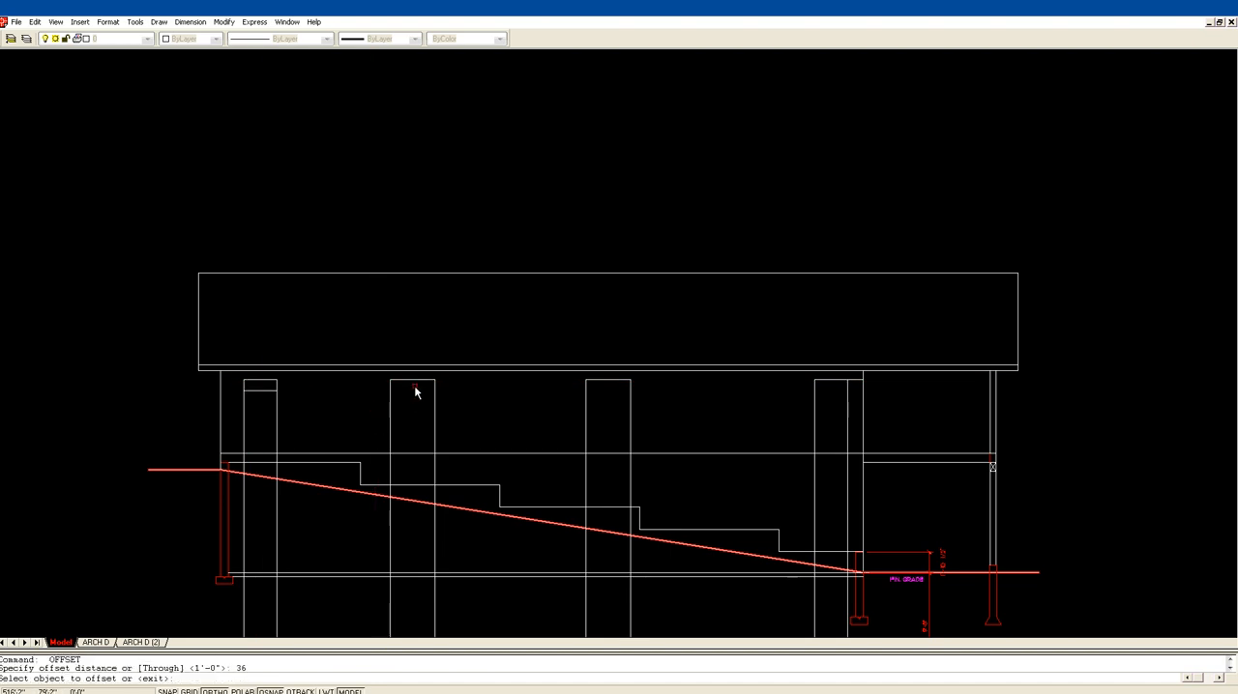
{"action": "left_click", "coordinate": [411, 387]}
{"action": "left_click", "coordinate": [592, 418]}
{"action": "key", "text": "Return"}
{"action": "key", "text": "Return"}
{"action": "key", "text": "Return"}
{"action": "key", "text": "Return"}
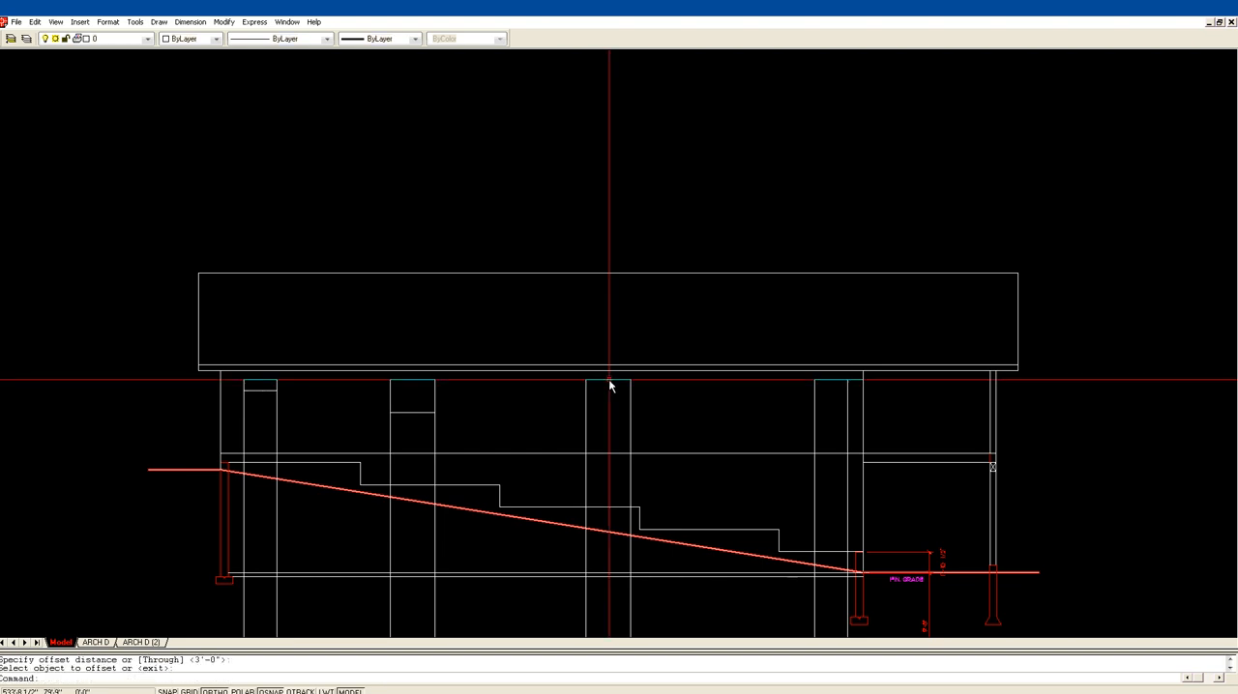
{"action": "key", "text": "Return"}
{"action": "key", "text": "Return"}
{"action": "left_click", "coordinate": [608, 380]}
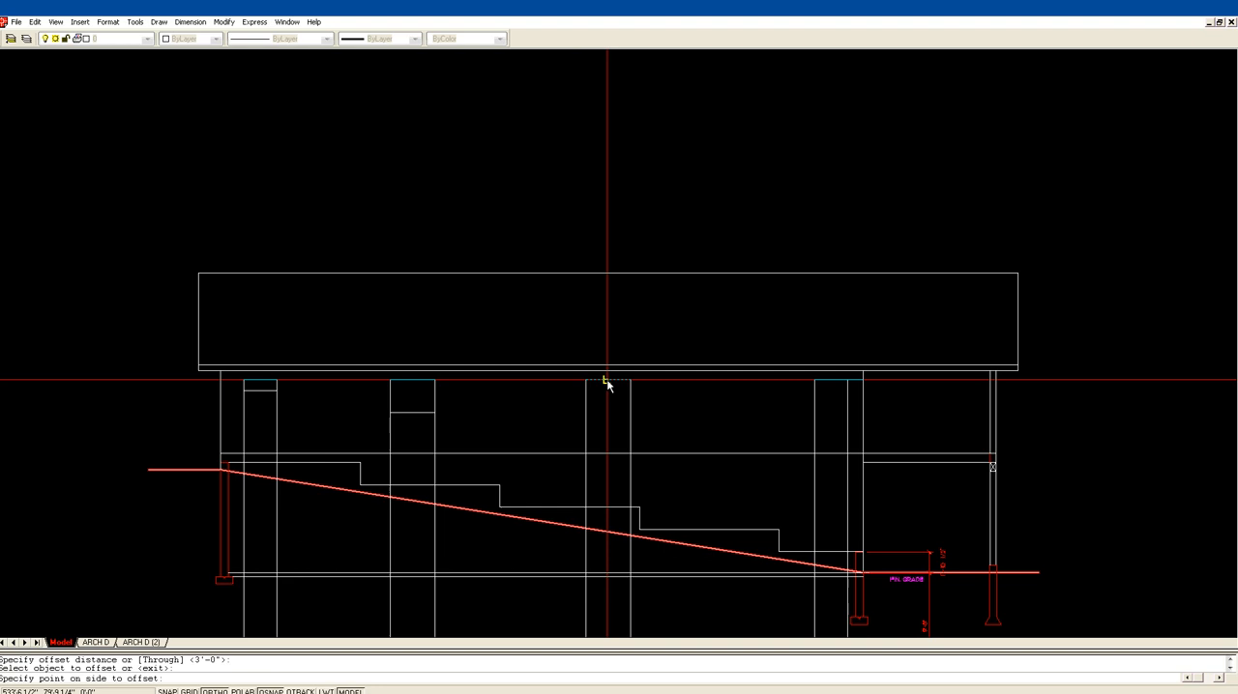
{"action": "left_click", "coordinate": [600, 408]}
{"action": "key", "text": "Return"}
{"action": "key", "text": "Return"}
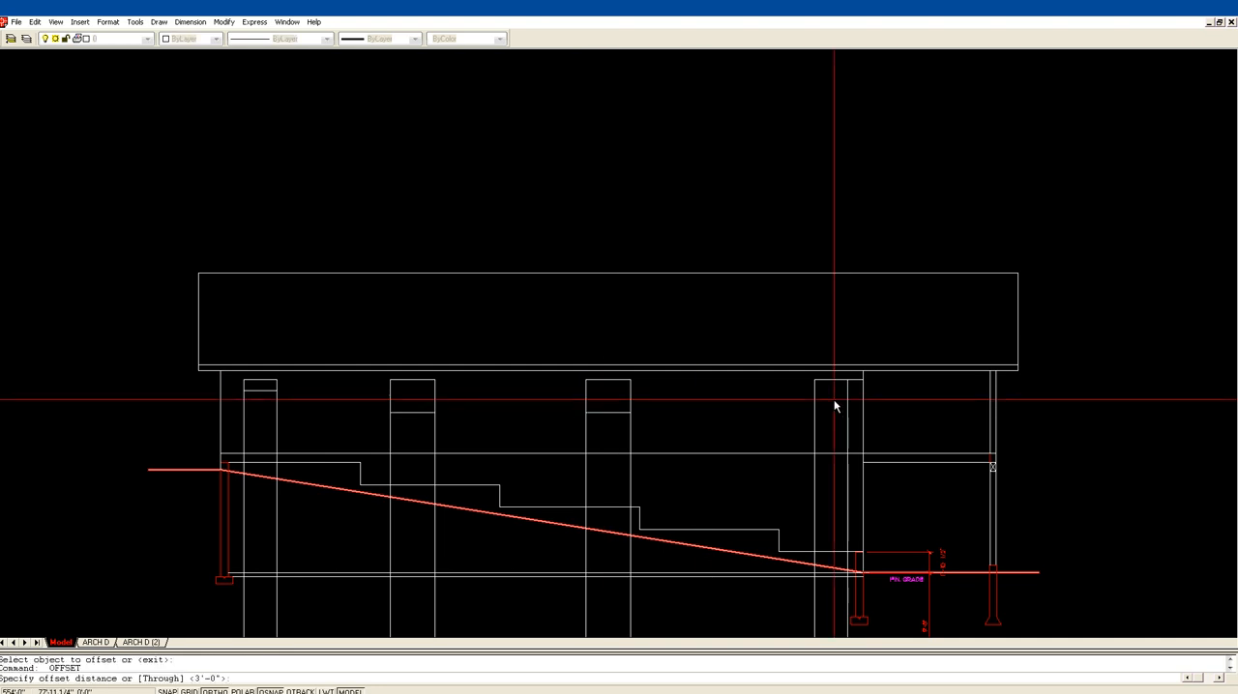
Step: Offset the head of the window nearest the deck 6 feet downward to form its sill
{"action": "type", "text": "6'"}
{"action": "key", "text": "Return"}
{"action": "left_click", "coordinate": [829, 383]}
{"action": "left_click", "coordinate": [829, 406]}
{"action": "key", "text": "Return"}
Step: Trim both vertical lines below the sill of the uphill-end window, taking the window sills as cutting edges
{"action": "type", "text": "tr"}
{"action": "key", "text": "Return"}
{"action": "left_click", "coordinate": [849, 414]}
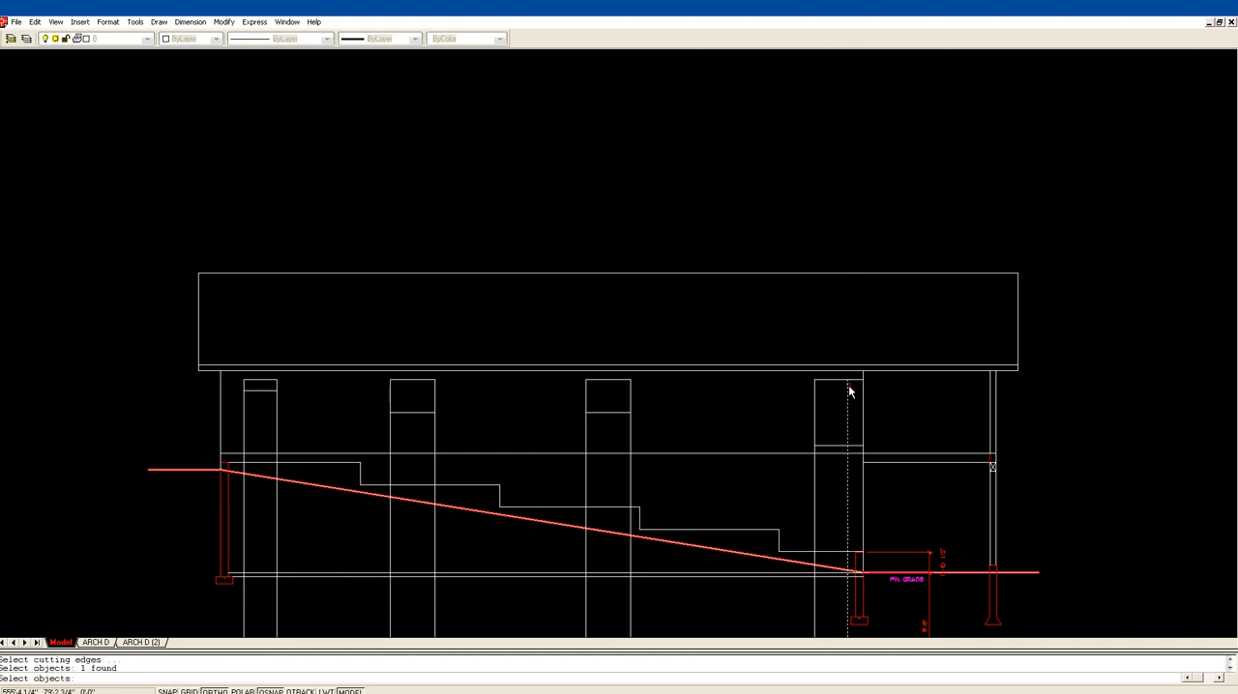
{"action": "left_click", "coordinate": [831, 447]}
{"action": "left_click", "coordinate": [608, 416]}
{"action": "left_click", "coordinate": [583, 412]}
{"action": "left_click", "coordinate": [434, 413]}
{"action": "left_click", "coordinate": [401, 415]}
{"action": "left_click", "coordinate": [266, 408]}
{"action": "left_click", "coordinate": [254, 394]}
{"action": "key", "text": "Return"}
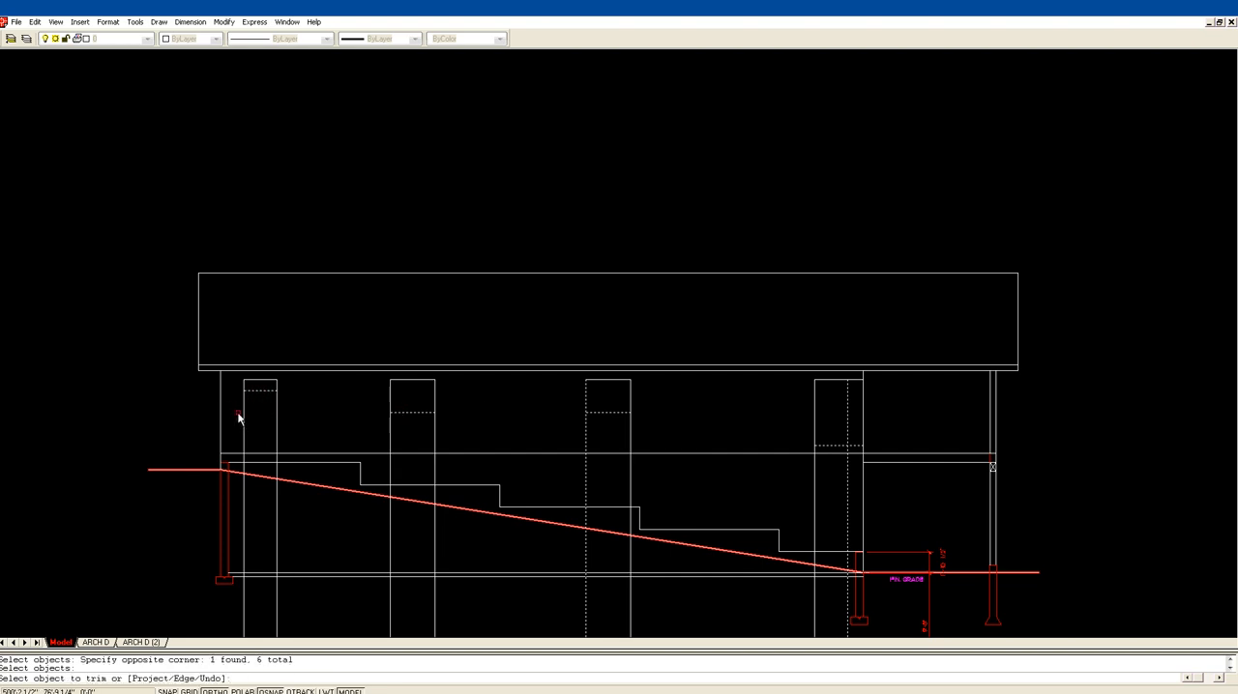
{"action": "type", "text": "f"}
{"action": "key", "text": "Return"}
{"action": "left_click", "coordinate": [233, 418]}
{"action": "left_click", "coordinate": [318, 417]}
{"action": "key", "text": "Return"}
Step: Trim the vertical lines below the sills of the two middle windows with fence selections
{"action": "type", "text": "f"}
{"action": "key", "text": "Return"}
{"action": "left_click", "coordinate": [374, 433]}
{"action": "left_click", "coordinate": [471, 425]}
{"action": "key", "text": "Return"}
{"action": "type", "text": "f"}
{"action": "key", "text": "Return"}
{"action": "left_click", "coordinate": [557, 444]}
{"action": "left_click", "coordinate": [643, 432]}
{"action": "key", "text": "Return"}
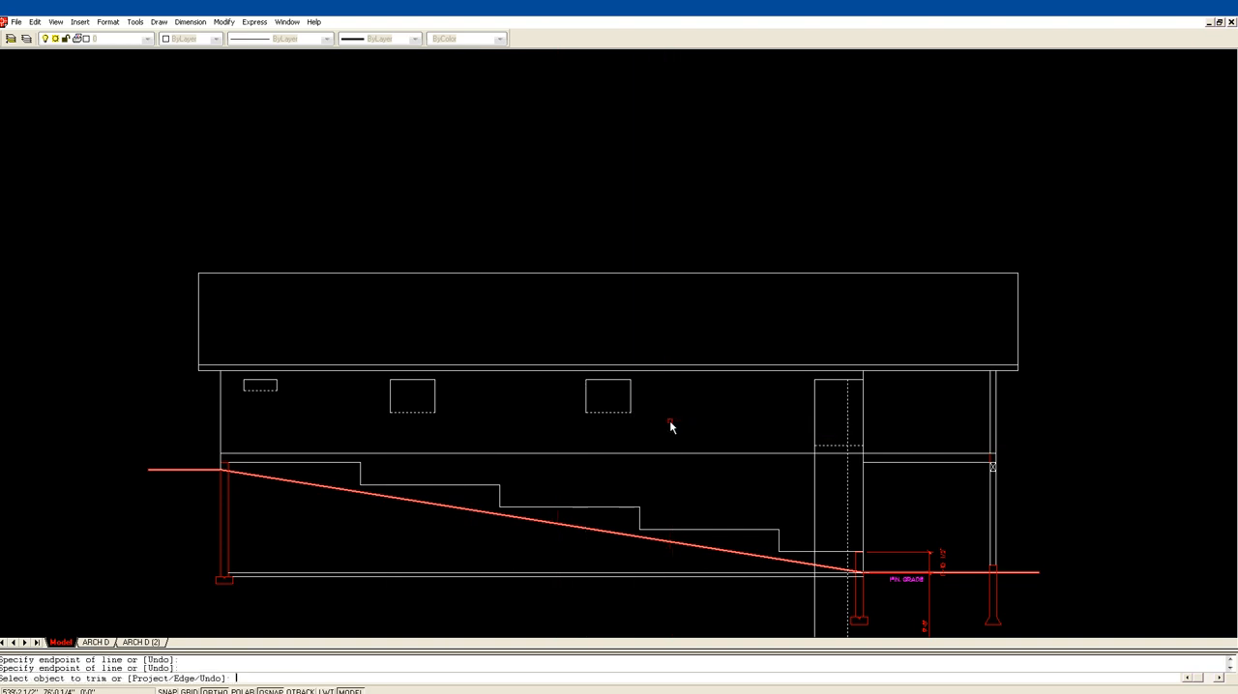
Step: Trim the deck-end window's vertical lines below its sill and the head and sill stubs running to the house wall
{"action": "left_click", "coordinate": [816, 456]}
{"action": "left_click", "coordinate": [818, 457]}
{"action": "left_click", "coordinate": [849, 458]}
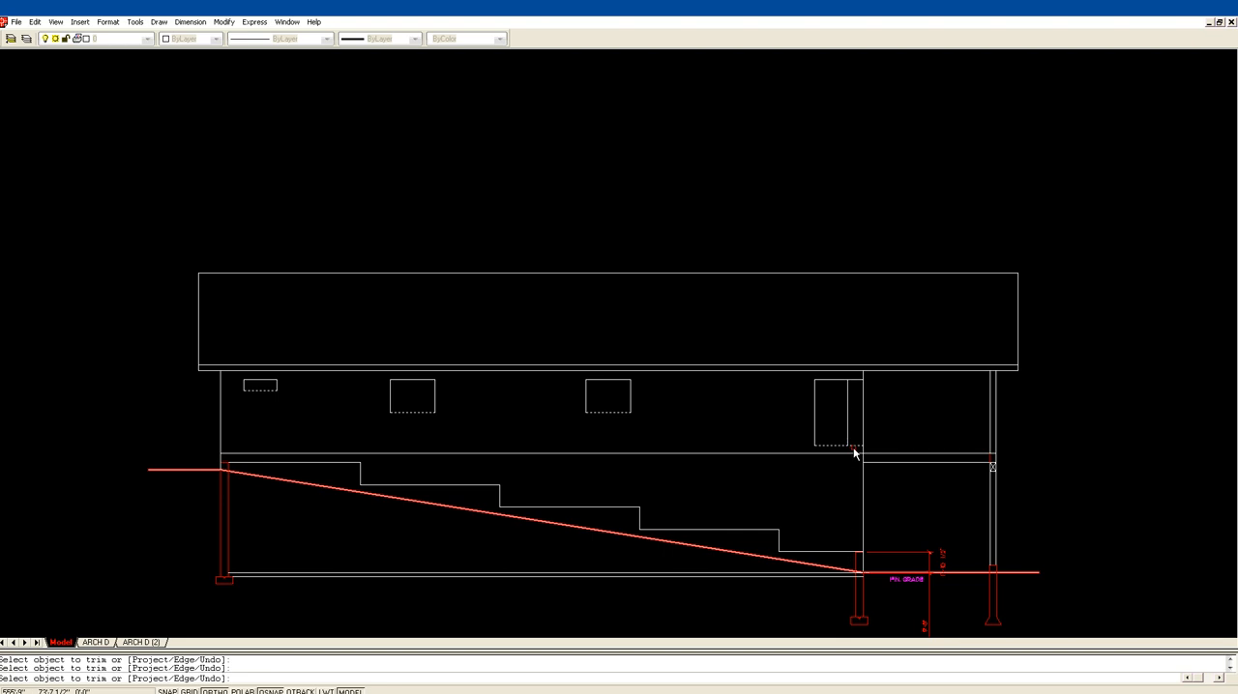
{"action": "key", "text": "Return"}
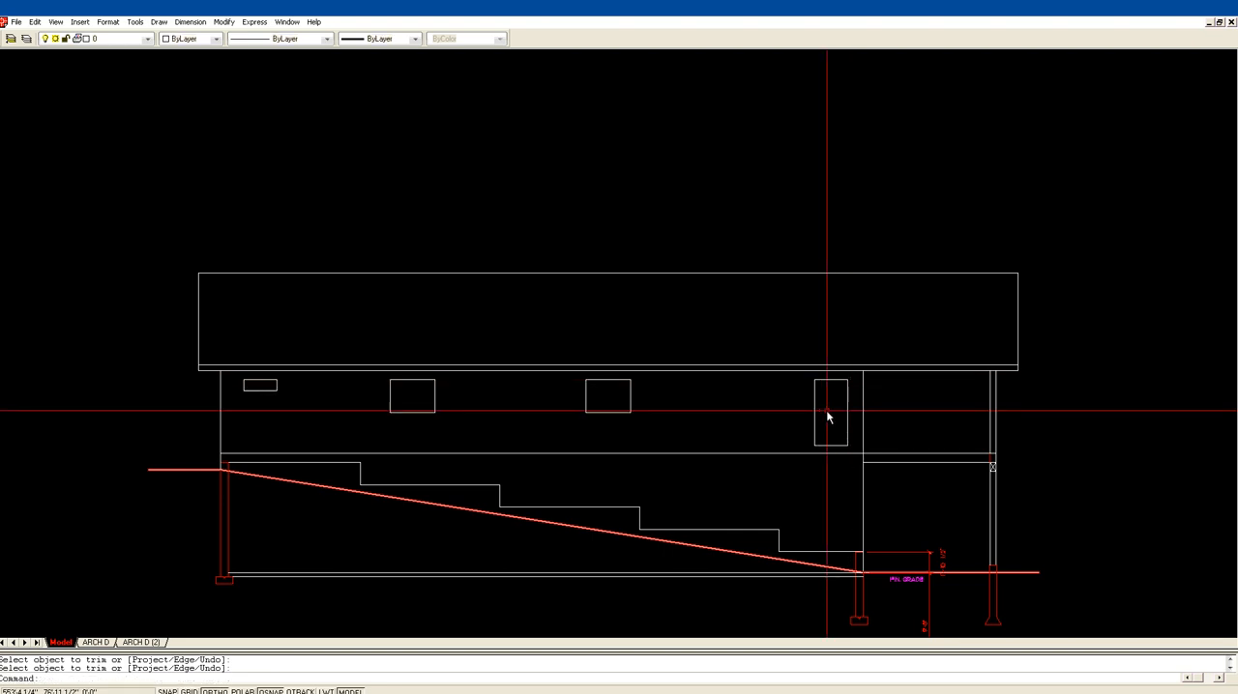
{"action": "type", "text": "z"}
{"action": "key", "text": "Return"}
{"action": "left_click", "coordinate": [800, 485]}
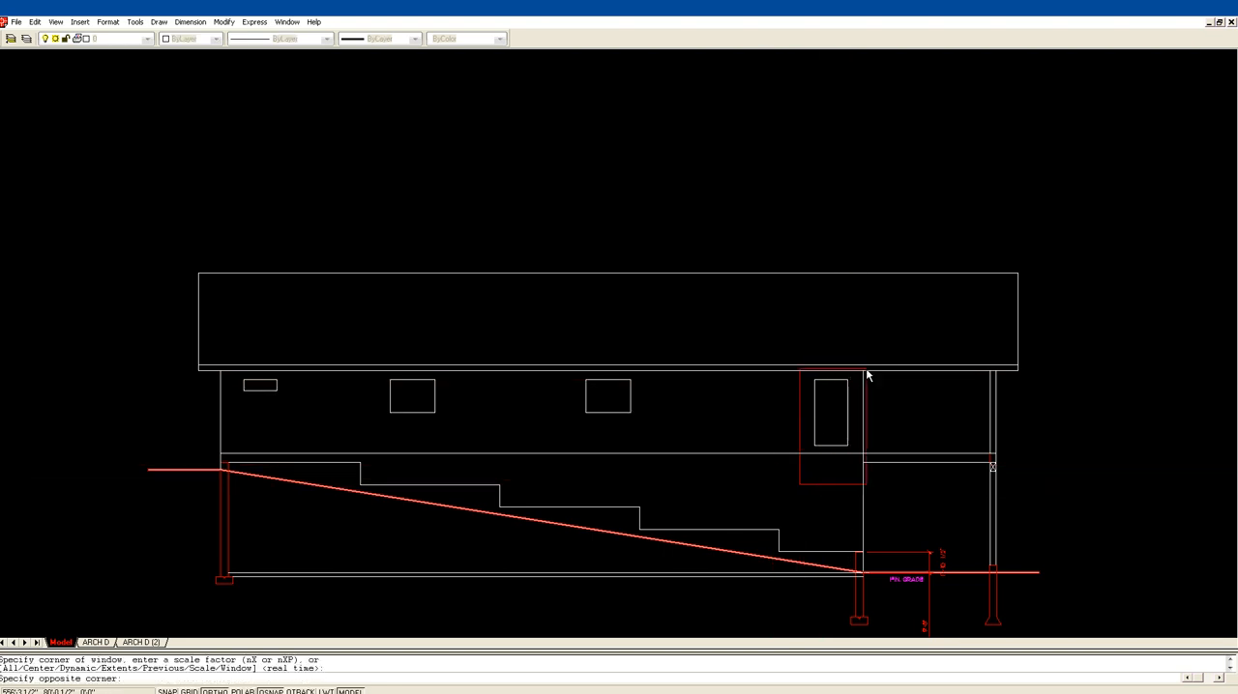
{"action": "left_click", "coordinate": [895, 328]}
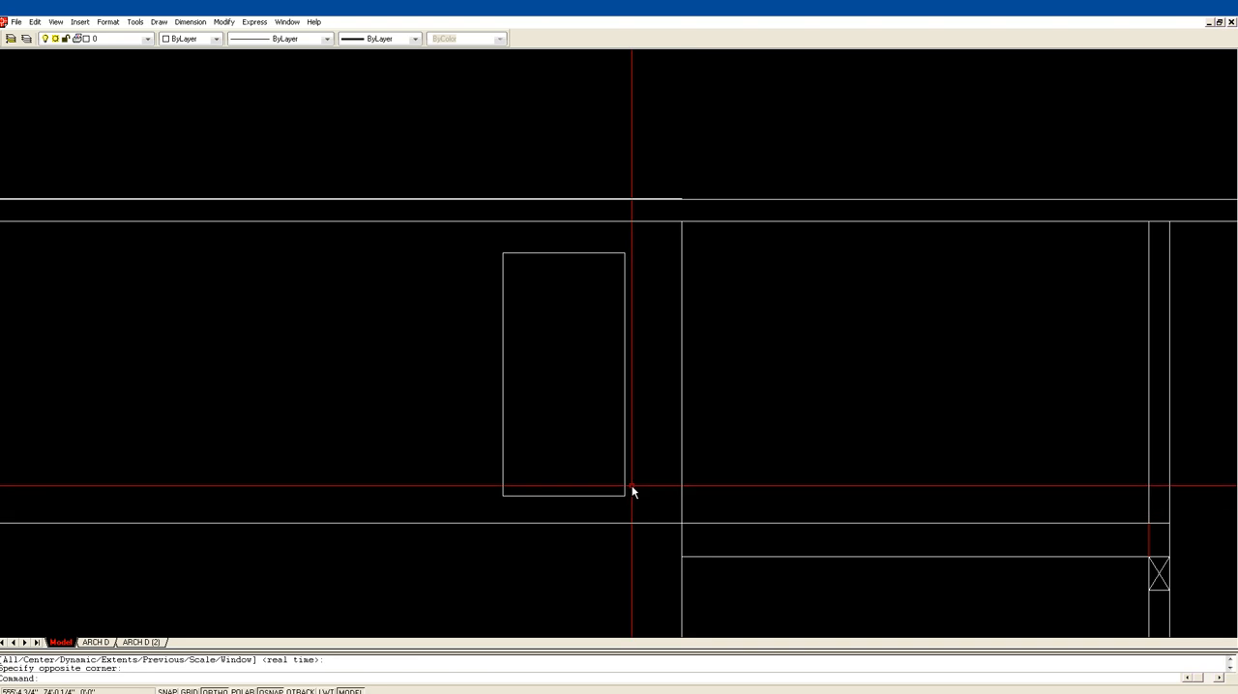
{"action": "type", "text": "od"}
{"action": "key", "text": "Return"}
{"action": "type", "text": "8"}
{"action": "key", "text": "Return"}
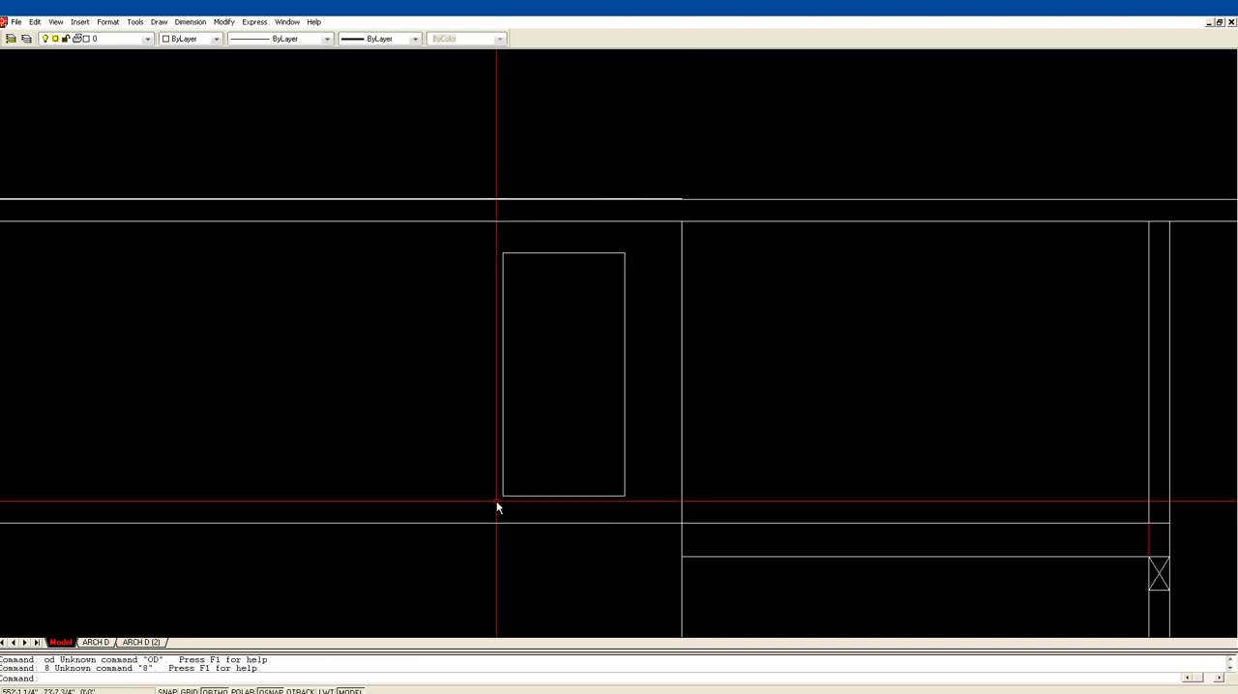
{"action": "key", "text": "Escape"}
Step: Offset the house's horizontal floor line 8 inches upward beneath the deck-end window
{"action": "type", "text": "o"}
{"action": "key", "text": "Return"}
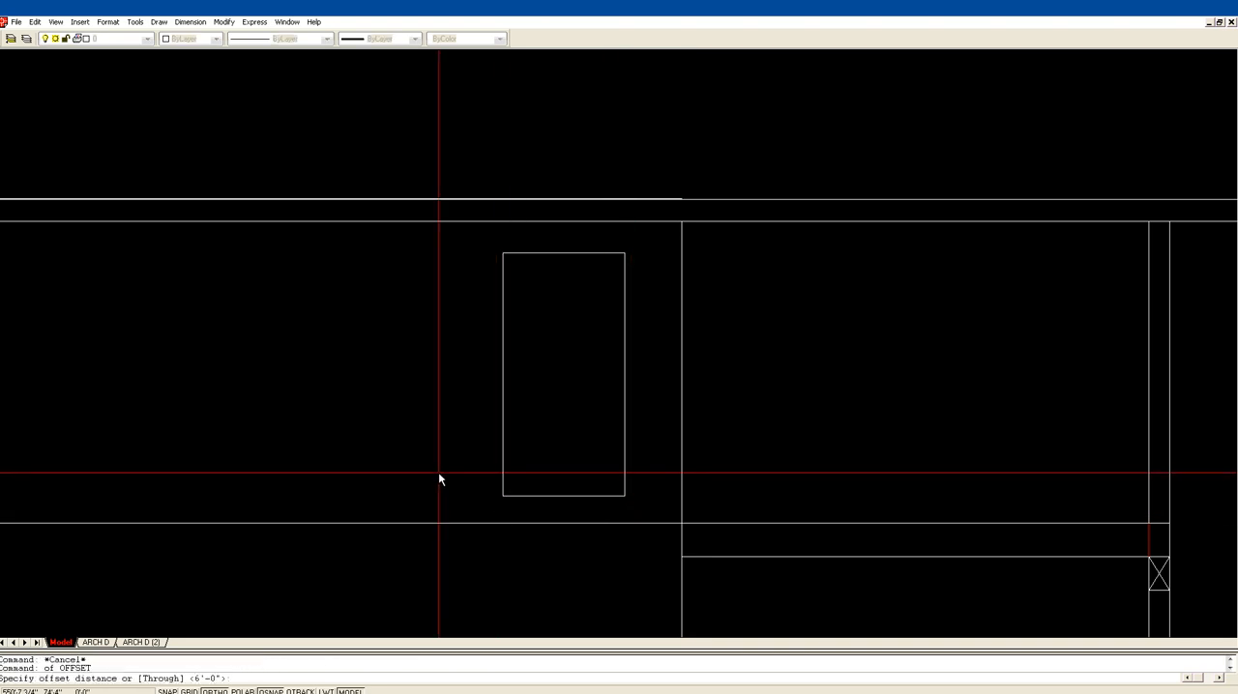
{"action": "type", "text": "8"}
{"action": "key", "text": "Return"}
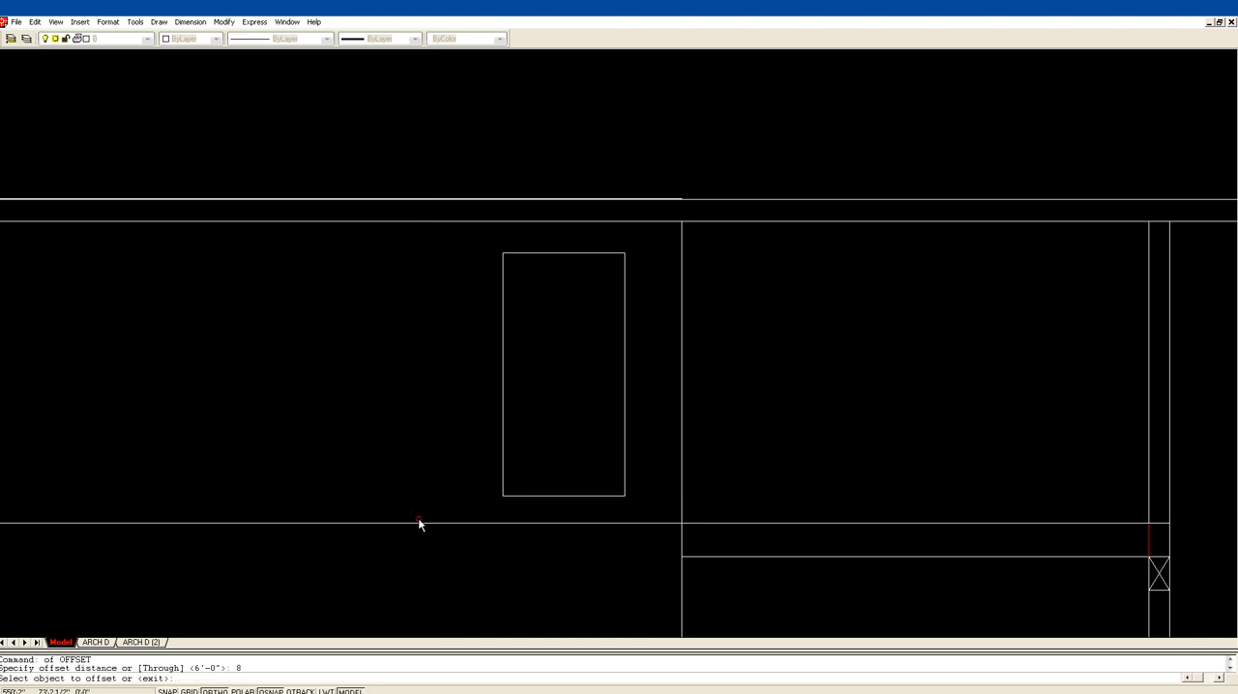
{"action": "left_click", "coordinate": [419, 523]}
{"action": "left_click", "coordinate": [419, 512]}
{"action": "key", "text": "Return"}
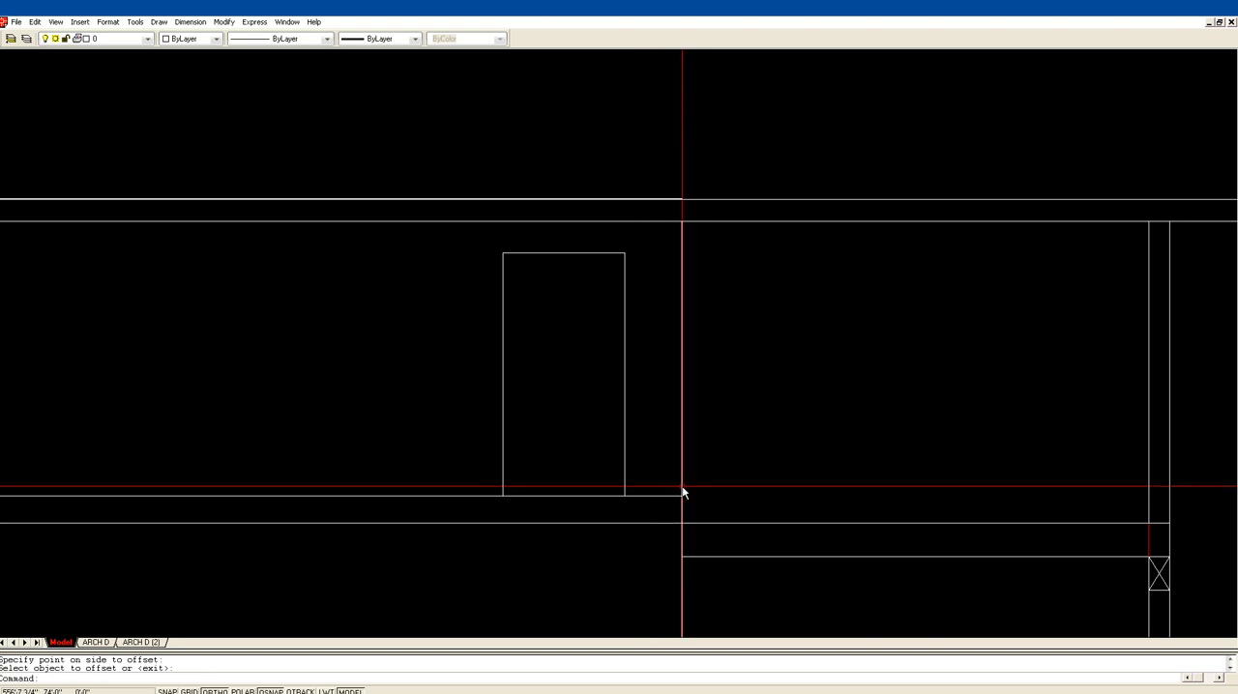
Step: Erase the offset copy under the deck-end window and the house's original floor line, keeping the deck floor
{"action": "type", "text": "e"}
{"action": "key", "text": "Return"}
{"action": "left_click", "coordinate": [663, 508]}
{"action": "left_click", "coordinate": [638, 486]}
{"action": "key", "text": "Return"}
{"action": "key", "text": "Return"}
{"action": "left_click", "coordinate": [648, 535]}
{"action": "left_click", "coordinate": [619, 518]}
{"action": "key", "text": "Return"}
{"action": "scroll", "coordinate": [742, 458], "scroll_direction": "down", "scroll_amount": 5}
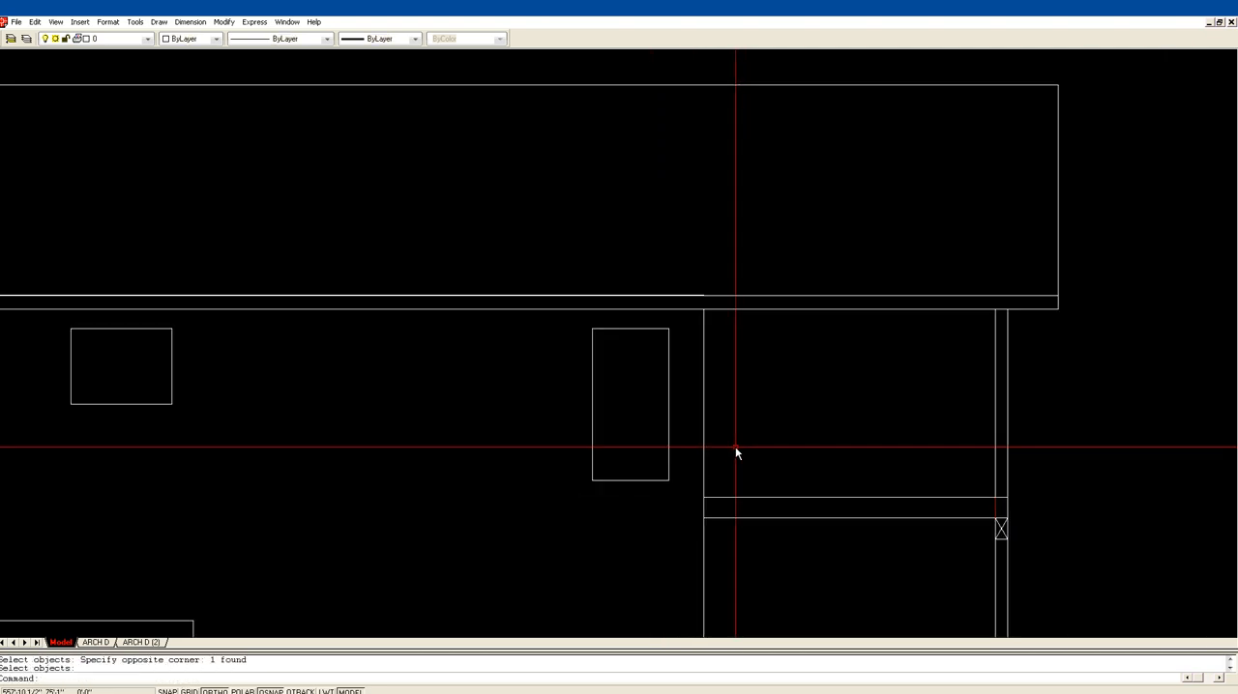
{"action": "type", "text": "u"}
{"action": "key", "text": "Return"}
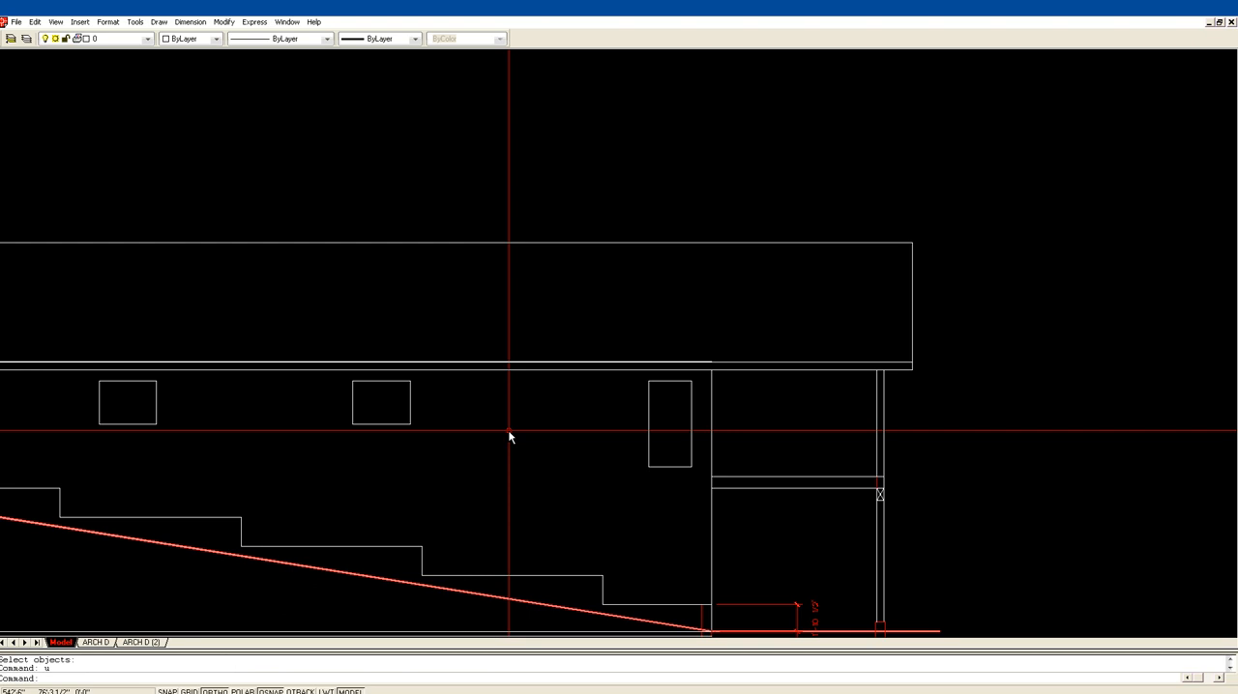
{"action": "key", "text": "Escape"}
Step: Draw a horizontal line from the underside of the deck floor at the house wall to the top corner of the first foundation step
{"action": "type", "text": "l"}
{"action": "key", "text": "Return"}
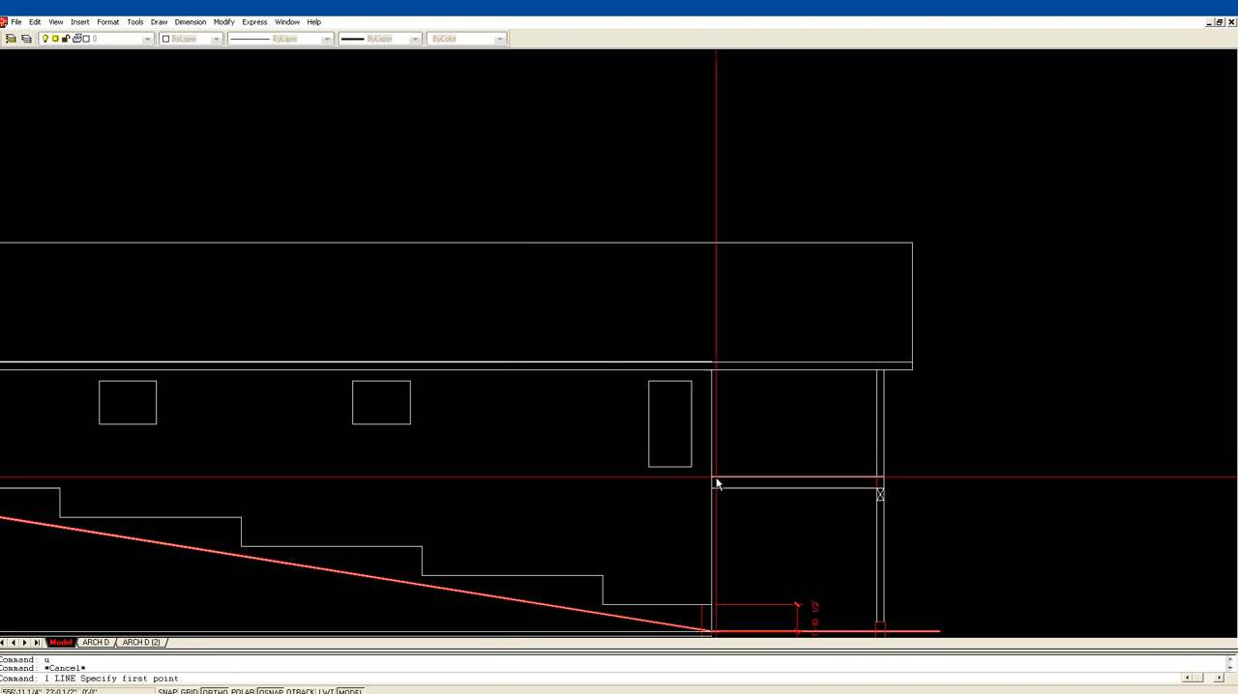
{"action": "left_click", "coordinate": [713, 488]}
{"action": "middle_click_drag", "start_coordinate": [280, 500], "coordinate": [368, 509]}
{"action": "left_click", "coordinate": [238, 513]}
{"action": "key", "text": "Return"}
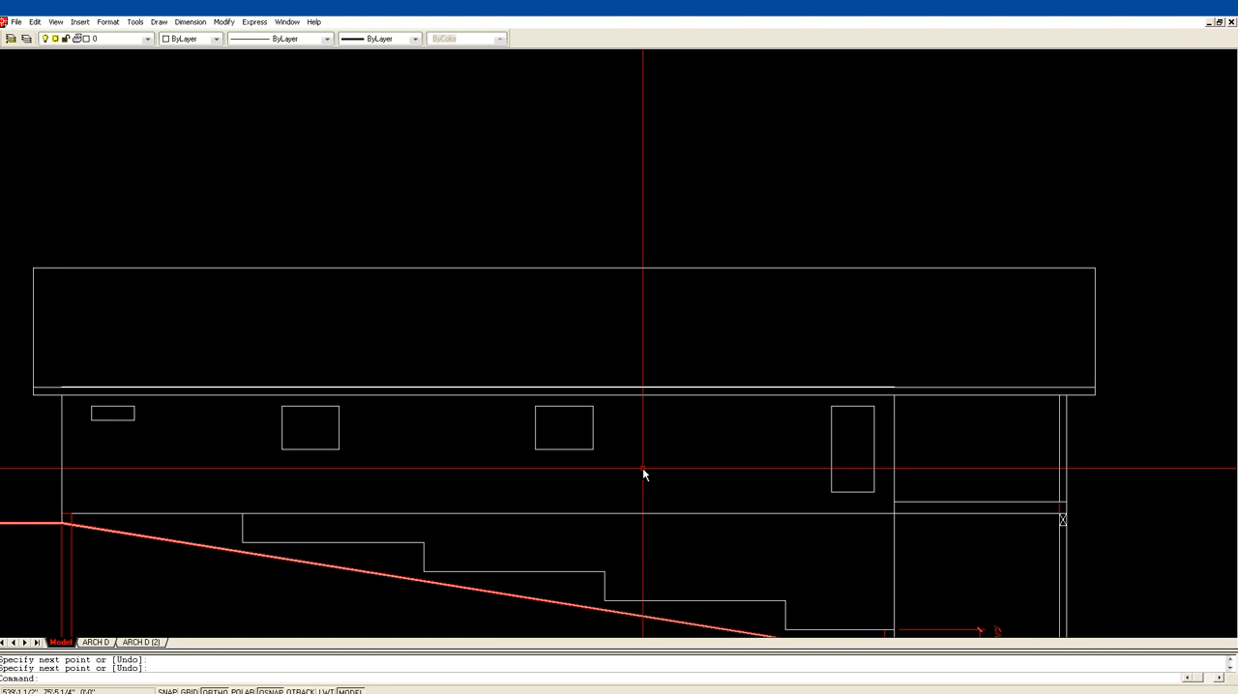
Step: Offset the new horizontal line above the foundation steps 14 inches downward
{"action": "key", "text": "Return"}
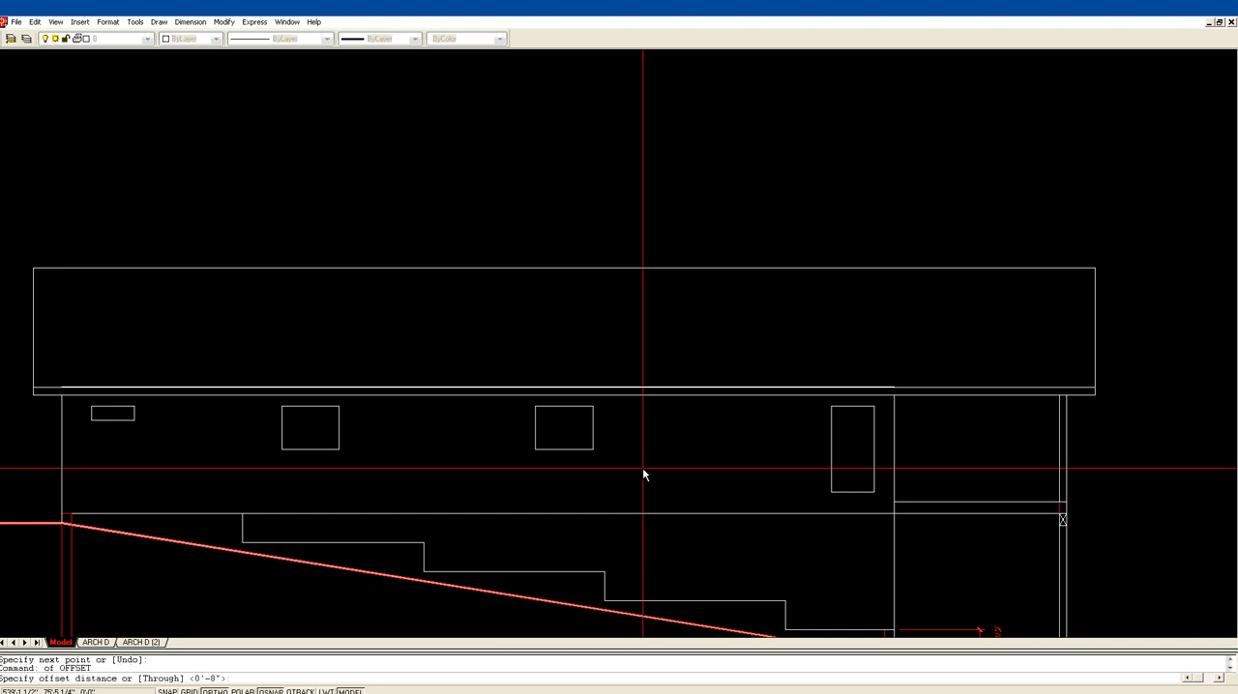
{"action": "type", "text": "14"}
{"action": "key", "text": "Return"}
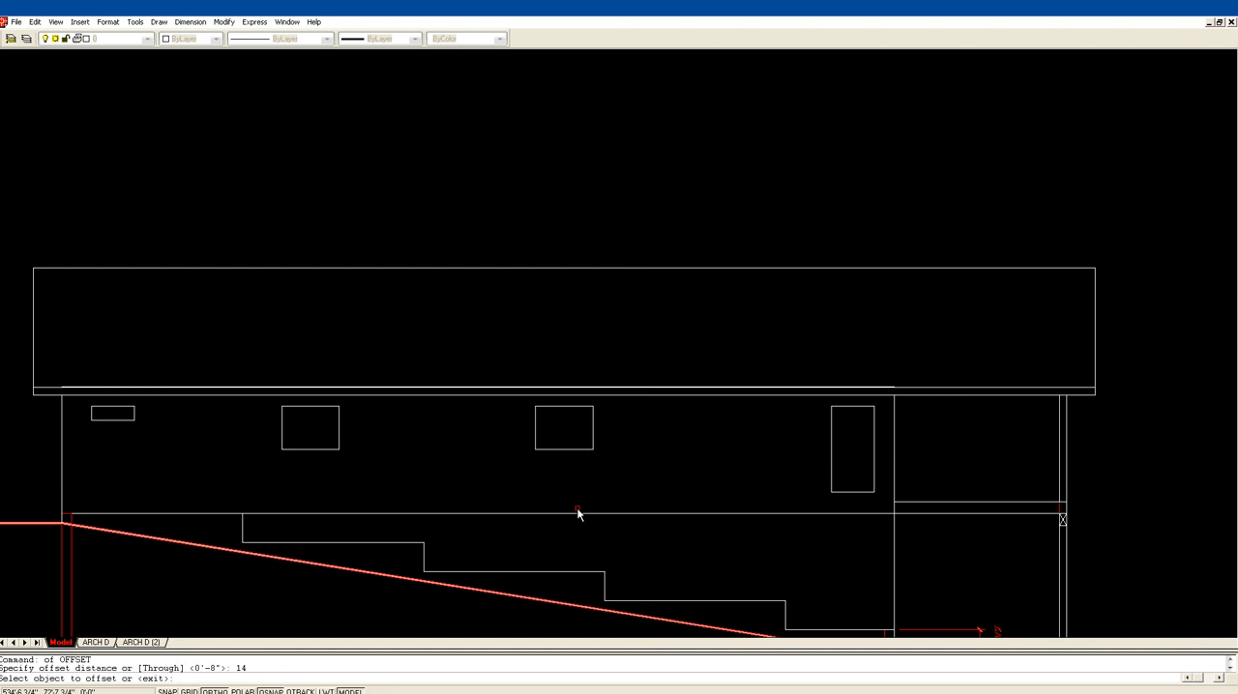
{"action": "left_click", "coordinate": [568, 514]}
{"action": "left_click", "coordinate": [568, 534]}
{"action": "key", "text": "Return"}
{"action": "scroll", "coordinate": [591, 540], "scroll_direction": "down", "scroll_amount": 2}
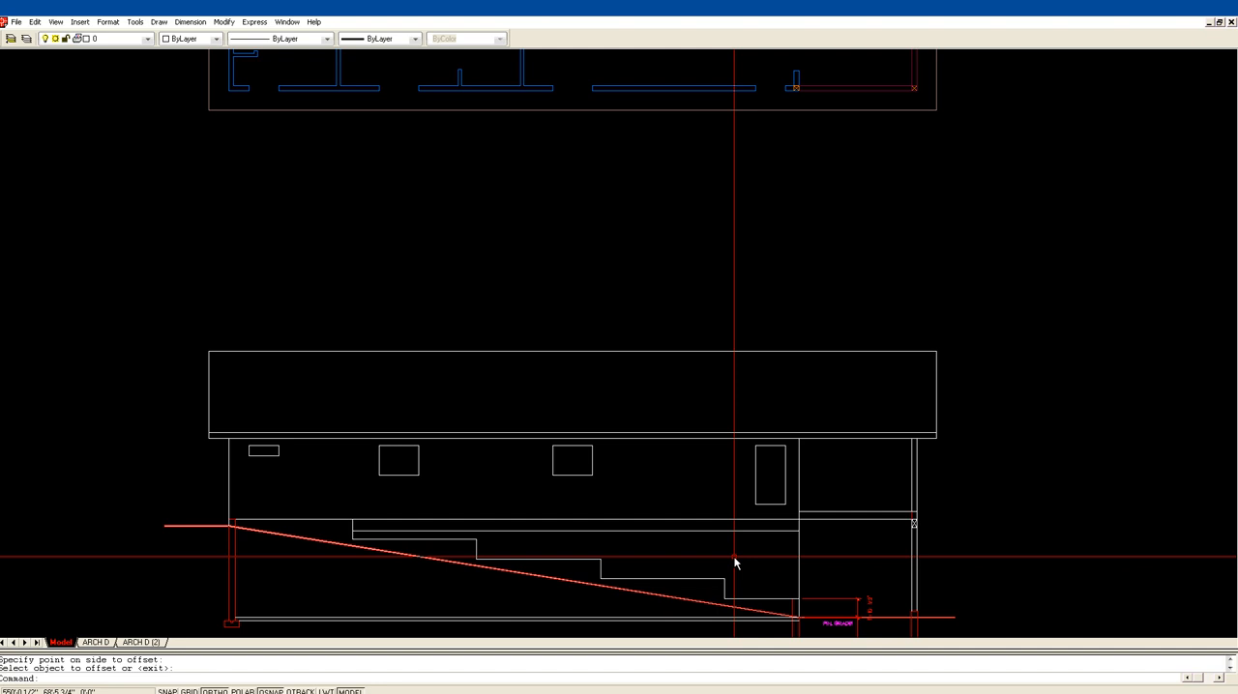
Step: Offset the lower of the two long slab lines at the base of the house 80 inches upward
{"action": "type", "text": "of"}
{"action": "key", "text": "Return"}
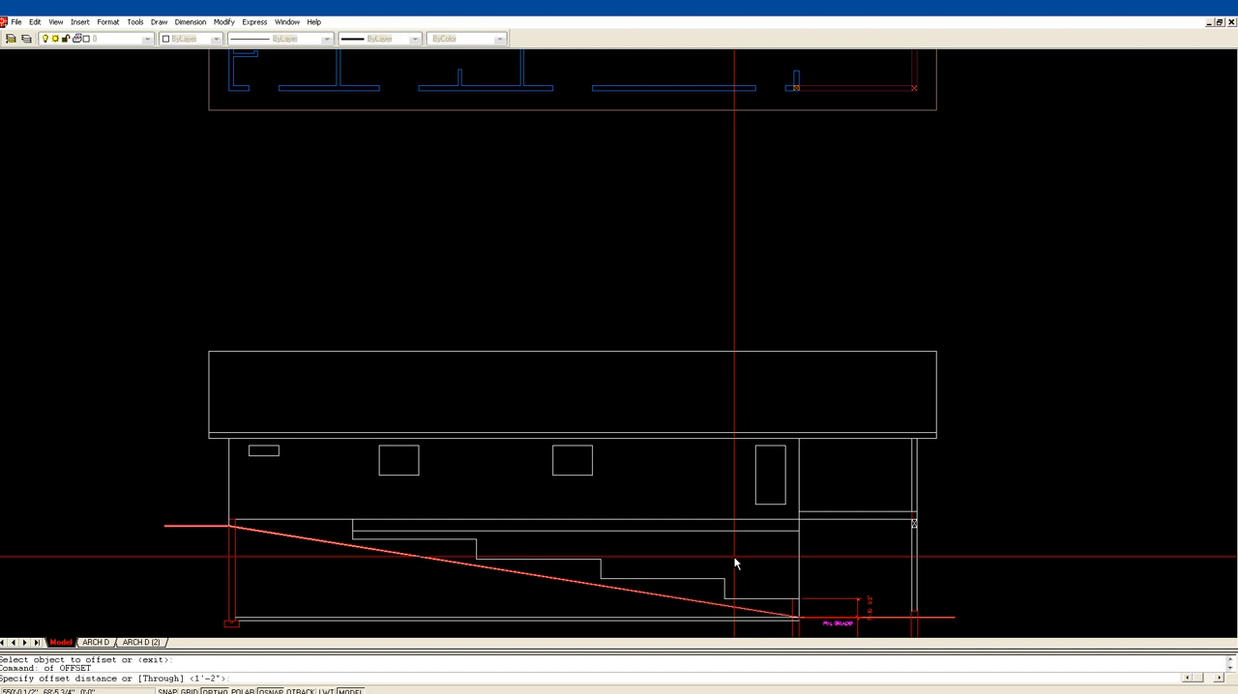
{"action": "type", "text": "80"}
{"action": "key", "text": "Return"}
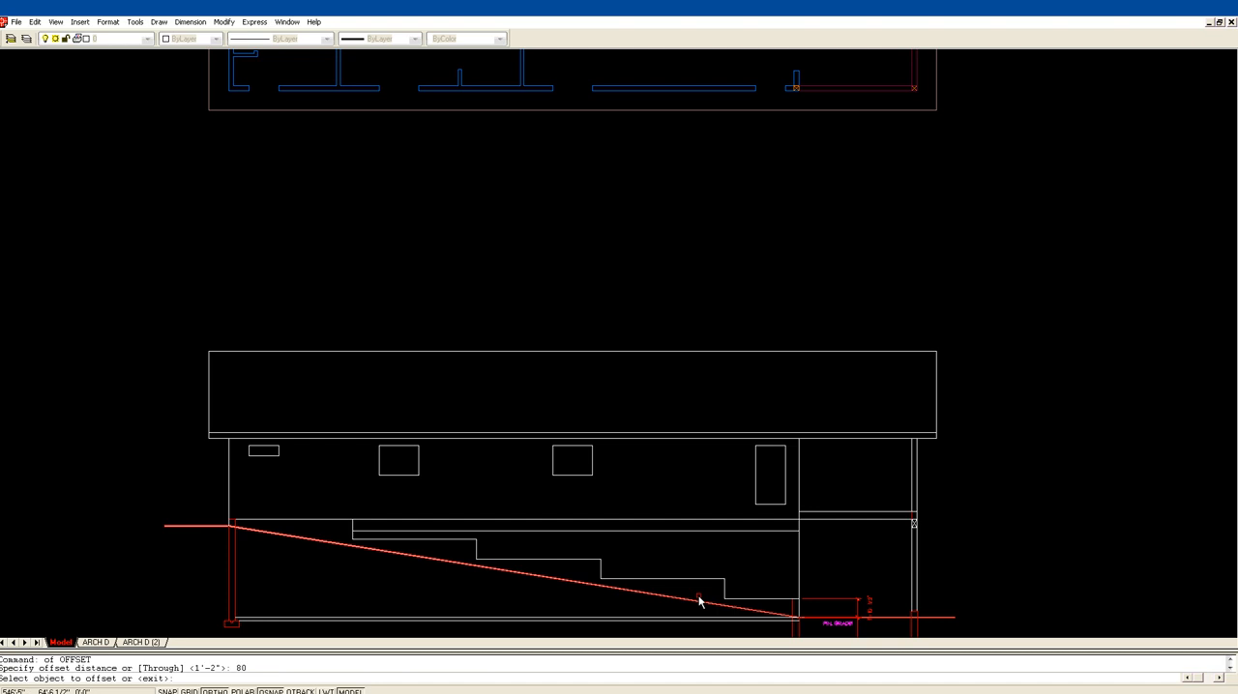
{"action": "left_click", "coordinate": [695, 621]}
{"action": "left_click", "coordinate": [702, 567]}
{"action": "key", "text": "Return"}
{"action": "middle_click_drag", "start_coordinate": [677, 538], "coordinate": [583, 443]}
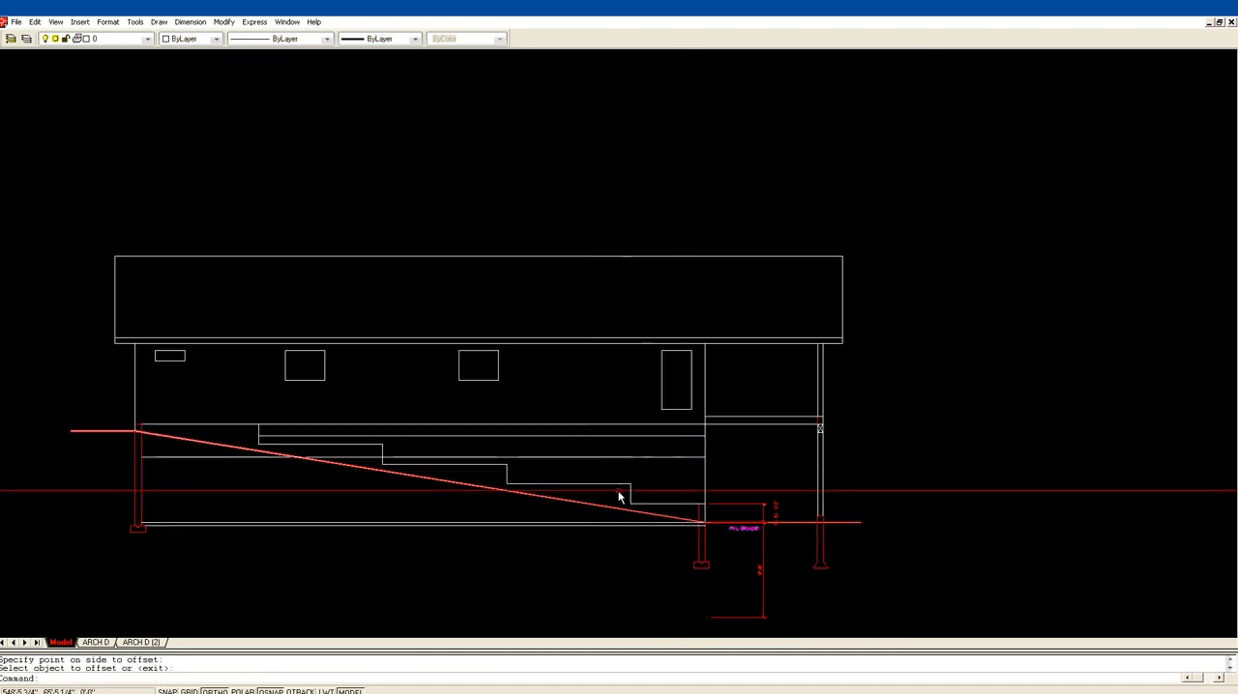
Step: Try offsetting the new 80-inch header line 36 inches downward over the stepped foundation
{"action": "type", "text": "z"}
{"action": "key", "text": "Return"}
{"action": "left_click", "coordinate": [468, 541]}
{"action": "left_click", "coordinate": [777, 354]}
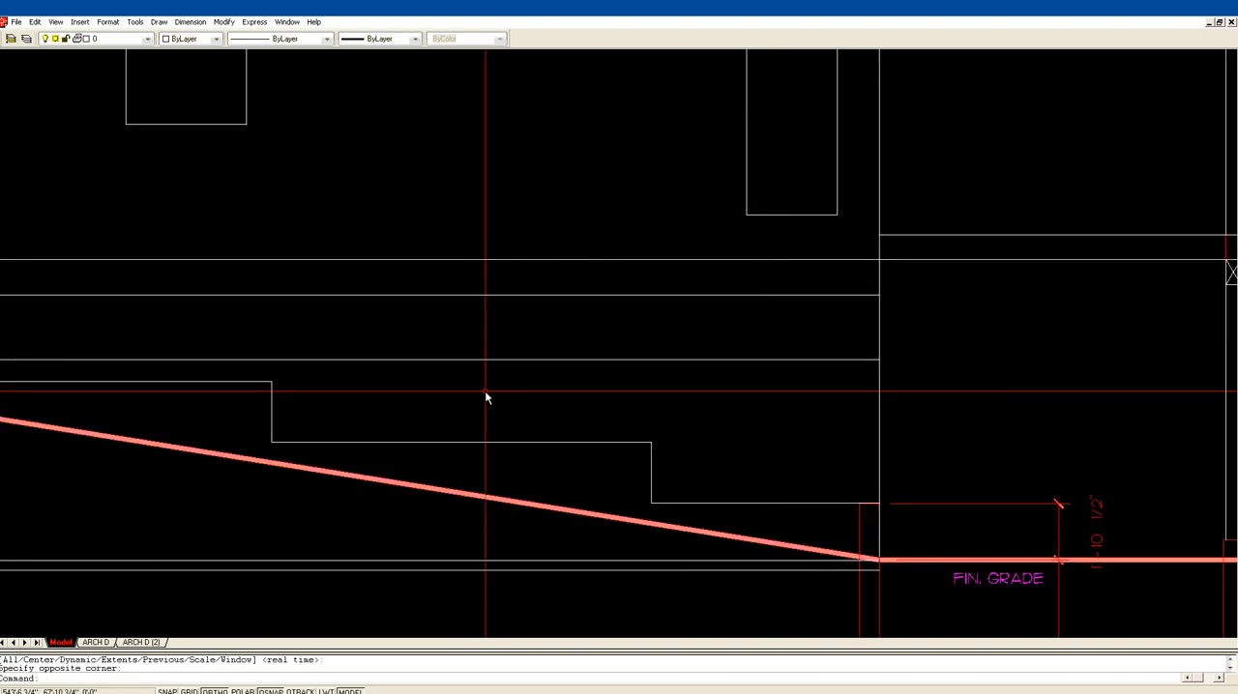
{"action": "type", "text": "of"}
{"action": "key", "text": "Return"}
{"action": "type", "text": "36"}
{"action": "key", "text": "Return"}
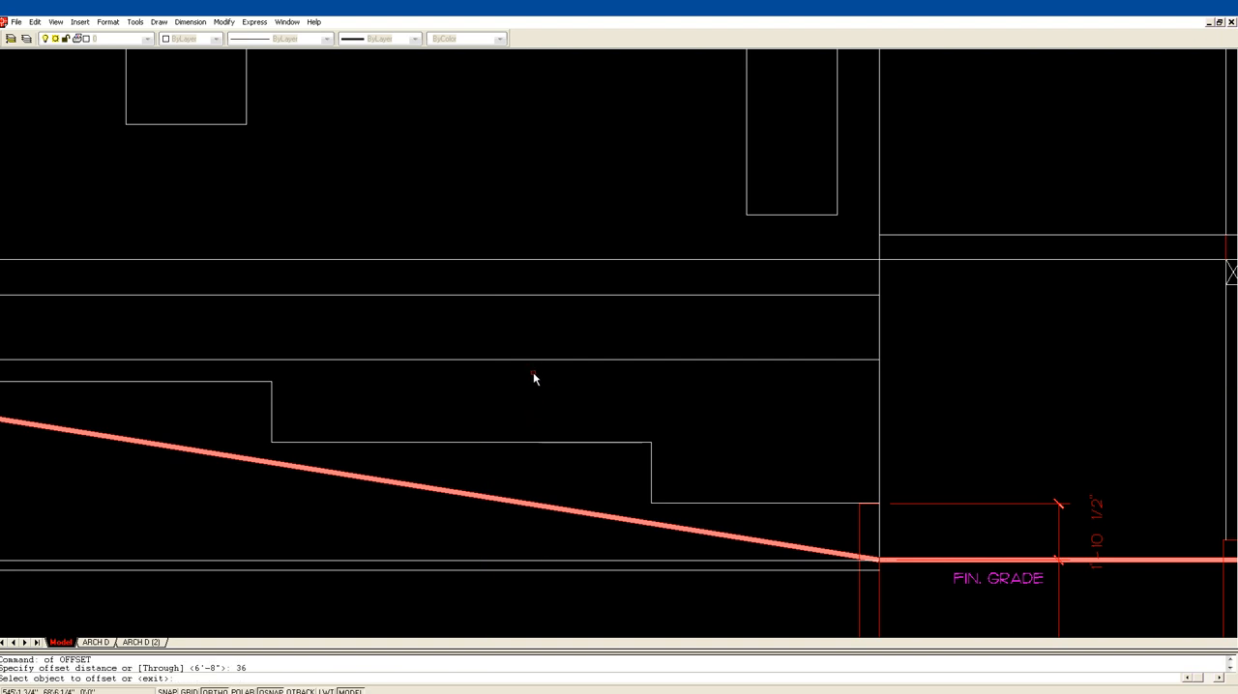
{"action": "left_click", "coordinate": [532, 361]}
{"action": "left_click", "coordinate": [533, 364]}
{"action": "key", "text": "Return"}
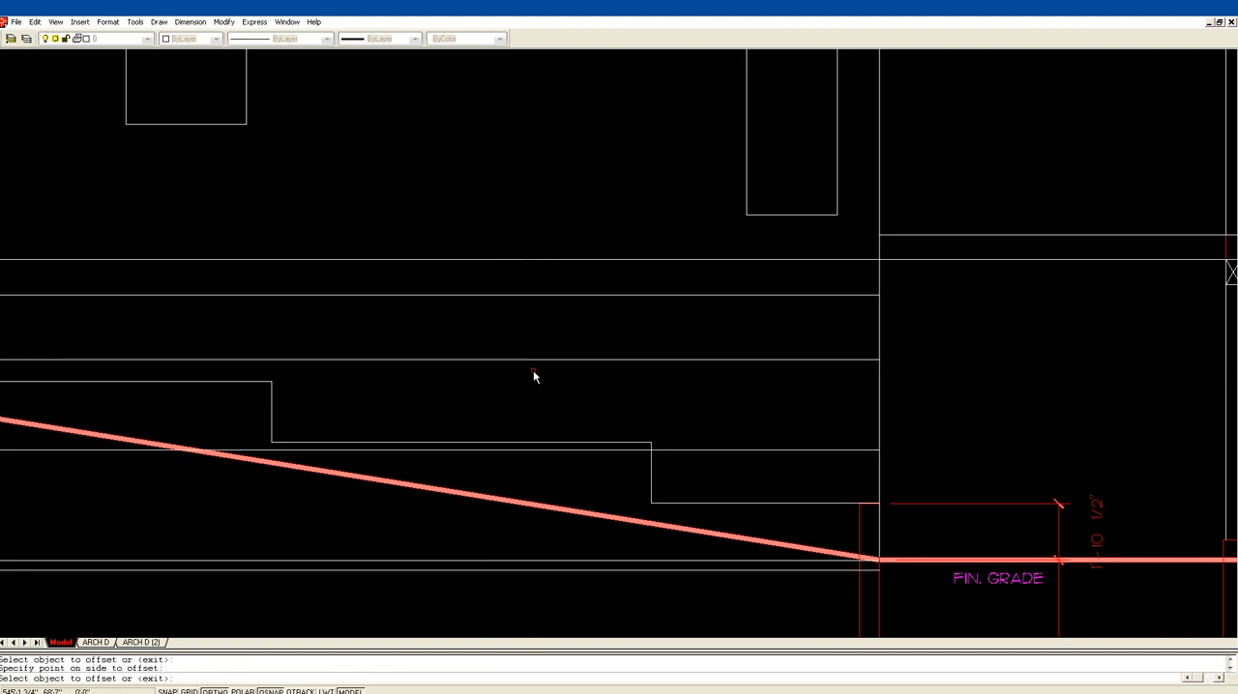
Step: Erase the 36-inch offset copy crossing the lower foundation steps
{"action": "type", "text": "e"}
{"action": "key", "text": "Return"}
{"action": "left_click", "coordinate": [699, 472]}
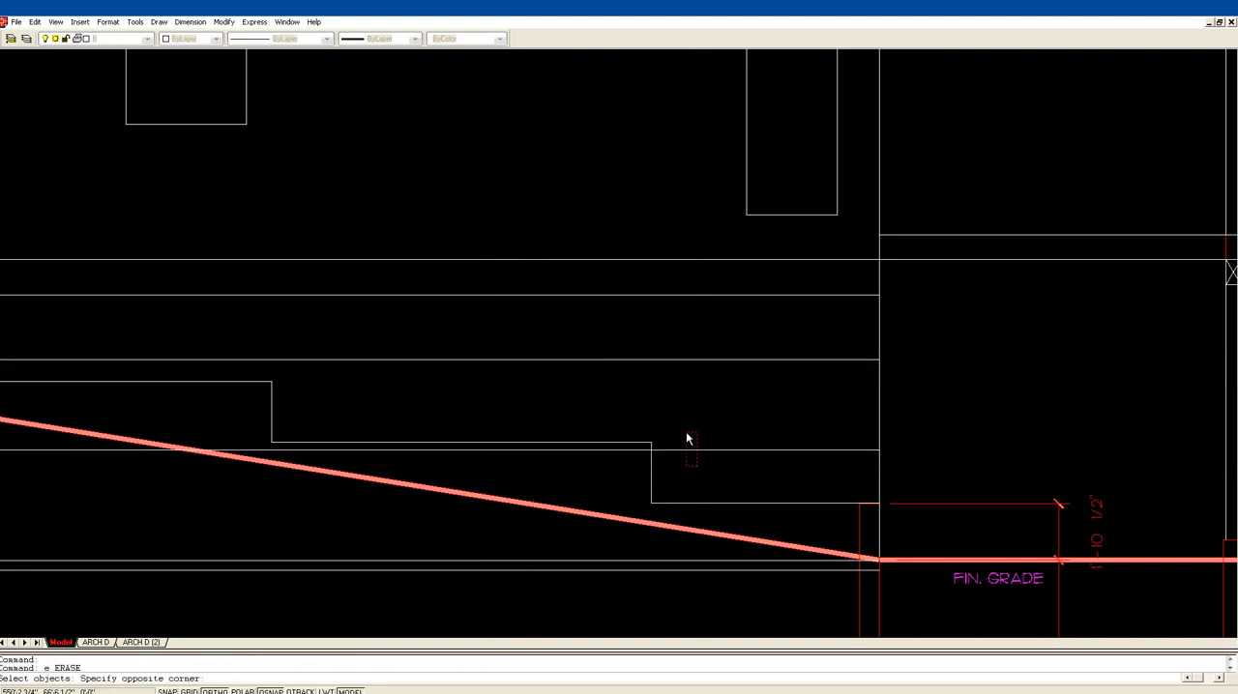
{"action": "left_click", "coordinate": [686, 439]}
{"action": "key", "text": "Return"}
Step: Offset the basement header line 30 inches downward as the window sill line
{"action": "type", "text": "o"}
{"action": "key", "text": "Return"}
{"action": "type", "text": "3"}
{"action": "key", "text": "Return"}
{"action": "left_click", "coordinate": [501, 360]}
{"action": "left_click", "coordinate": [504, 384]}
{"action": "key", "text": "Return"}
{"action": "scroll", "coordinate": [590, 359], "scroll_direction": "down", "scroll_amount": 3}
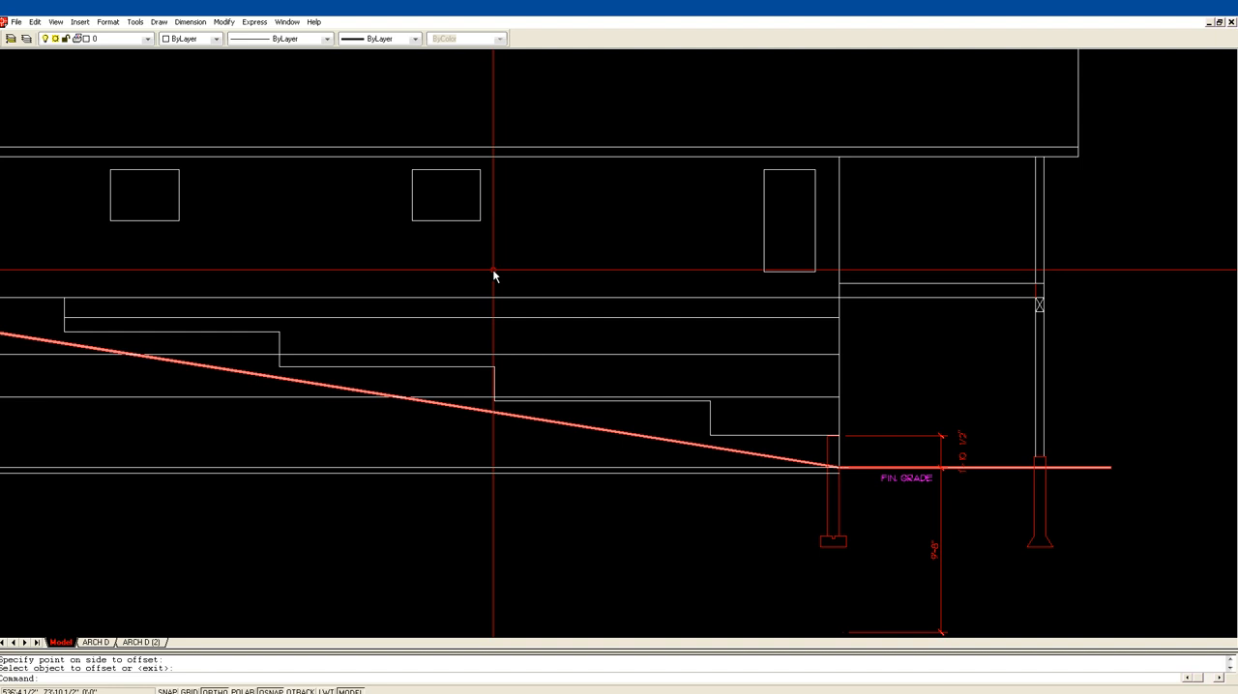
{"action": "middle_click_drag", "start_coordinate": [113, 190], "coordinate": [258, 225]}
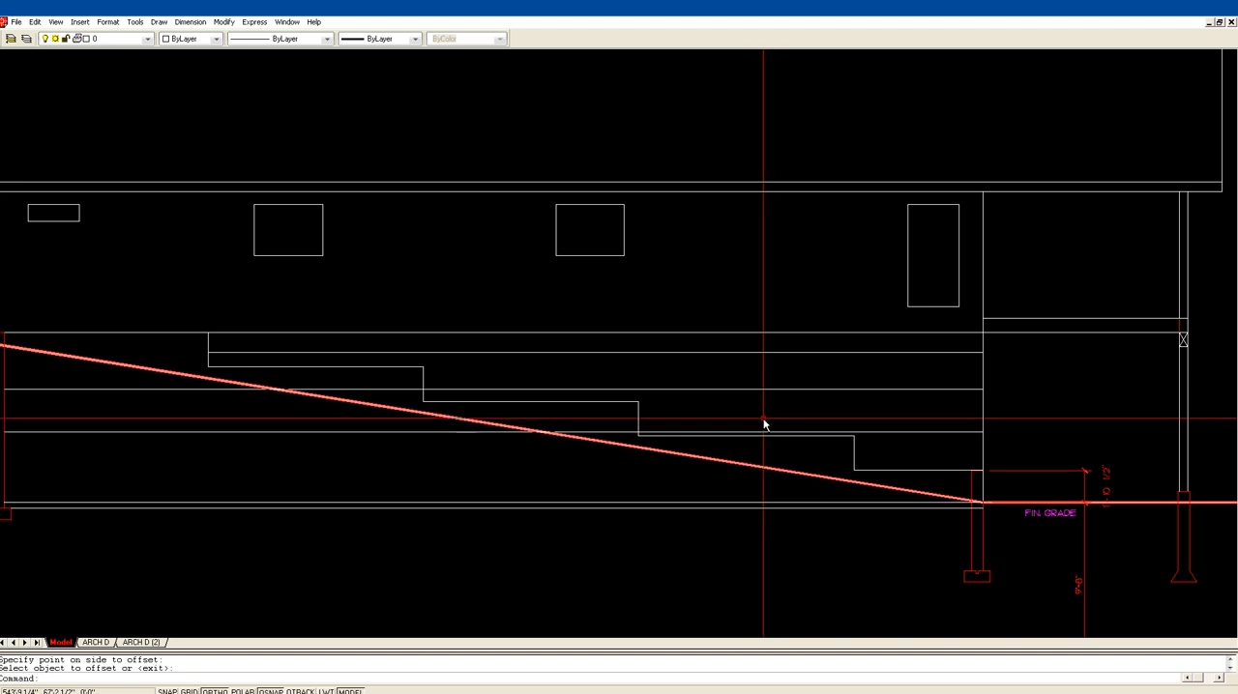
Step: Draw a vertical line upward from the midpoint of the third foundation step's horizontal edge, past the header line
{"action": "type", "text": "l"}
{"action": "key", "text": "Return"}
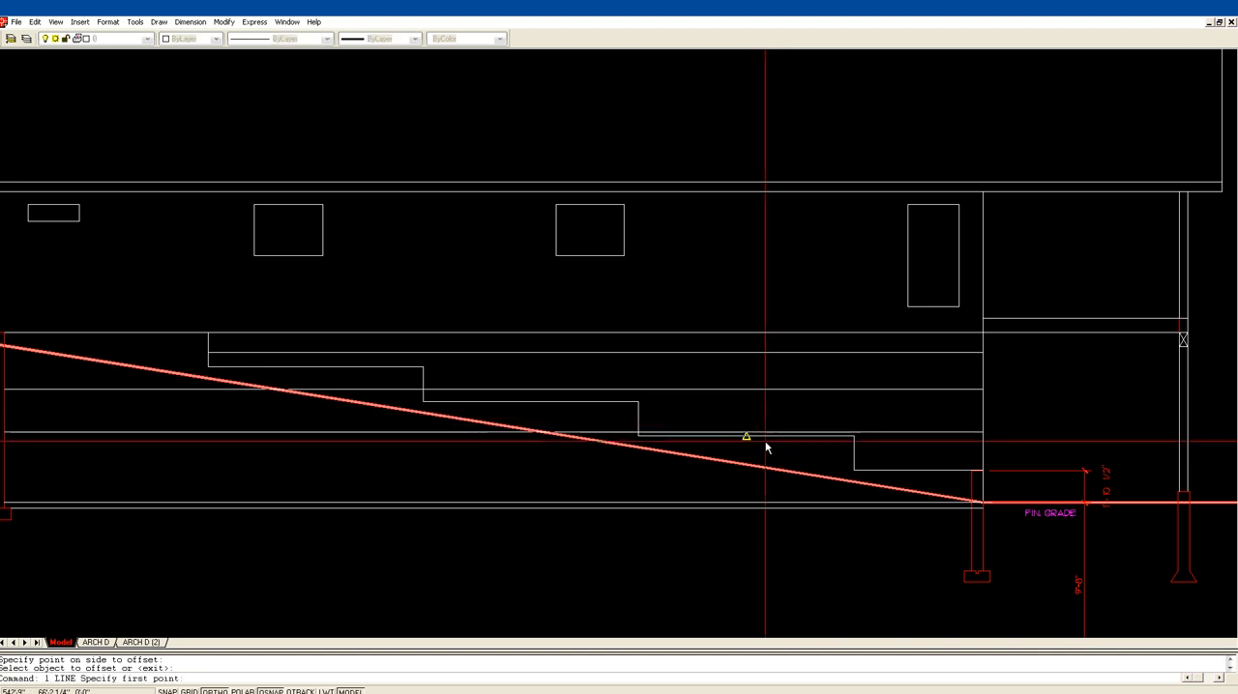
{"action": "left_click", "coordinate": [746, 432]}
{"action": "left_click", "coordinate": [741, 368]}
{"action": "key", "text": "Return"}
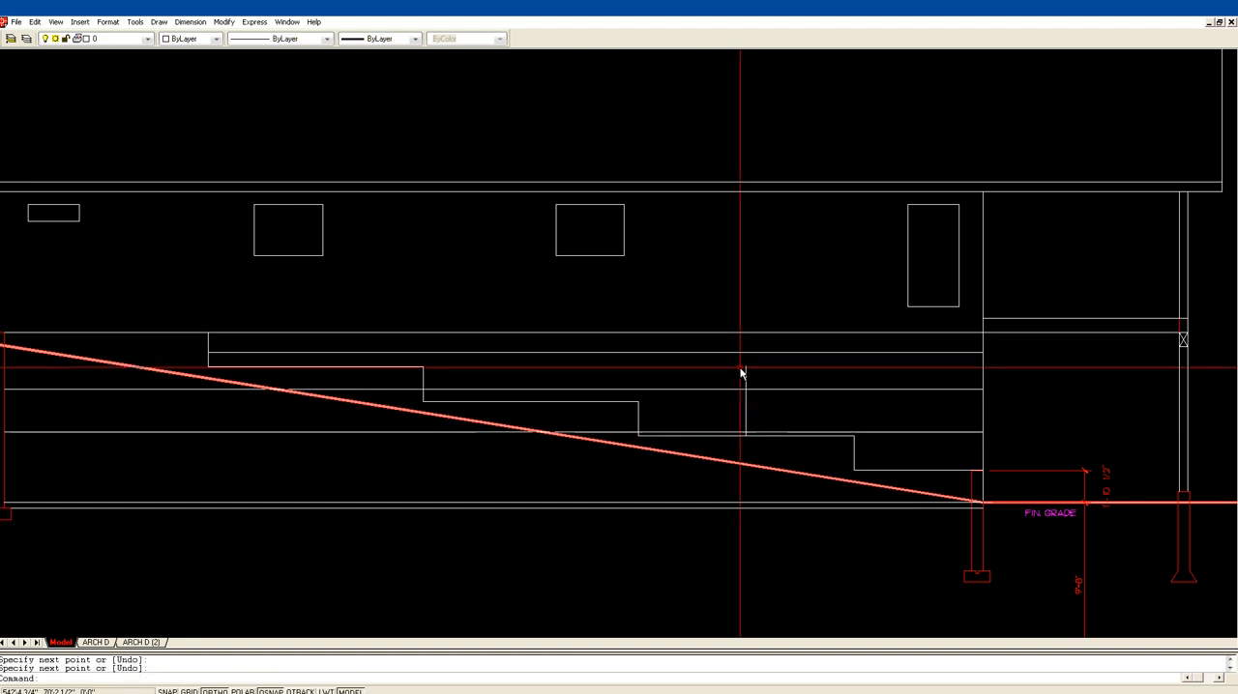
Step: Offset the vertical centre line on the third foundation step 24 inches to each side
{"action": "type", "text": "o"}
{"action": "key", "text": "Return"}
{"action": "type", "text": "24"}
{"action": "key", "text": "Return"}
{"action": "left_click", "coordinate": [745, 418]}
{"action": "left_click", "coordinate": [721, 415]}
{"action": "left_click", "coordinate": [746, 414]}
{"action": "left_click", "coordinate": [760, 418]}
{"action": "key", "text": "Return"}
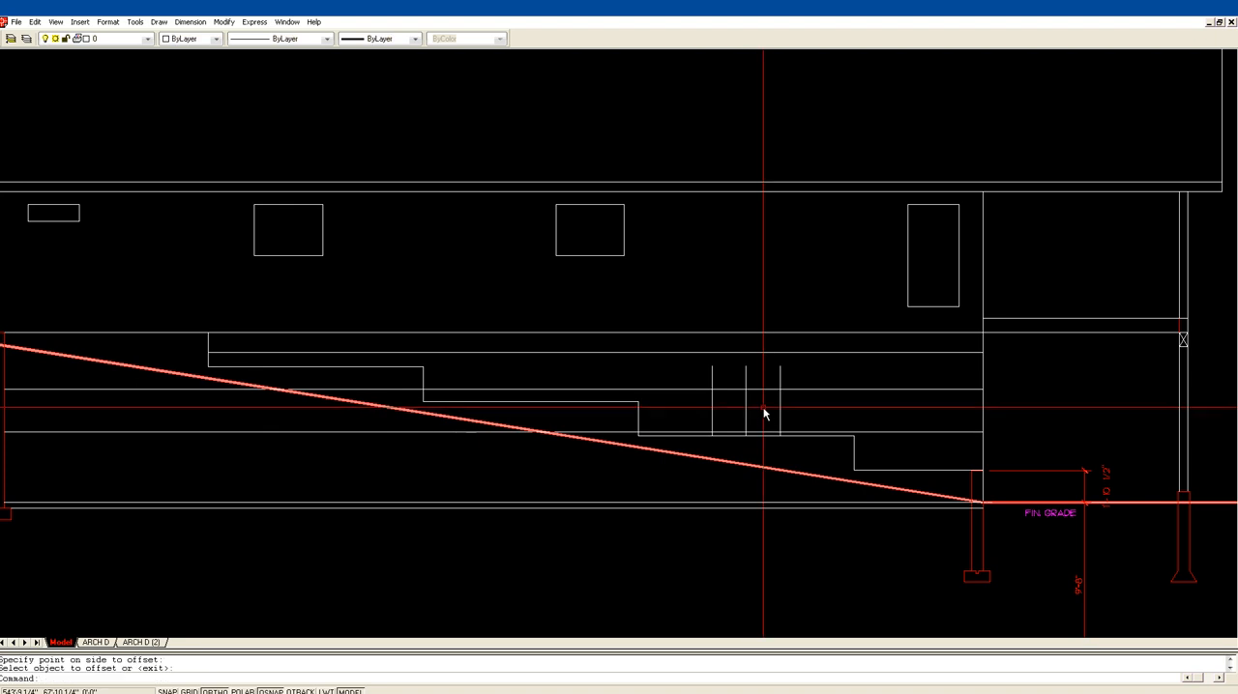
{"action": "type", "text": "f"}
{"action": "key", "text": "Return"}
{"action": "left_click", "coordinate": [746, 400]}
{"action": "left_click", "coordinate": [760, 390]}
{"action": "type", "text": "u"}
{"action": "key", "text": "Return"}
Step: Fillet the two side lines with the header and sill lines to close the window rectangle above the third step
{"action": "type", "text": "f"}
{"action": "key", "text": "Return"}
{"action": "left_click", "coordinate": [712, 400]}
{"action": "left_click", "coordinate": [726, 390]}
{"action": "key", "text": "Return"}
{"action": "left_click", "coordinate": [770, 392]}
{"action": "left_click", "coordinate": [782, 404]}
{"action": "key", "text": "Return"}
{"action": "left_click", "coordinate": [781, 411]}
{"action": "left_click", "coordinate": [765, 433]}
{"action": "key", "text": "Escape"}
Step: Erase the vertical centre line of the window above the third foundation step
{"action": "type", "text": "e"}
{"action": "key", "text": "Return"}
{"action": "left_click", "coordinate": [760, 382]}
{"action": "left_click", "coordinate": [722, 362]}
{"action": "key", "text": "Return"}
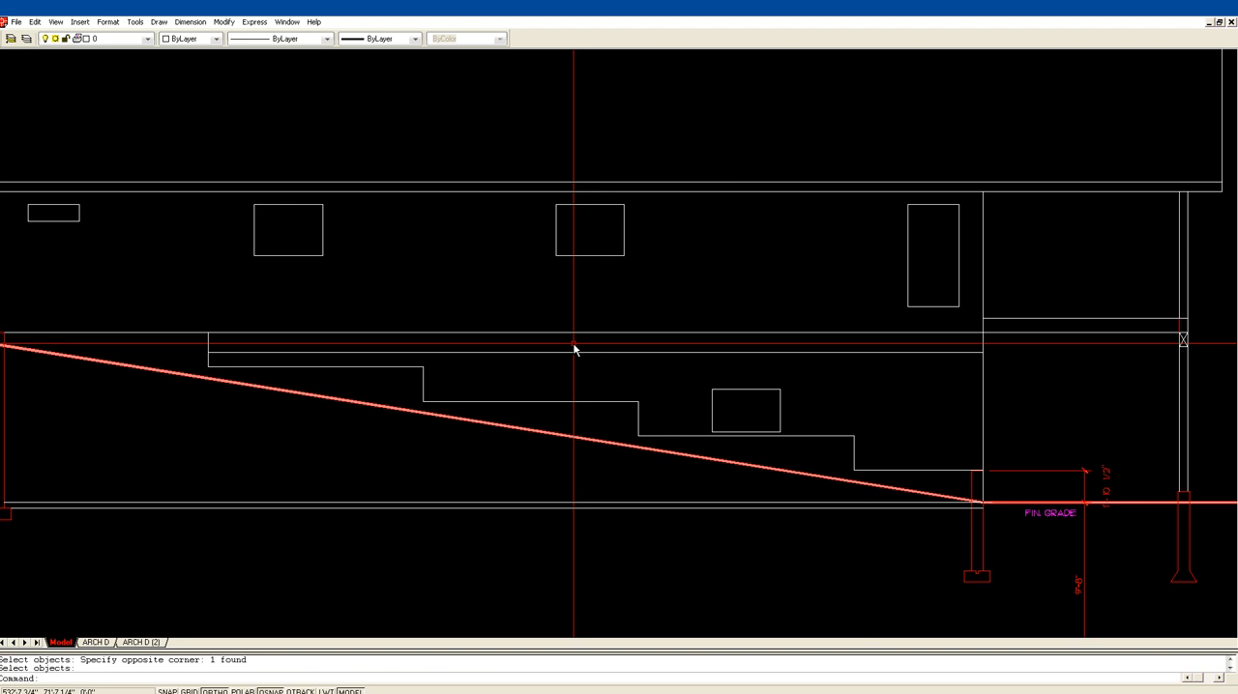
Step: Offset the upper horizontal line above the foundation steps 30 inches downward as the next window's sill
{"action": "type", "text": "of"}
{"action": "key", "text": "Return"}
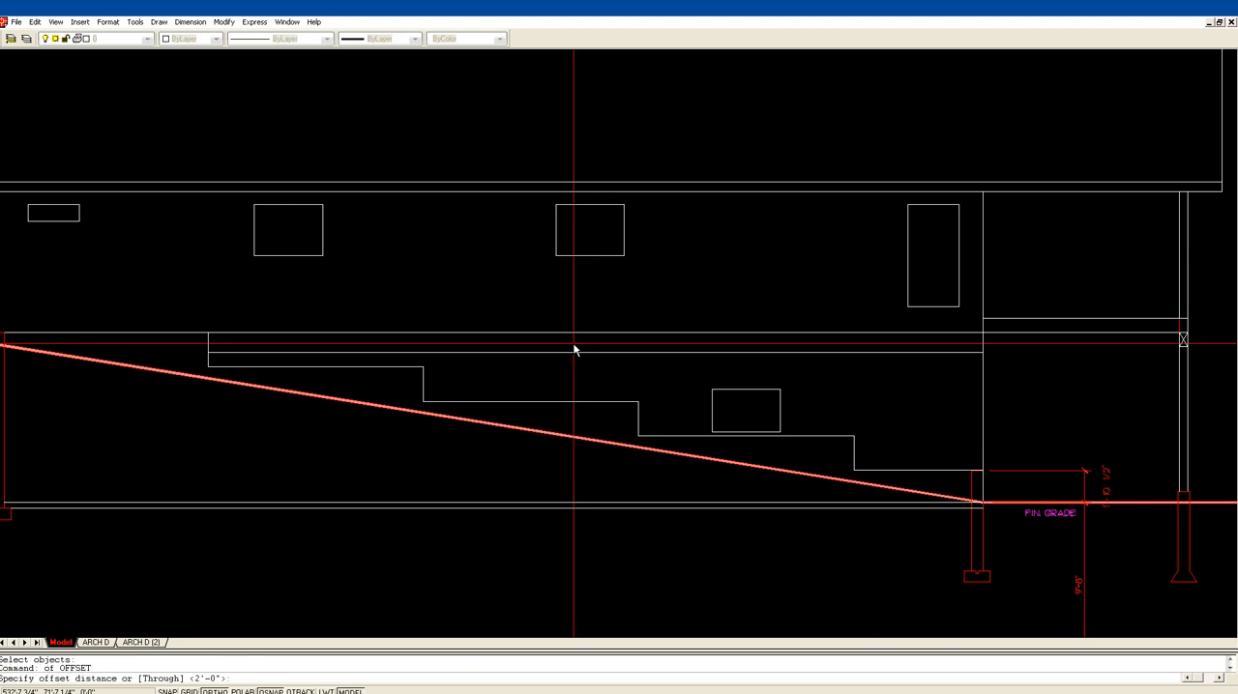
{"action": "type", "text": "30"}
{"action": "key", "text": "Return"}
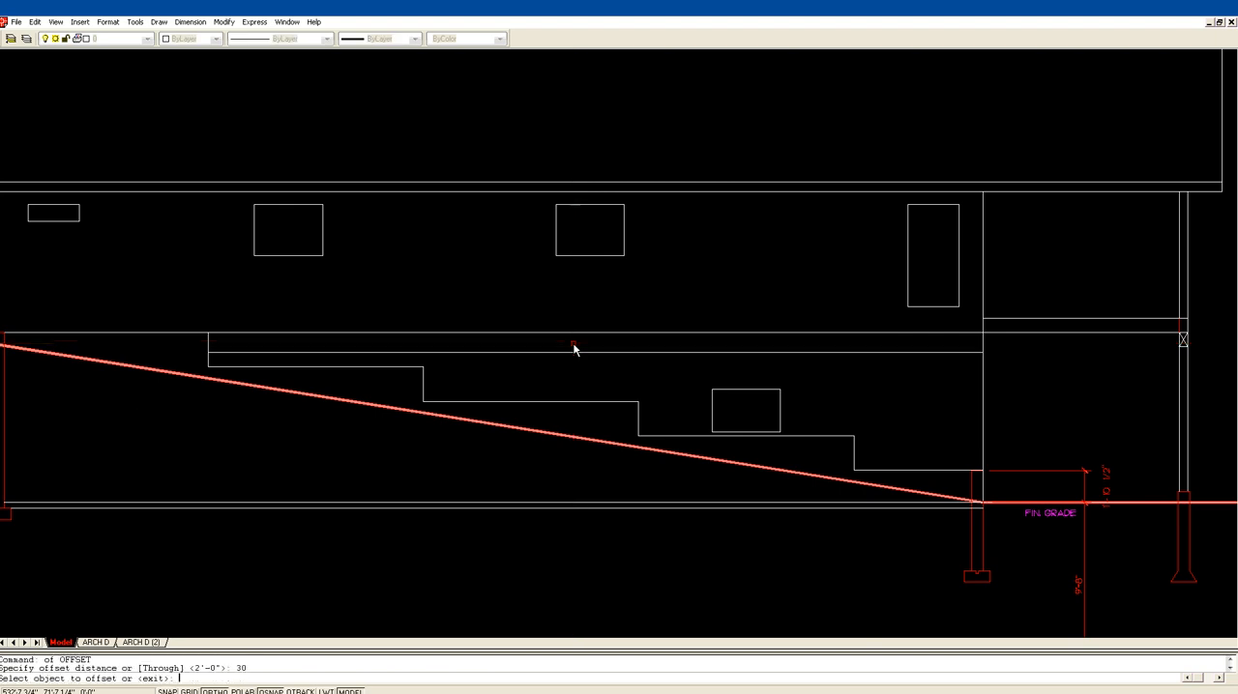
{"action": "left_click", "coordinate": [555, 353]}
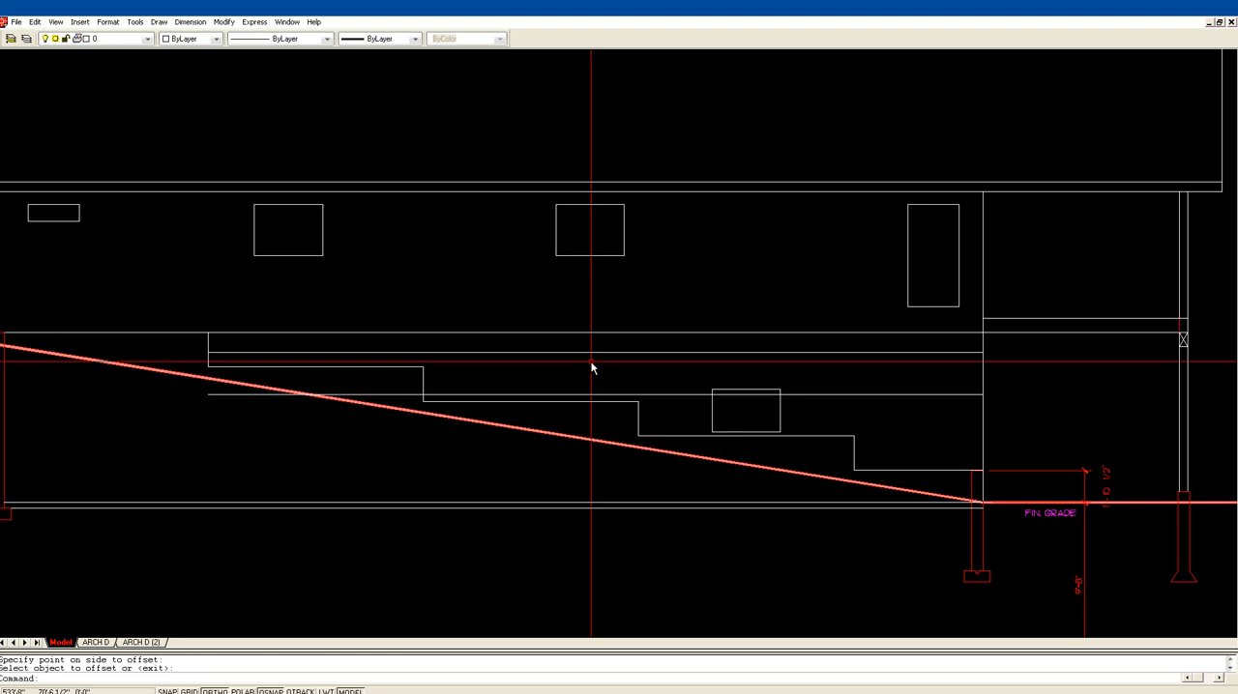
{"action": "left_click", "coordinate": [577, 387]}
{"action": "key", "text": "Return"}
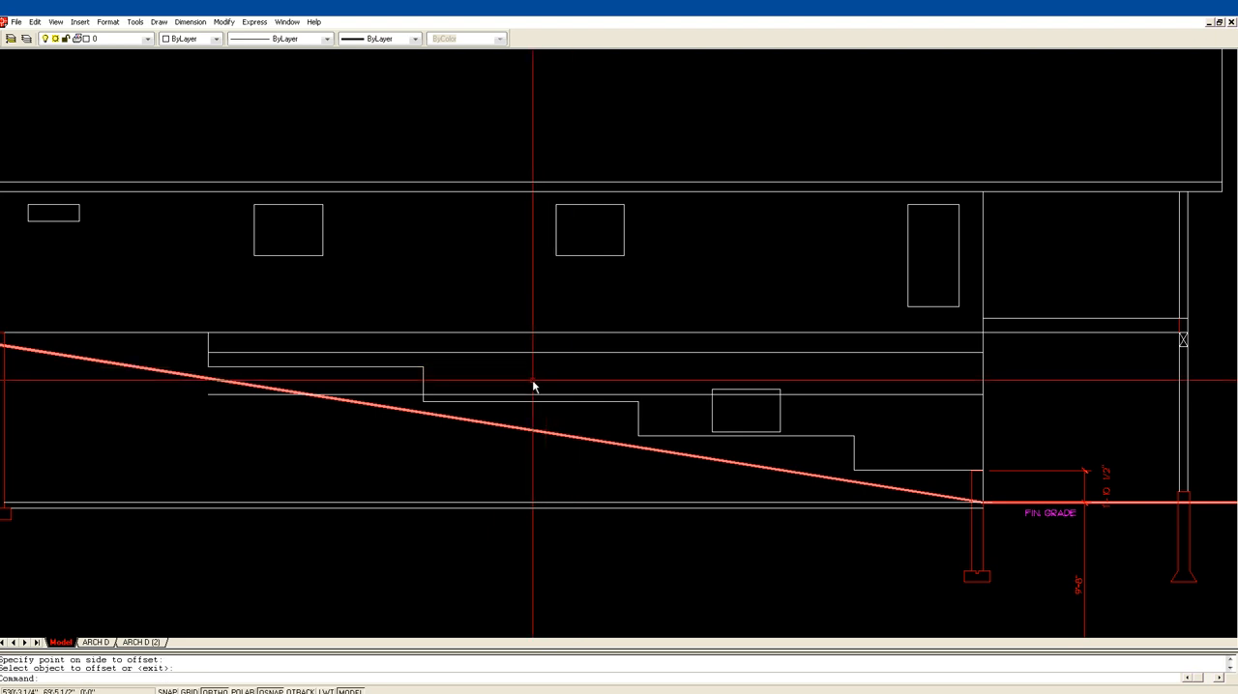
Step: Draw a vertical line upward from the midpoint of the second foundation step's horizontal edge, past the upper horizontal line
{"action": "type", "text": "l"}
{"action": "key", "text": "Return"}
{"action": "left_click", "coordinate": [531, 395]}
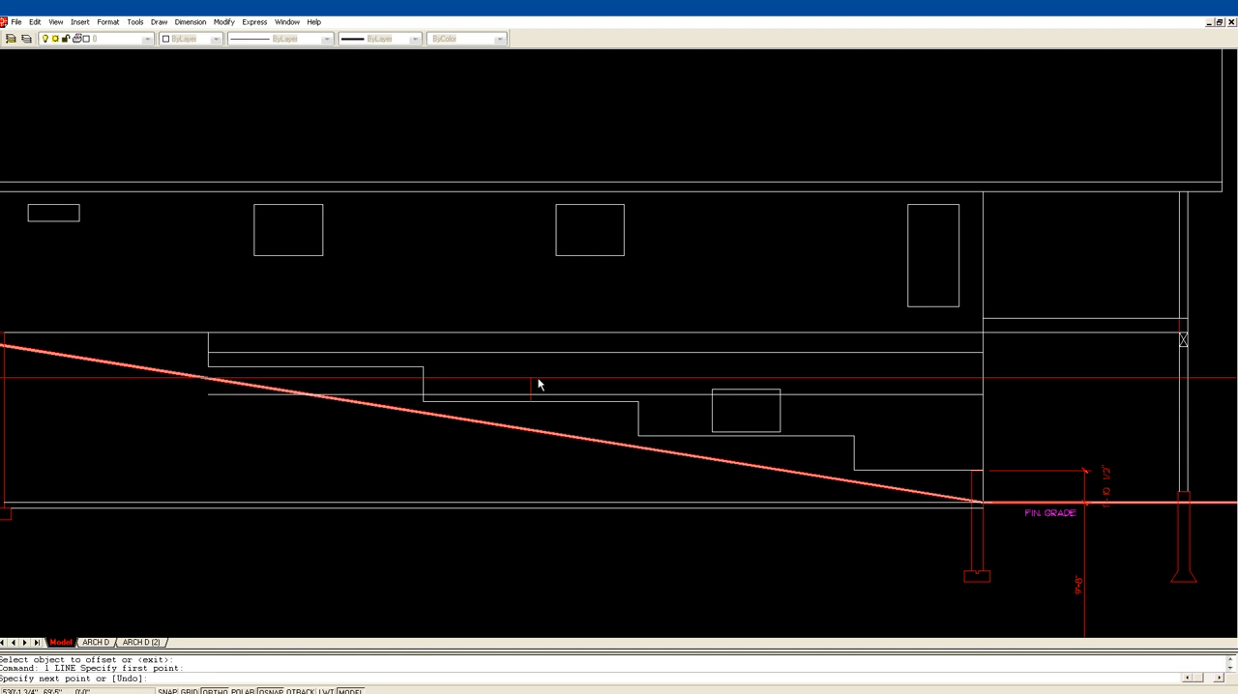
{"action": "left_click", "coordinate": [532, 345]}
{"action": "key", "text": "Return"}
Step: Offset the vertical centre line on the second foundation step 24 inches to each side
{"action": "type", "text": "o"}
{"action": "key", "text": "Return"}
{"action": "type", "text": "24"}
{"action": "key", "text": "Return"}
{"action": "left_click", "coordinate": [531, 372]}
{"action": "left_click", "coordinate": [517, 376]}
{"action": "left_click", "coordinate": [532, 376]}
{"action": "left_click", "coordinate": [546, 382]}
{"action": "key", "text": "Return"}
Step: Fillet the side lines with the header and sill lines to close the window rectangle above the second step
{"action": "type", "text": "f"}
{"action": "key", "text": "Return"}
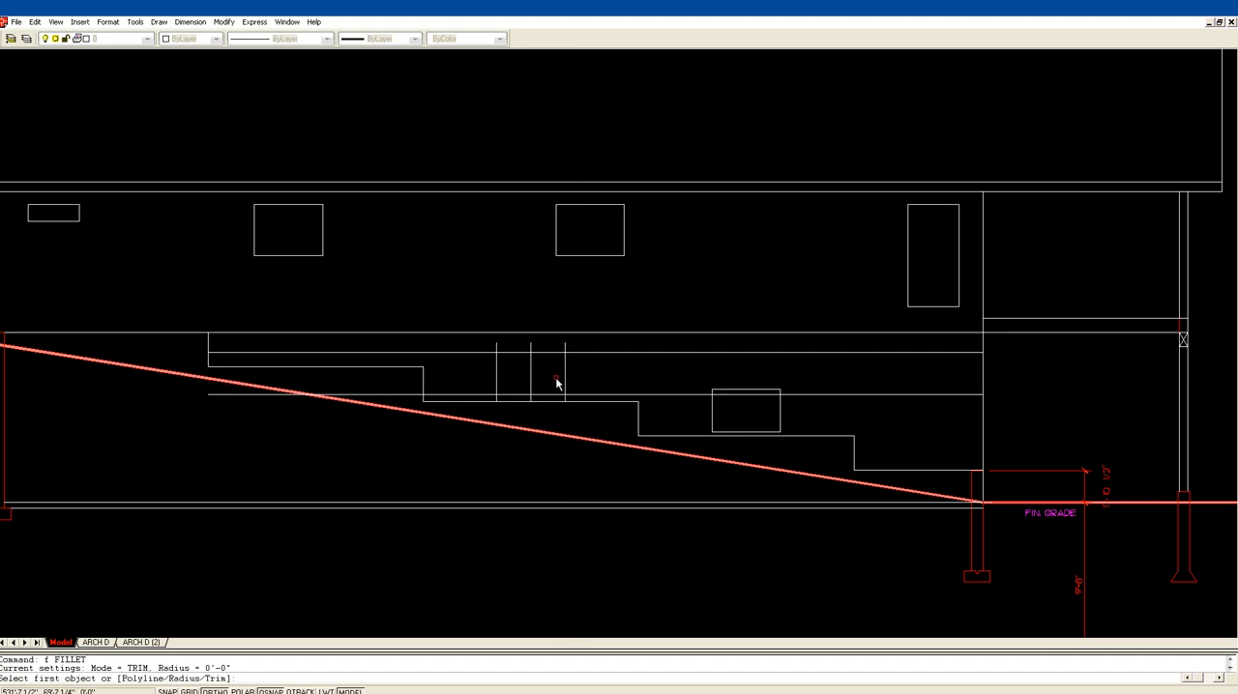
{"action": "left_click", "coordinate": [555, 355]}
{"action": "left_click", "coordinate": [566, 376]}
{"action": "key", "text": "Return"}
{"action": "left_click", "coordinate": [564, 390]}
{"action": "left_click", "coordinate": [559, 400]}
{"action": "key", "text": "Return"}
{"action": "left_click", "coordinate": [529, 396]}
{"action": "left_click", "coordinate": [519, 395]}
{"action": "left_click", "coordinate": [496, 387]}
{"action": "key", "text": "Return"}
{"action": "left_click", "coordinate": [499, 363]}
{"action": "left_click", "coordinate": [508, 354]}
{"action": "key", "text": "Escape"}
Step: Erase the vertical centre line of the window above the second foundation step
{"action": "type", "text": "e"}
{"action": "key", "text": "Return"}
{"action": "left_click", "coordinate": [537, 356]}
{"action": "left_click", "coordinate": [527, 347]}
{"action": "key", "text": "Return"}
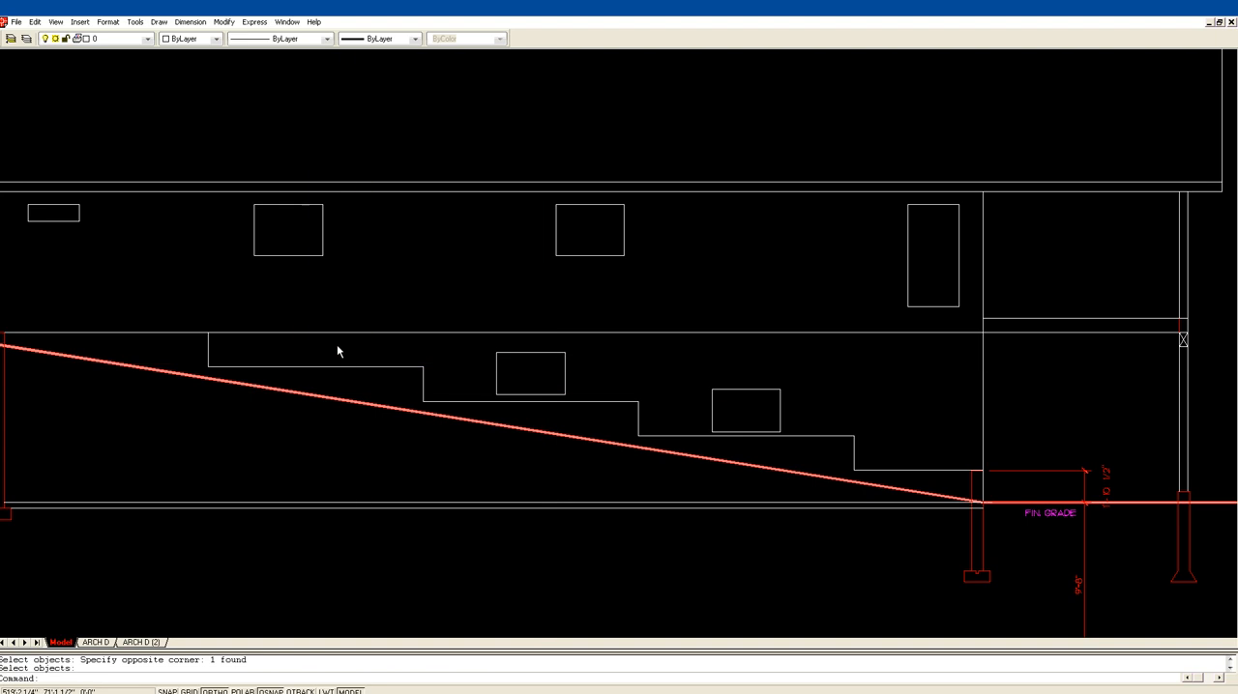
{"action": "middle_click_drag", "start_coordinate": [315, 367], "coordinate": [510, 409]}
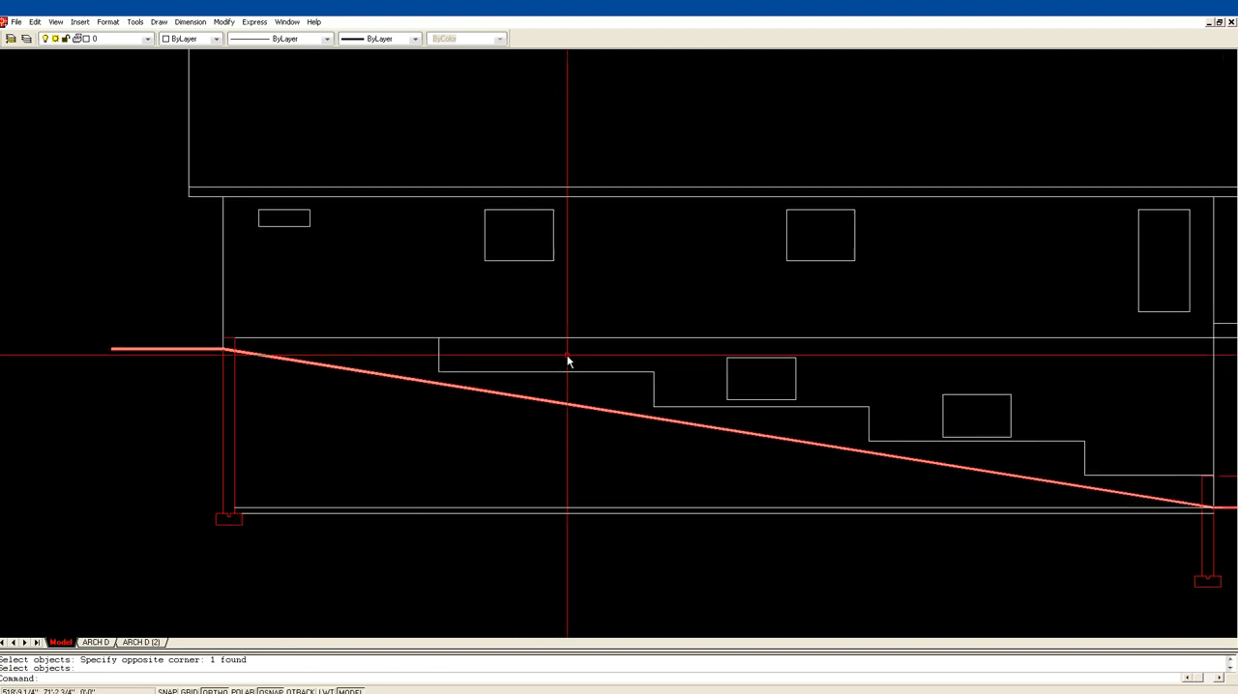
{"action": "type", "text": "z"}
{"action": "key", "text": "Return"}
{"action": "left_click", "coordinate": [419, 407]}
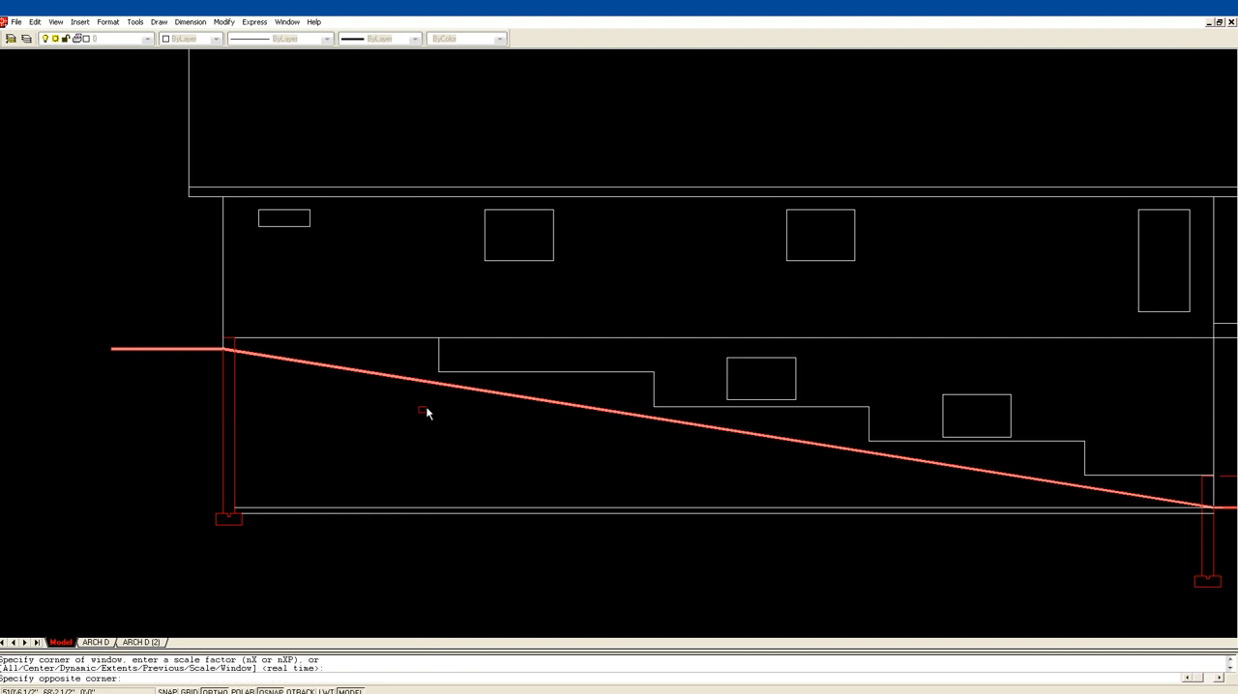
{"action": "left_click", "coordinate": [764, 293]}
{"action": "scroll", "coordinate": [590, 329], "scroll_direction": "down", "scroll_amount": 1}
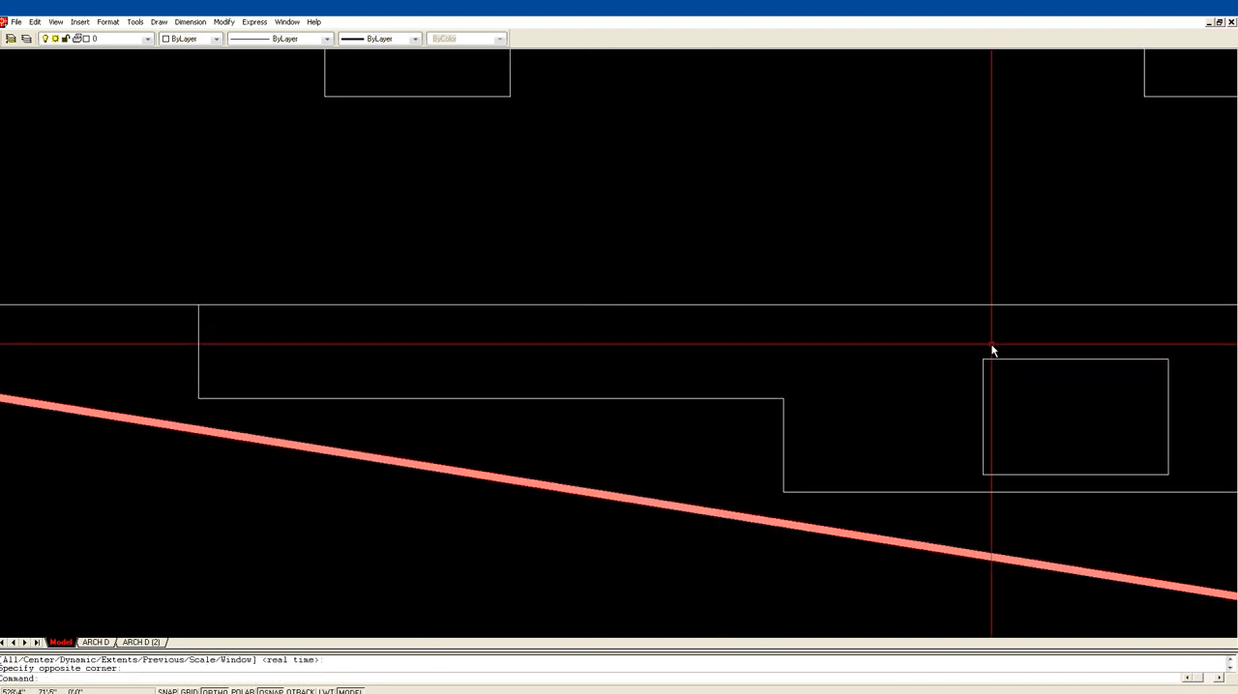
{"action": "type", "text": "l"}
{"action": "key", "text": "Return"}
{"action": "key", "text": "Escape"}
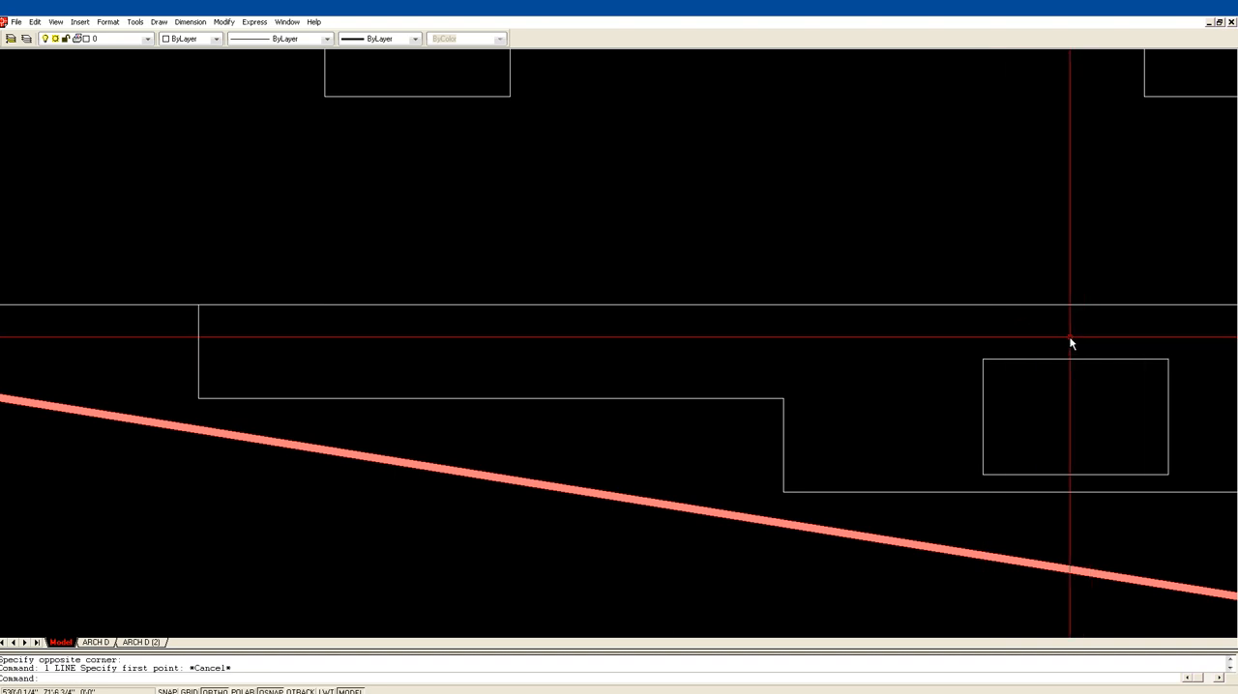
Step: Draw a horizontal line from the deck floor's top edge at the house wall across the house to above the first foundation step
{"action": "scroll", "coordinate": [763, 327], "scroll_direction": "down", "scroll_amount": 2}
{"action": "middle_click_drag", "start_coordinate": [747, 242], "coordinate": [492, 291]}
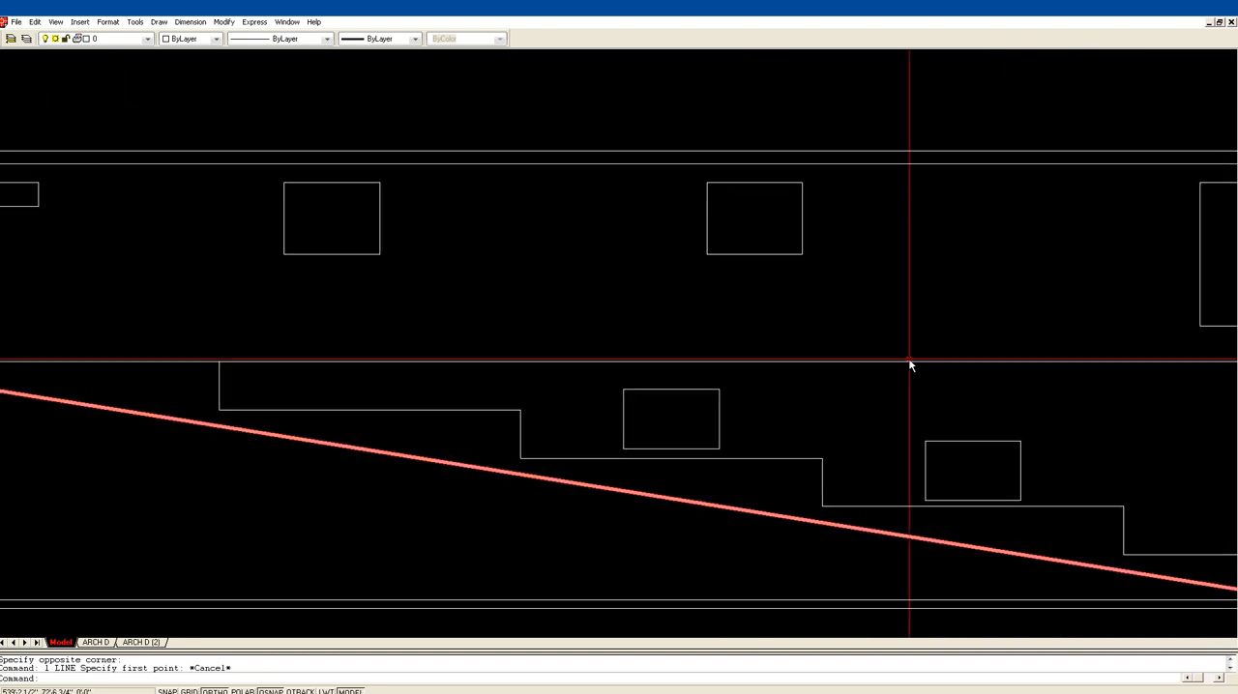
{"action": "middle_click_drag", "start_coordinate": [1074, 364], "coordinate": [748, 302]}
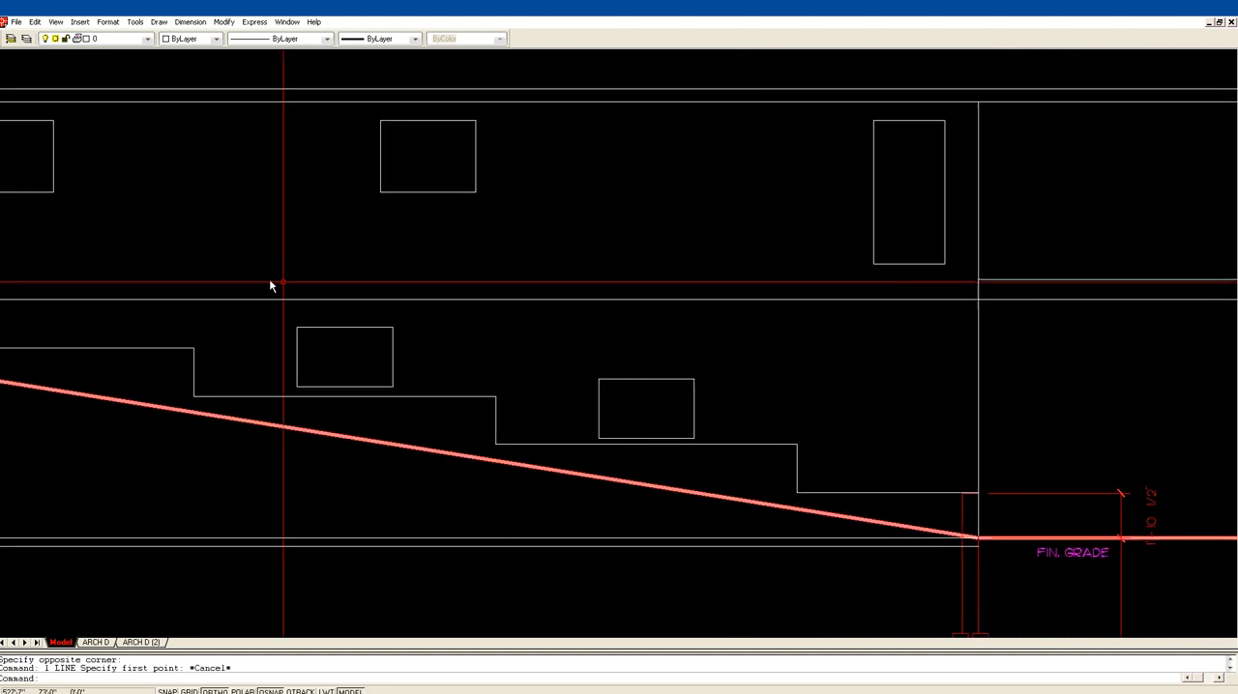
{"action": "key", "text": "l"}
{"action": "key", "text": "Return"}
{"action": "left_click", "coordinate": [978, 281]}
{"action": "key", "text": "Escape"}
{"action": "key", "text": "Return"}
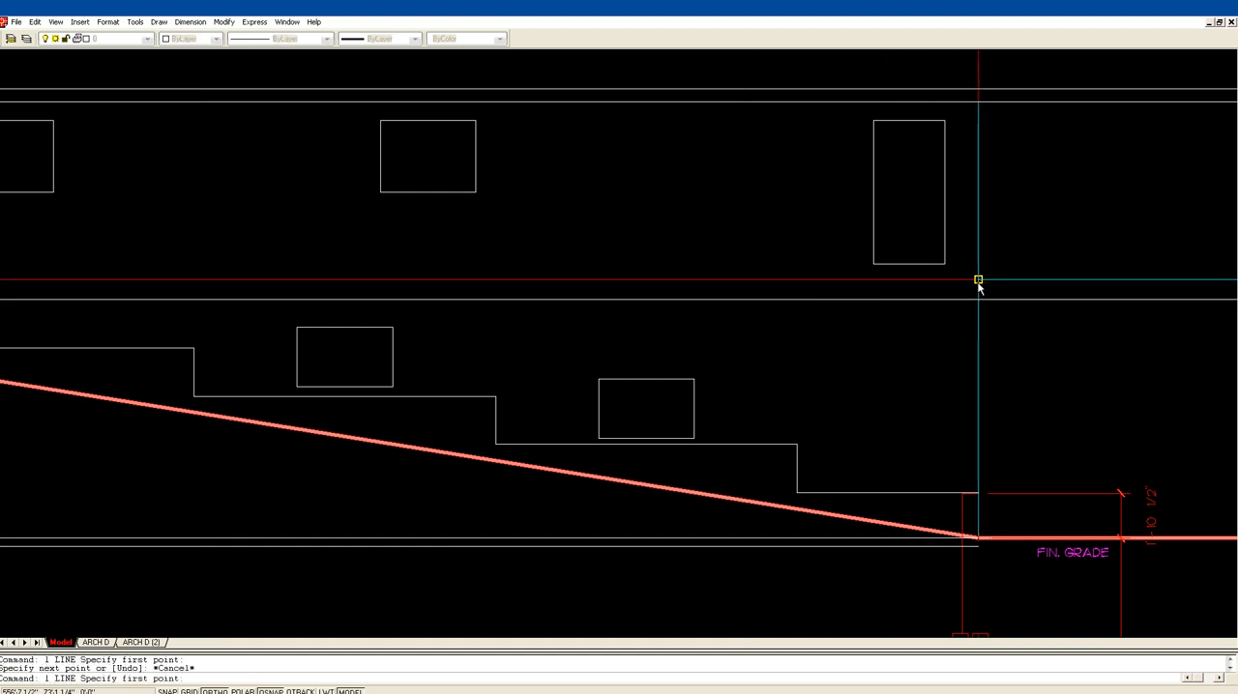
{"action": "left_click", "coordinate": [978, 280]}
{"action": "middle_click_drag", "start_coordinate": [117, 268], "coordinate": [336, 277]}
{"action": "left_click", "coordinate": [128, 269]}
{"action": "key", "text": "Return"}
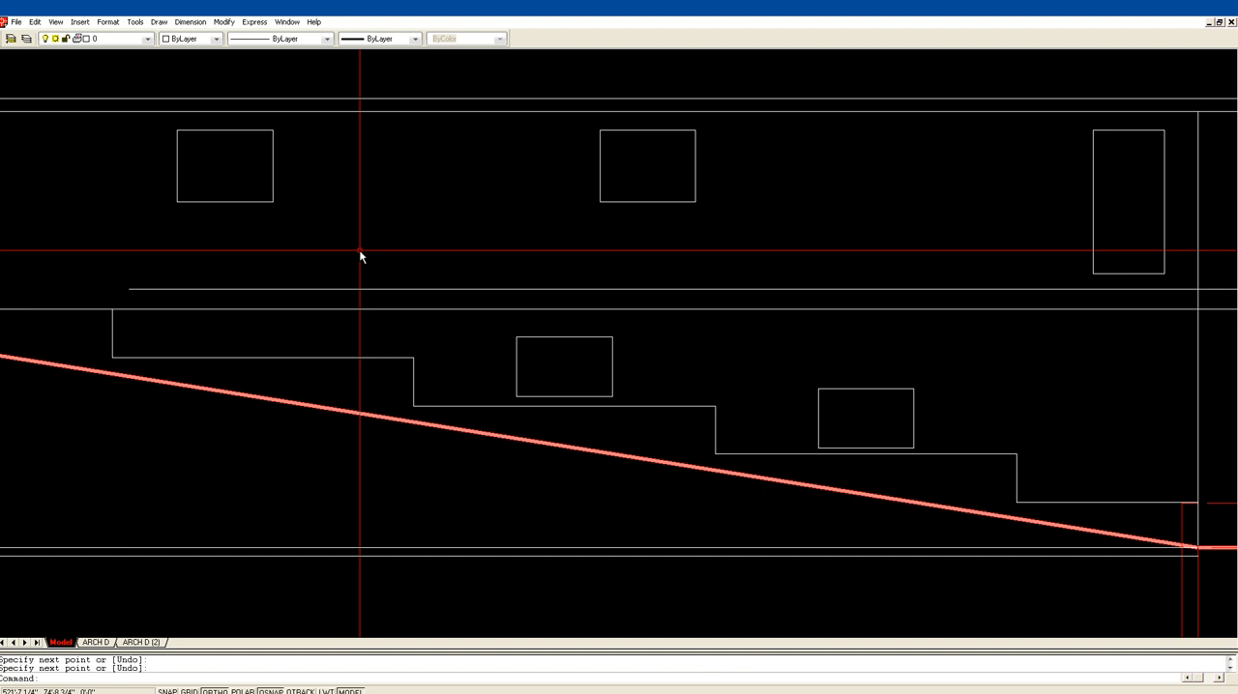
Step: Draw a horizontal line from the midpoint of the first foundation step's vertical edge toward the deck, ending just past the step
{"action": "key", "text": "Return"}
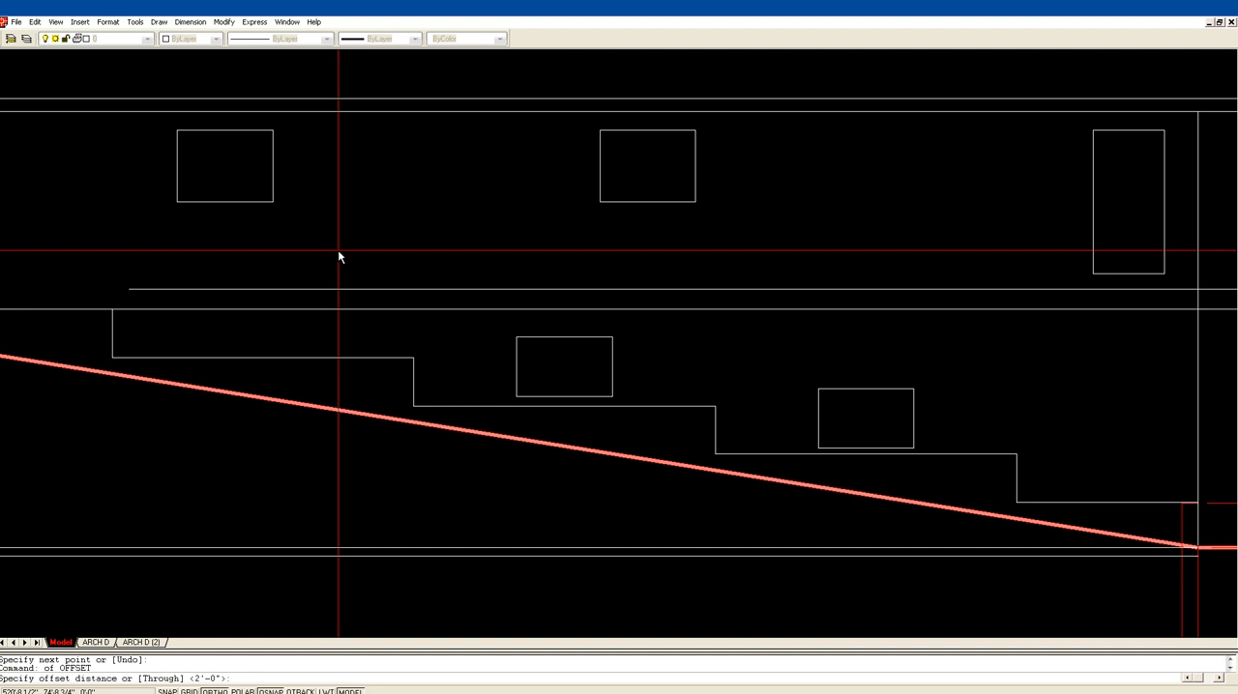
{"action": "key", "text": "Escape"}
{"action": "type", "text": "l"}
{"action": "key", "text": "Return"}
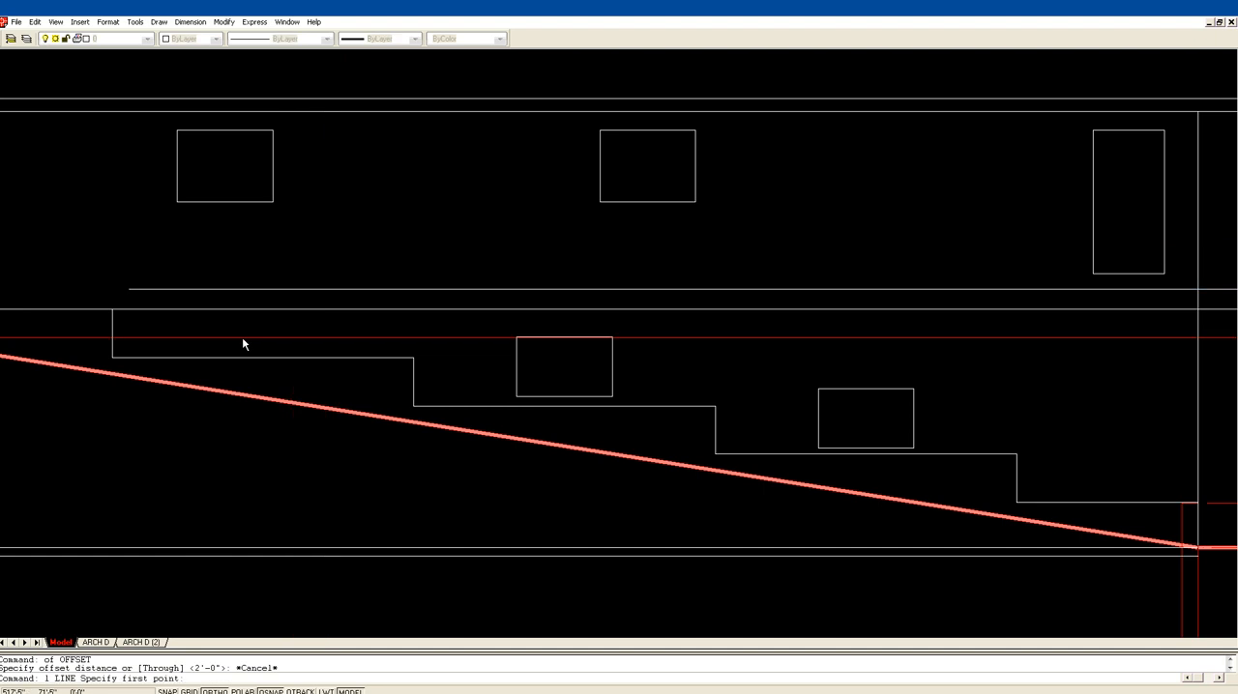
{"action": "left_click", "coordinate": [113, 333]}
{"action": "left_click", "coordinate": [457, 350]}
{"action": "key", "text": "Return"}
Step: Offset the horizontal line inside the first foundation step 8 inches upward and 8 inches downward
{"action": "type", "text": "o"}
{"action": "key", "text": "Return"}
{"action": "type", "text": "8"}
{"action": "key", "text": "Return"}
{"action": "left_click", "coordinate": [295, 334]}
{"action": "left_click", "coordinate": [301, 323]}
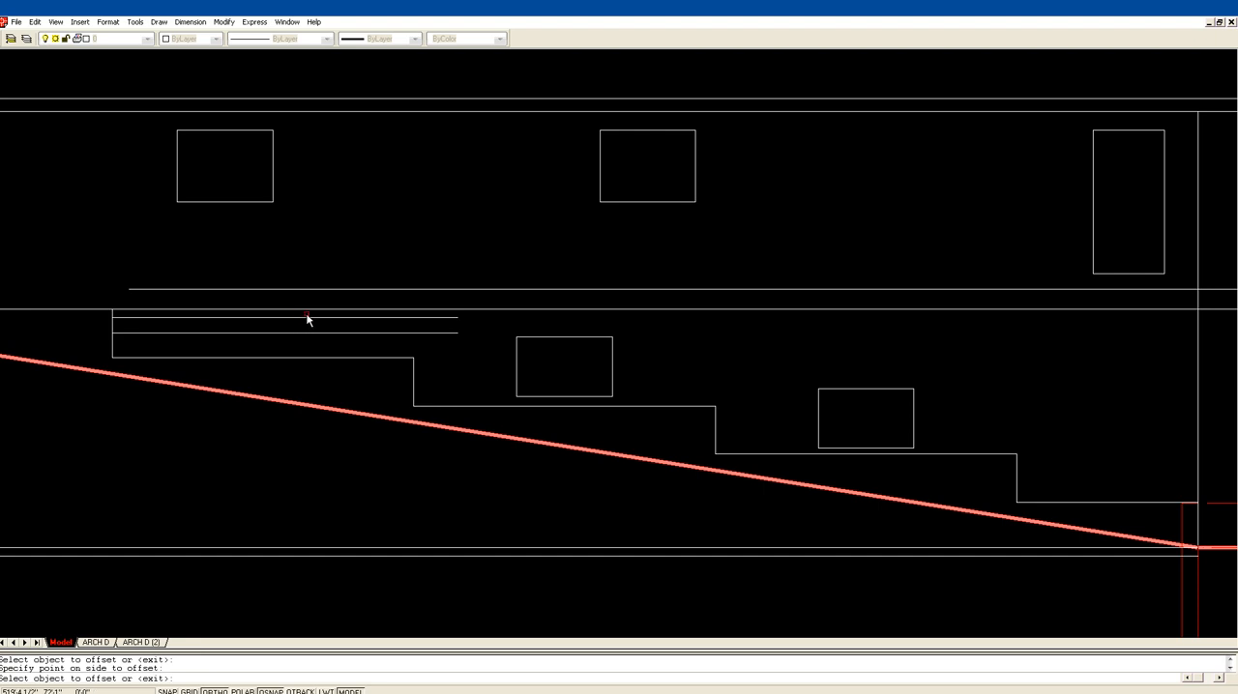
{"action": "left_click", "coordinate": [314, 334]}
{"action": "left_click", "coordinate": [336, 344]}
{"action": "key", "text": "Return"}
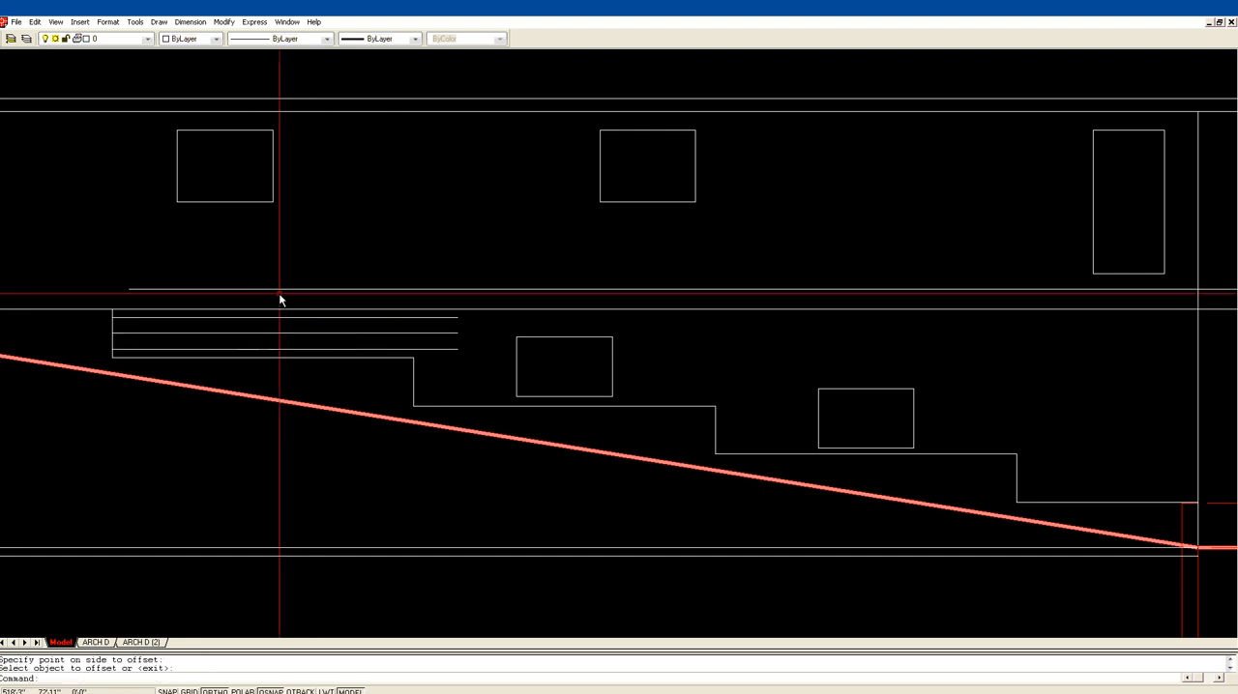
Step: Draw a vertical line from the midpoint of the first foundation step's horizontal edge up past the floor lines
{"action": "type", "text": "l"}
{"action": "key", "text": "Return"}
{"action": "left_click", "coordinate": [262, 357]}
{"action": "left_click", "coordinate": [296, 257]}
{"action": "key", "text": "Return"}
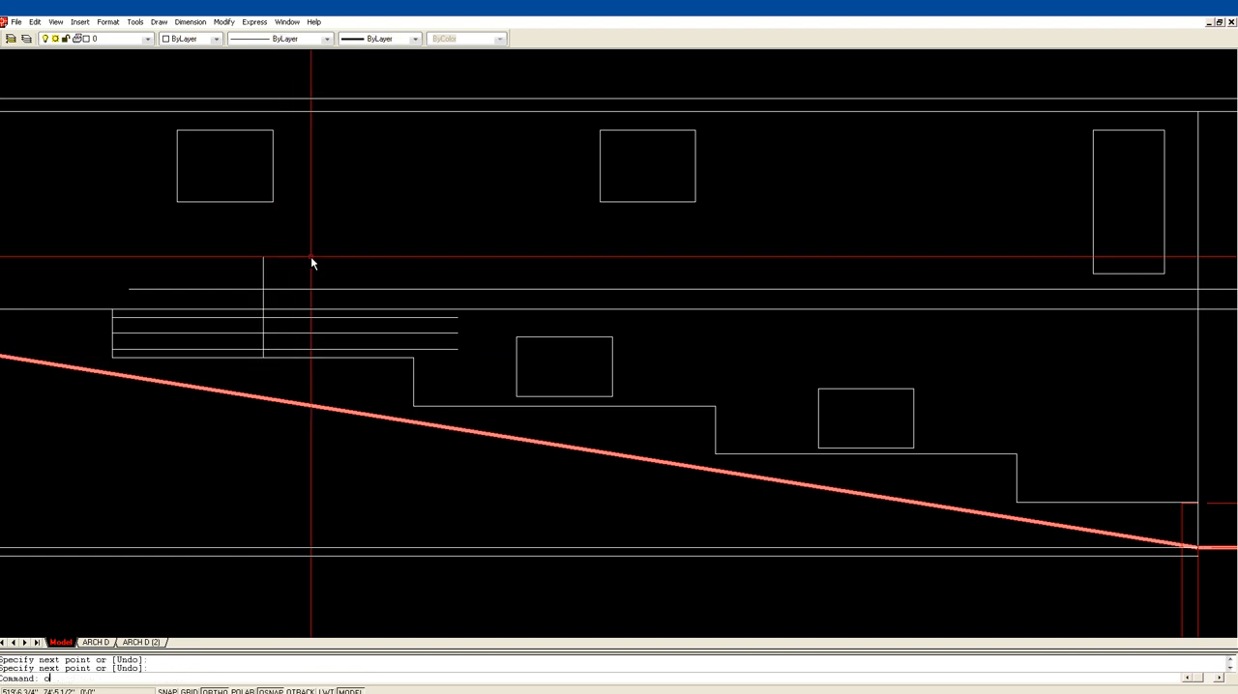
Step: Offset the vertical centre line at the first foundation step 24 inches to each side
{"action": "type", "text": "4"}
{"action": "key", "text": "Return"}
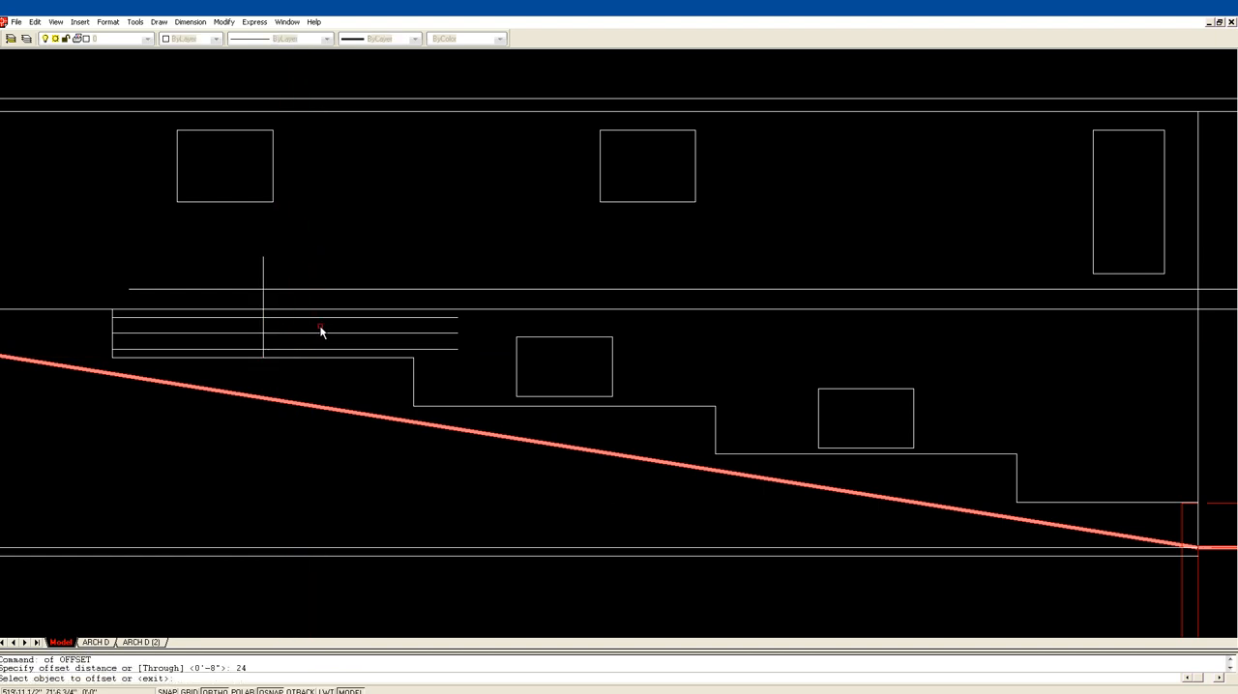
{"action": "left_click", "coordinate": [262, 348]}
{"action": "left_click", "coordinate": [259, 348]}
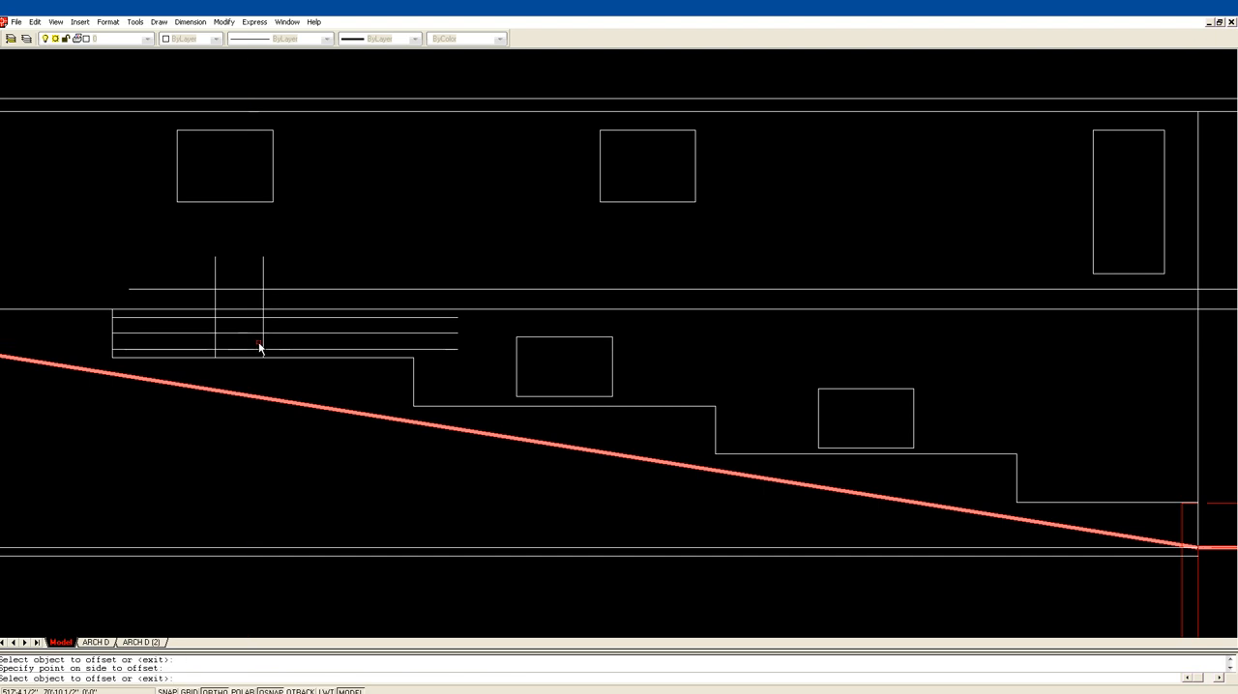
{"action": "left_click", "coordinate": [263, 346]}
{"action": "left_click", "coordinate": [284, 348]}
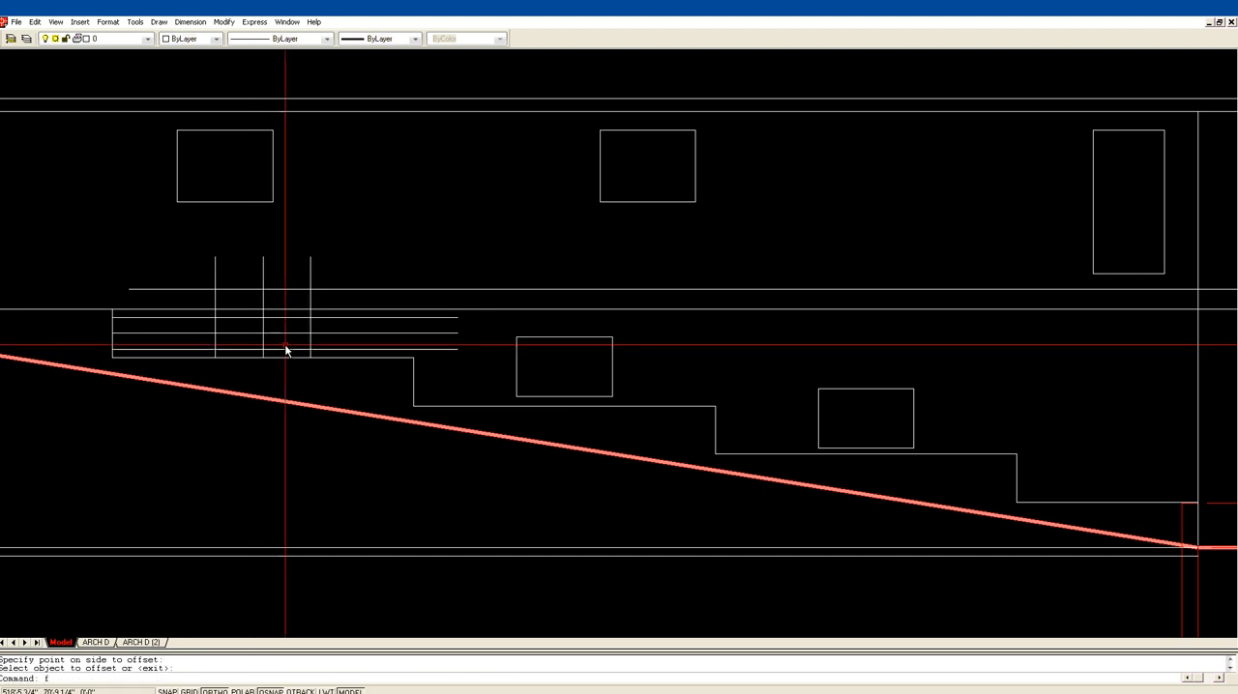
{"action": "key", "text": "Return"}
Step: Fillet the four corners of the outer offset lines with zero radius to form the closed basement window rectangle above the first foundation step
{"action": "type", "text": "f"}
{"action": "key", "text": "Return"}
{"action": "left_click", "coordinate": [302, 319]}
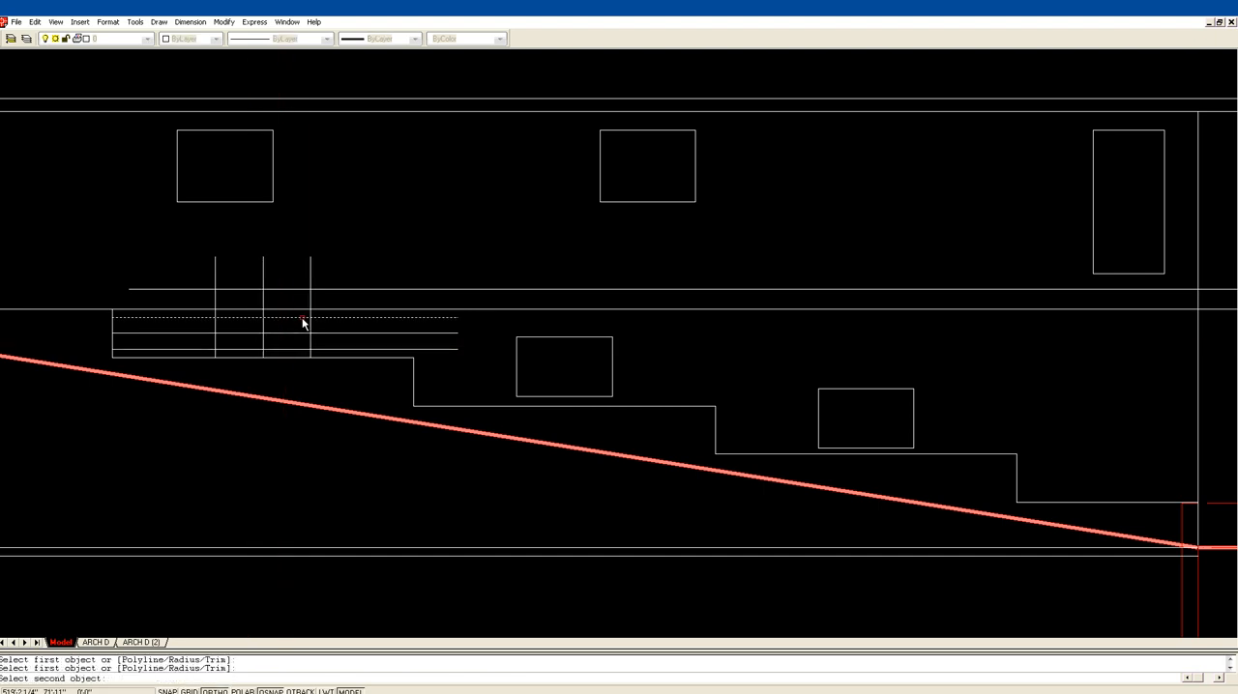
{"action": "left_click", "coordinate": [310, 329]}
{"action": "key", "text": "Return"}
{"action": "left_click", "coordinate": [310, 334]}
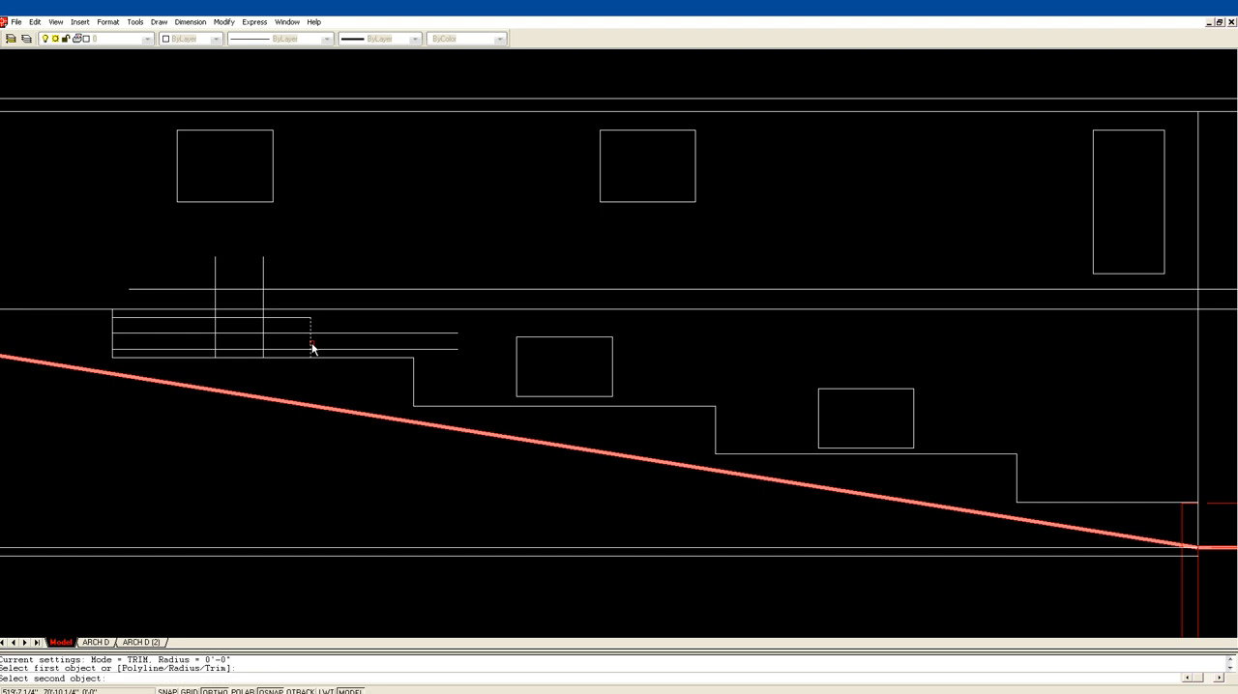
{"action": "left_click", "coordinate": [303, 350]}
{"action": "key", "text": "Return"}
{"action": "left_click", "coordinate": [277, 350]}
{"action": "left_click", "coordinate": [215, 345]}
{"action": "key", "text": "Return"}
{"action": "left_click", "coordinate": [216, 329]}
{"action": "left_click", "coordinate": [221, 320]}
{"action": "key", "text": "Return"}
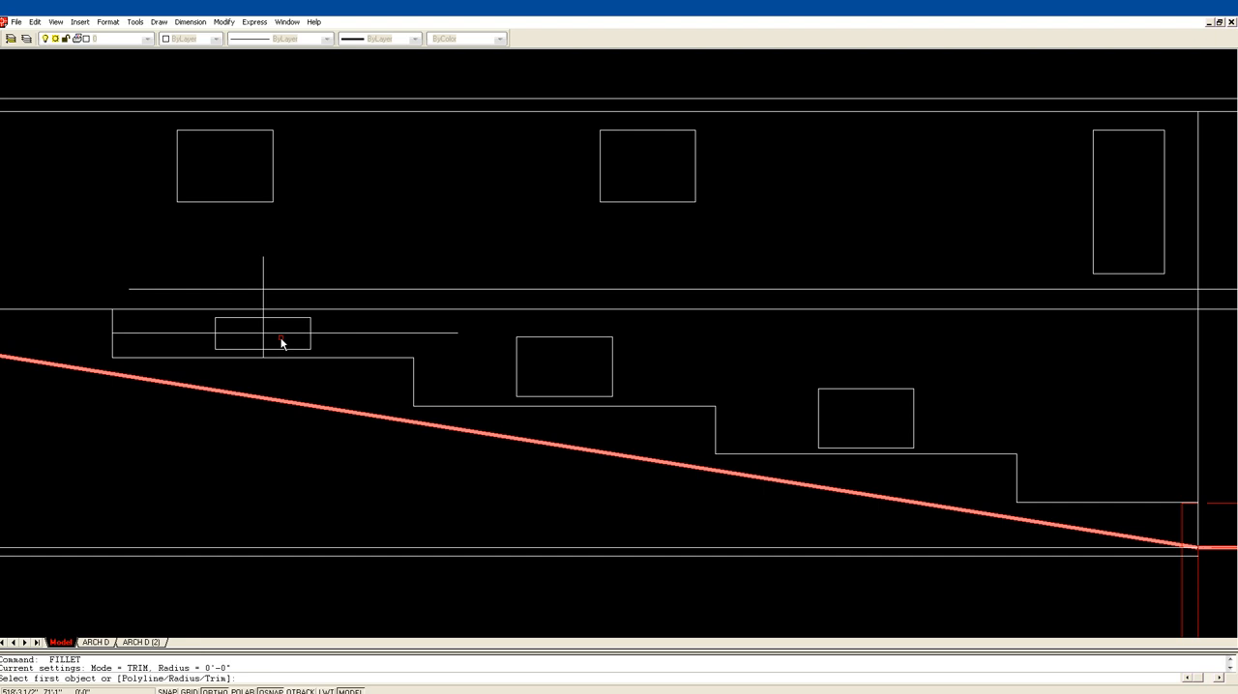
{"action": "key", "text": "Escape"}
Step: Erase the horizontal and vertical centre lines through the new window and the two horizontal floor lines across the house
{"action": "type", "text": "e"}
{"action": "key", "text": "Return"}
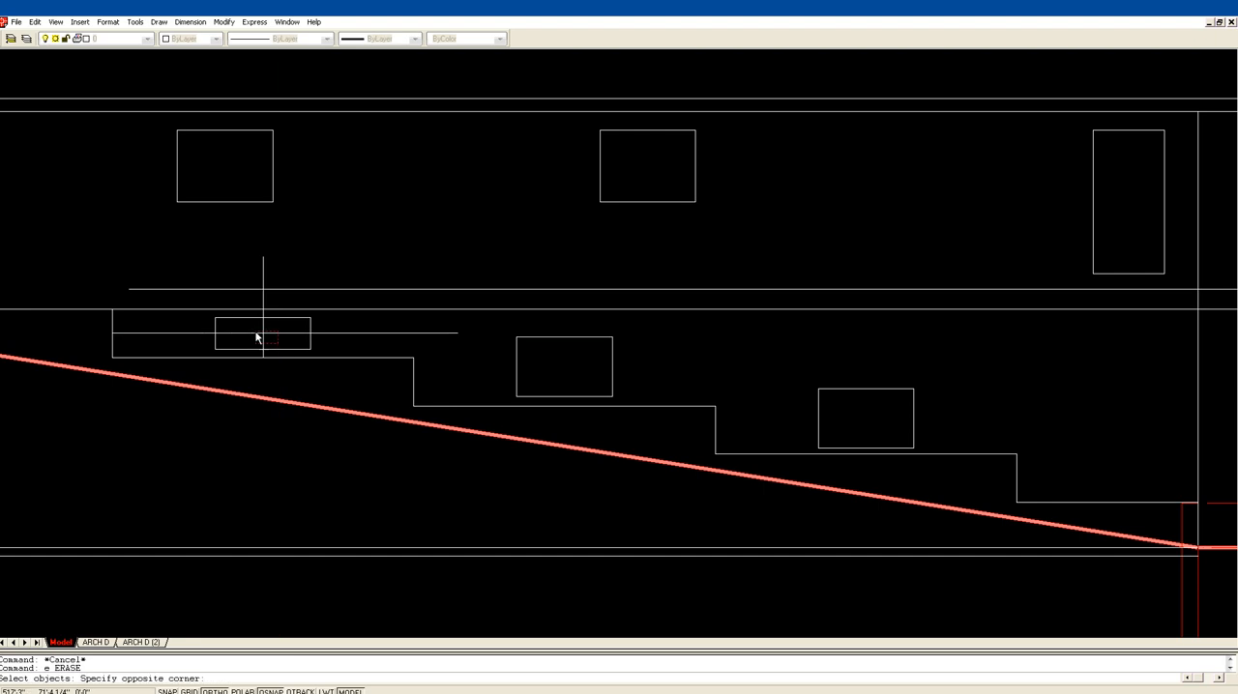
{"action": "left_click", "coordinate": [259, 335]}
{"action": "key", "text": "Return"}
{"action": "left_click", "coordinate": [353, 280]}
{"action": "key", "text": "Return"}
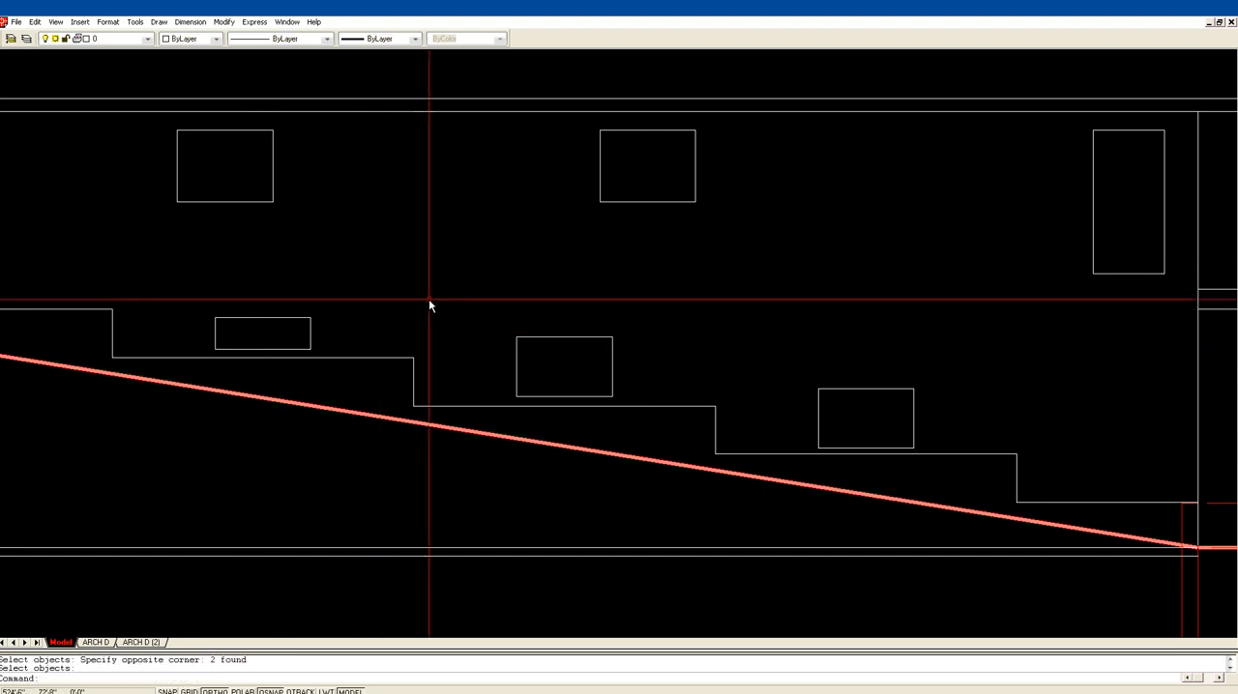
{"action": "scroll", "coordinate": [432, 293], "scroll_direction": "down", "scroll_amount": 4}
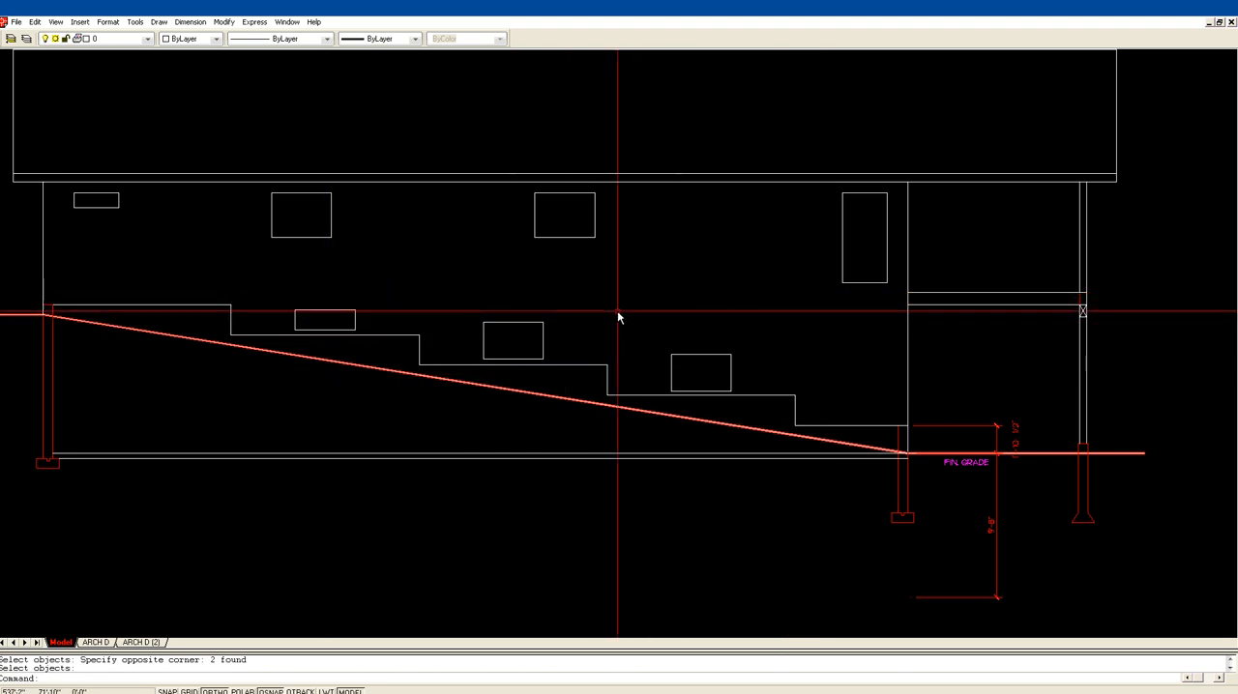
{"action": "scroll", "coordinate": [713, 311], "scroll_direction": "down", "scroll_amount": 1}
{"action": "scroll", "coordinate": [713, 311], "scroll_direction": "down", "scroll_amount": 1}
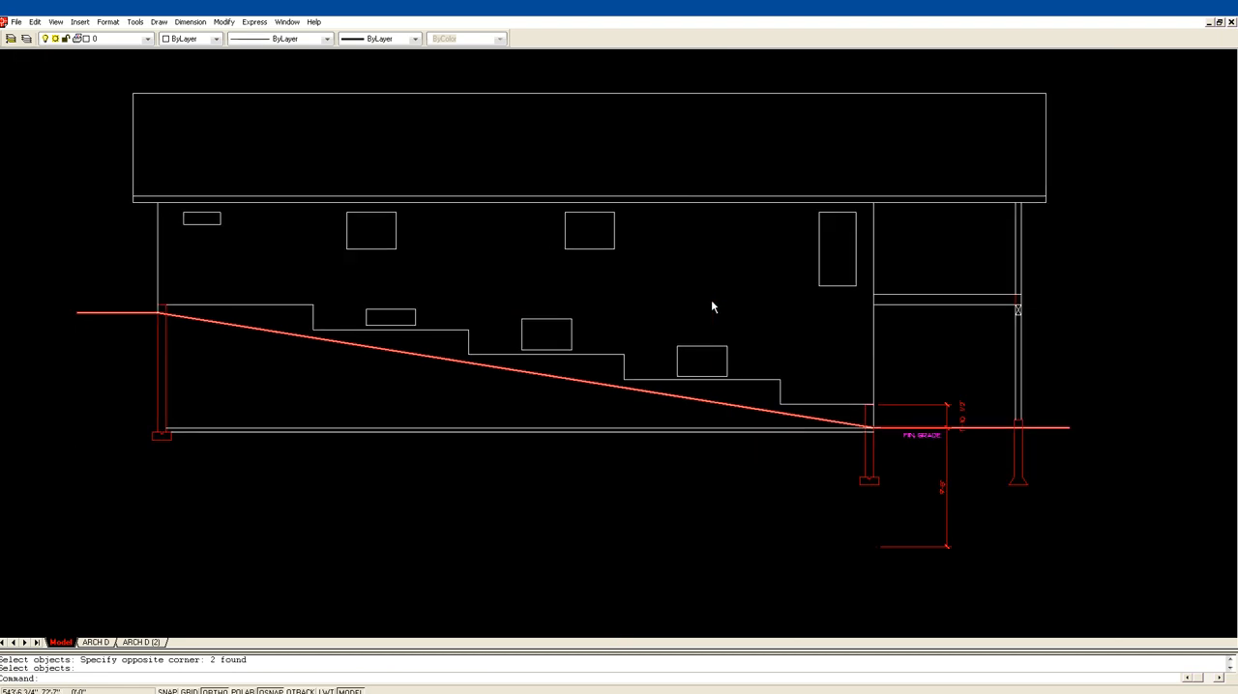